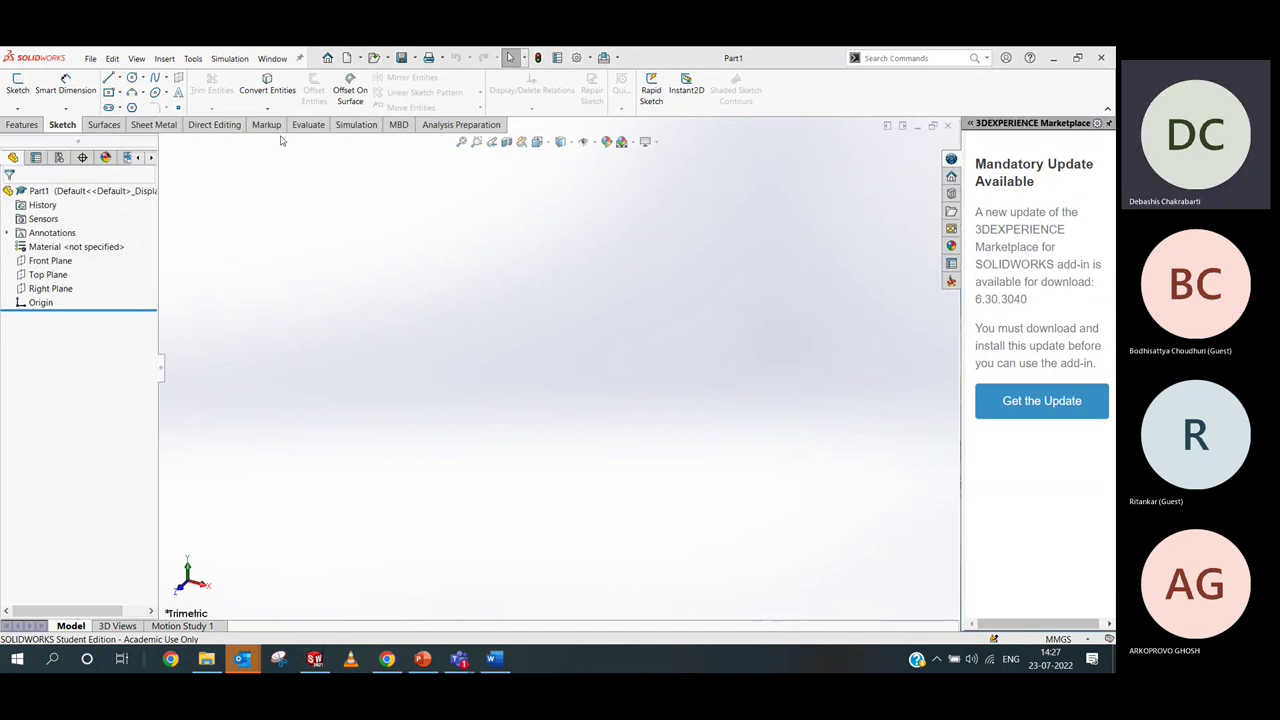
Start a sketch on the Top Plane and draw a center rectangle about 241 mm wide, centred on the origin
{"action": "left_click", "coordinate": [24, 124]}
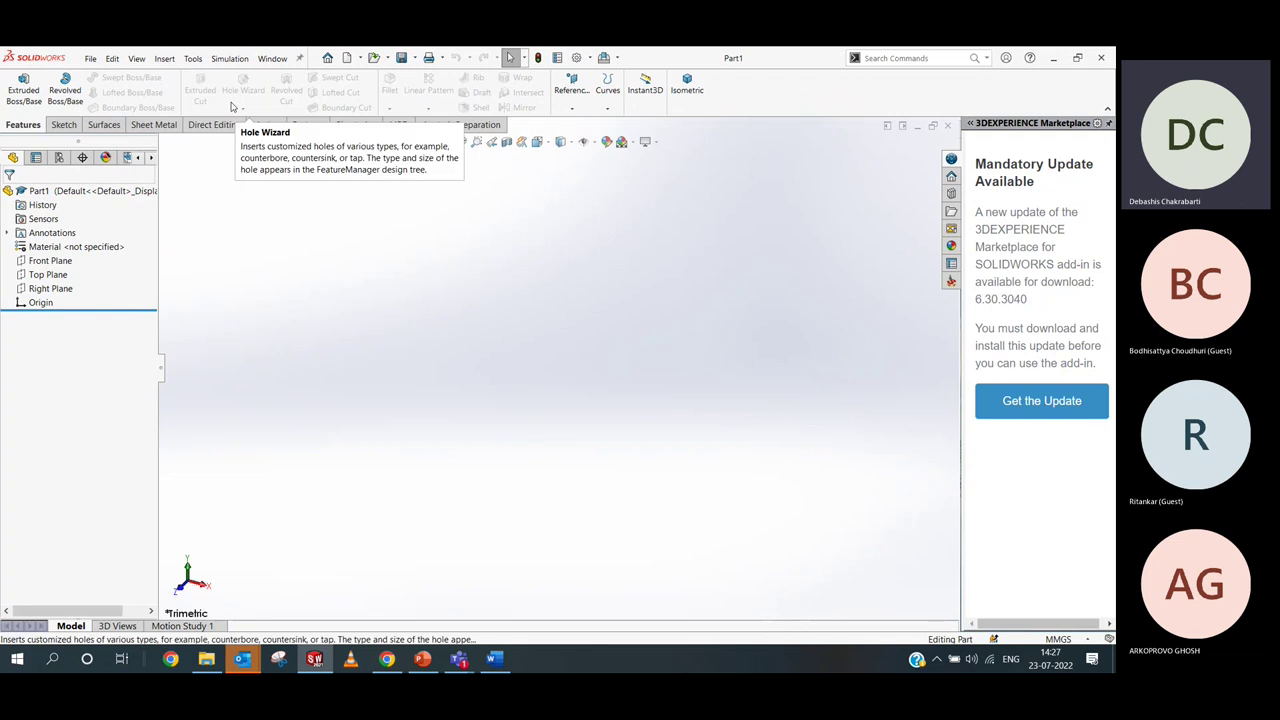
{"action": "left_click", "coordinate": [48, 274]}
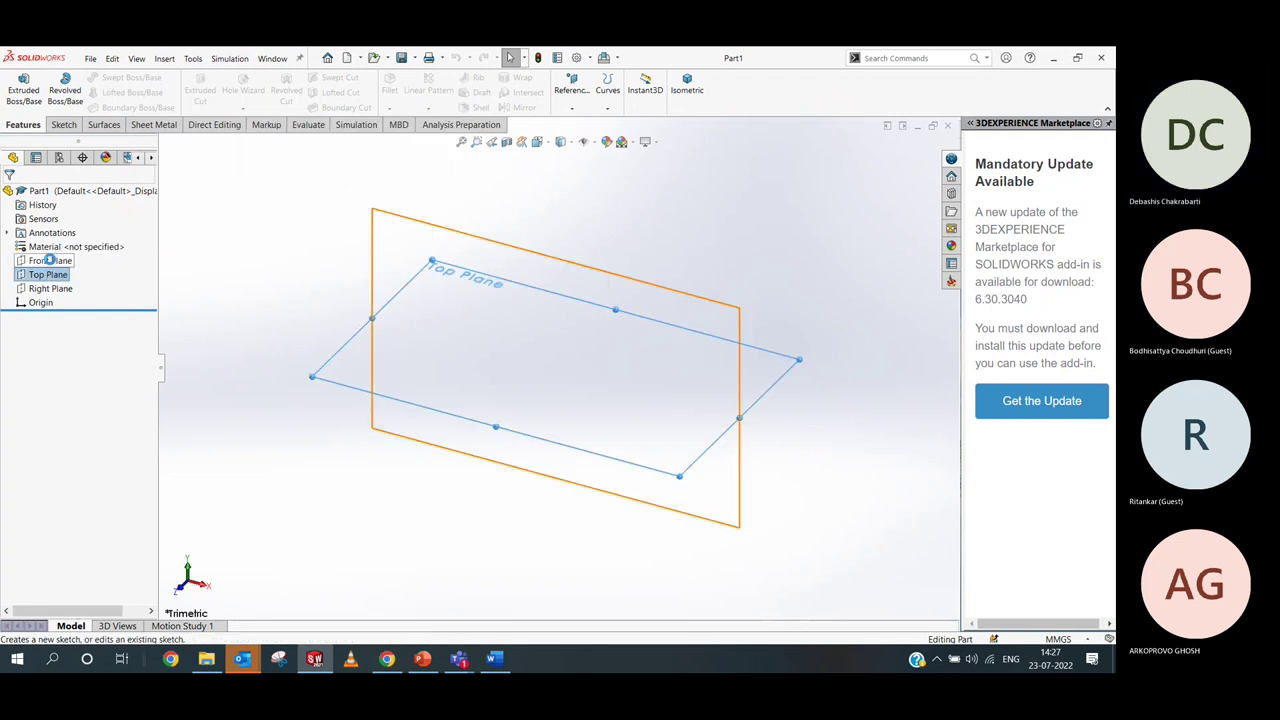
{"action": "left_click", "coordinate": [49, 259]}
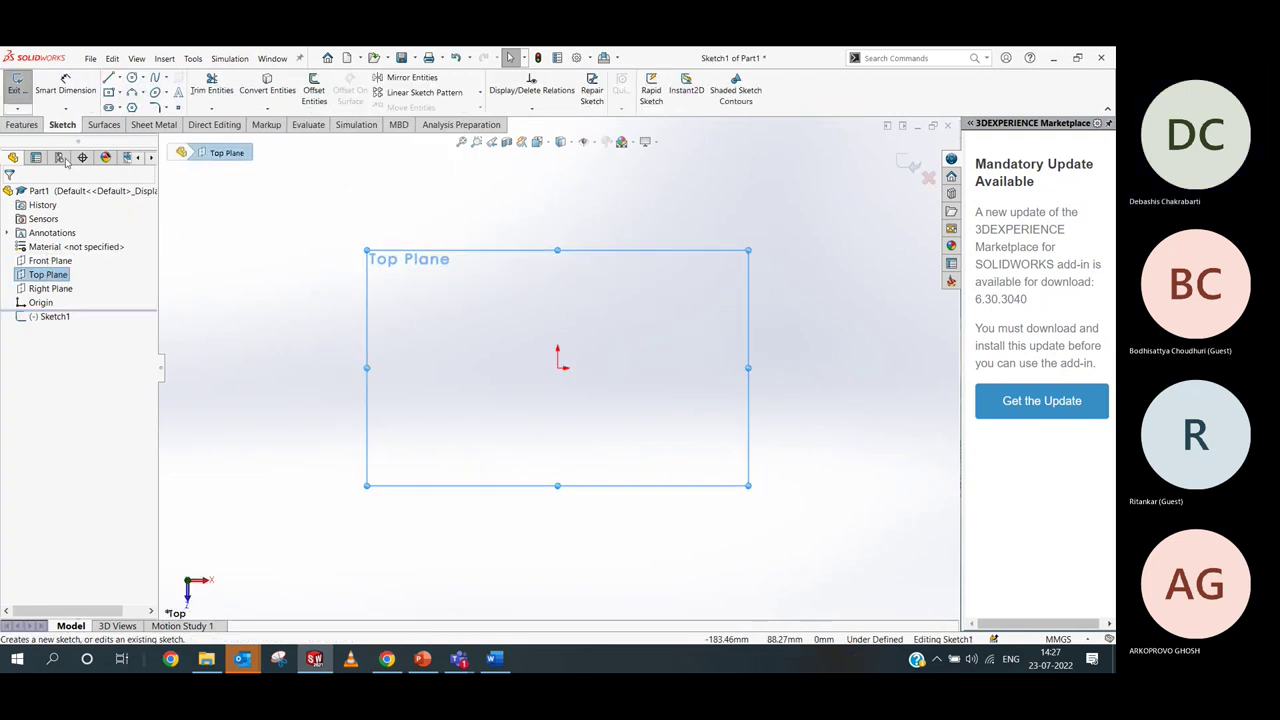
{"action": "left_click", "coordinate": [314, 197]}
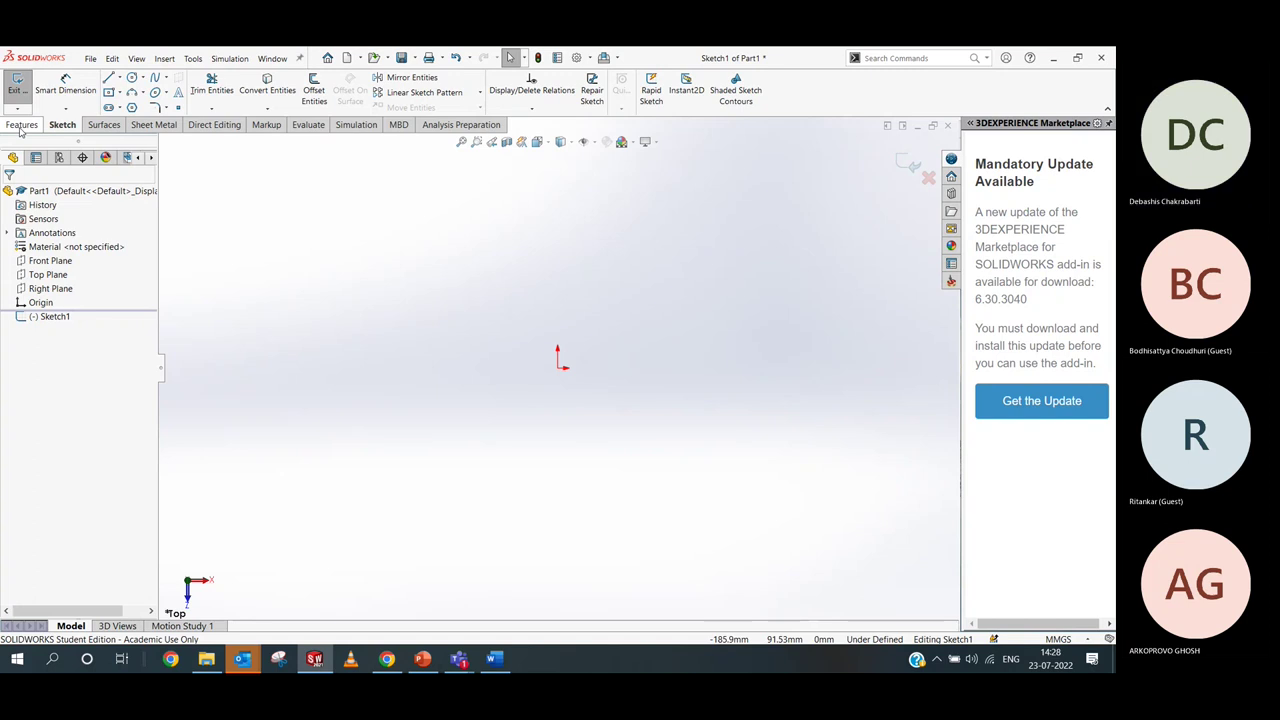
{"action": "left_click", "coordinate": [109, 91]}
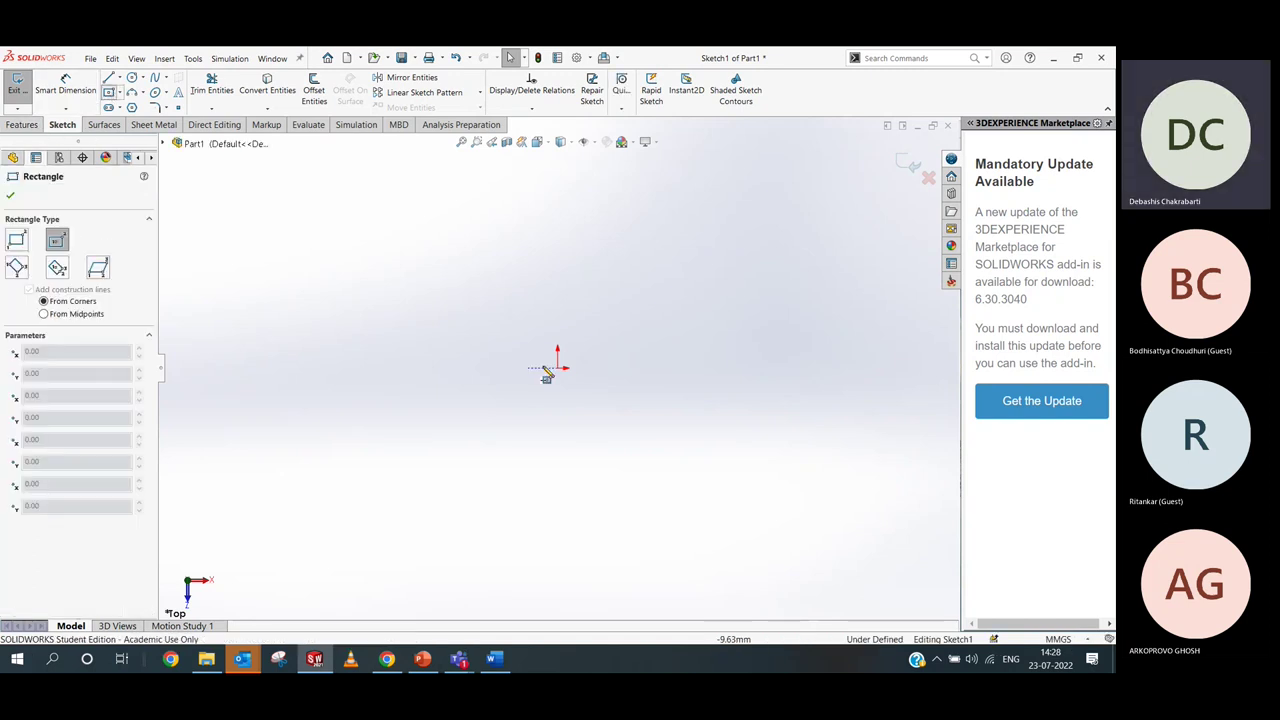
{"action": "mouse_move", "coordinate": [557, 368]}
{"action": "left_mouse_down"}
{"action": "mouse_move", "coordinate": [366, 226]}
{"action": "mouse_move", "coordinate": [301, 233]}
{"action": "left_mouse_up"}
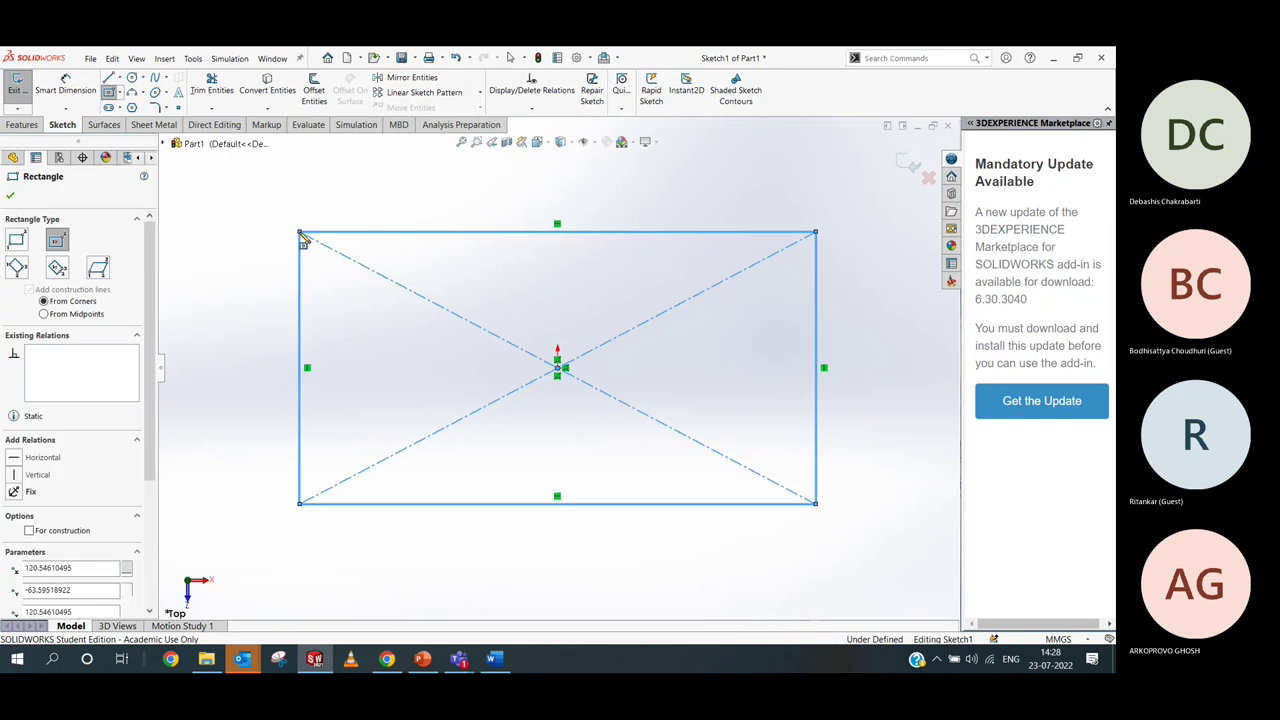
{"action": "key", "text": "Escape"}
Dimension the rectangle to 150 mm wide and 80 mm high
{"action": "key", "text": "d"}
{"action": "left_click", "coordinate": [449, 504]}
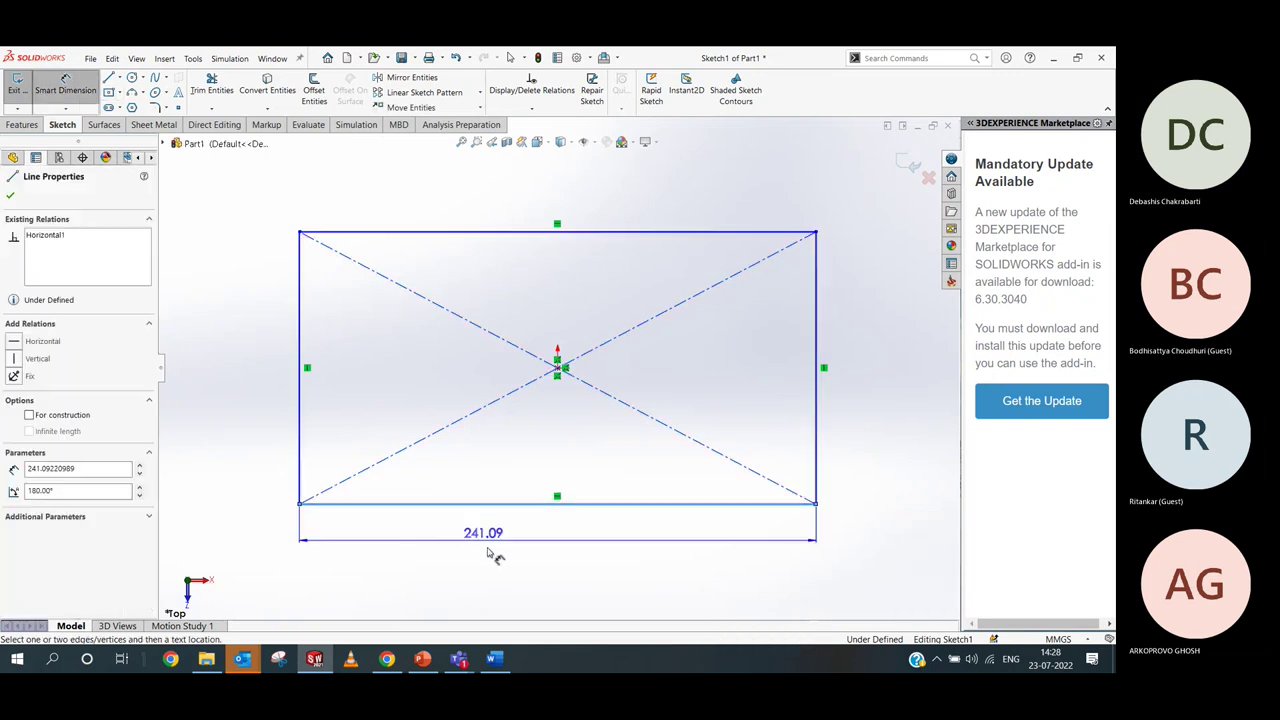
{"action": "left_click", "coordinate": [492, 553]}
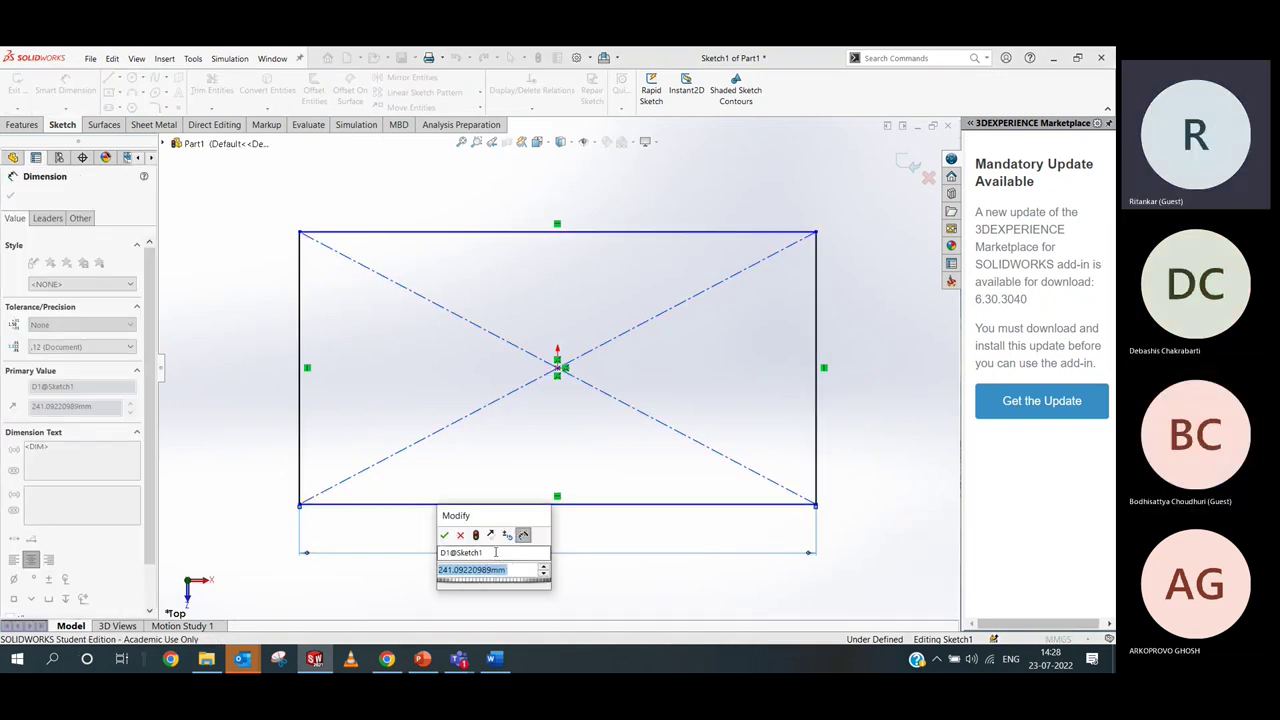
{"action": "type", "text": "150"}
{"action": "key", "text": "Return"}
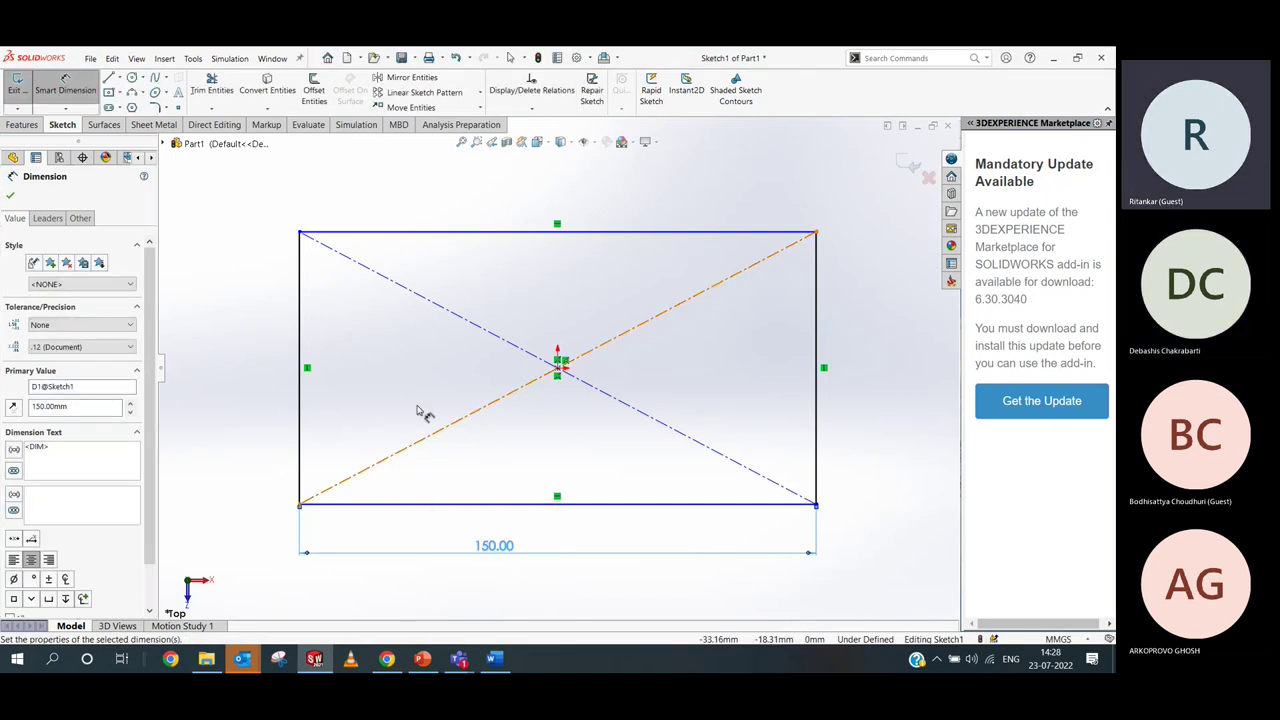
{"action": "left_click", "coordinate": [302, 290]}
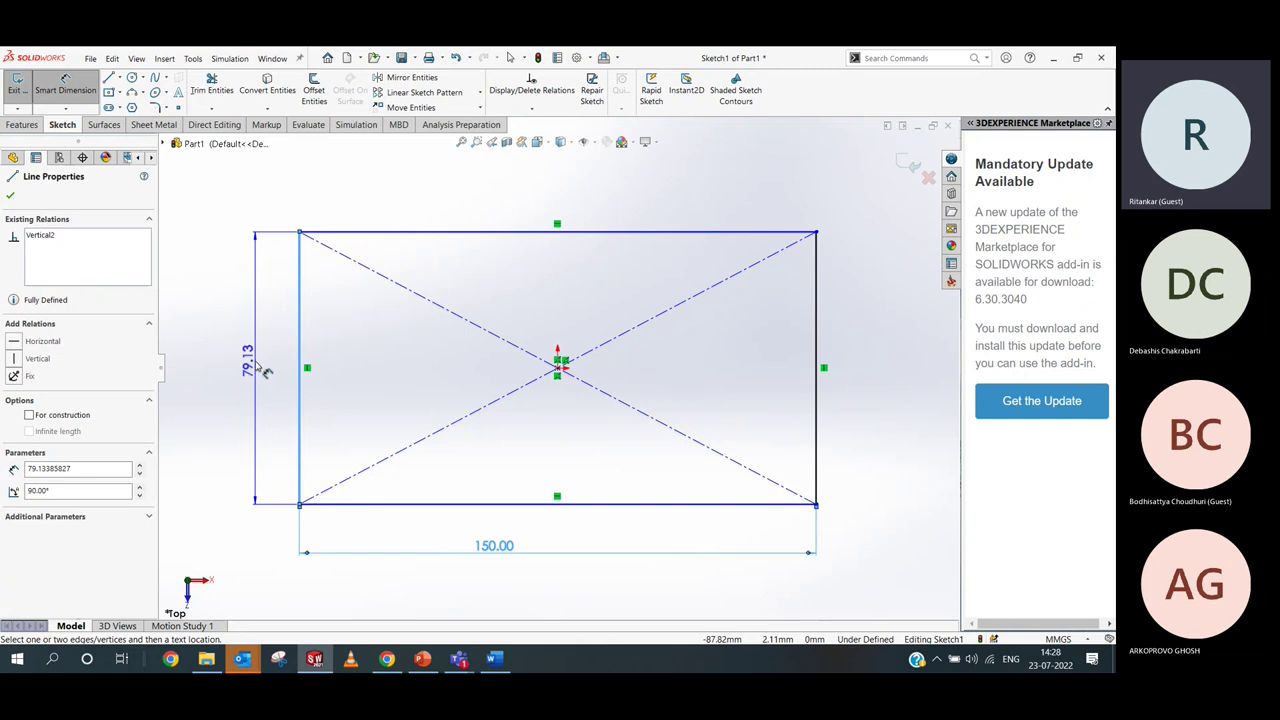
{"action": "left_click", "coordinate": [266, 372]}
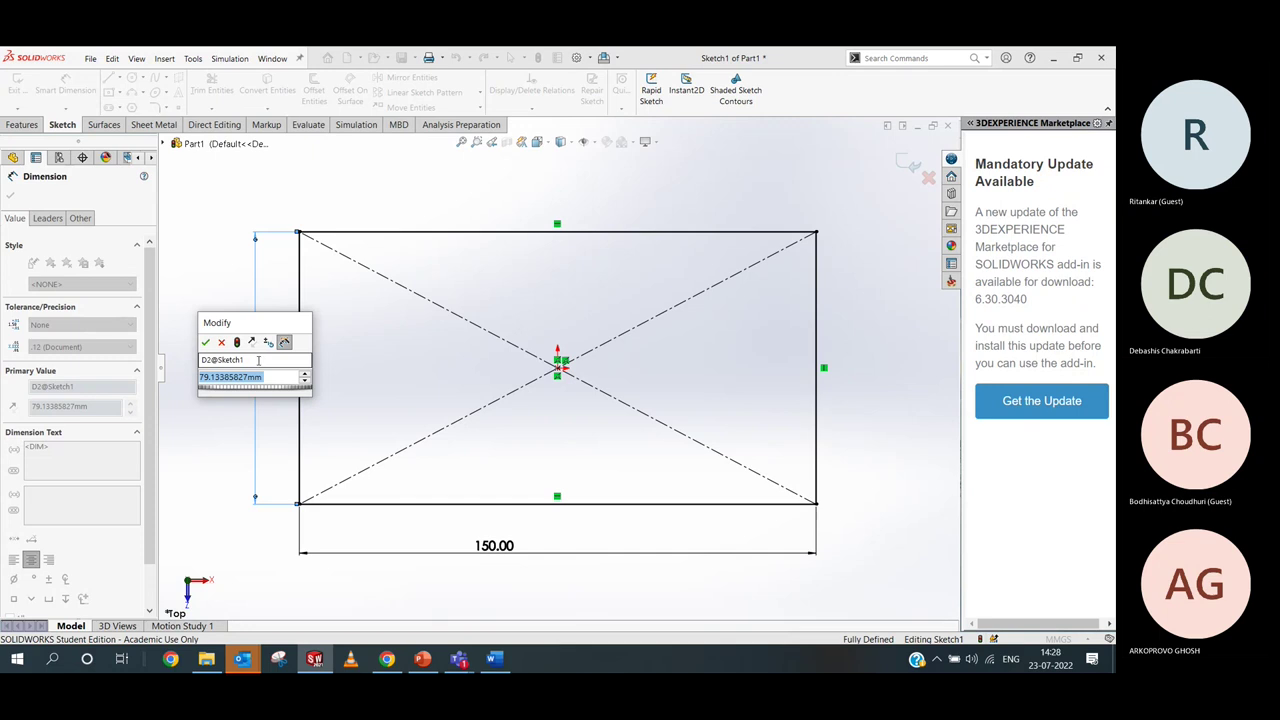
{"action": "type", "text": "80"}
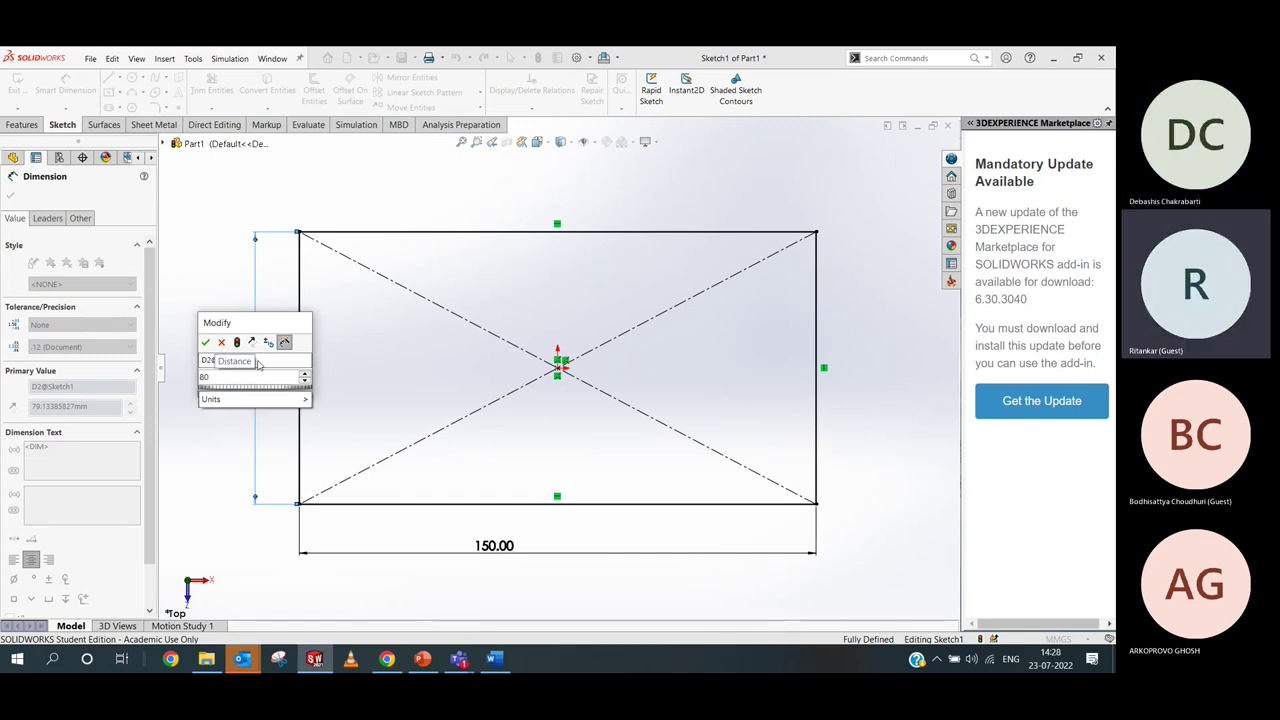
{"action": "key", "text": "Return"}
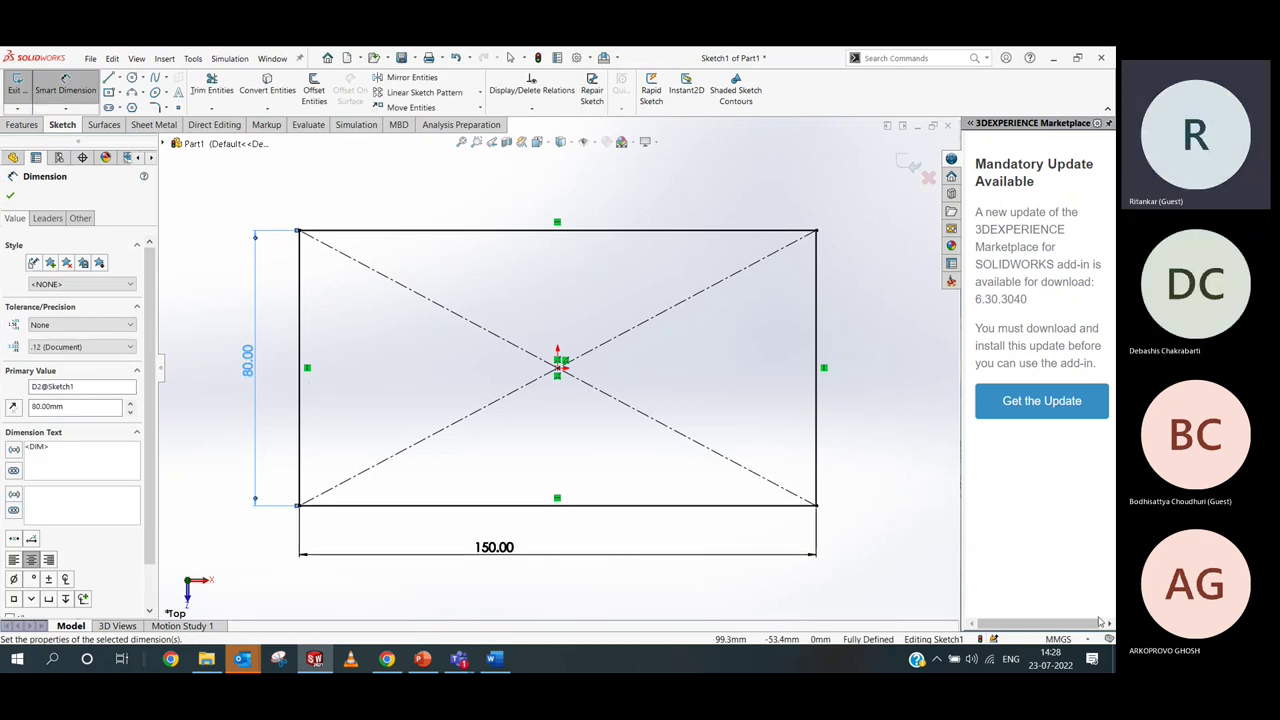
Switch to the Teams meeting, view its participants list, and return to the SOLIDWORKS sketch
{"action": "left_click", "coordinate": [1088, 627]}
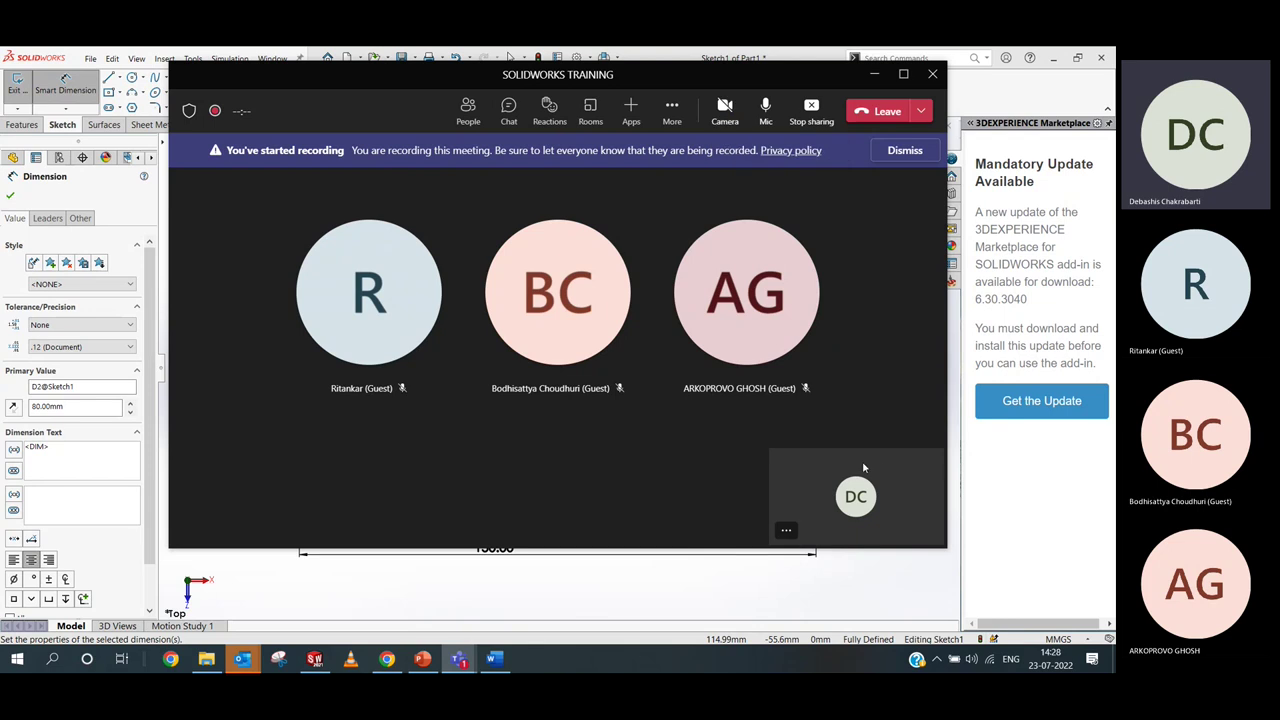
{"action": "left_click", "coordinate": [903, 73]}
{"action": "left_click", "coordinate": [636, 95]}
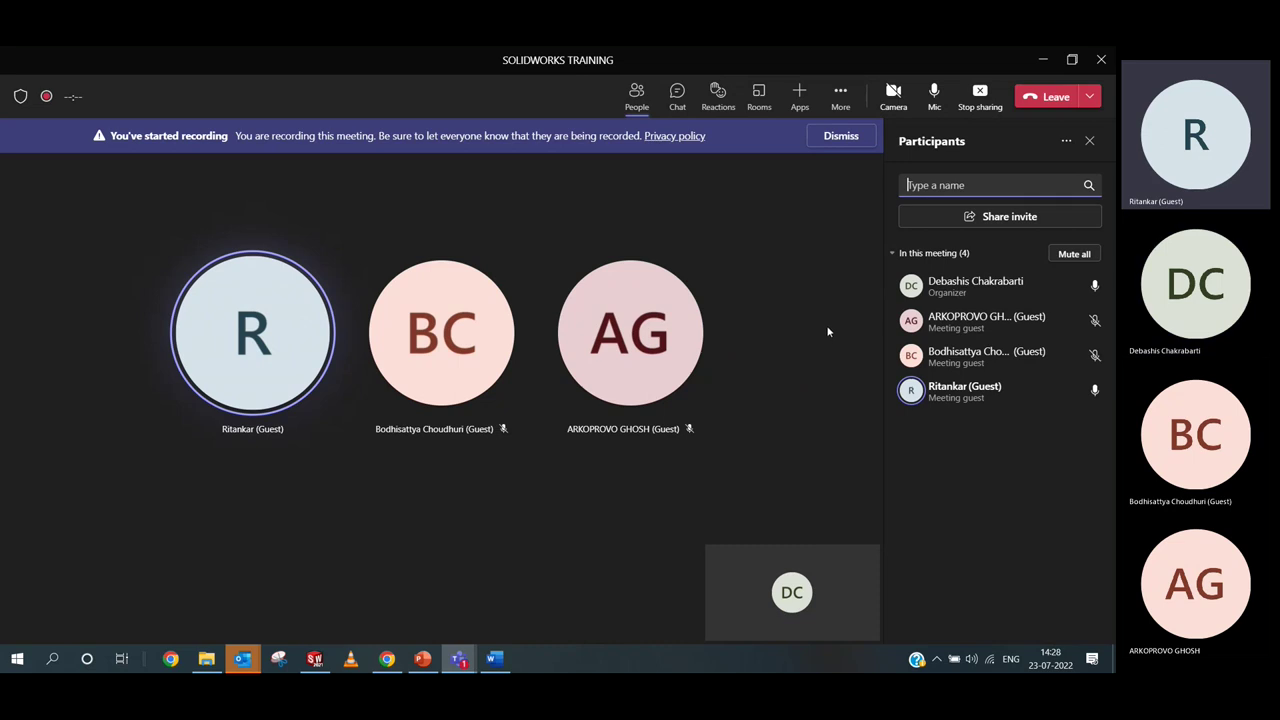
{"action": "left_click", "coordinate": [1042, 62]}
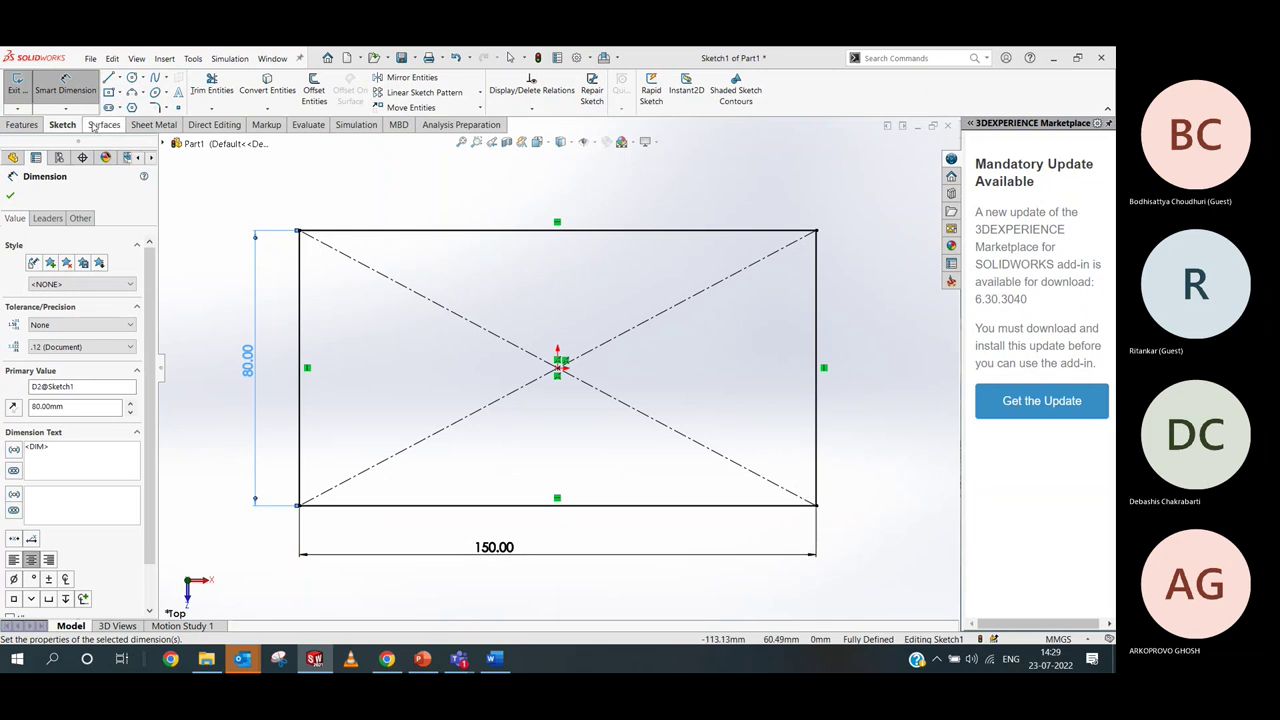
Extrude the rectangle sketch 50 mm as a solid, previewing the Mid Plane end condition before returning to Blind
{"action": "left_click", "coordinate": [14, 90]}
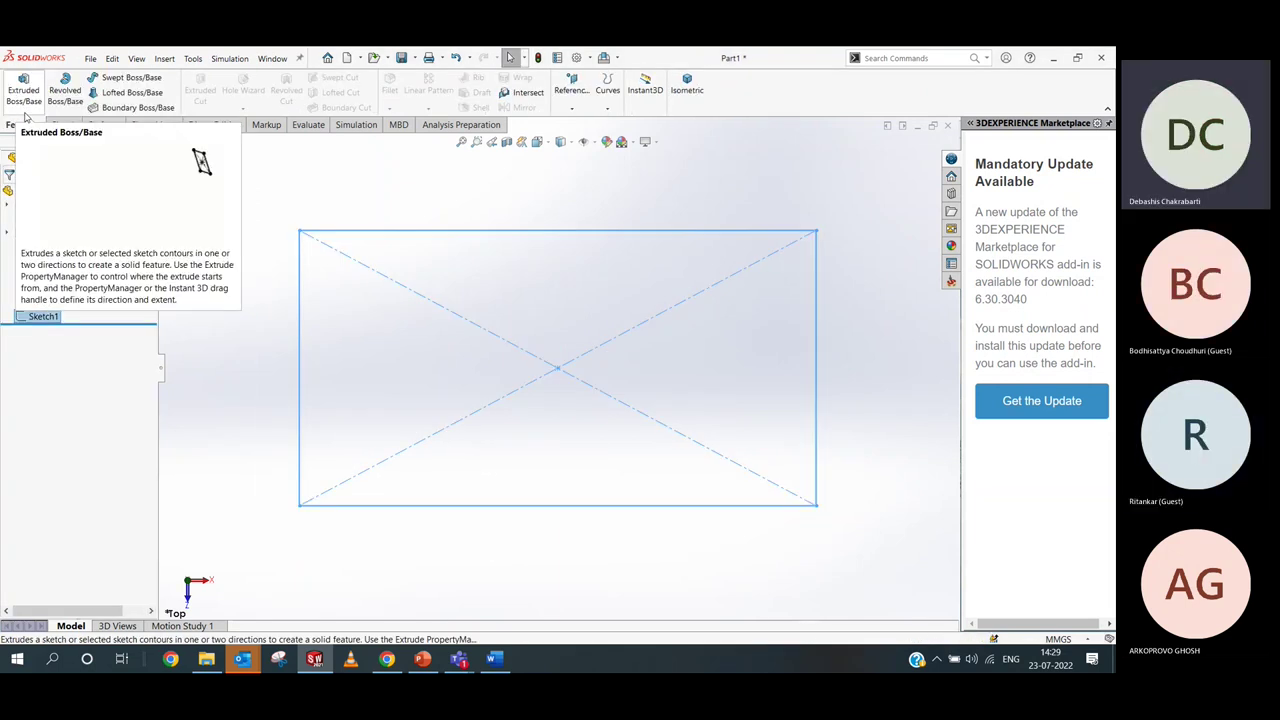
{"action": "left_click", "coordinate": [24, 92]}
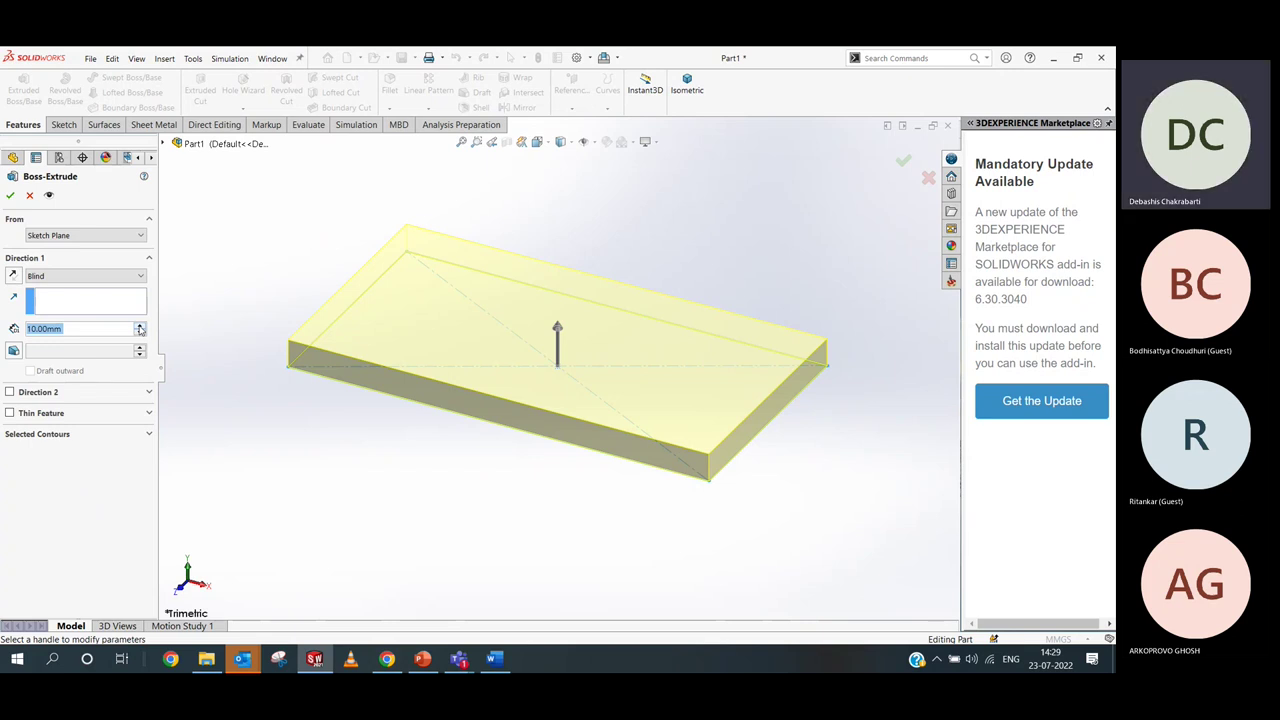
{"action": "type", "text": "50"}
{"action": "key", "text": "Return"}
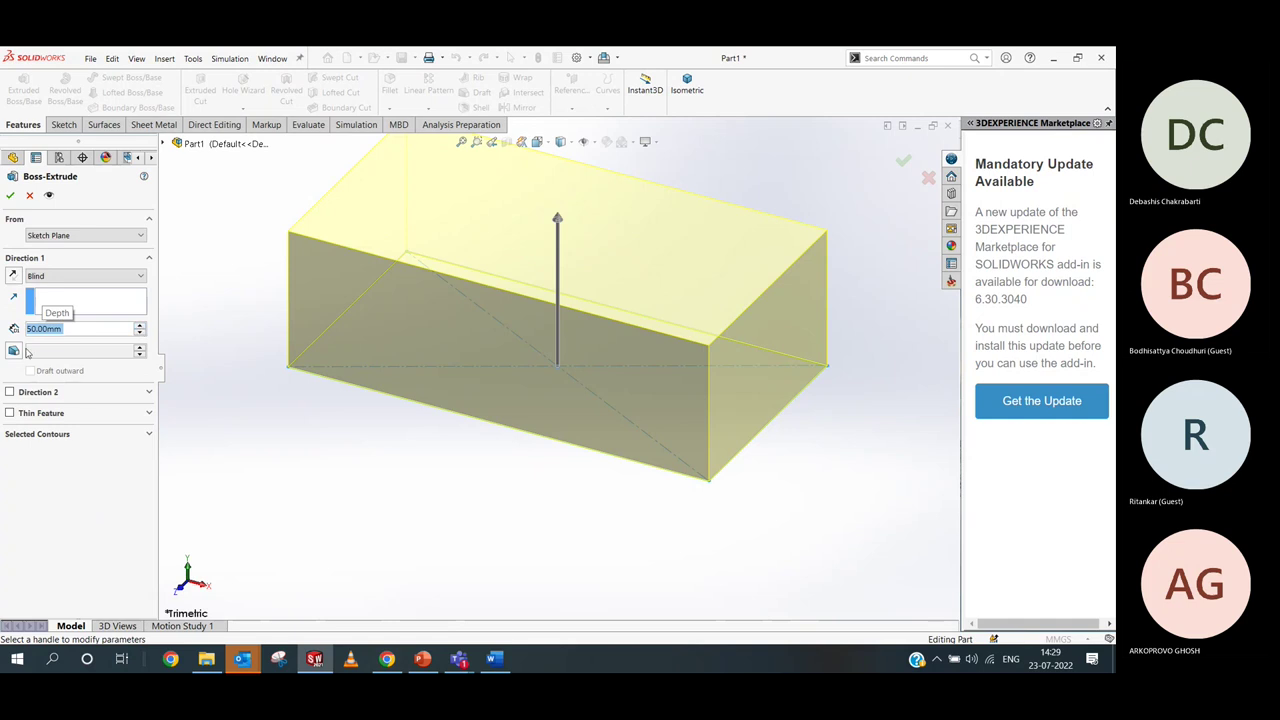
{"action": "left_click", "coordinate": [60, 276]}
{"action": "left_click", "coordinate": [50, 330]}
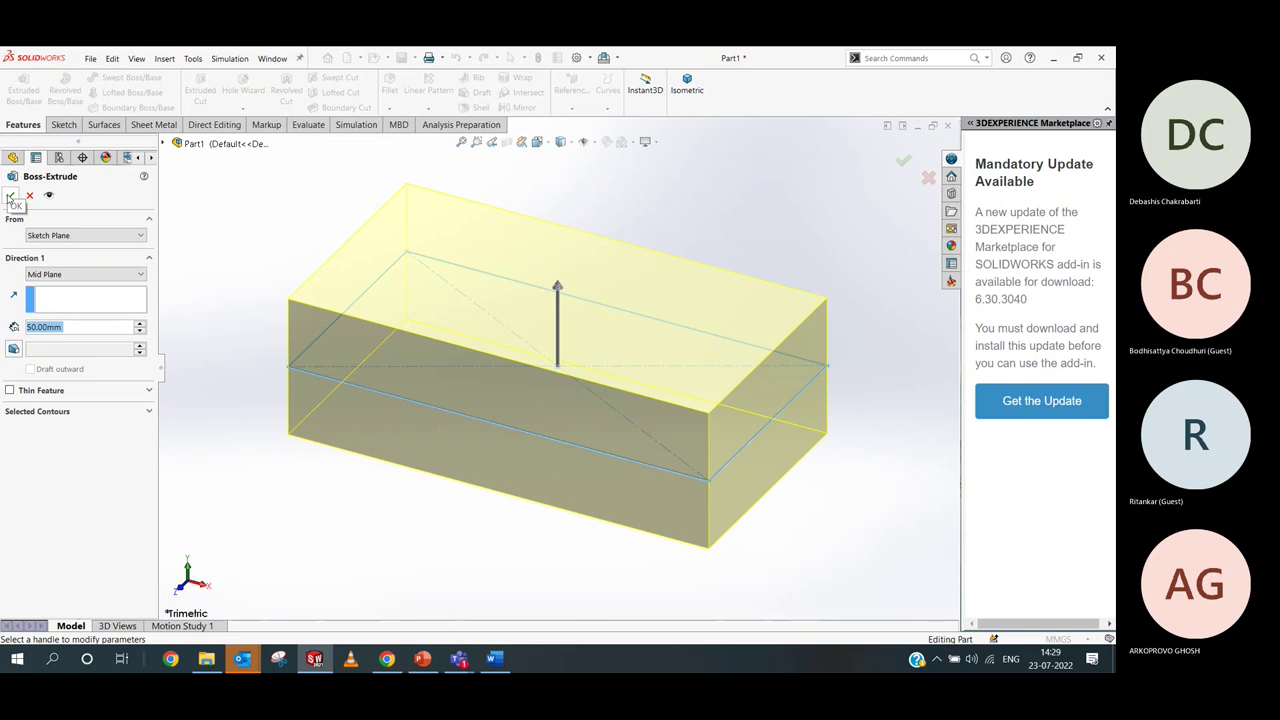
{"action": "left_click", "coordinate": [60, 275]}
{"action": "left_click", "coordinate": [58, 288]}
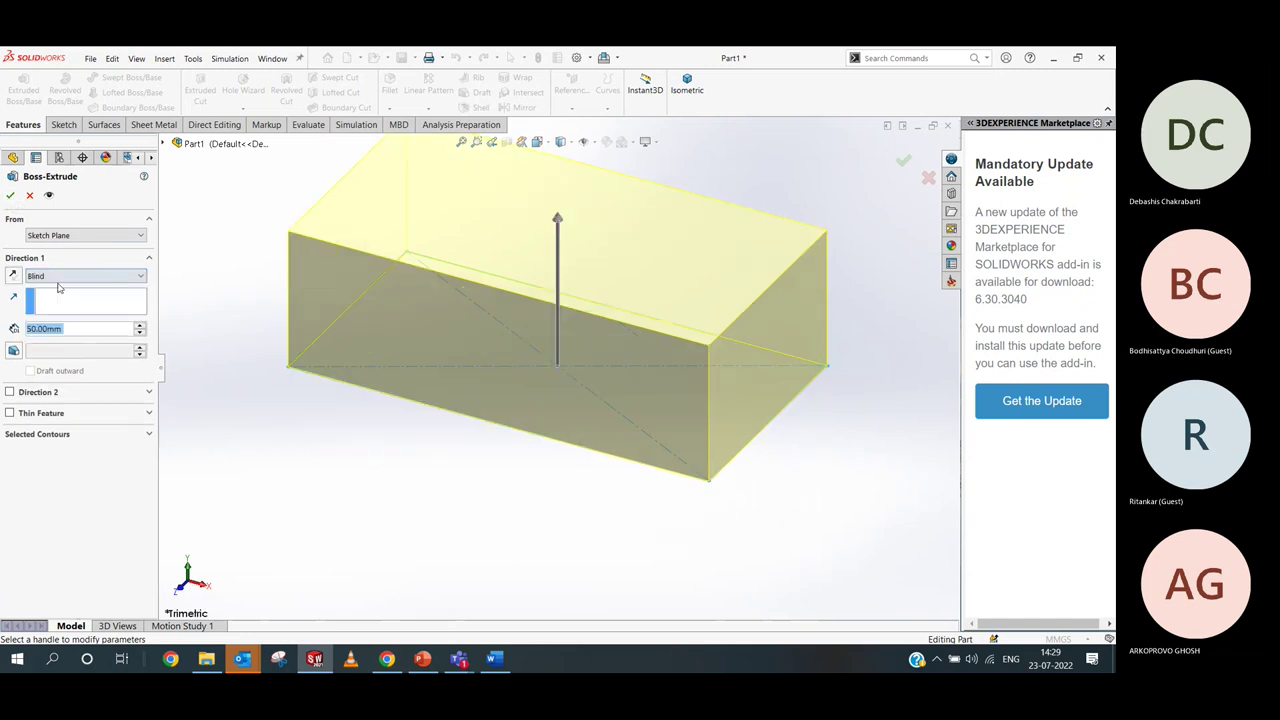
{"action": "left_click", "coordinate": [10, 195]}
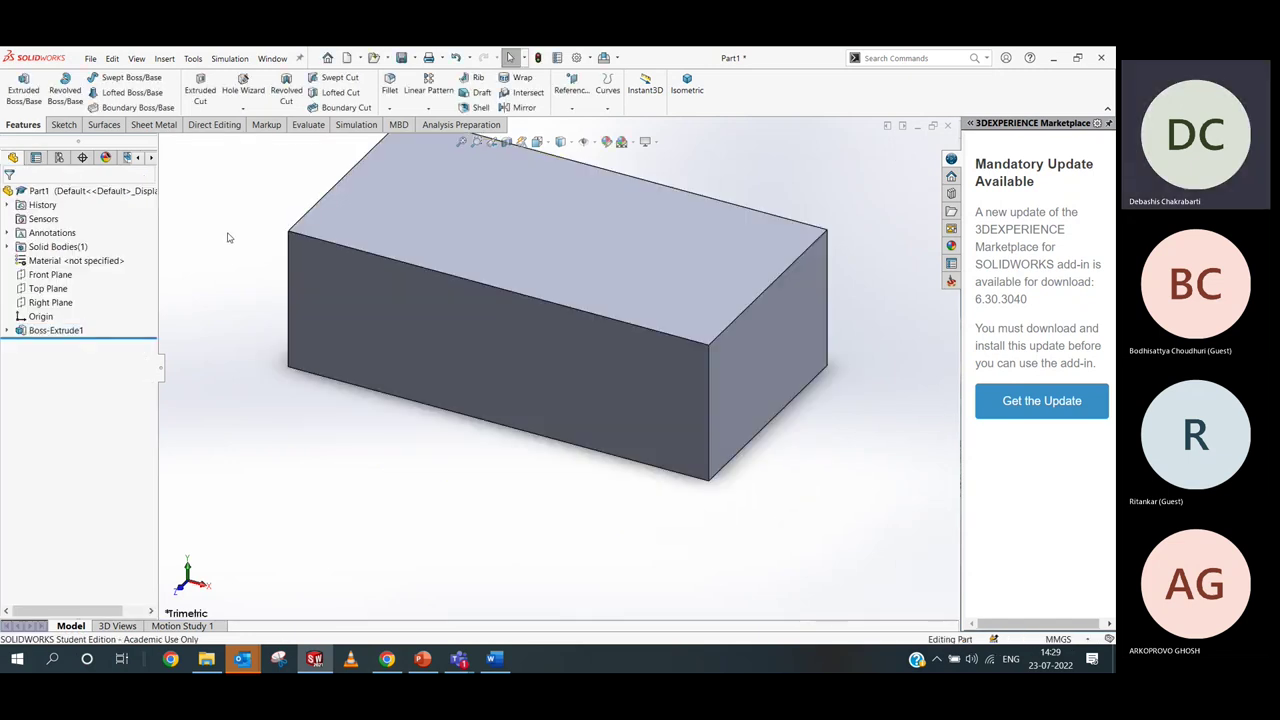
Start the Hole Wizard and review the available hole standards and the ANSI Metric counterbore fastener types
{"action": "scroll", "coordinate": [514, 475], "scroll_direction": "up", "scroll_amount": 3}
{"action": "scroll", "coordinate": [575, 240], "scroll_direction": "down", "scroll_amount": 3}
{"action": "scroll", "coordinate": [575, 240], "scroll_direction": "up", "scroll_amount": 1}
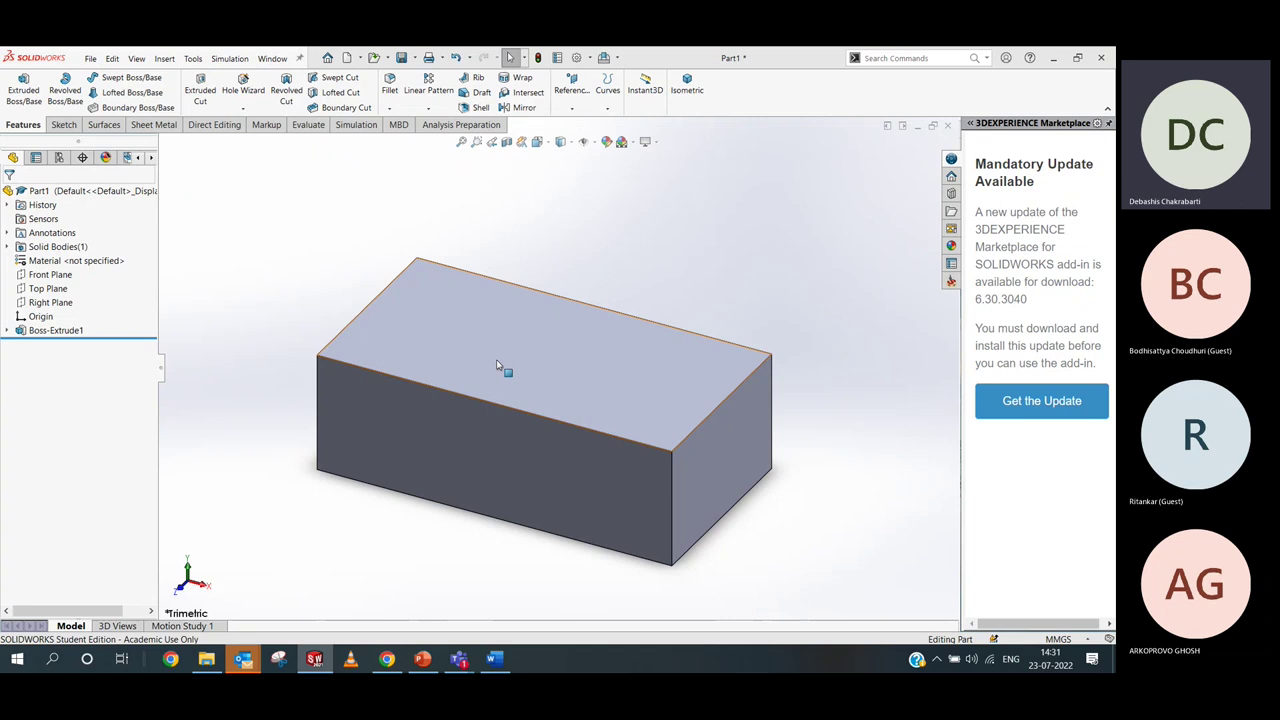
{"action": "left_click", "coordinate": [248, 84]}
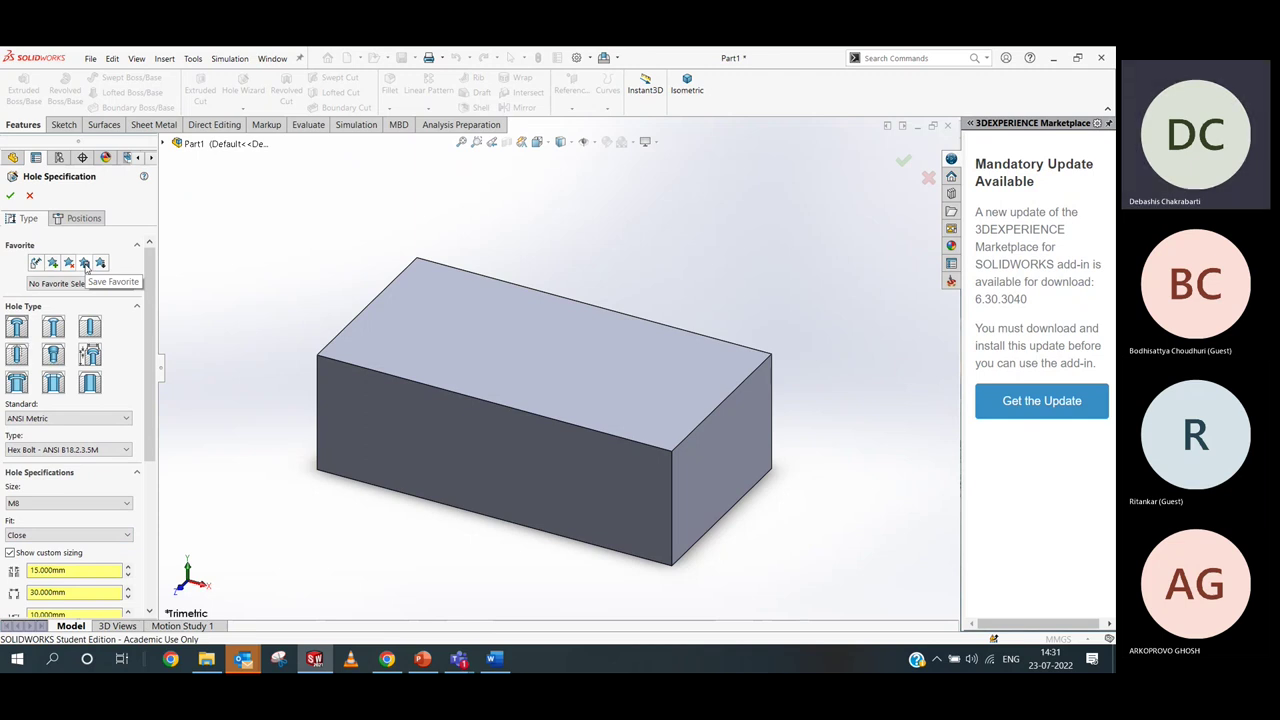
{"action": "mouse_move", "coordinate": [148, 279]}
{"action": "left_mouse_down"}
{"action": "mouse_move", "coordinate": [150, 447]}
{"action": "mouse_move", "coordinate": [155, 272]}
{"action": "mouse_move", "coordinate": [137, 400]}
{"action": "mouse_move", "coordinate": [148, 280]}
{"action": "left_mouse_up"}
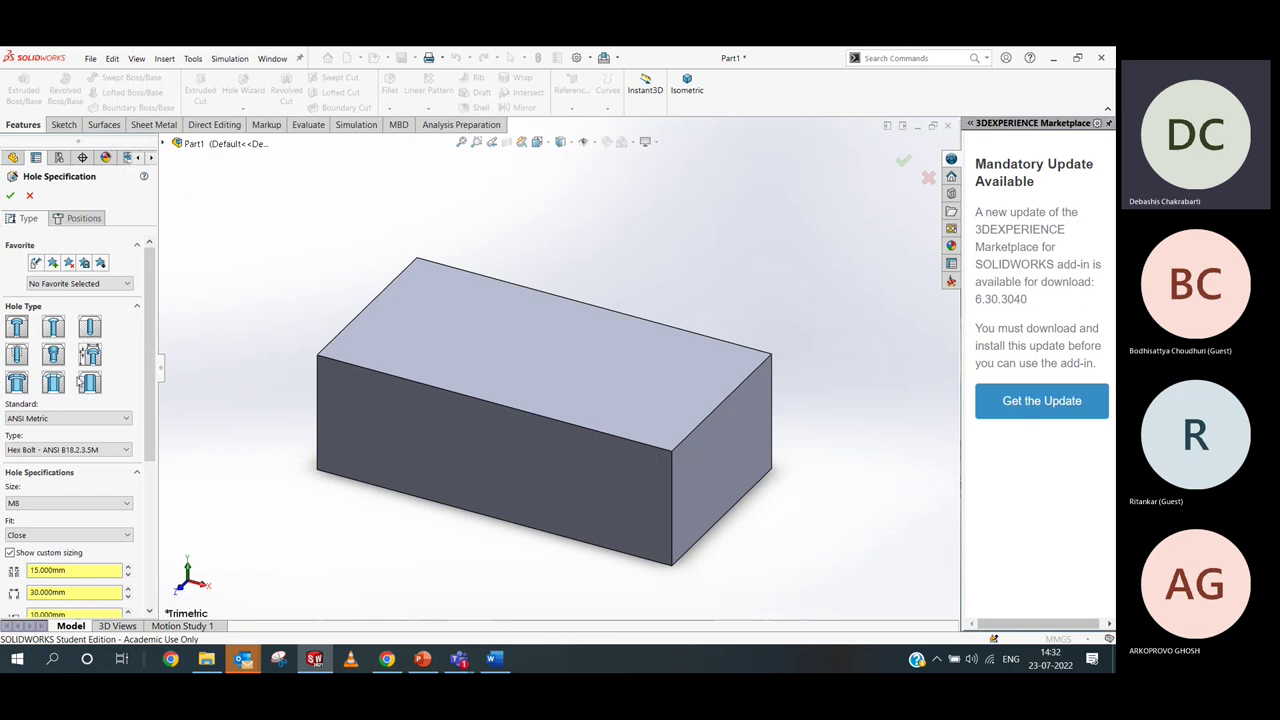
{"action": "left_click", "coordinate": [70, 418]}
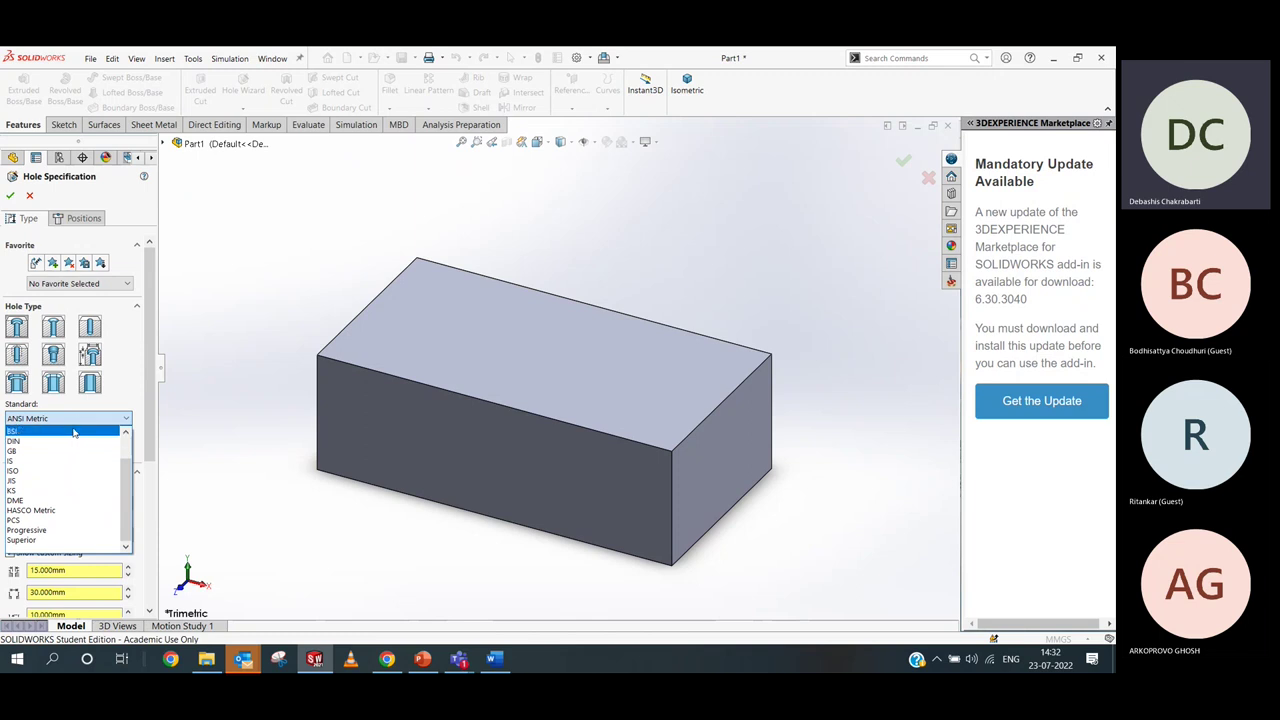
{"action": "left_click", "coordinate": [81, 423]}
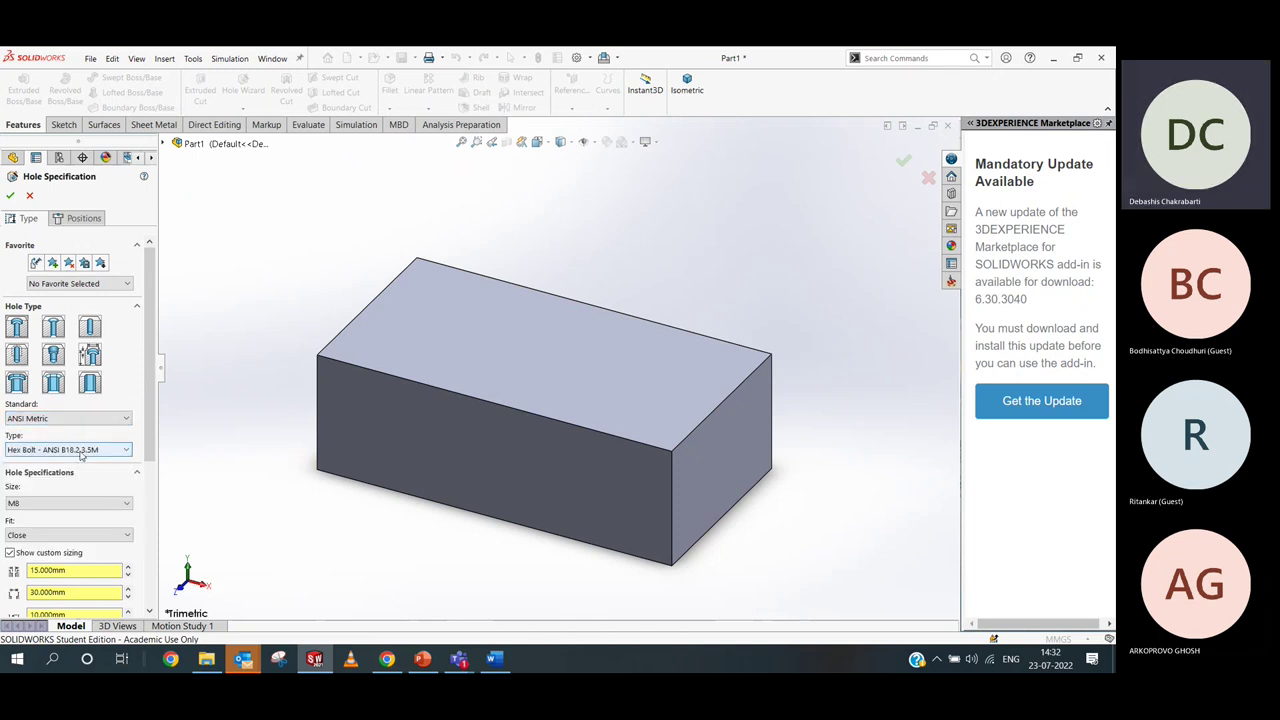
{"action": "left_click", "coordinate": [80, 450]}
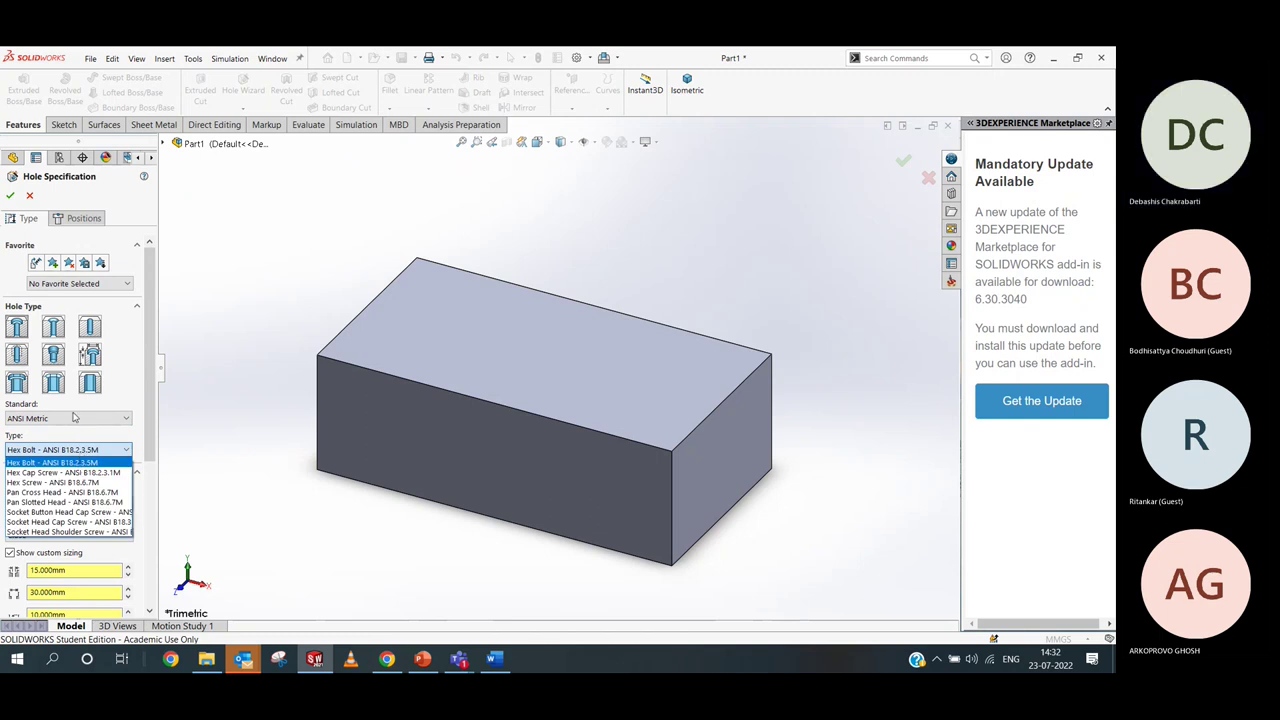
{"action": "left_click", "coordinate": [68, 450]}
Set the counterbore hole's standard to ISO and review the fastener types it offers
{"action": "left_click", "coordinate": [74, 419]}
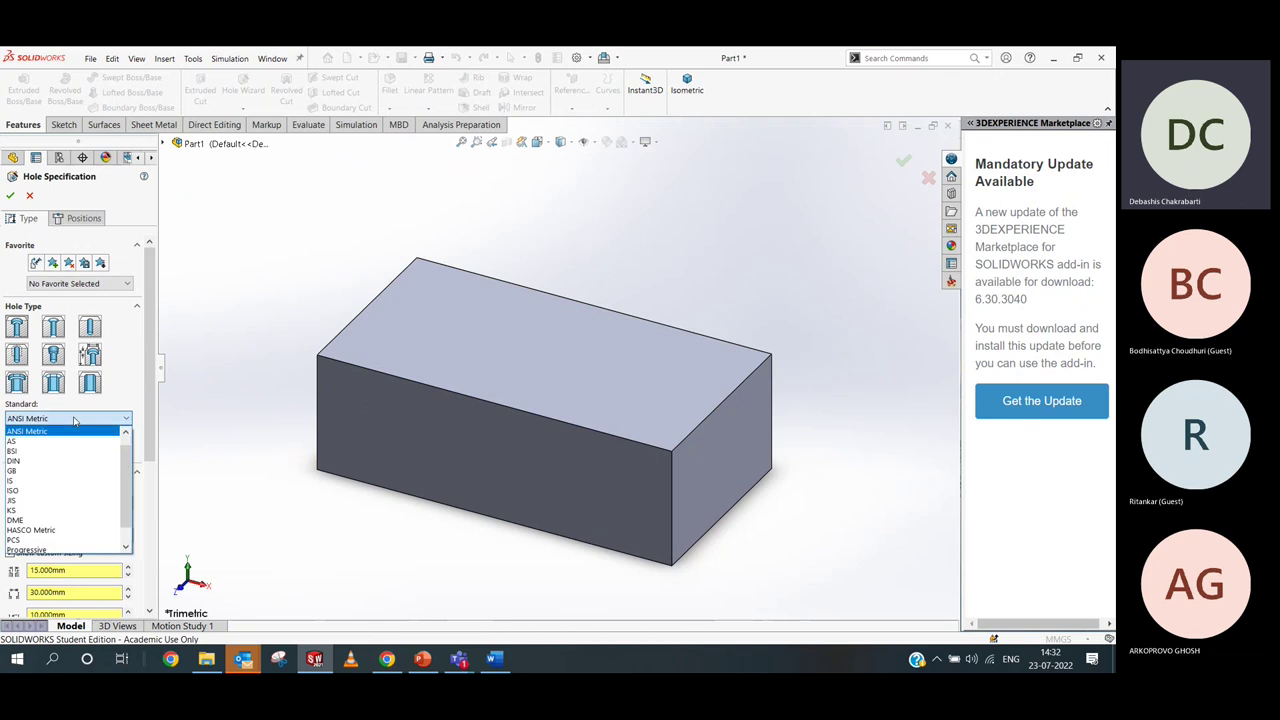
{"action": "left_click", "coordinate": [52, 490]}
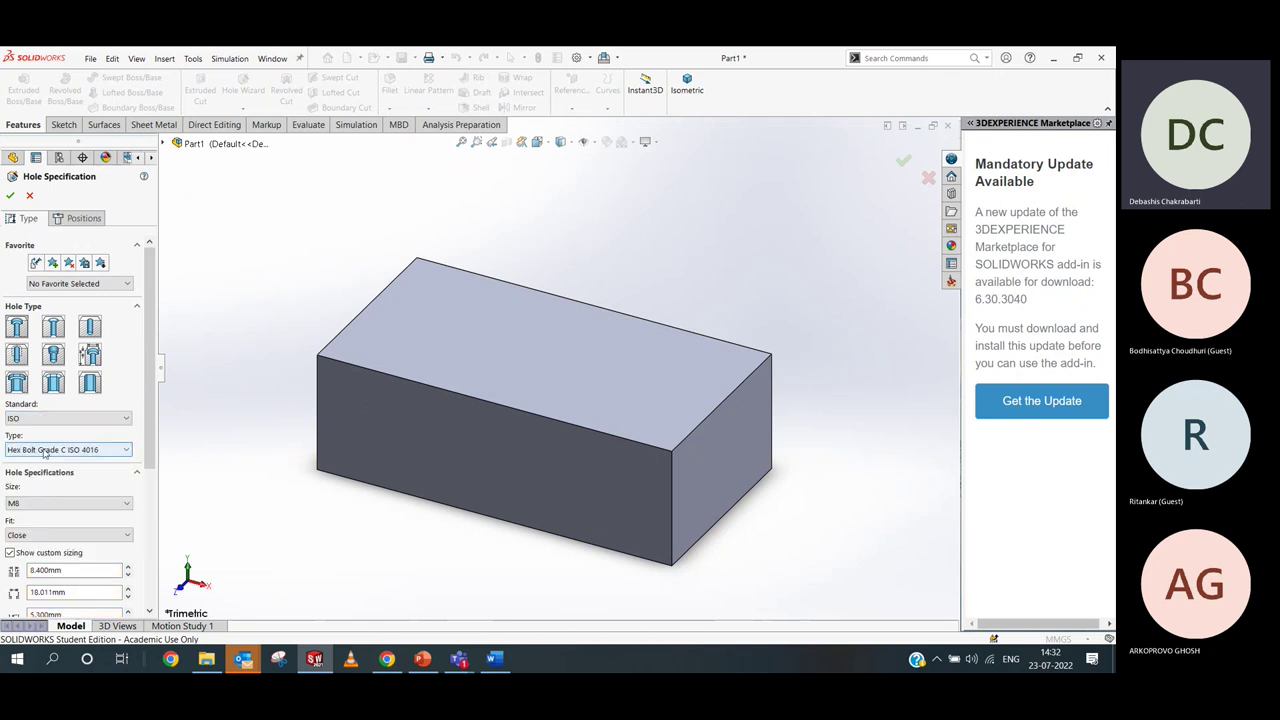
{"action": "left_click", "coordinate": [44, 453]}
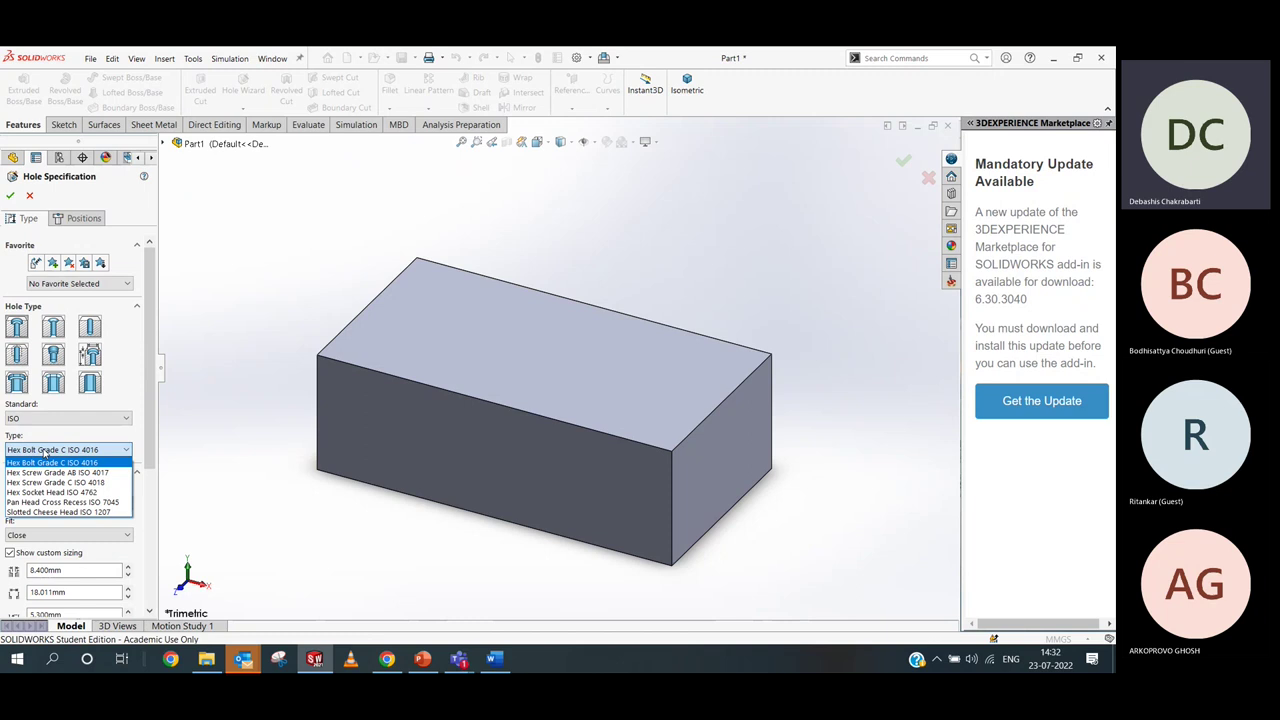
{"action": "left_click", "coordinate": [57, 422]}
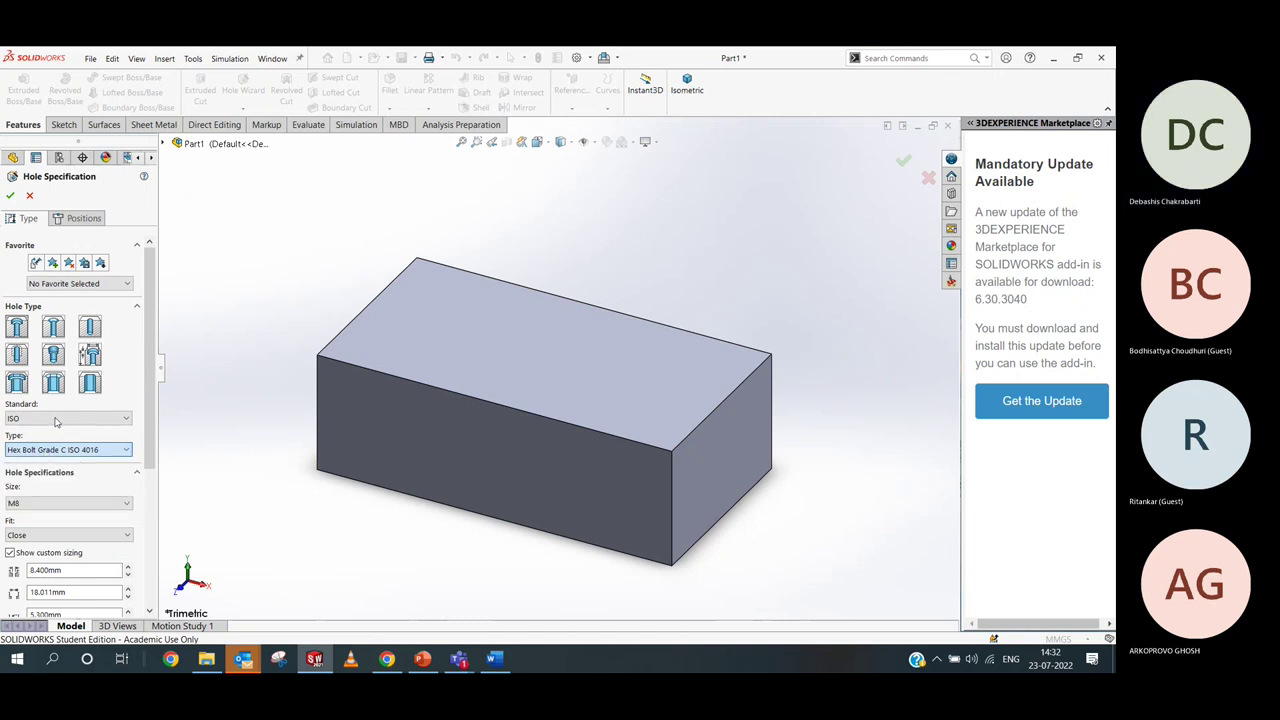
Set the hole standard to DIN and review the fastener types available under it
{"action": "left_click", "coordinate": [57, 422]}
{"action": "left_click", "coordinate": [43, 447]}
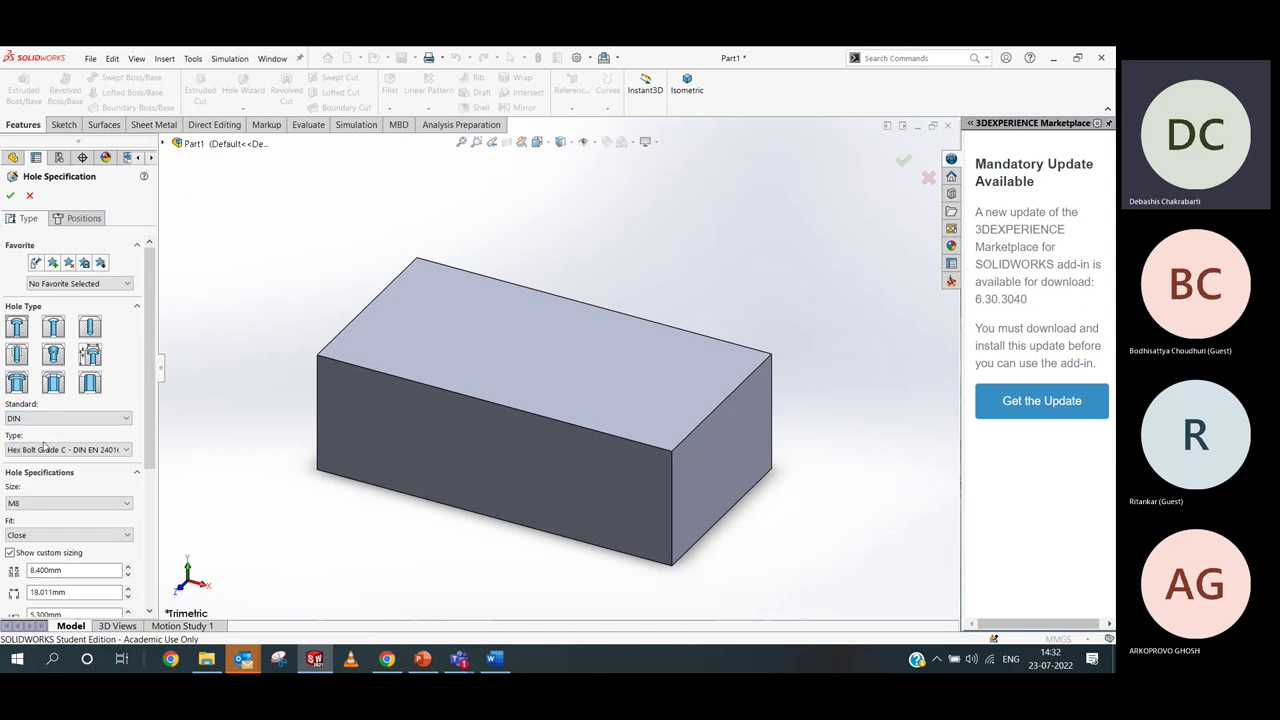
{"action": "left_click", "coordinate": [44, 449]}
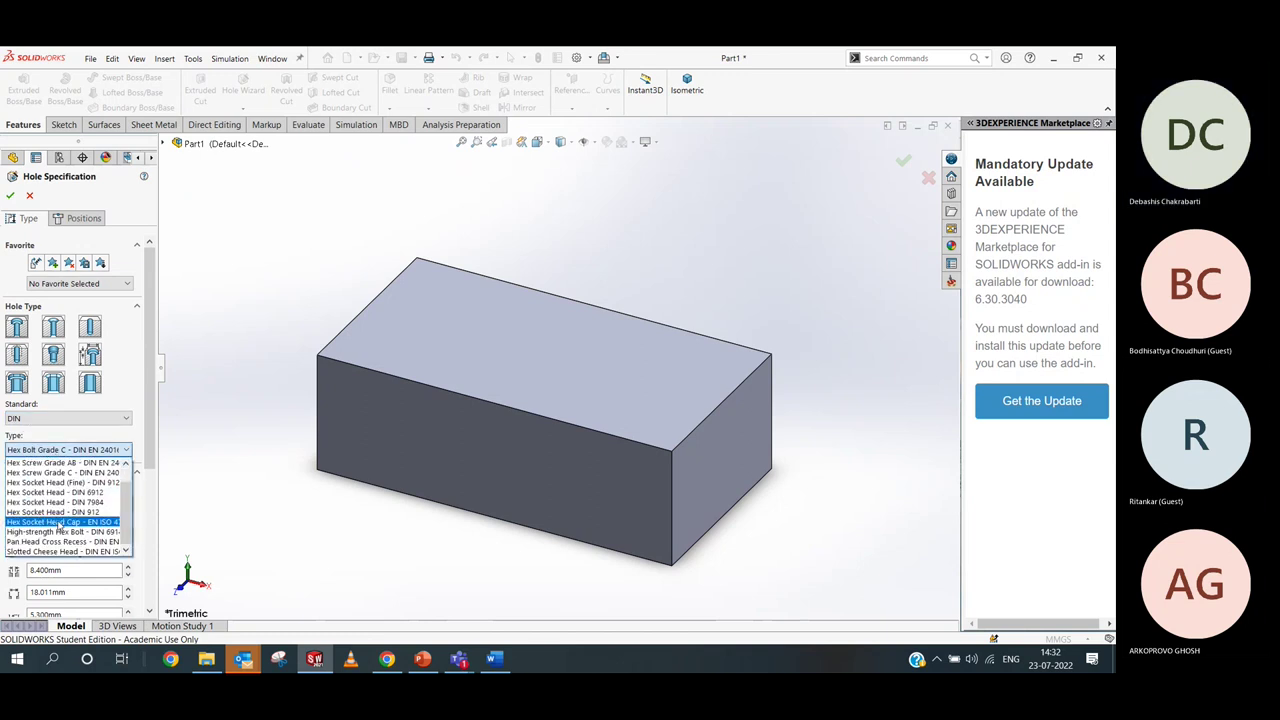
{"action": "left_click", "coordinate": [66, 460]}
Set the counterbore hole's standard to ISO and its size to M20
{"action": "left_click", "coordinate": [63, 422]}
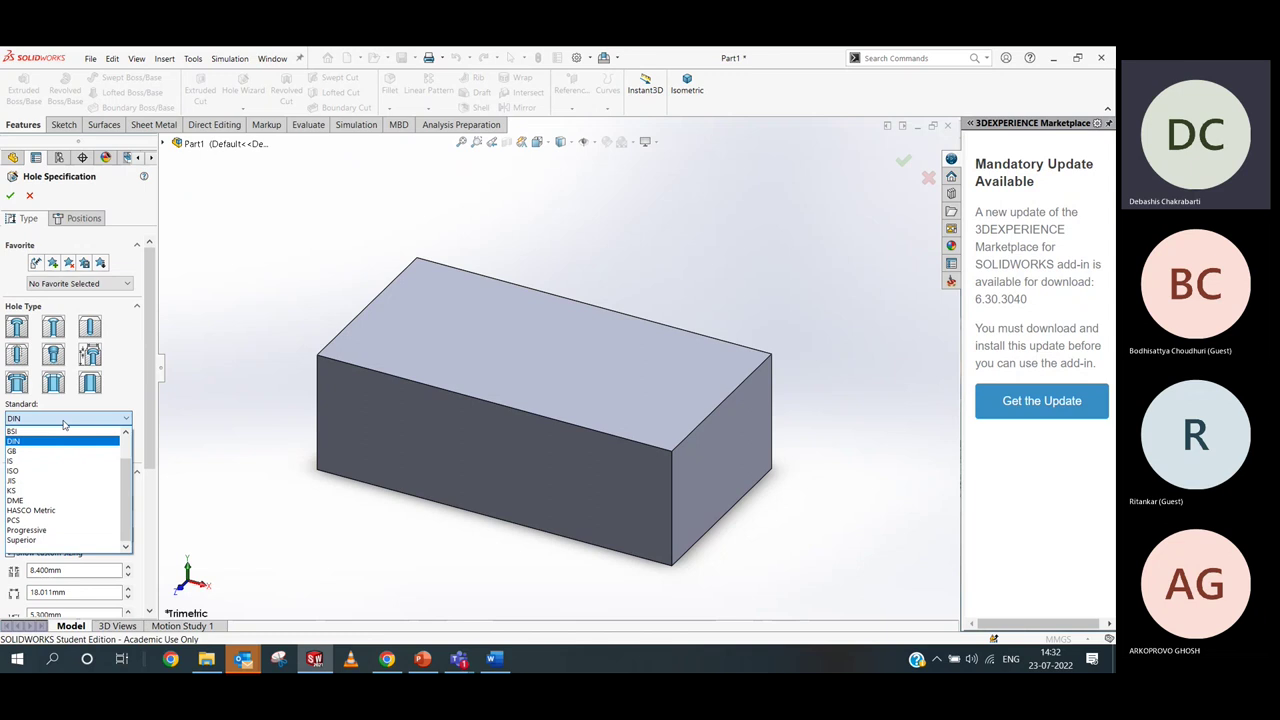
{"action": "left_click", "coordinate": [42, 470]}
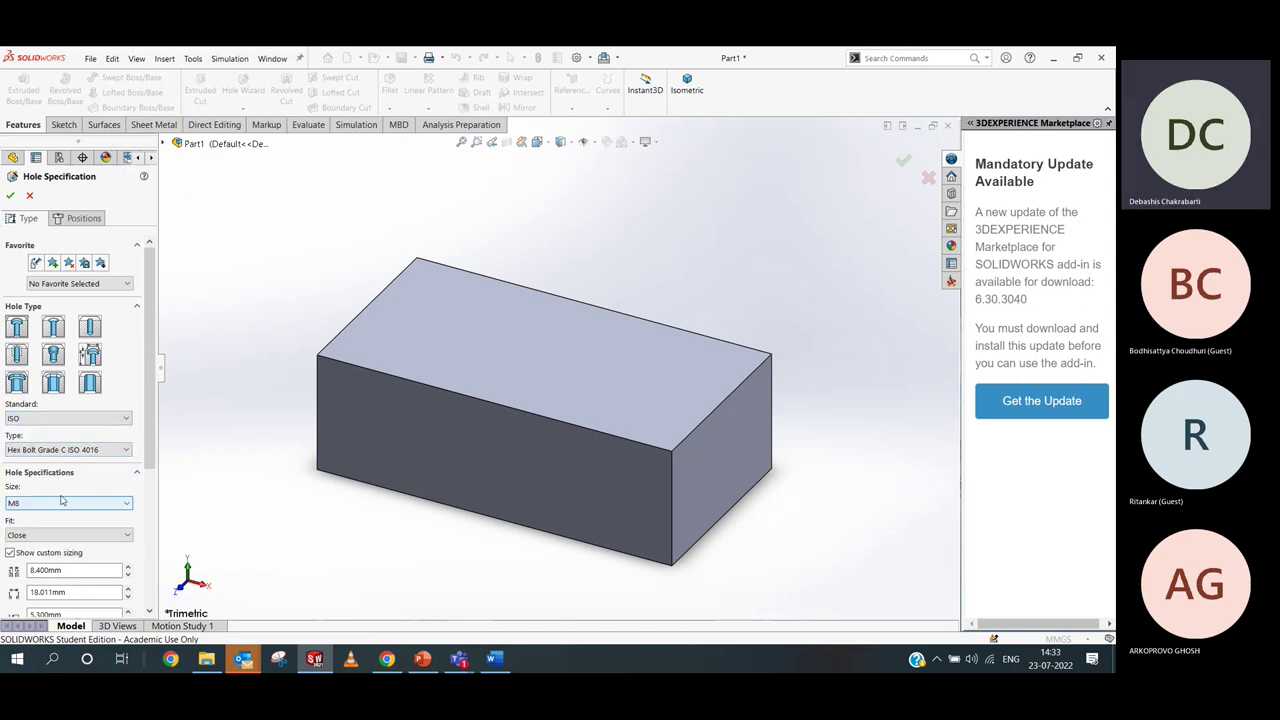
{"action": "scroll", "coordinate": [148, 455], "scroll_direction": "down", "scroll_amount": 3}
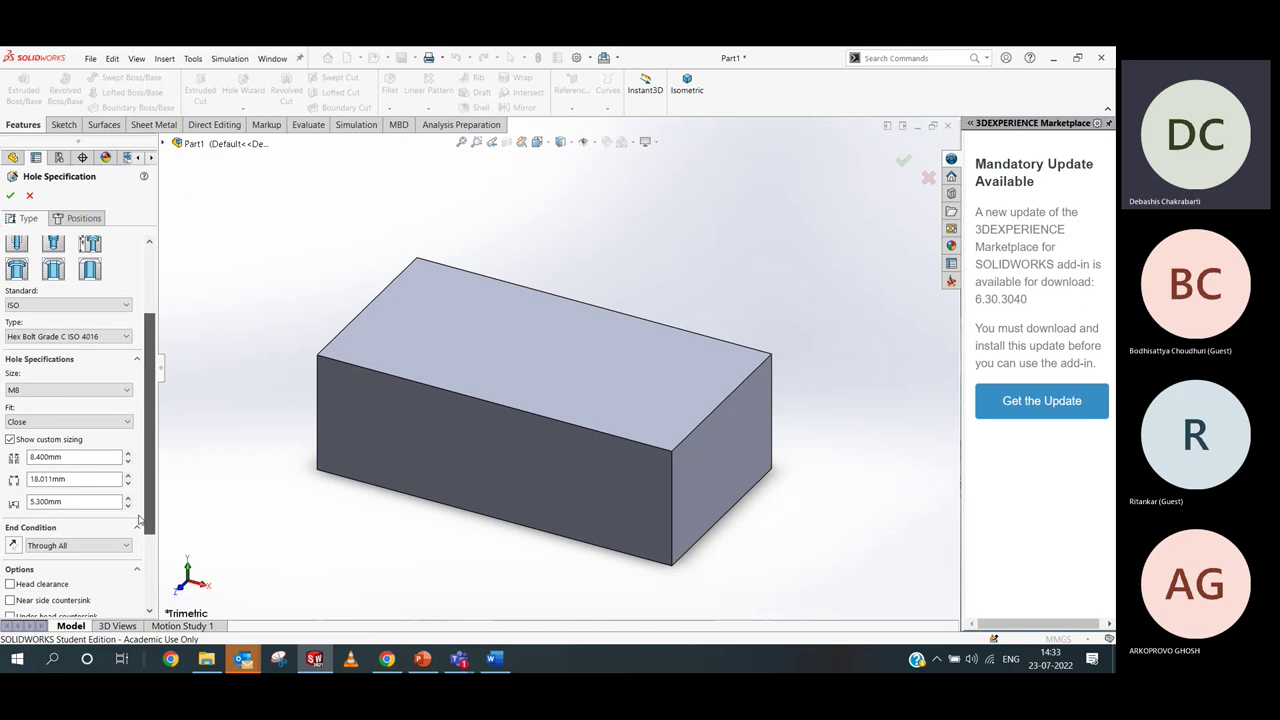
{"action": "left_click", "coordinate": [72, 390]}
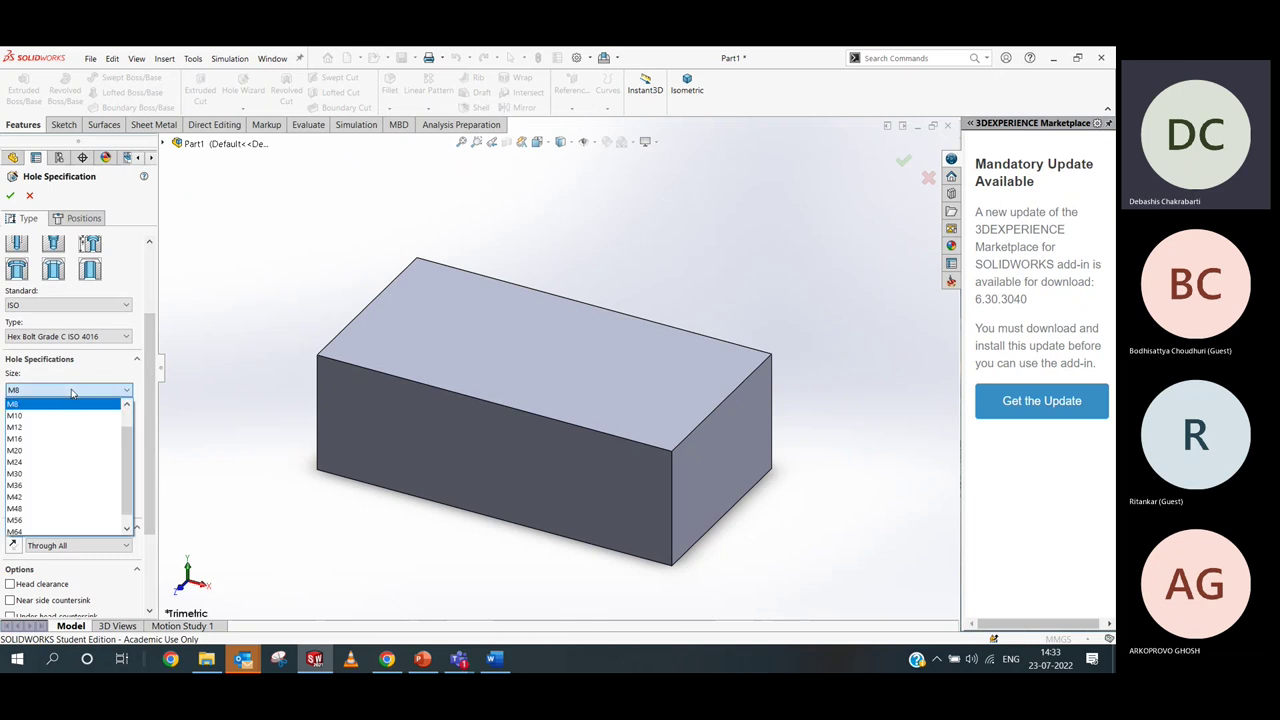
{"action": "left_click", "coordinate": [60, 450]}
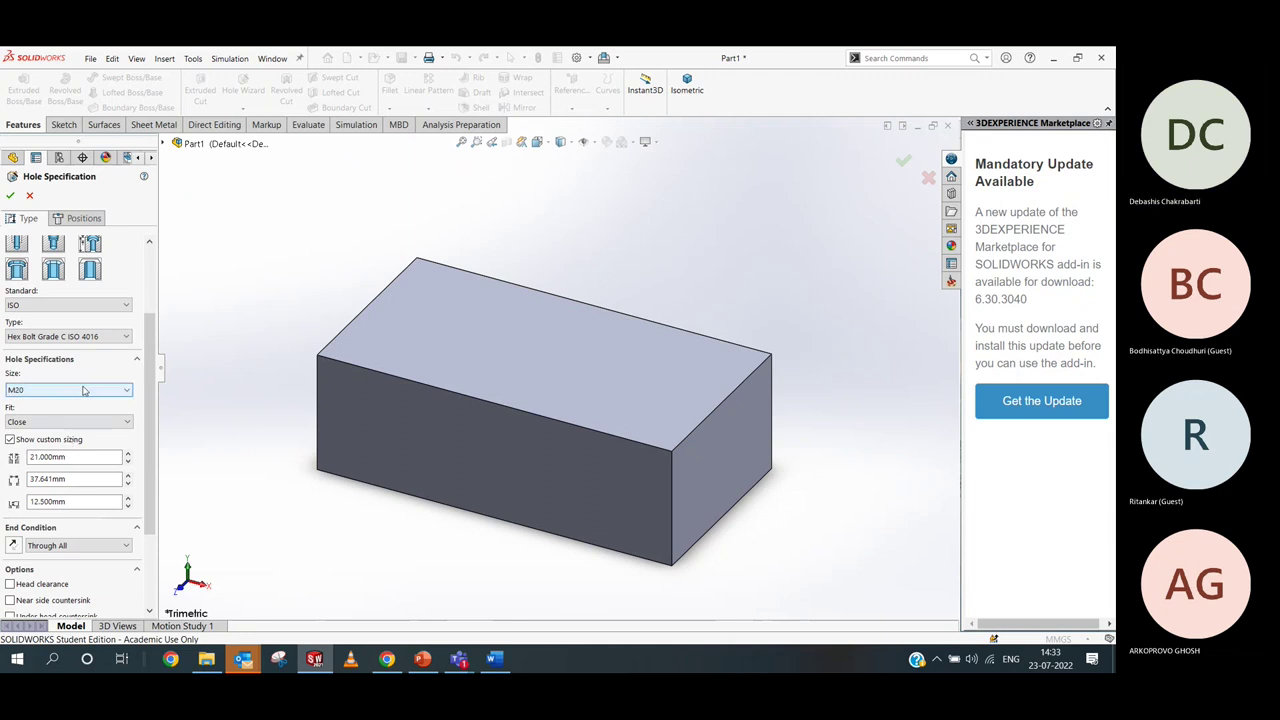
Review the hole's fit choices, custom sizing, end conditions and countersink options, keeping the Close fit and Through All
{"action": "left_click", "coordinate": [59, 422]}
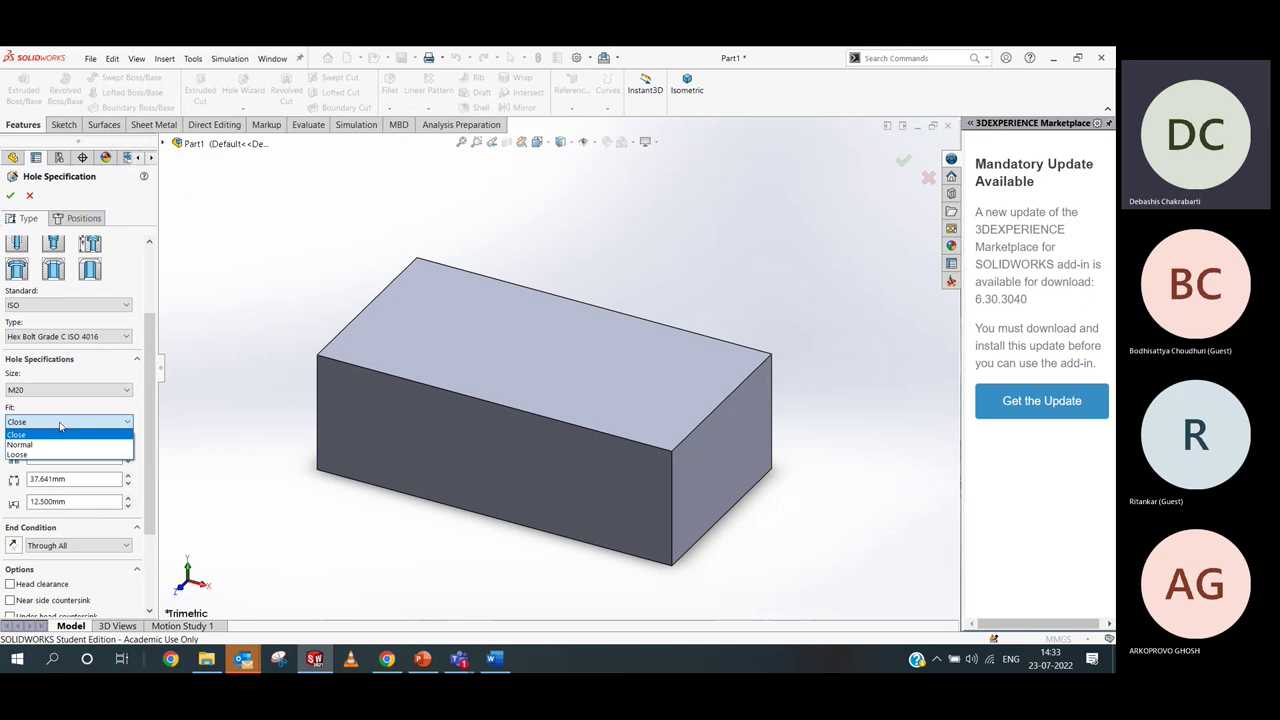
{"action": "left_click", "coordinate": [60, 426]}
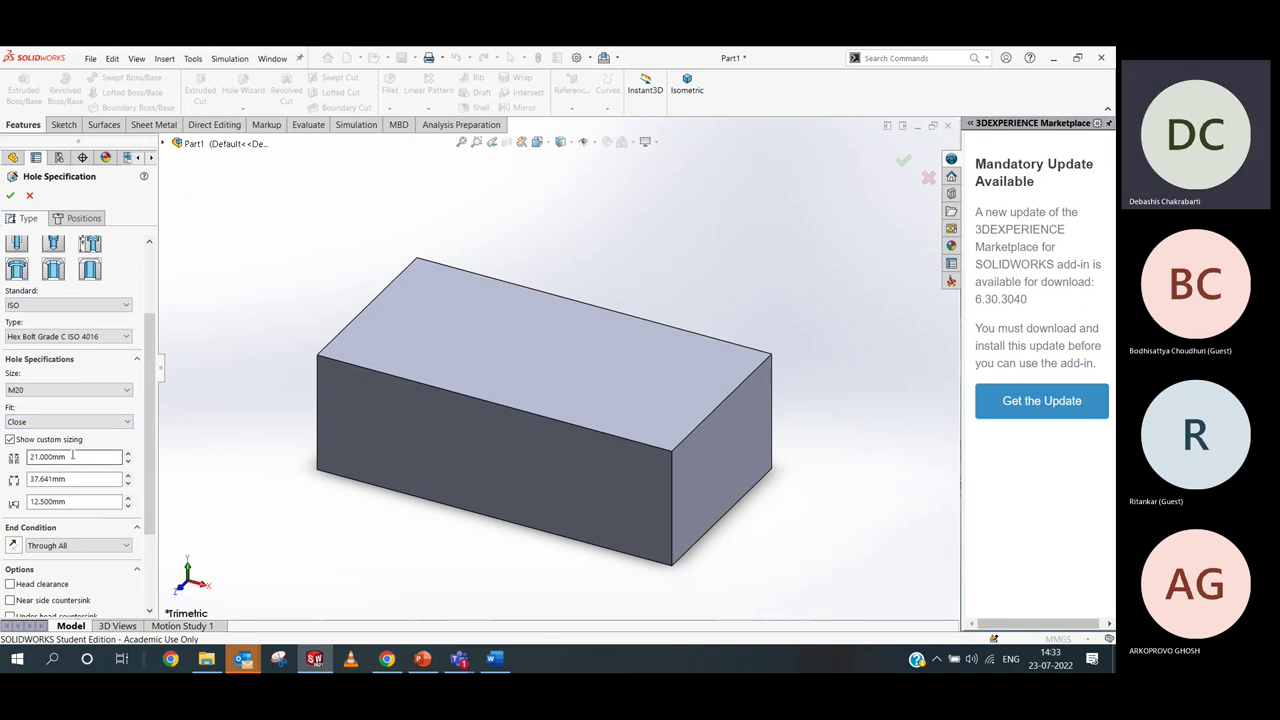
{"action": "left_click_drag", "start_coordinate": [73, 456], "coordinate": [30, 458]}
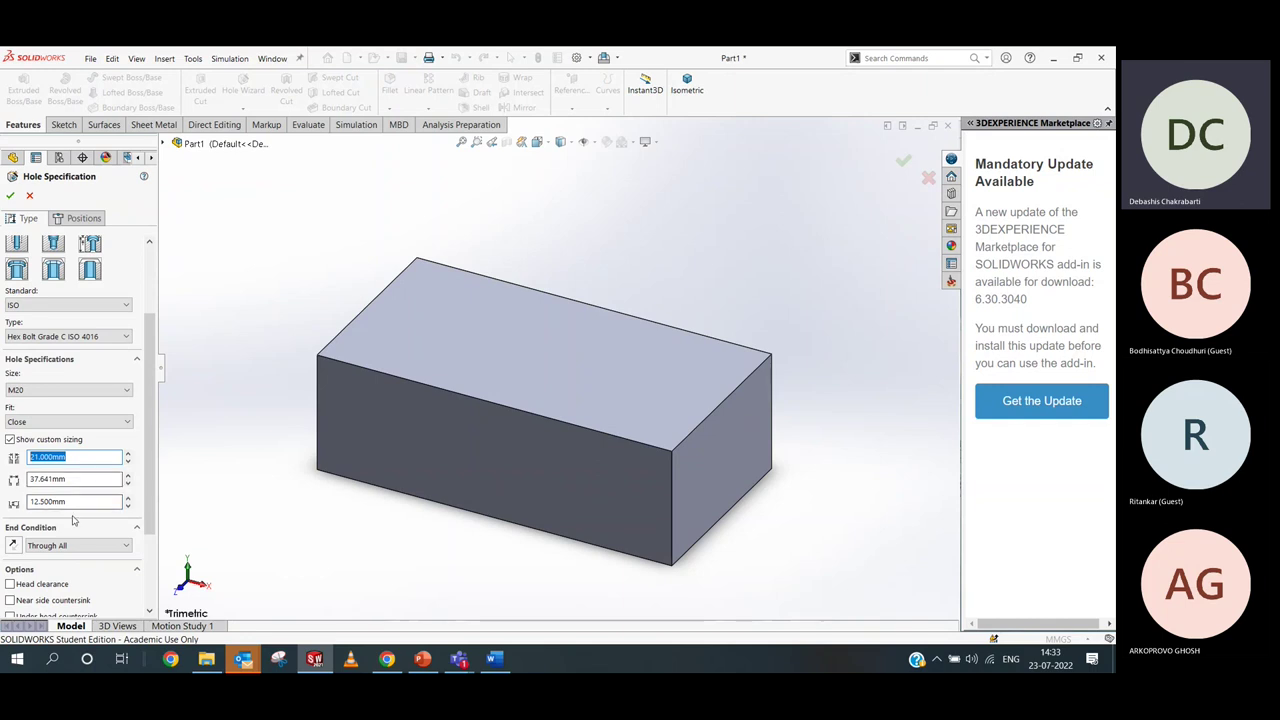
{"action": "left_click", "coordinate": [75, 546]}
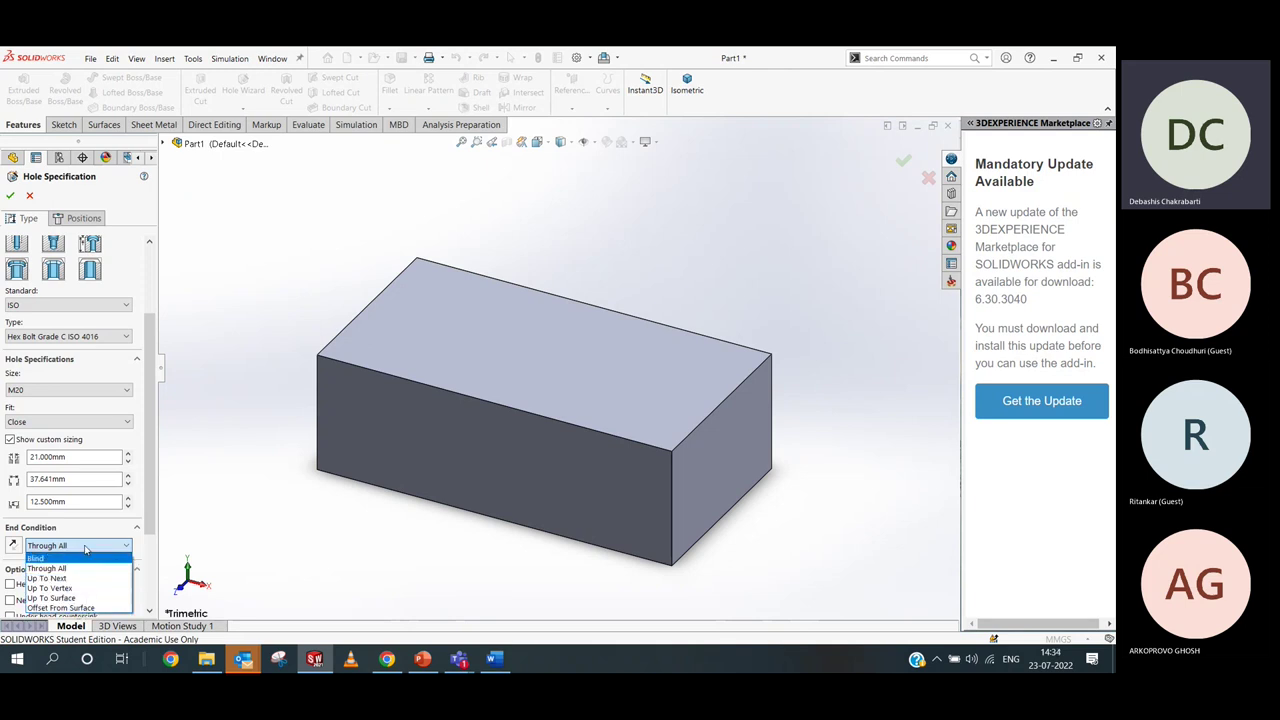
{"action": "left_click", "coordinate": [50, 568]}
{"action": "scroll", "coordinate": [150, 515], "scroll_direction": "down", "scroll_amount": 3}
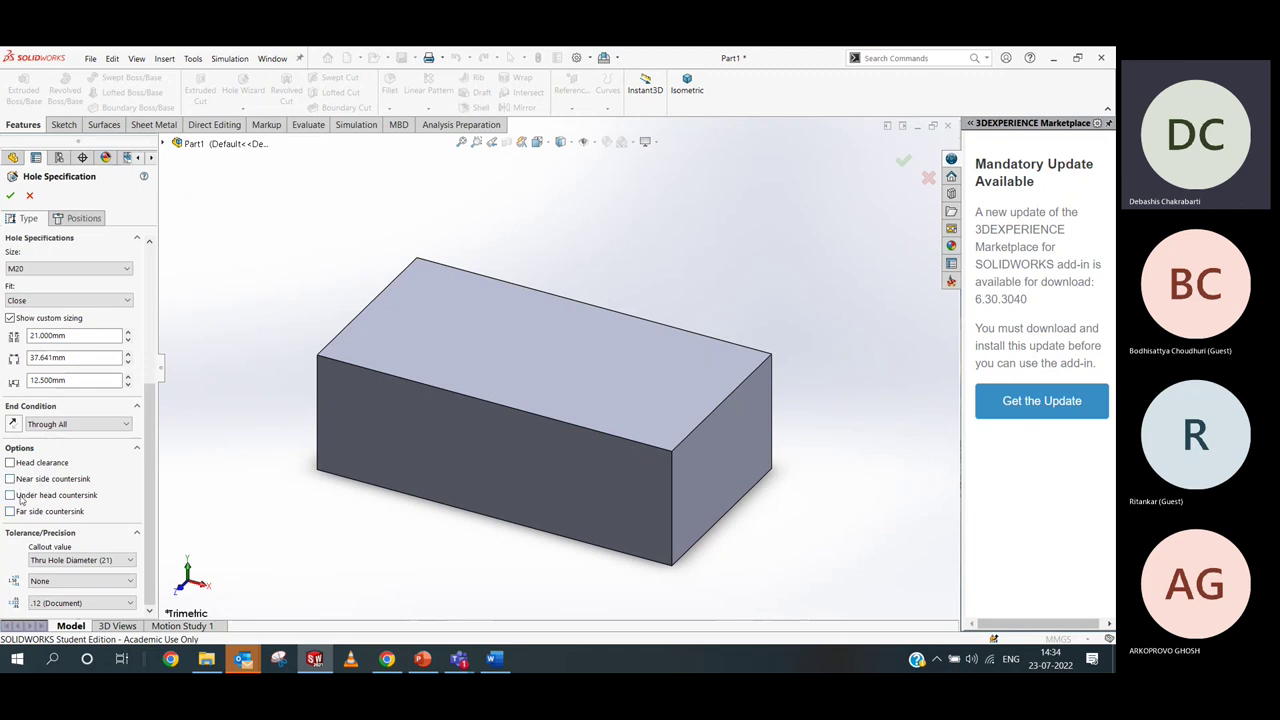
{"action": "left_click_drag", "start_coordinate": [149, 485], "coordinate": [158, 330]}
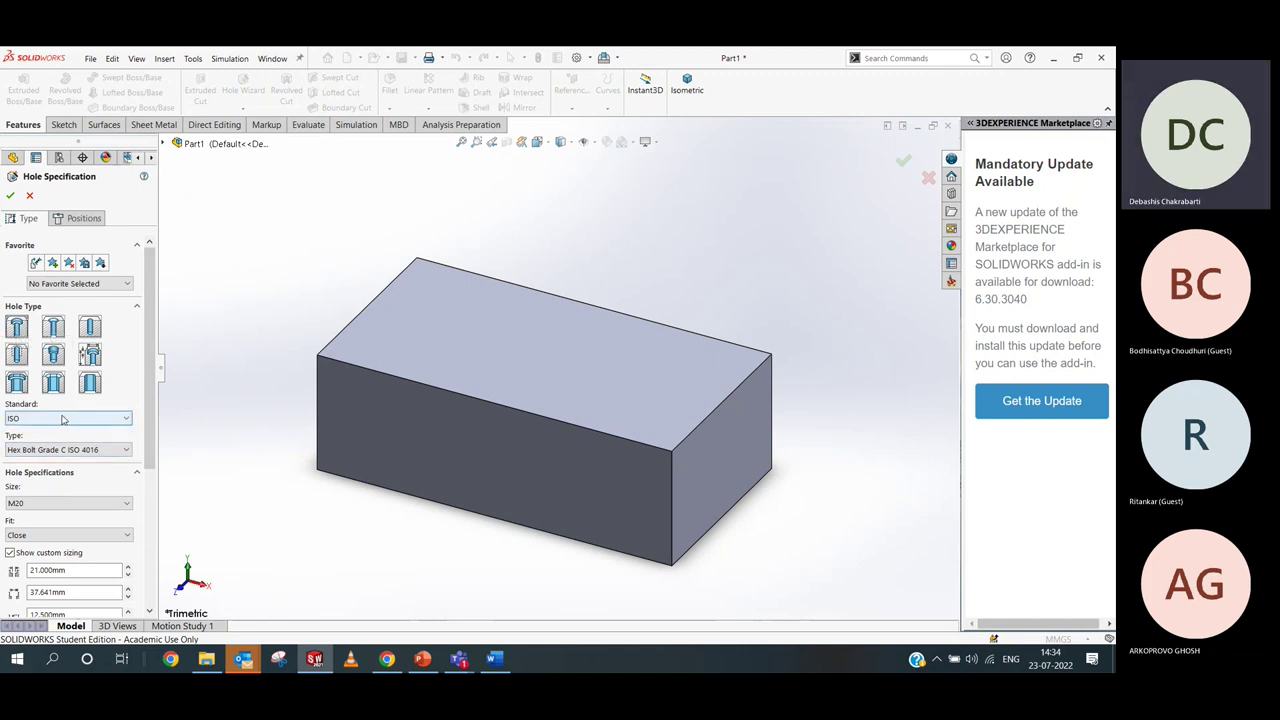
Set the counterbore's fastener type to Hex Screw Grade C ISO 4018 and its size to M12
{"action": "scroll", "coordinate": [117, 400], "scroll_direction": "down", "scroll_amount": 5}
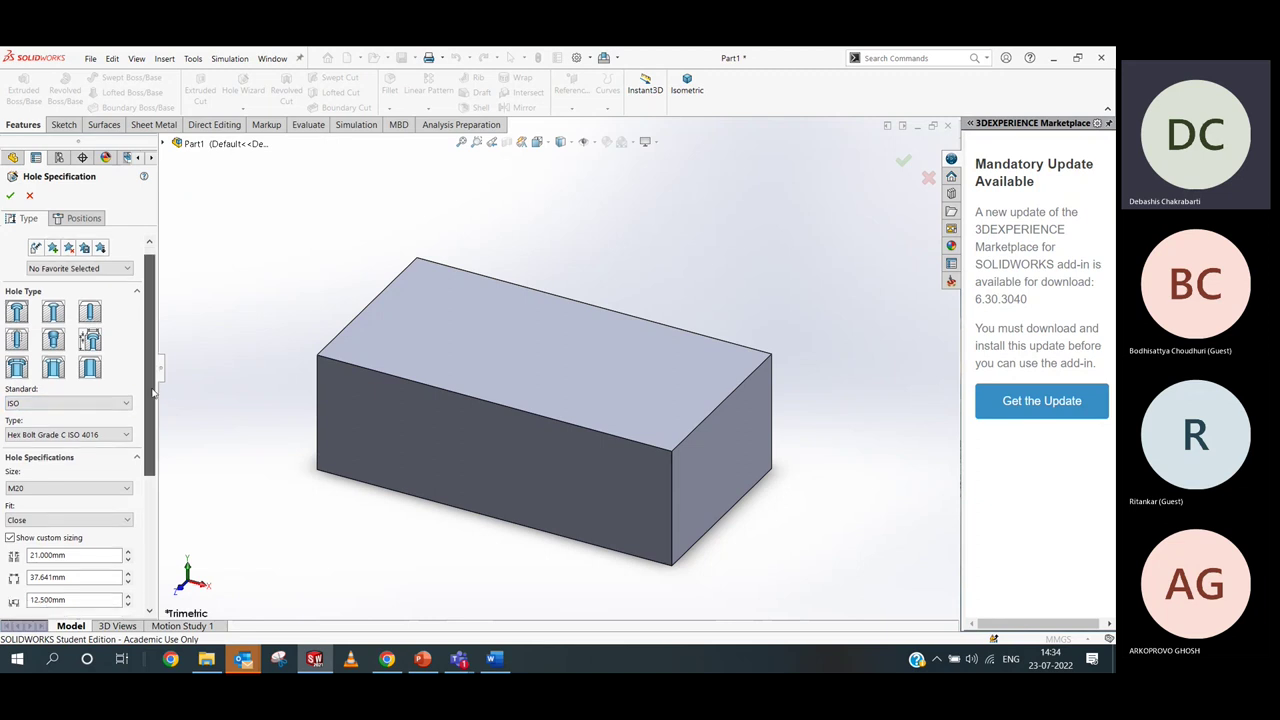
{"action": "left_click", "coordinate": [75, 295]}
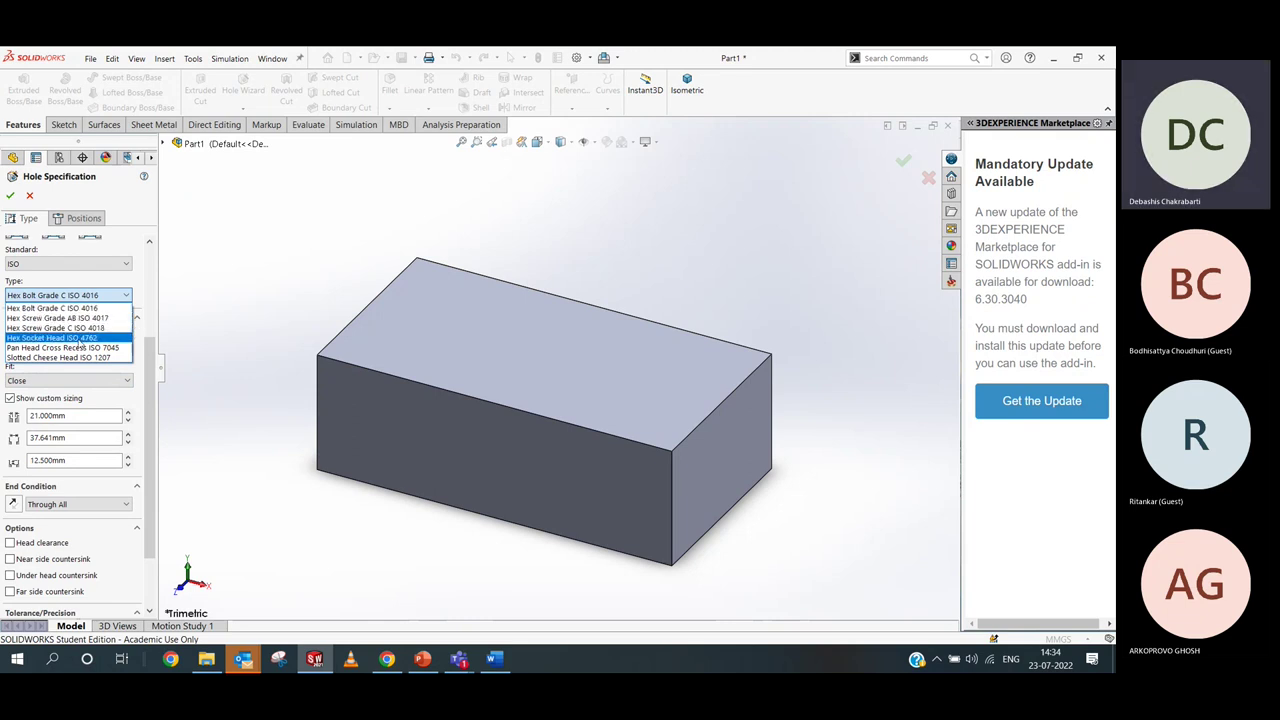
{"action": "left_click", "coordinate": [58, 327]}
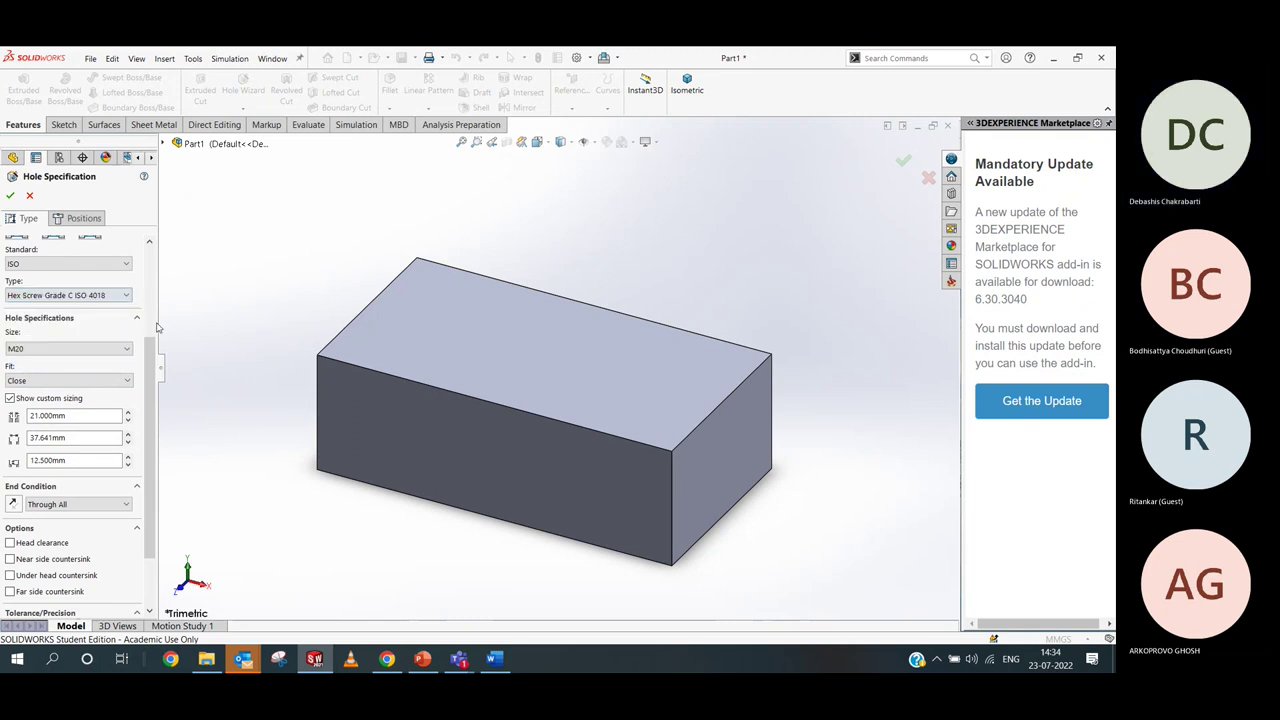
{"action": "left_click", "coordinate": [40, 346]}
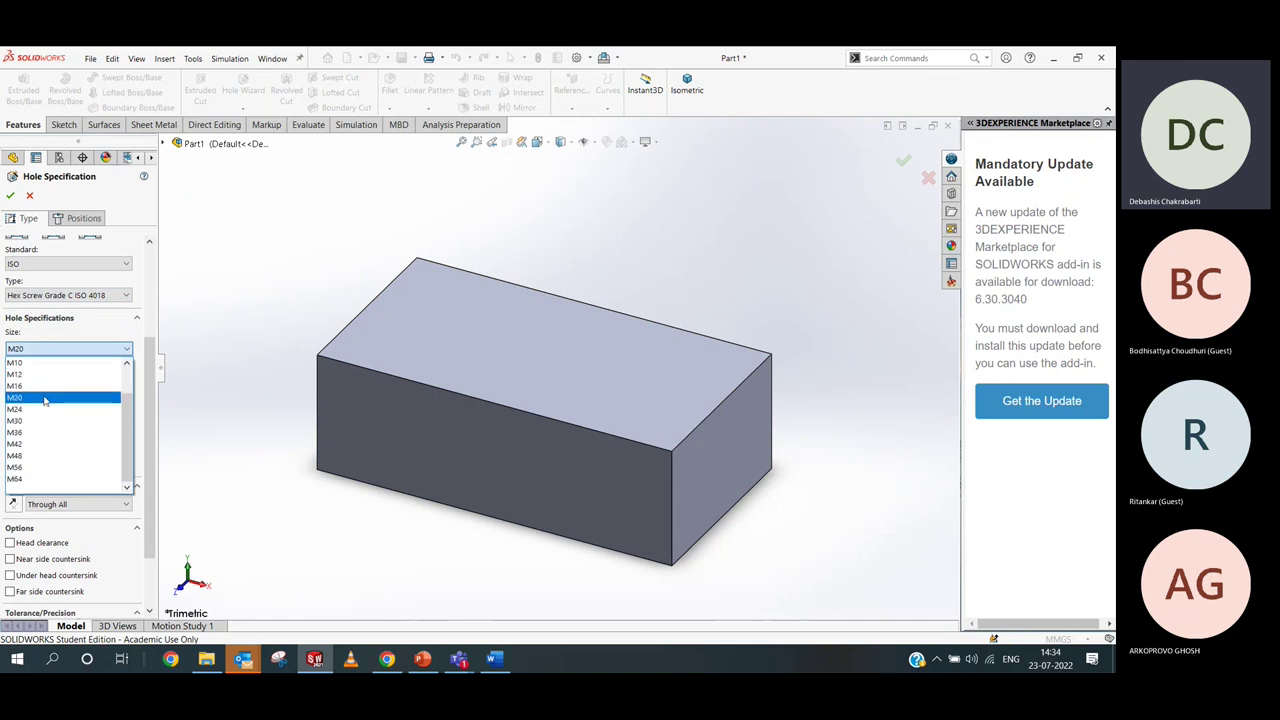
{"action": "left_click", "coordinate": [40, 374]}
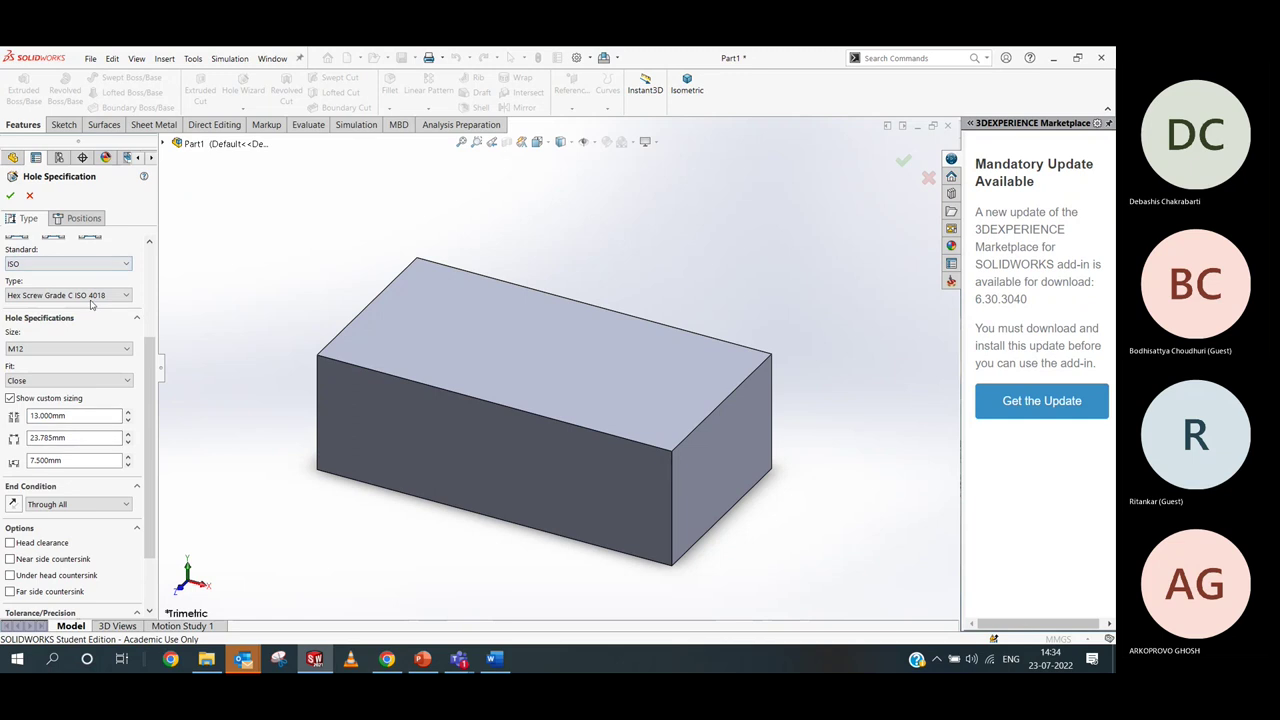
Position the counterbore hole on the block's upper face, centred at the origin
{"action": "scroll", "coordinate": [133, 437], "scroll_direction": "up", "scroll_amount": 5}
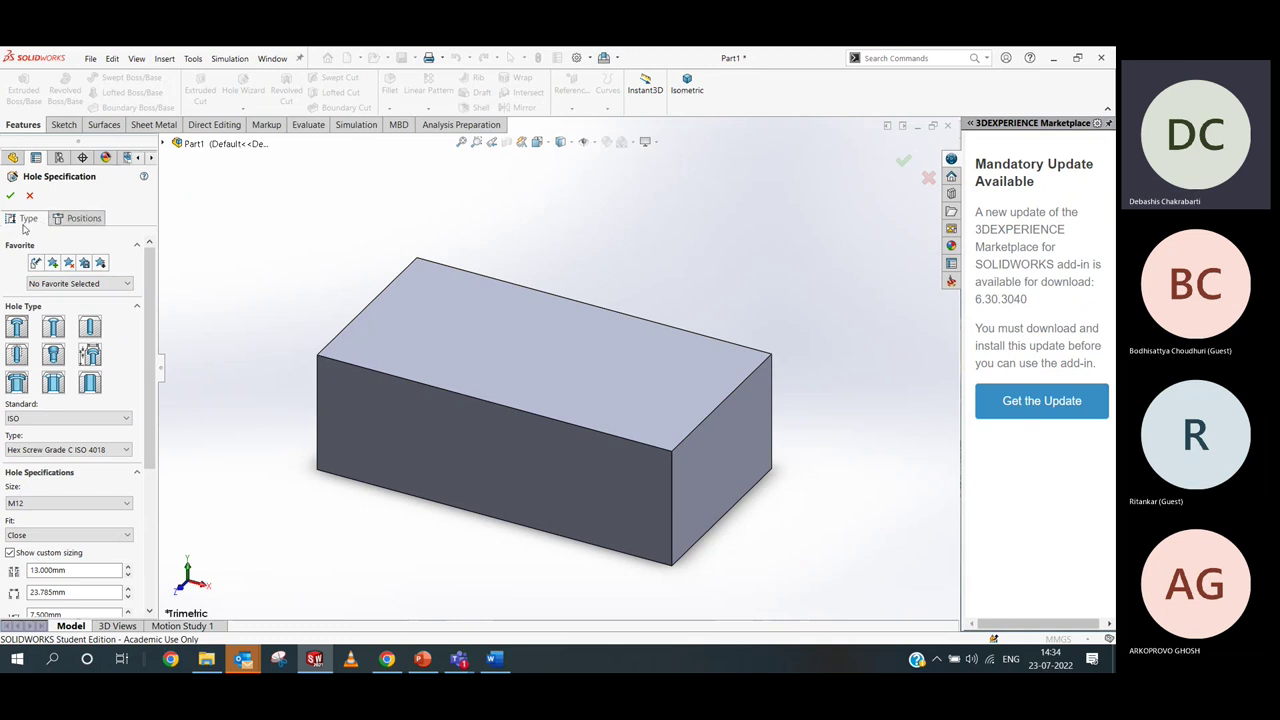
{"action": "left_click", "coordinate": [80, 219]}
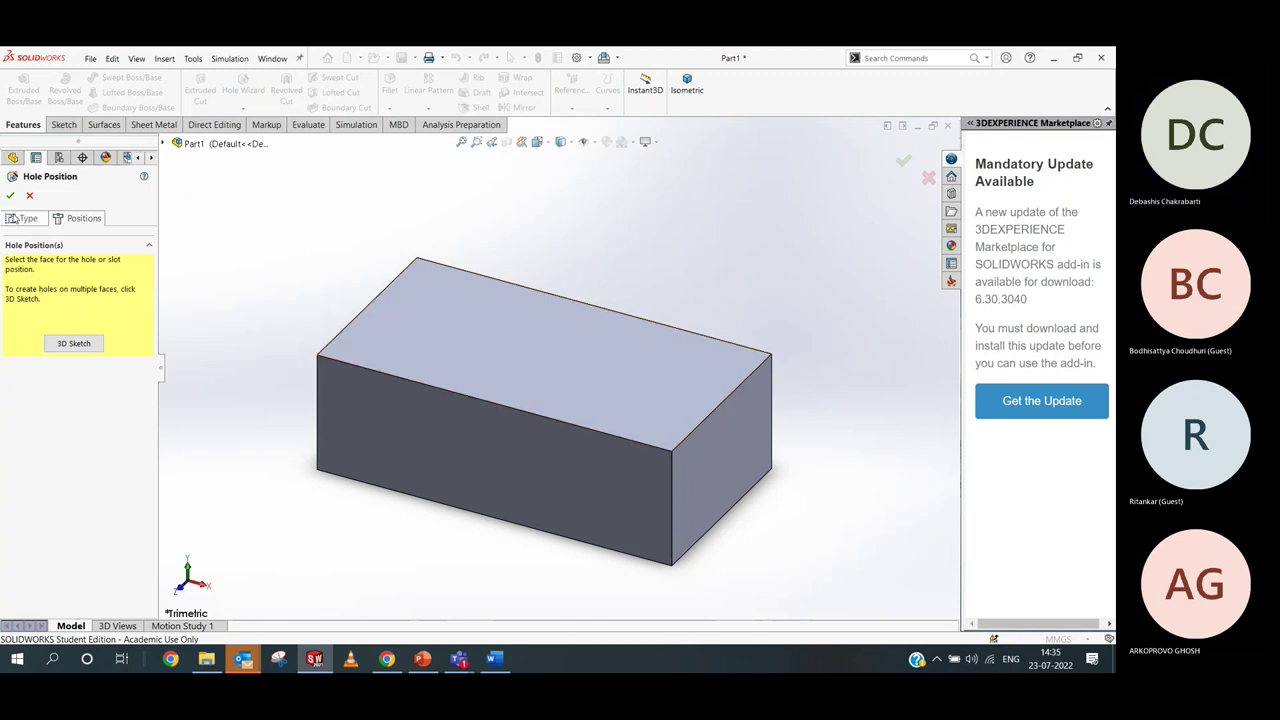
{"action": "left_click", "coordinate": [510, 340]}
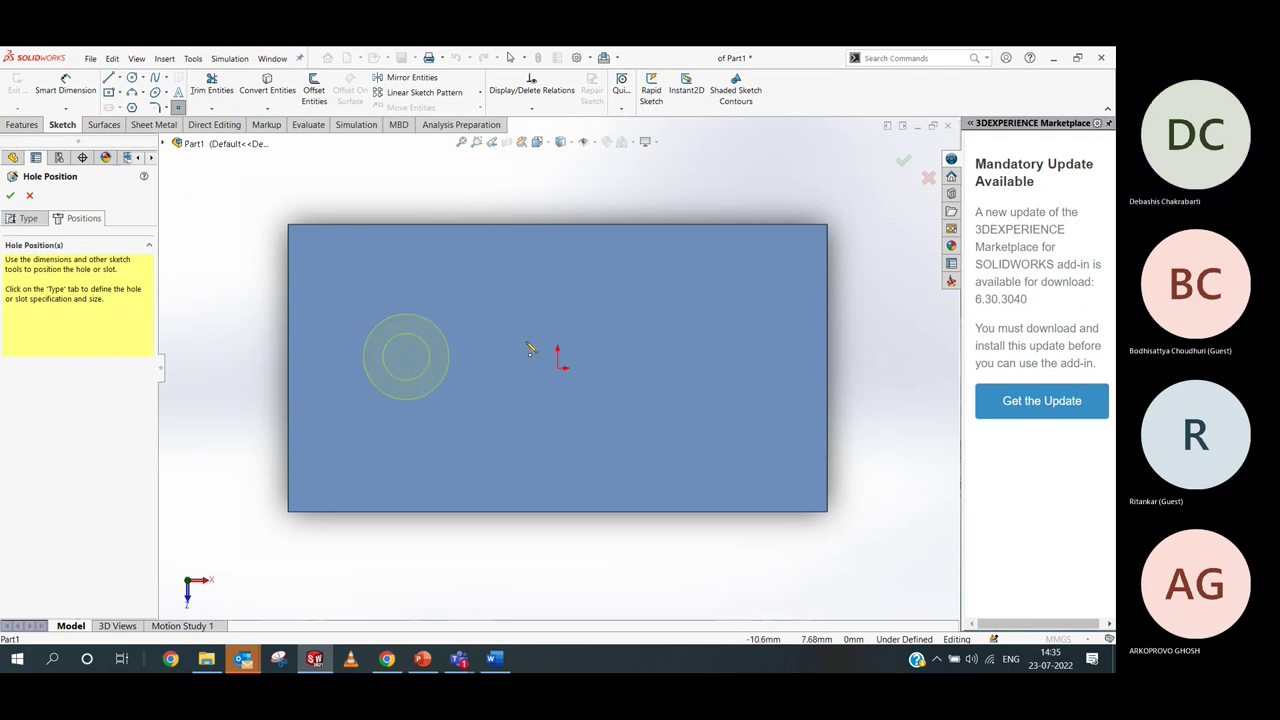
{"action": "left_click", "coordinate": [558, 367]}
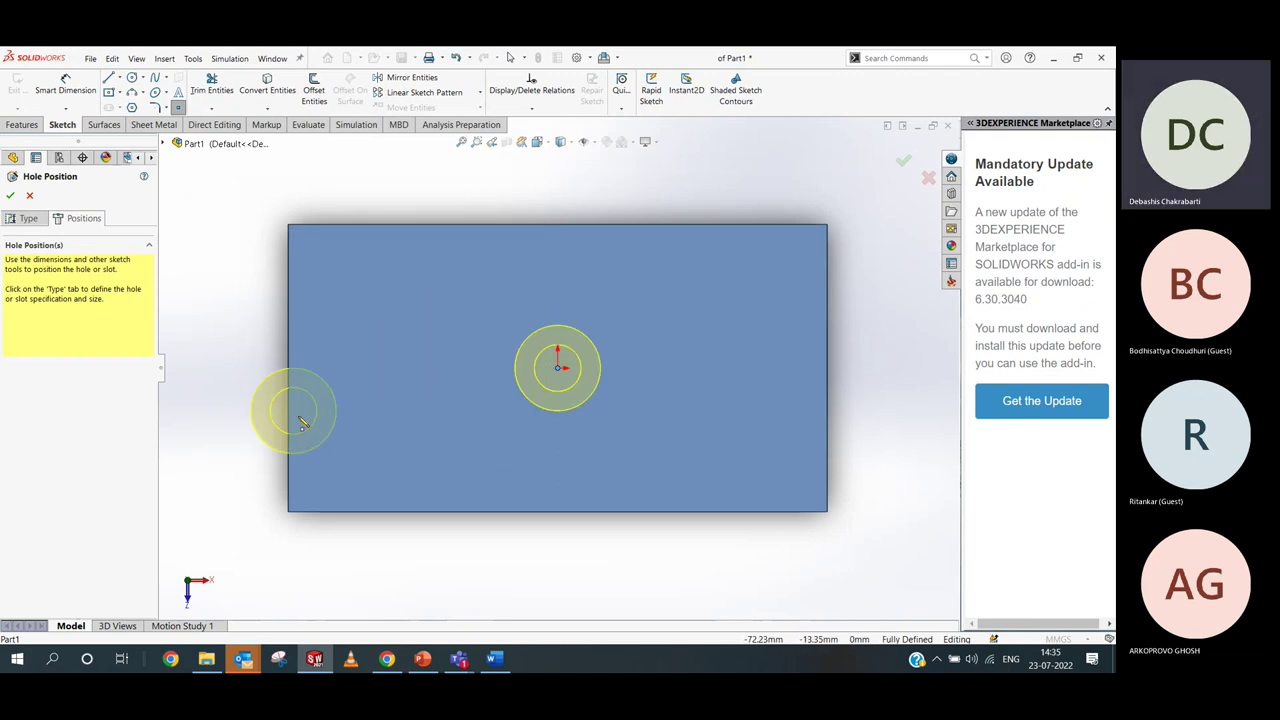
{"action": "middle_click_drag", "start_coordinate": [505, 440], "coordinate": [800, 427]}
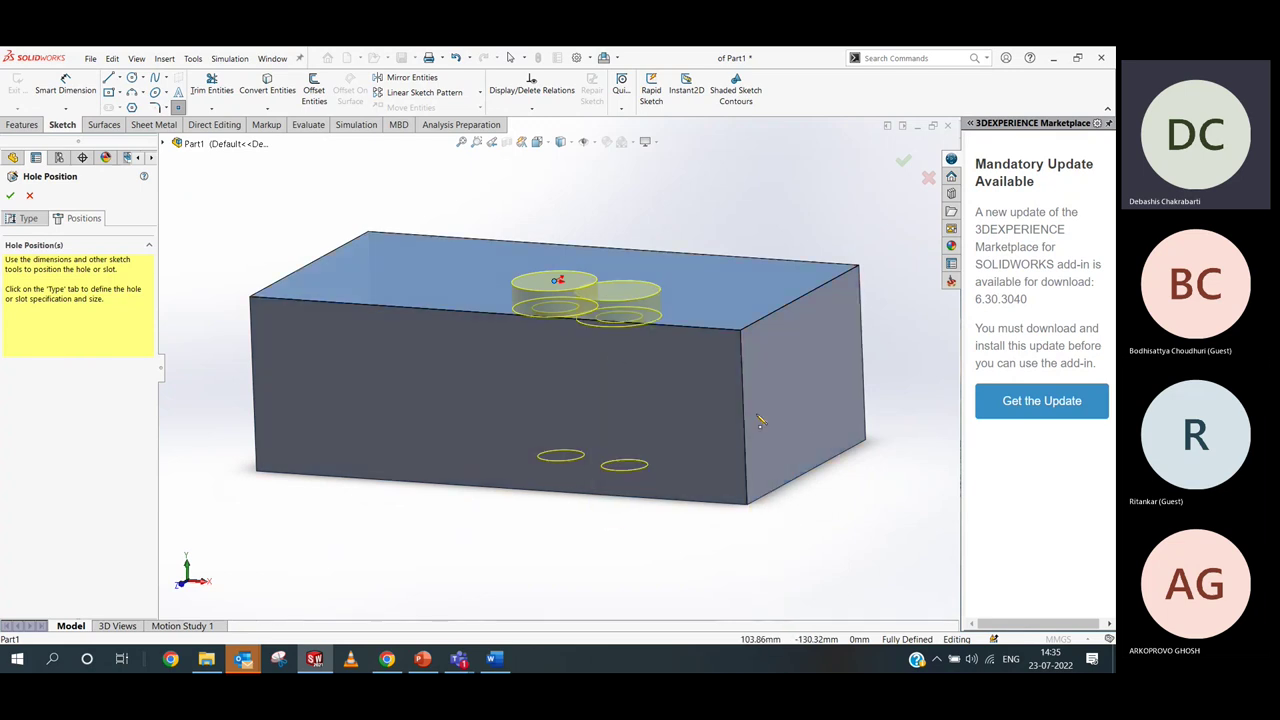
Return to the hole specification and set the counterbore hole's size to M16
{"action": "left_click", "coordinate": [28, 218]}
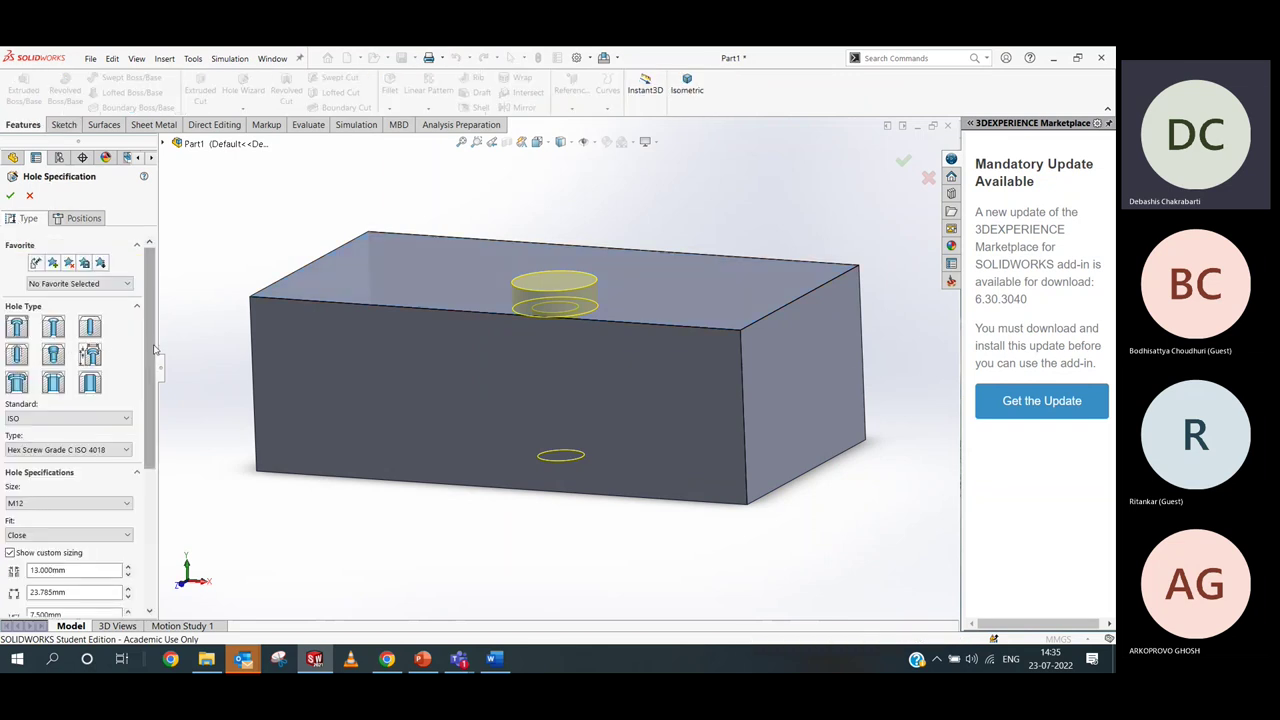
{"action": "scroll", "coordinate": [153, 349], "scroll_direction": "down", "scroll_amount": 3}
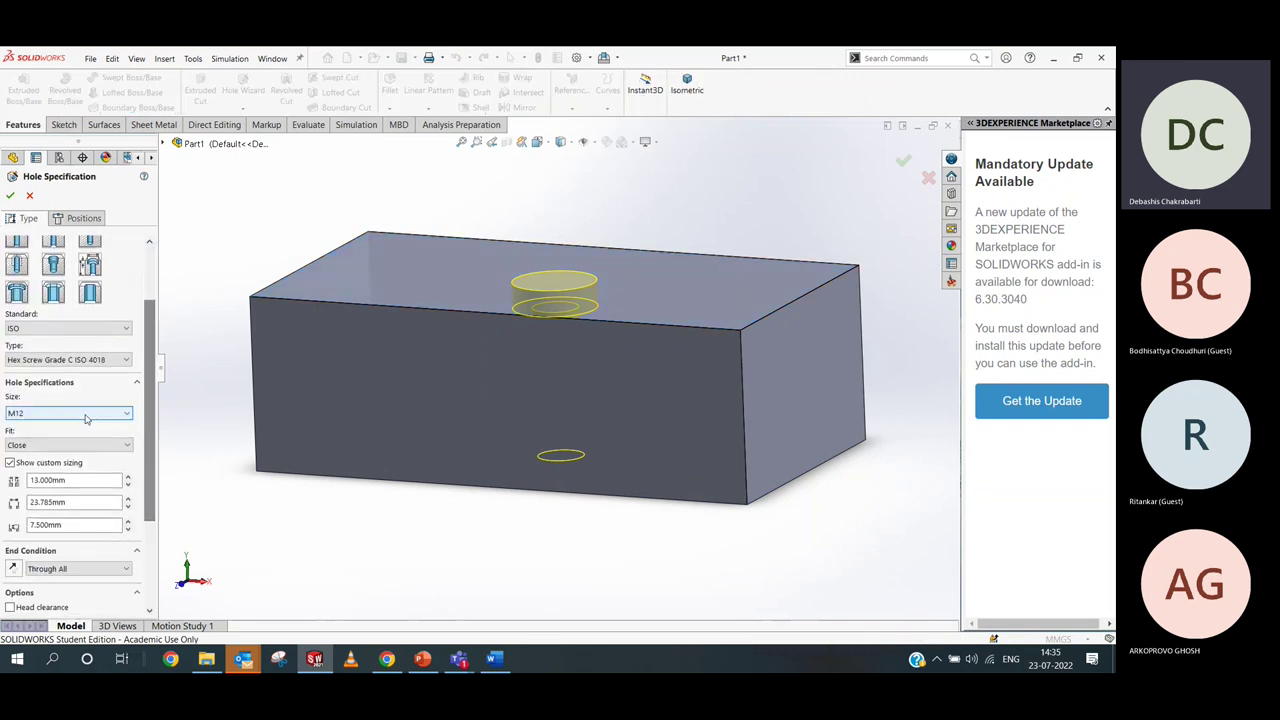
{"action": "left_click", "coordinate": [70, 413]}
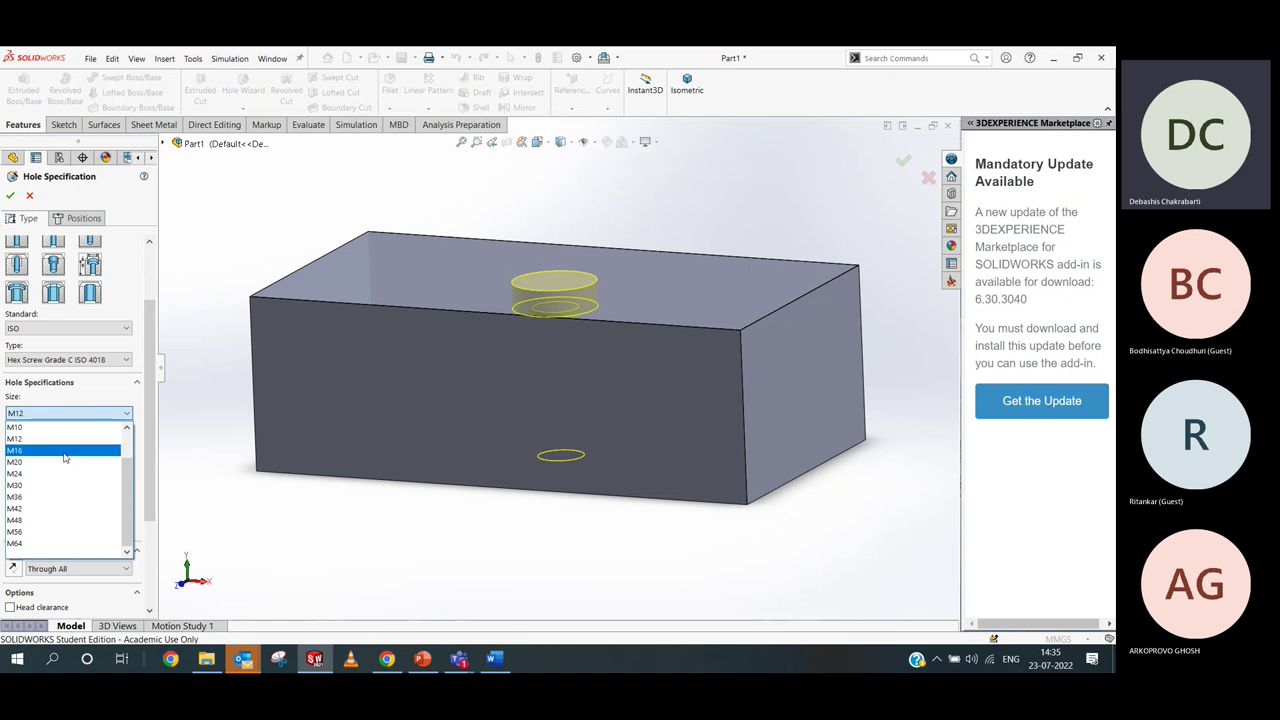
{"action": "left_click", "coordinate": [64, 451]}
{"action": "middle_click_drag", "start_coordinate": [377, 445], "coordinate": [403, 455]}
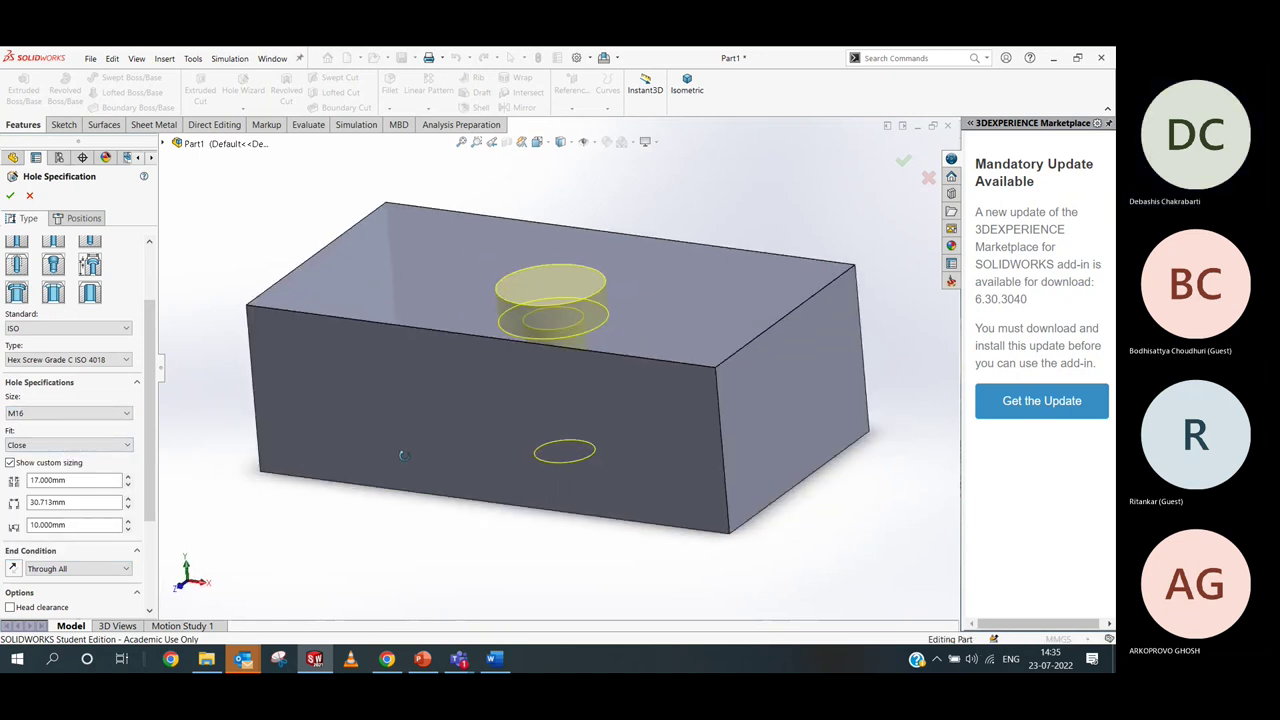
Set the custom counterbore depth to 20 mm and check the hole preview
{"action": "left_click", "coordinate": [31, 480]}
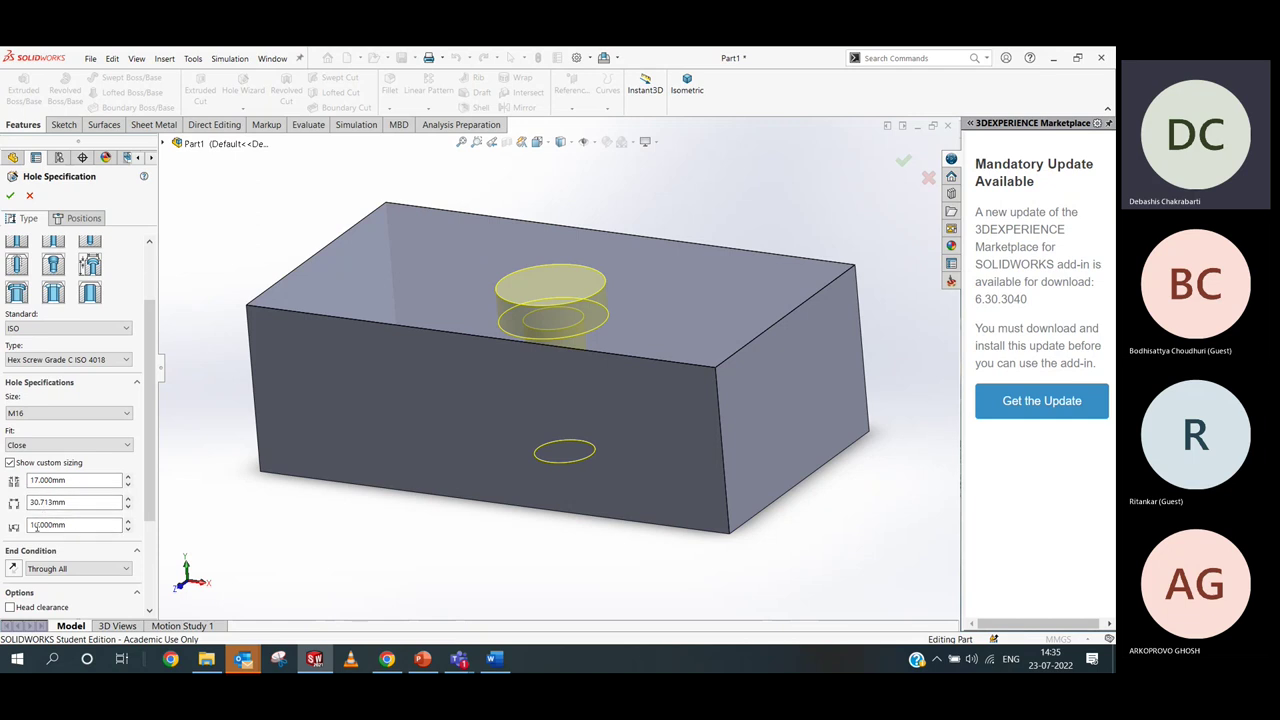
{"action": "left_click", "coordinate": [33, 525]}
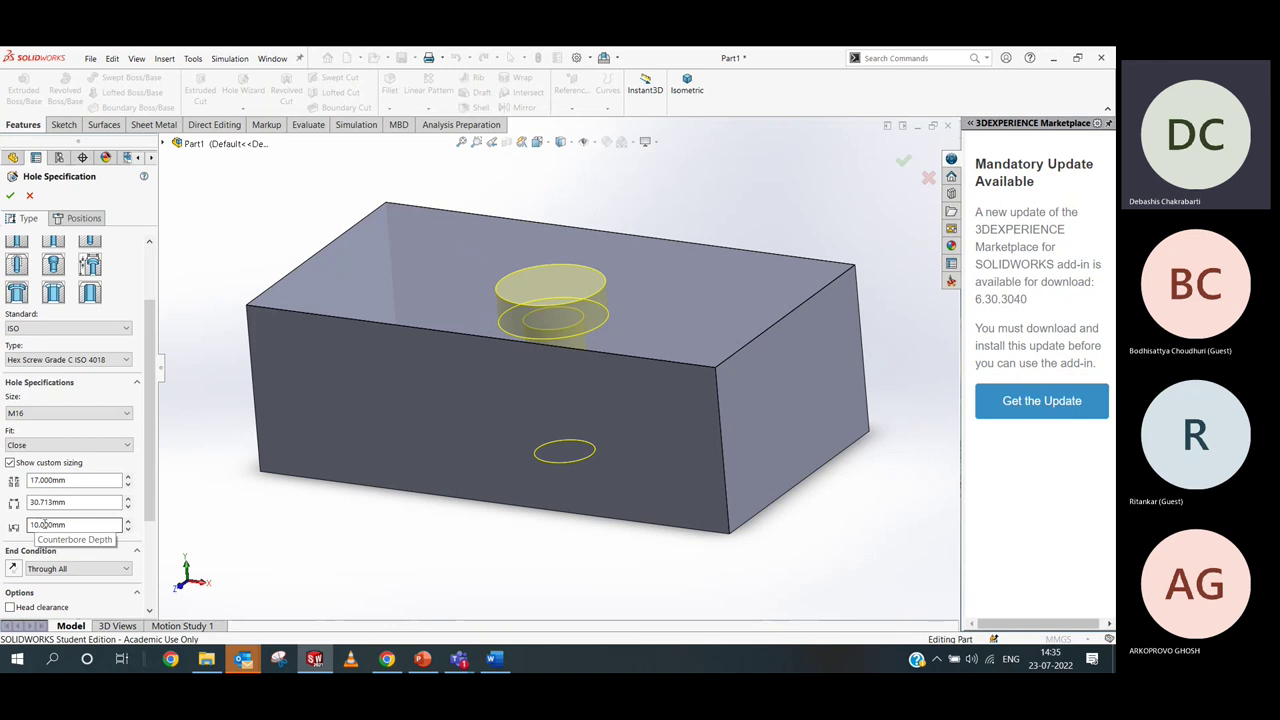
{"action": "left_click_drag", "start_coordinate": [72, 524], "coordinate": [3, 517]}
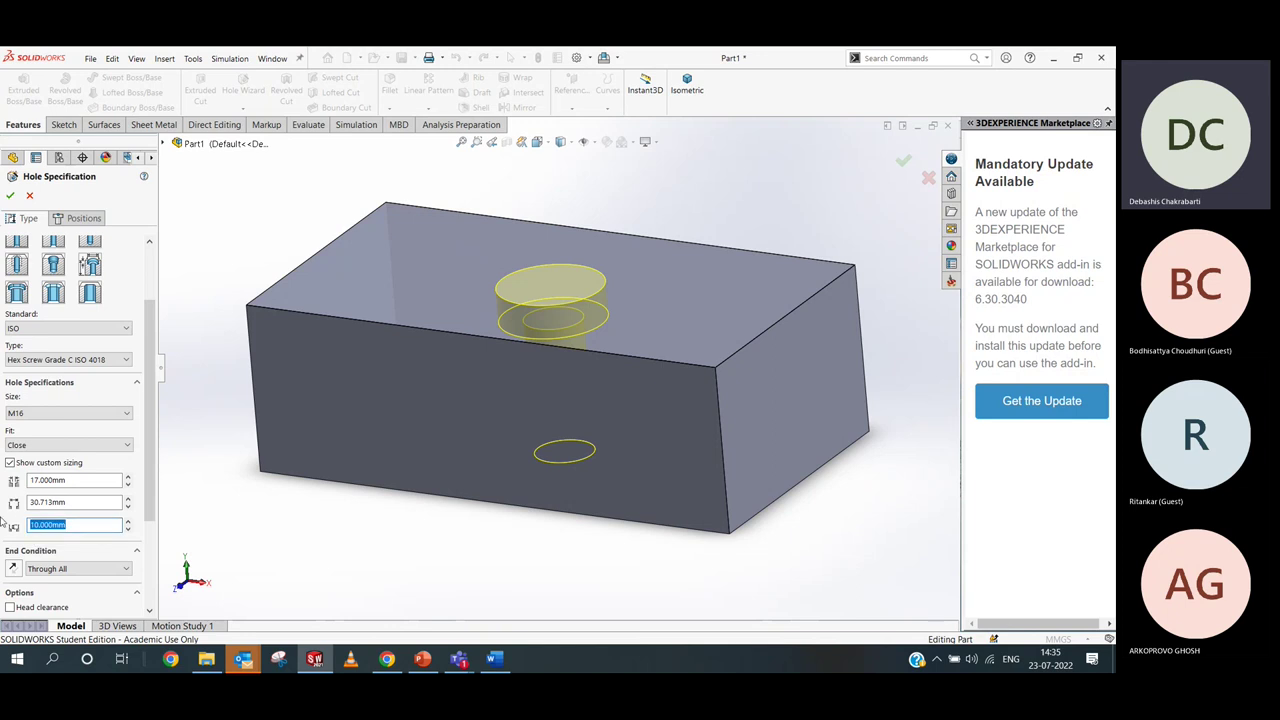
{"action": "type", "text": "20"}
{"action": "key", "text": "Return"}
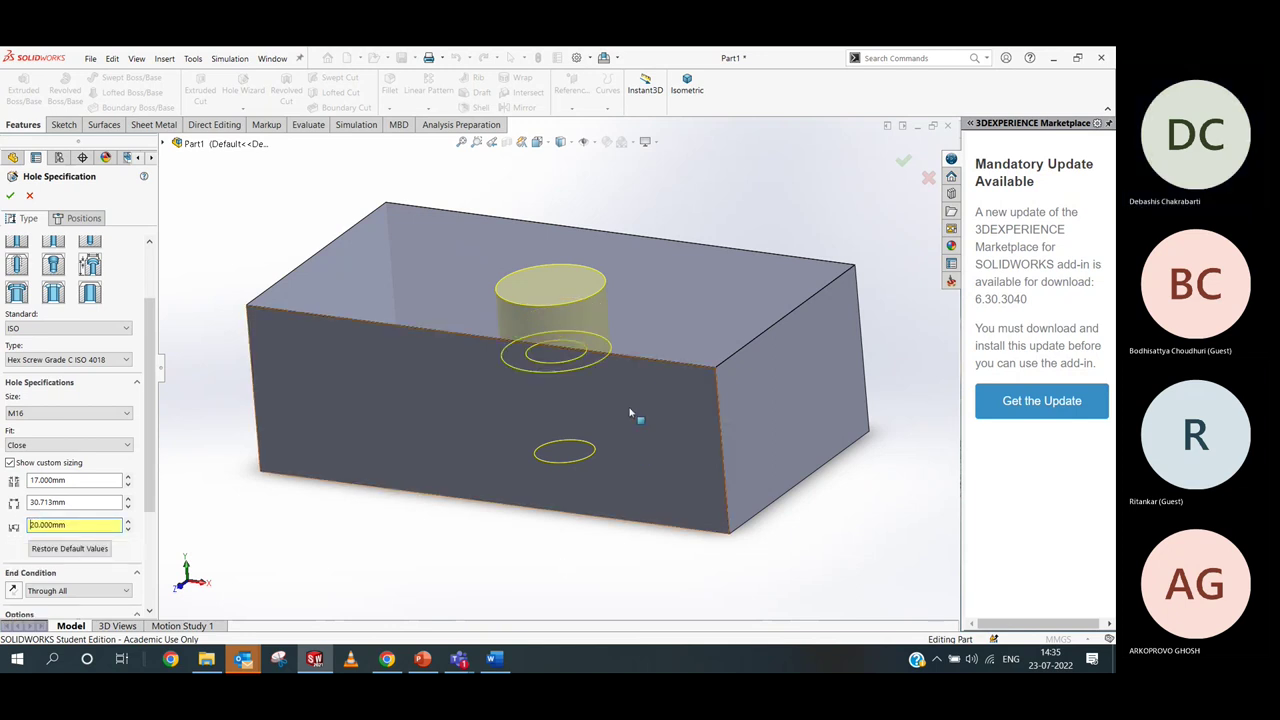
{"action": "middle_click_drag", "start_coordinate": [630, 412], "coordinate": [488, 412]}
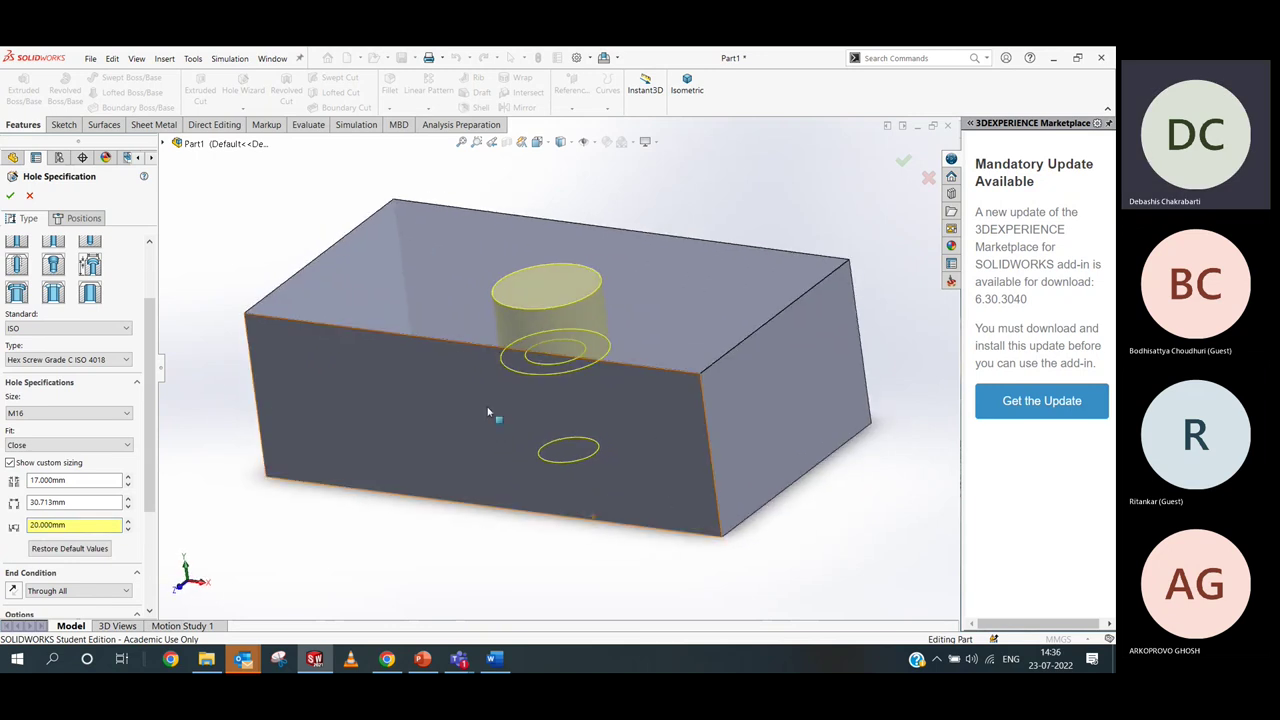
Set the hole's end condition to Blind with a hole depth of 30 mm
{"action": "scroll", "coordinate": [75, 470], "scroll_direction": "down", "scroll_amount": 2}
{"action": "left_click", "coordinate": [73, 531]}
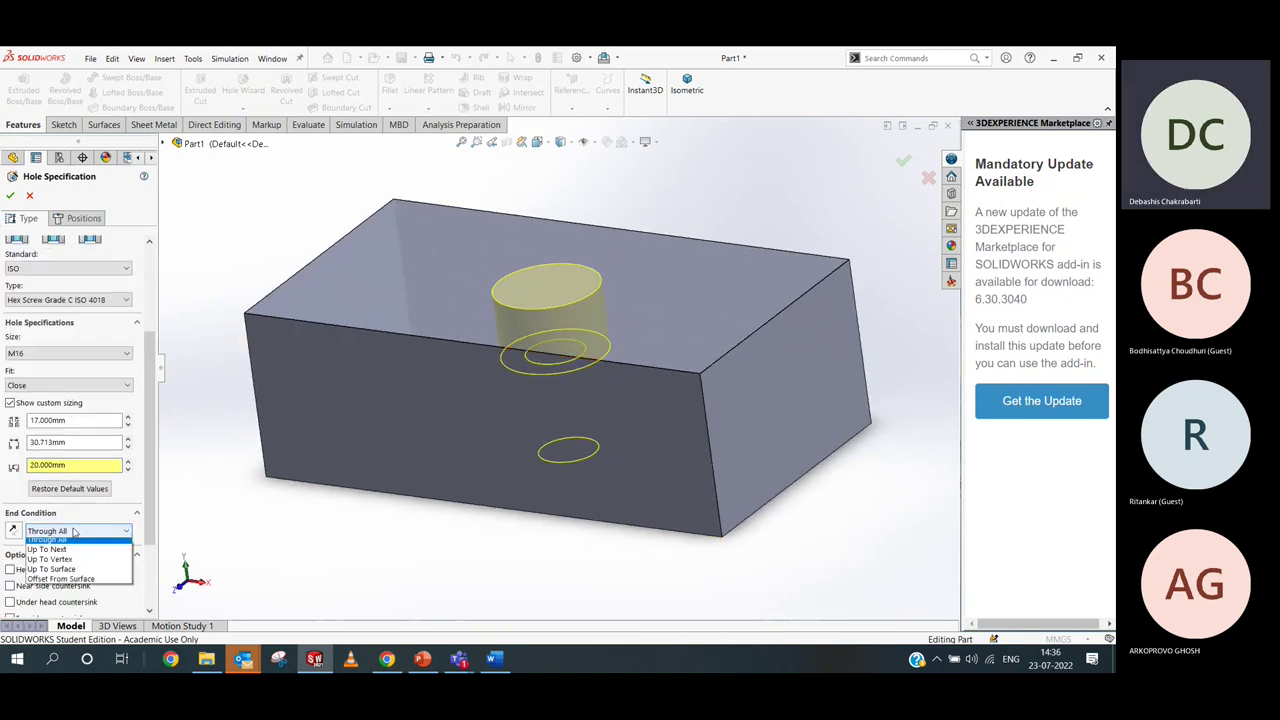
{"action": "scroll", "coordinate": [73, 545], "scroll_direction": "up", "scroll_amount": 1}
{"action": "left_click", "coordinate": [50, 541]}
{"action": "middle_click_drag", "start_coordinate": [457, 537], "coordinate": [466, 488]}
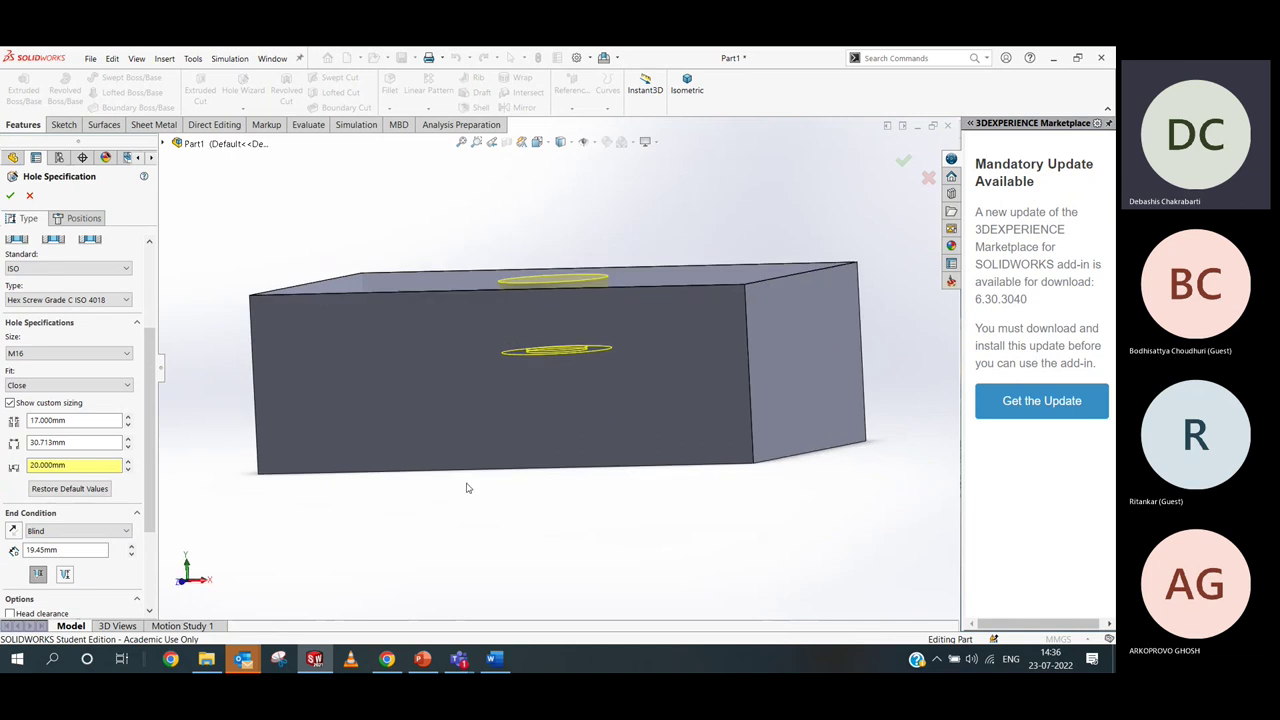
{"action": "left_click_drag", "start_coordinate": [62, 550], "coordinate": [8, 553]}
{"action": "type", "text": "30"}
{"action": "key", "text": "Return"}
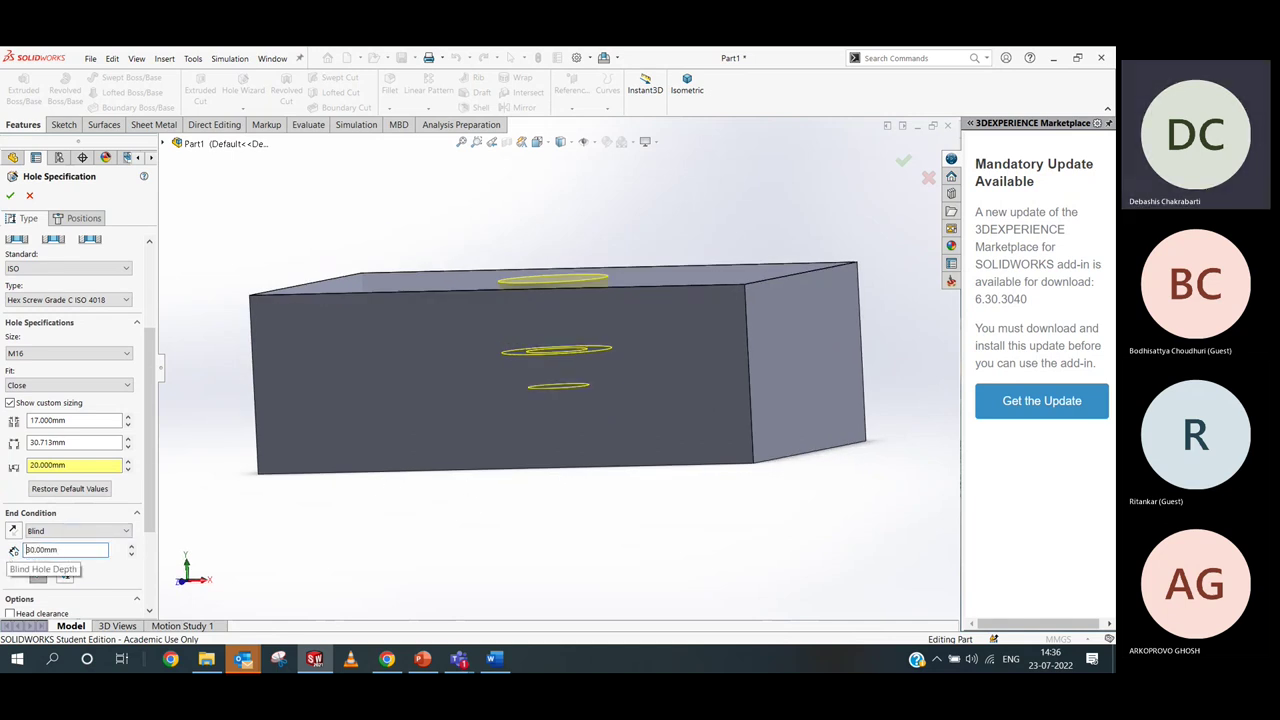
{"action": "middle_click_drag", "start_coordinate": [489, 423], "coordinate": [571, 401]}
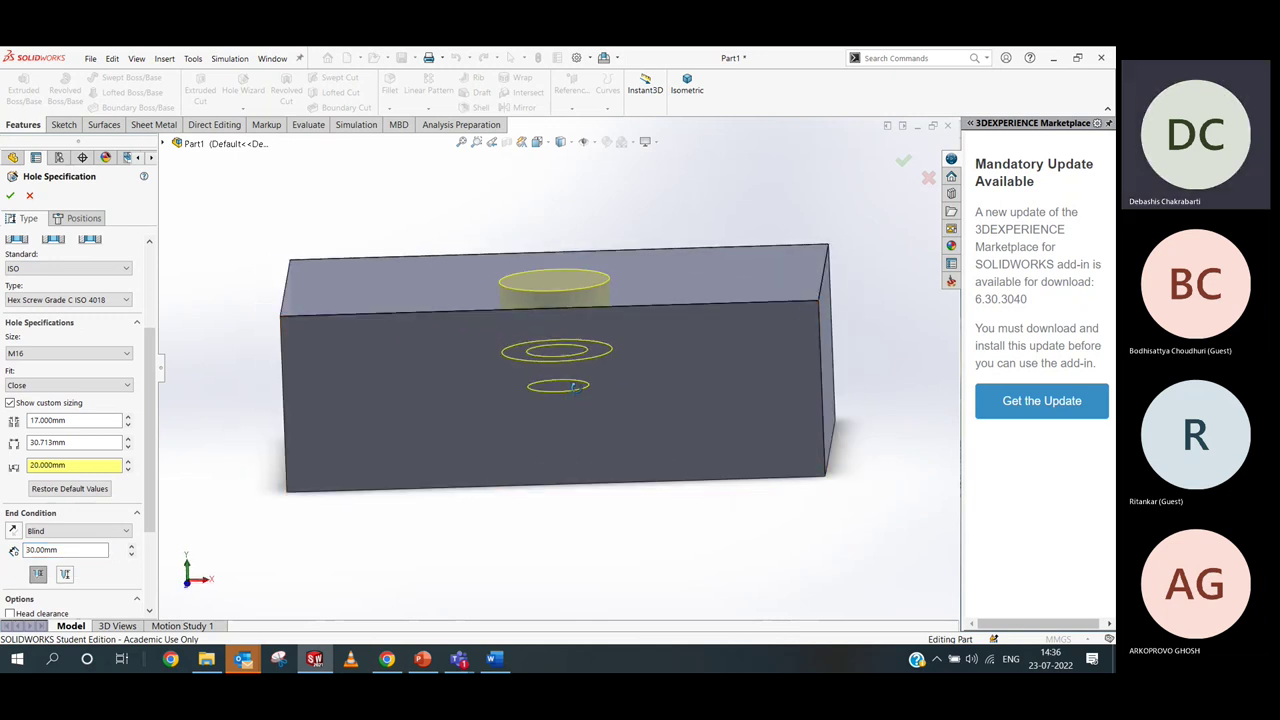
{"action": "double_click", "coordinate": [67, 549]}
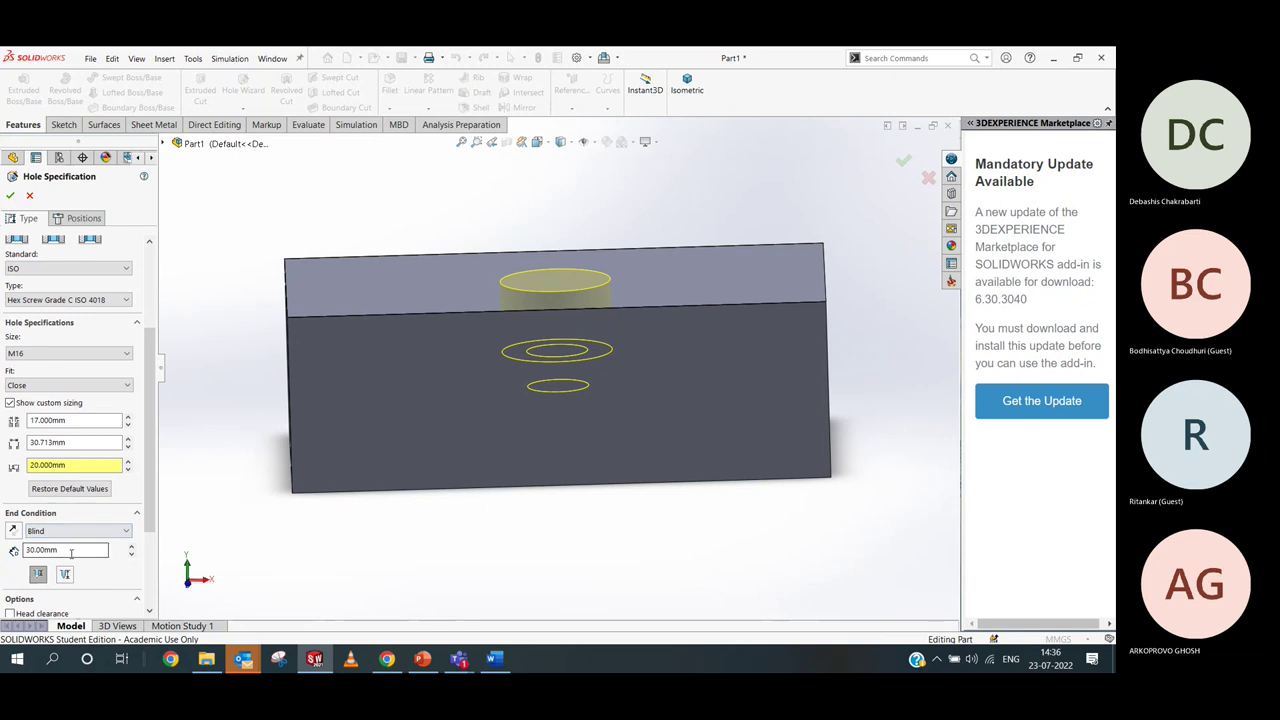
Set the blind hole depth to 45 mm and the counterbore diameter to 35 mm
{"action": "type", "text": "45"}
{"action": "key", "text": "Return"}
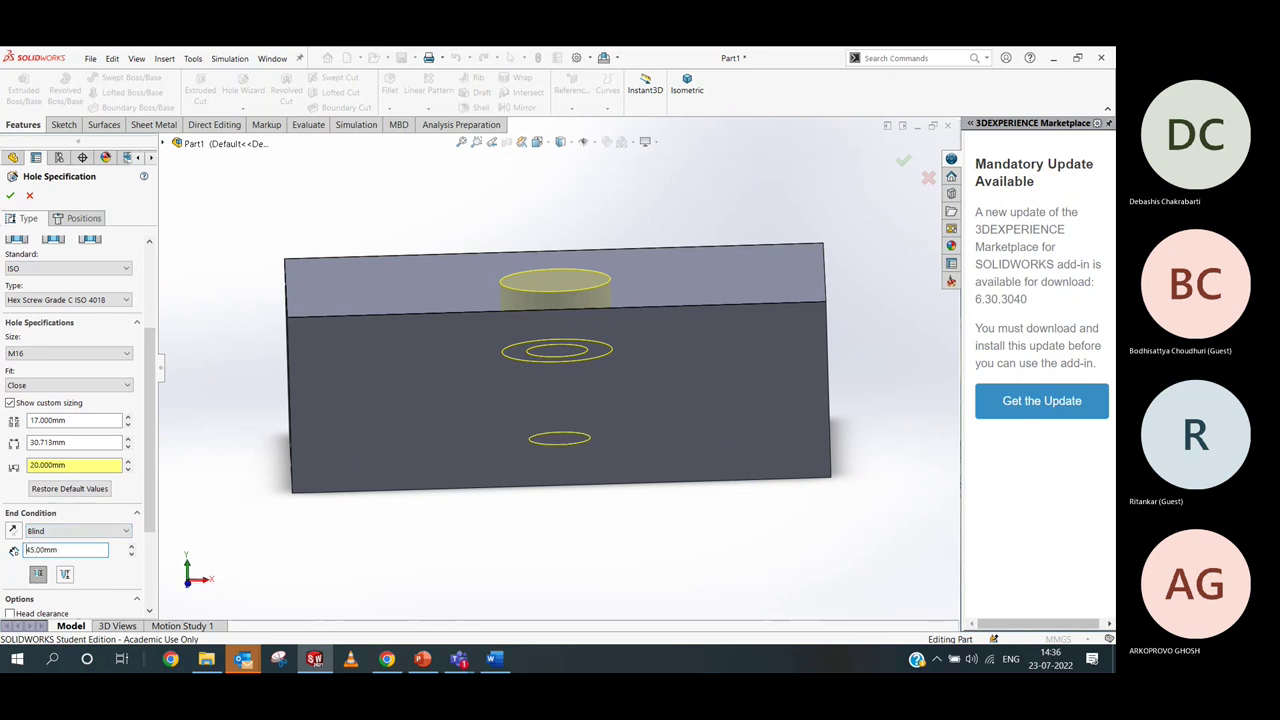
{"action": "double_click", "coordinate": [39, 442]}
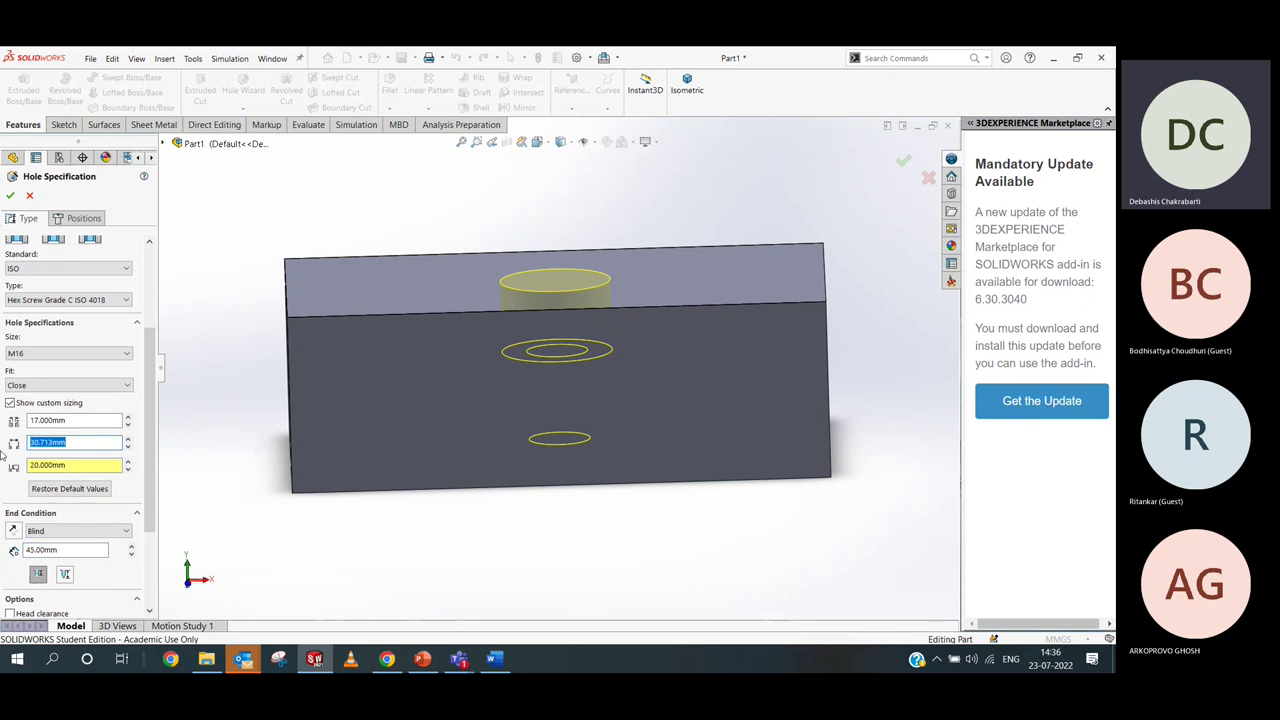
{"action": "type", "text": "35"}
{"action": "key", "text": "Return"}
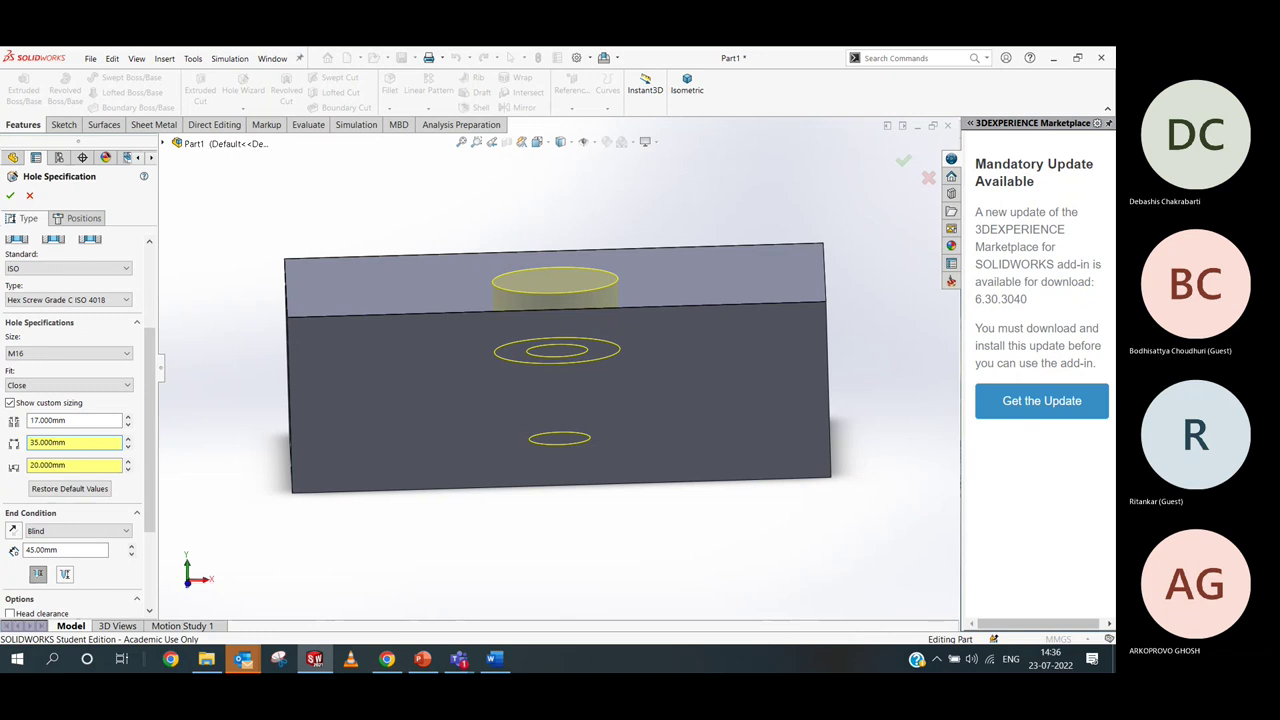
Try a diameter of 30 mm for the hole below the counterbore
{"action": "double_click", "coordinate": [72, 421]}
{"action": "type", "text": "30"}
{"action": "key", "text": "Return"}
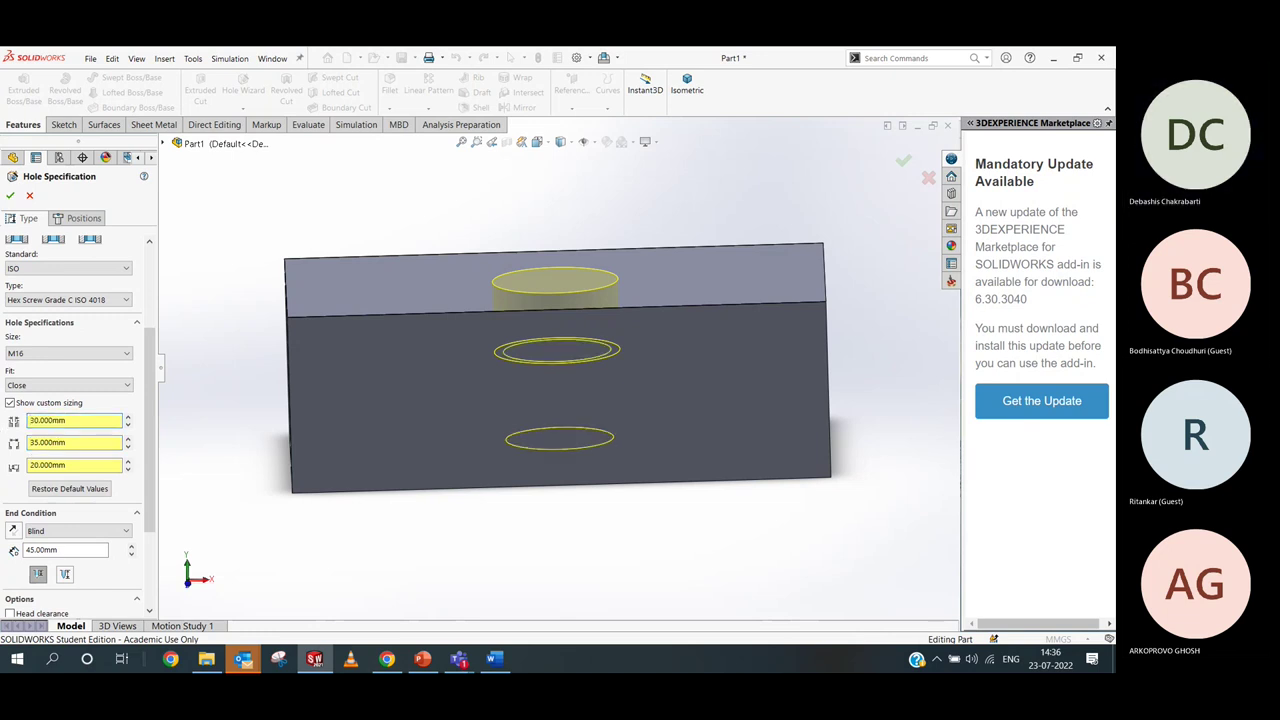
Set the diameter of the hole below the counterbore to 22 mm and create the counterbore hole
{"action": "double_click", "coordinate": [77, 421]}
{"action": "type", "text": "22"}
{"action": "key", "text": "Return"}
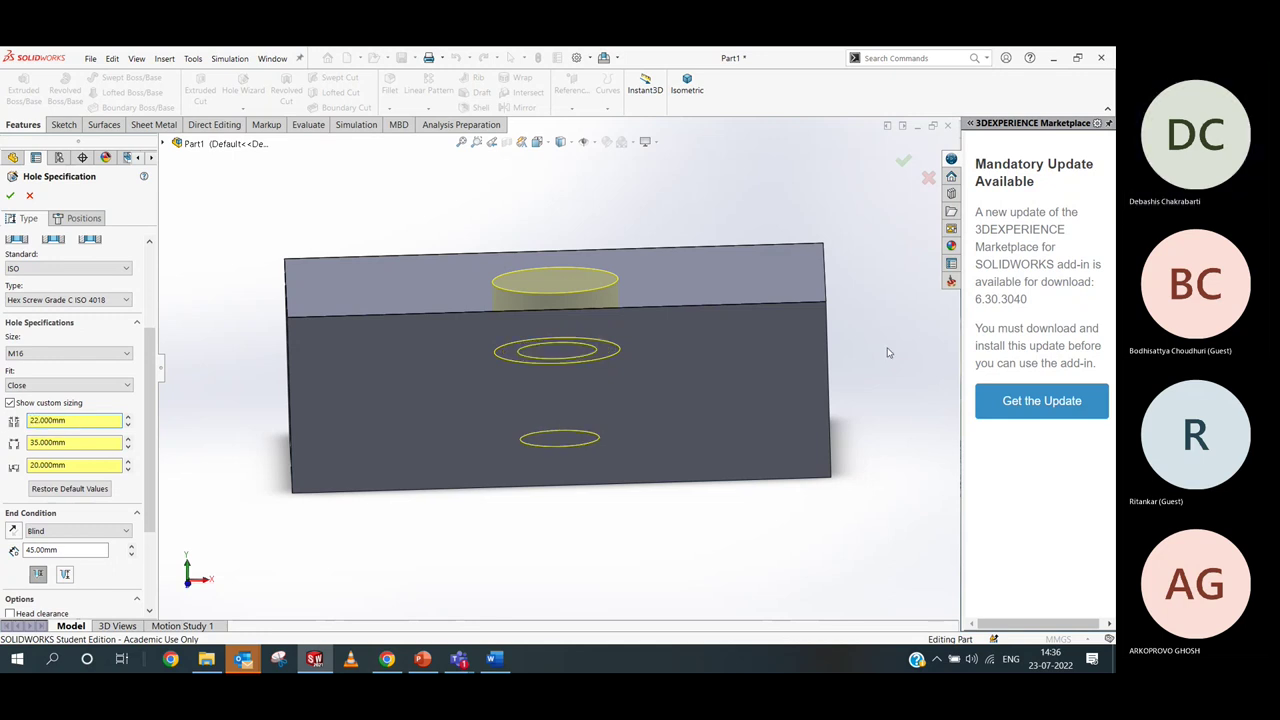
{"action": "middle_click_drag", "start_coordinate": [890, 353], "coordinate": [750, 419]}
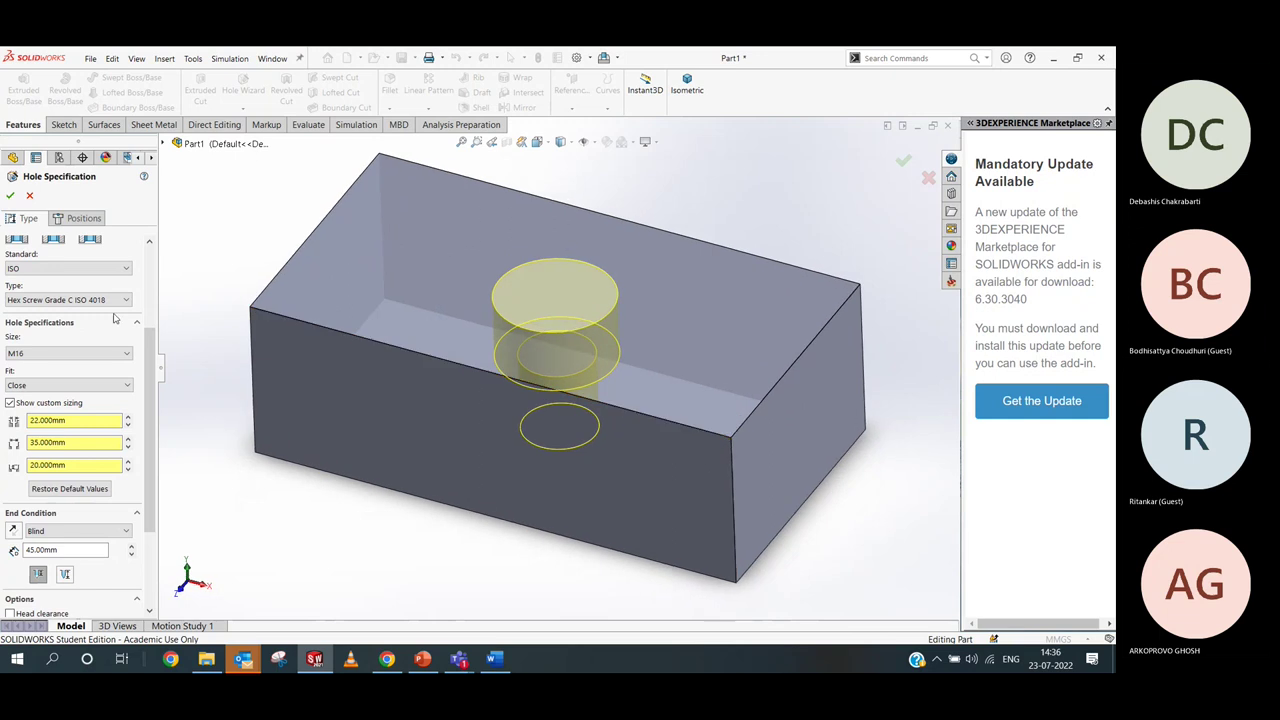
{"action": "left_click", "coordinate": [12, 196]}
Cut a planar section view through the block at the Front Plane and examine the hole's inner profile
{"action": "middle_click_drag", "start_coordinate": [628, 323], "coordinate": [694, 257]}
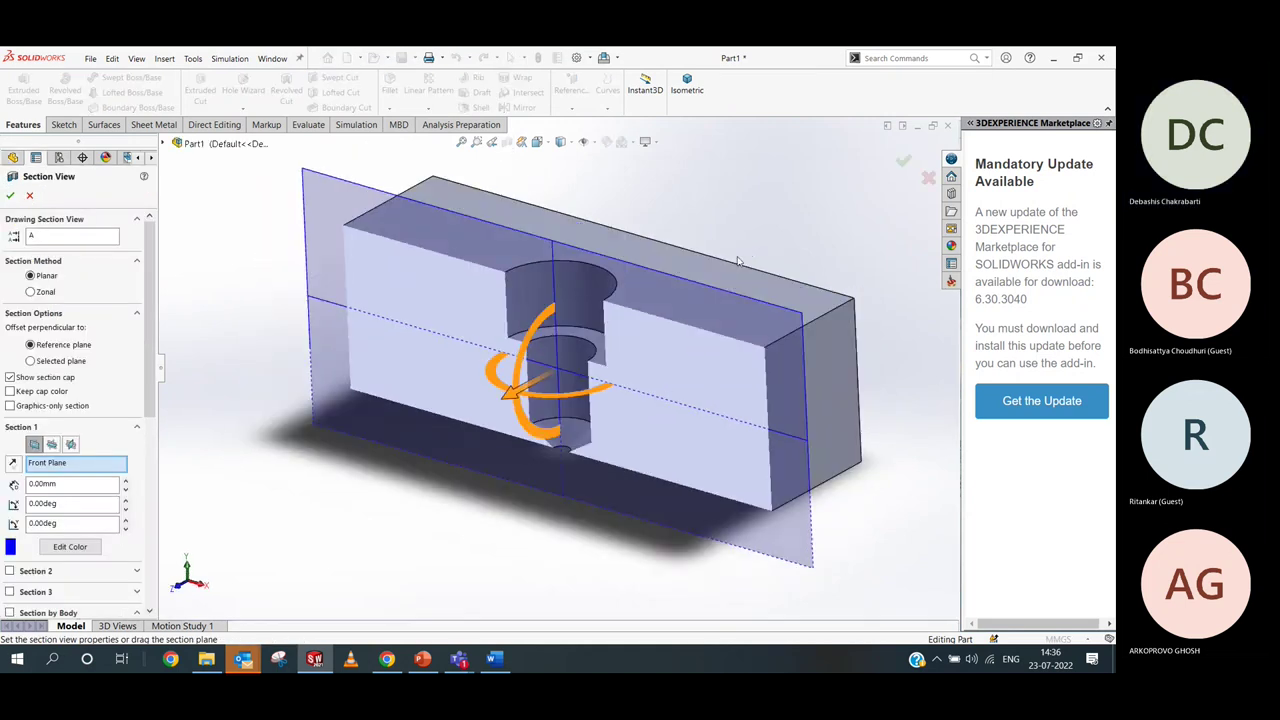
{"action": "left_click", "coordinate": [10, 196]}
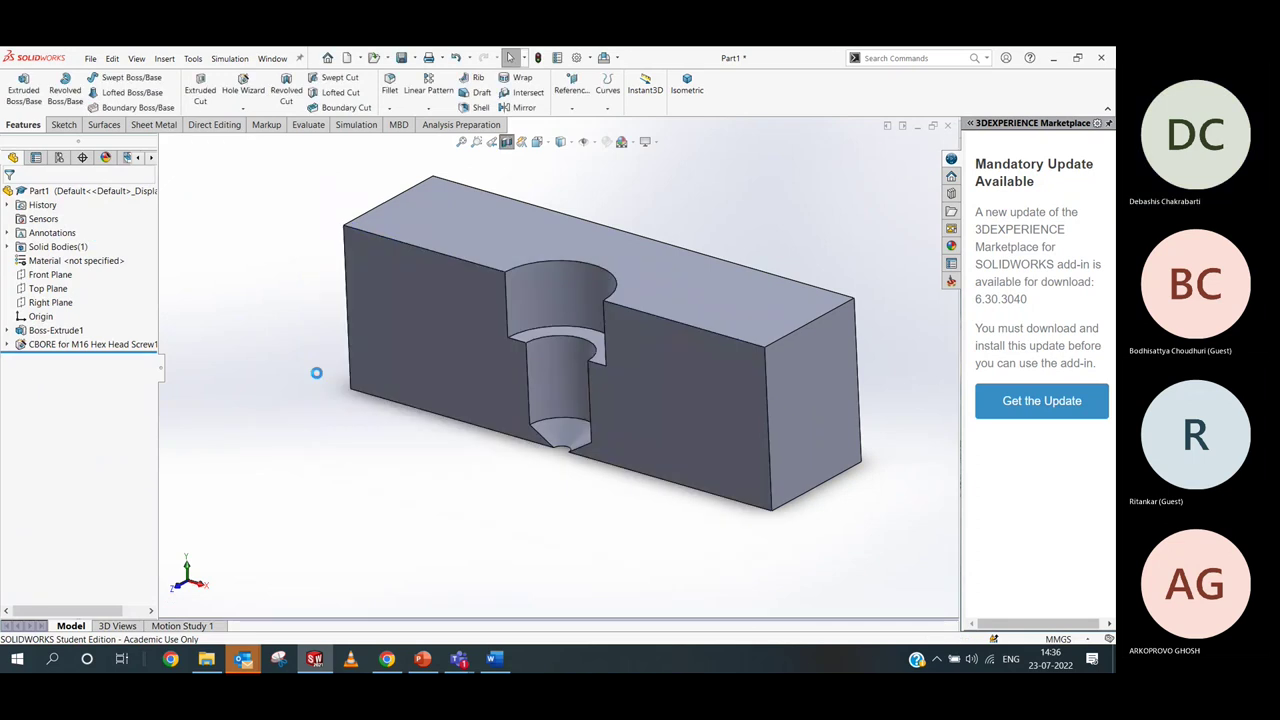
{"action": "middle_click_drag", "start_coordinate": [320, 320], "coordinate": [368, 436]}
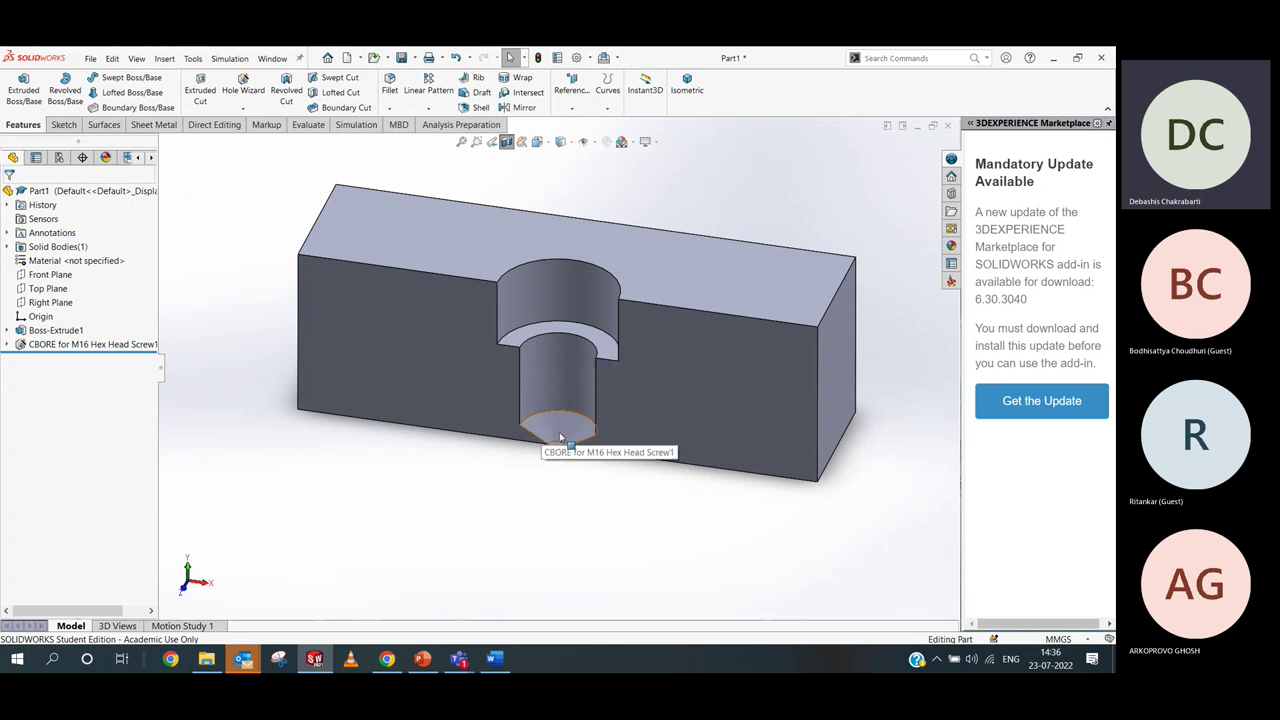
Edit the counterbore hole feature and change its end condition from Blind to Through All
{"action": "left_click", "coordinate": [100, 344]}
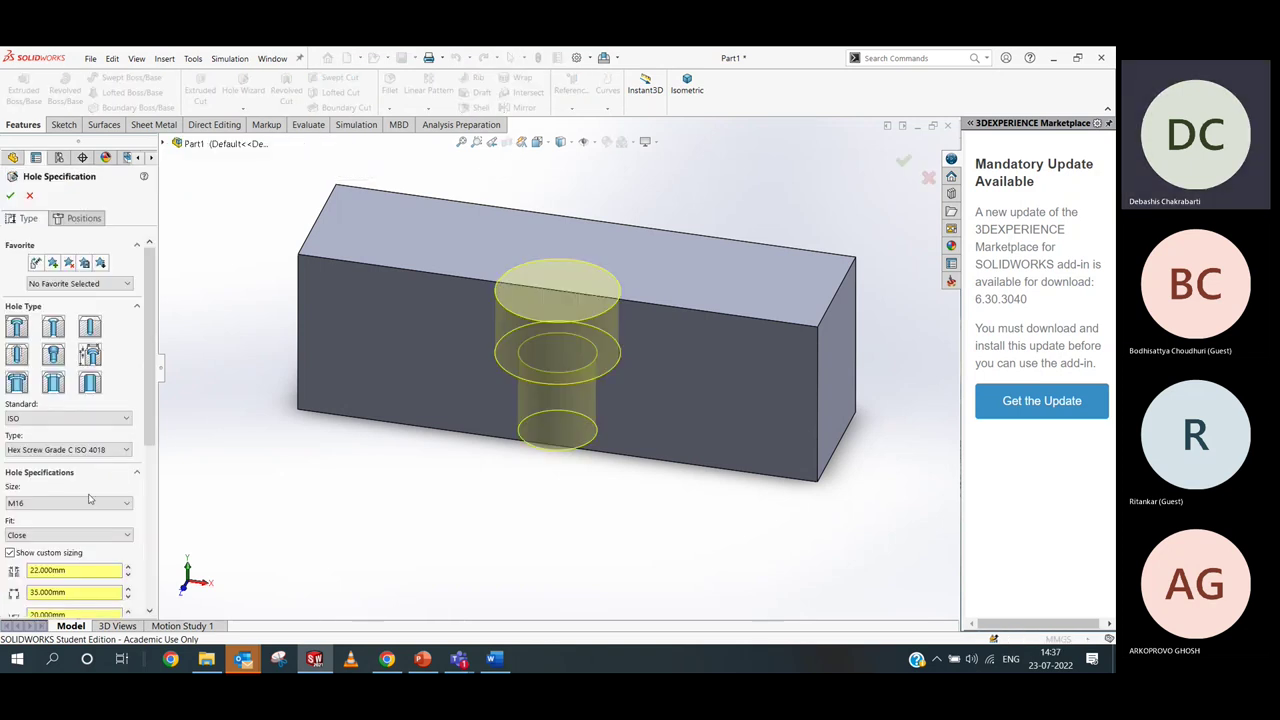
{"action": "scroll", "coordinate": [129, 432], "scroll_direction": "down", "scroll_amount": 5}
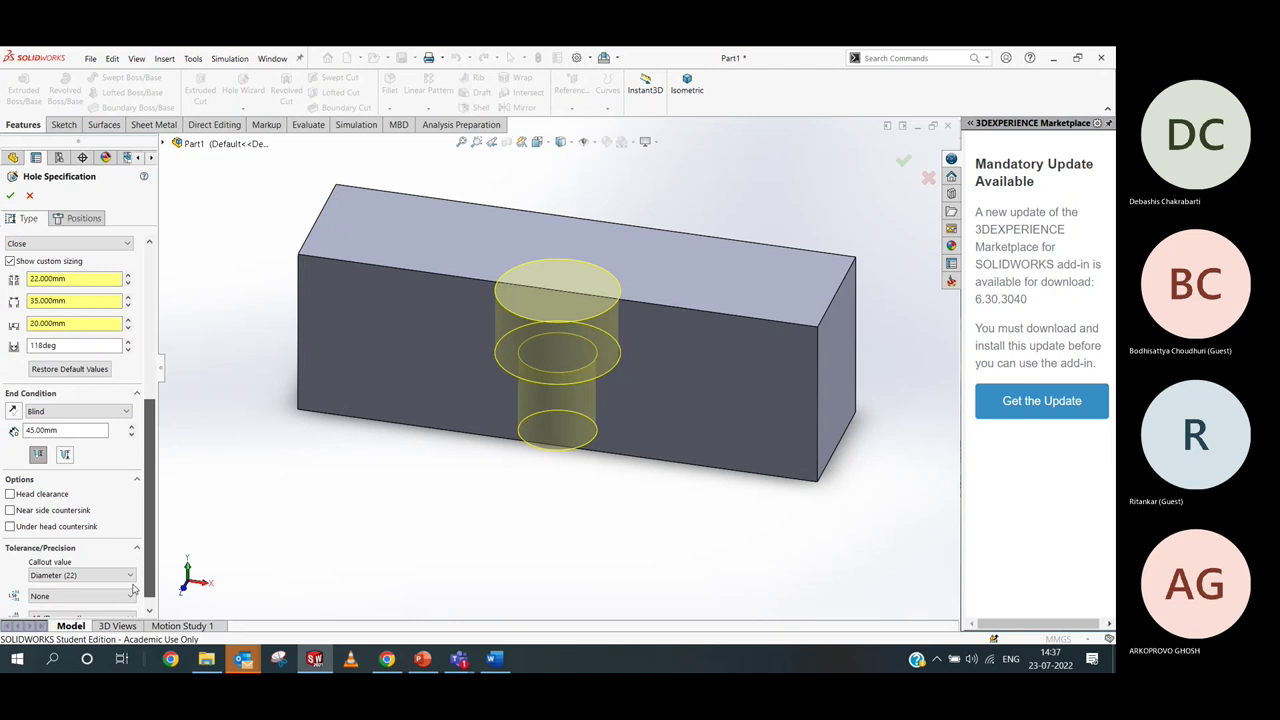
{"action": "left_click", "coordinate": [60, 412]}
{"action": "left_click", "coordinate": [60, 434]}
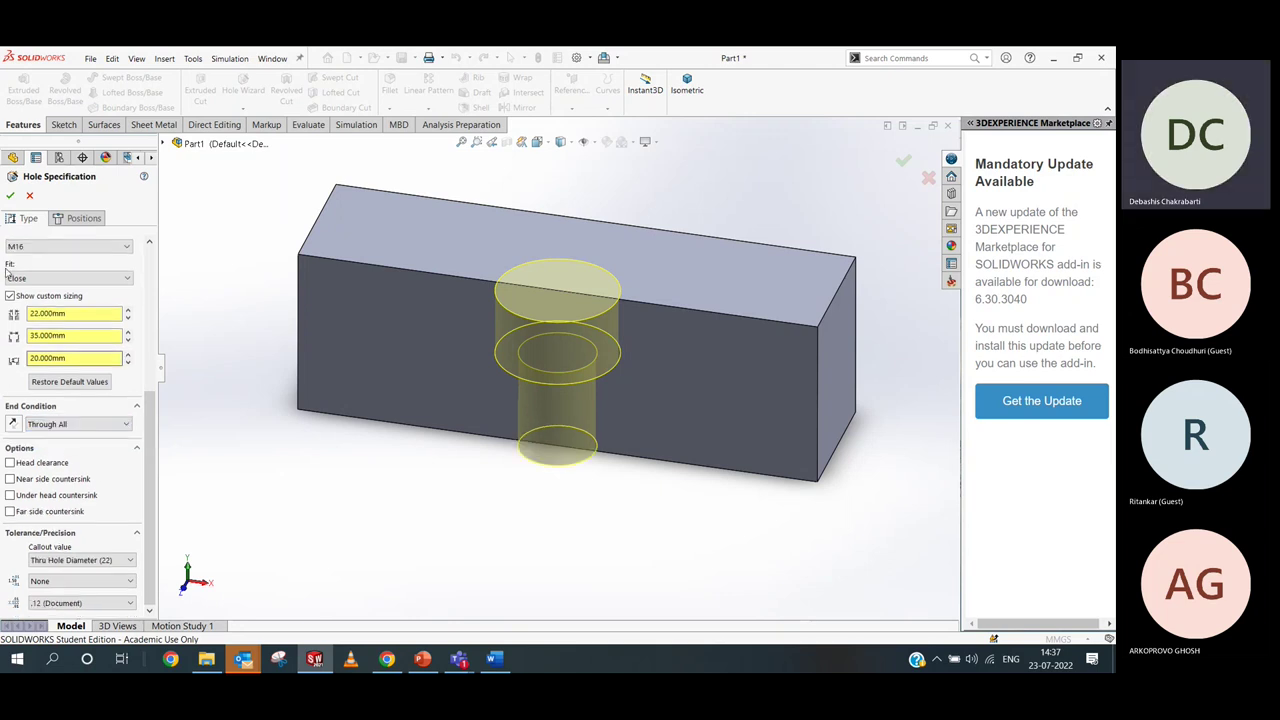
{"action": "left_click", "coordinate": [10, 197]}
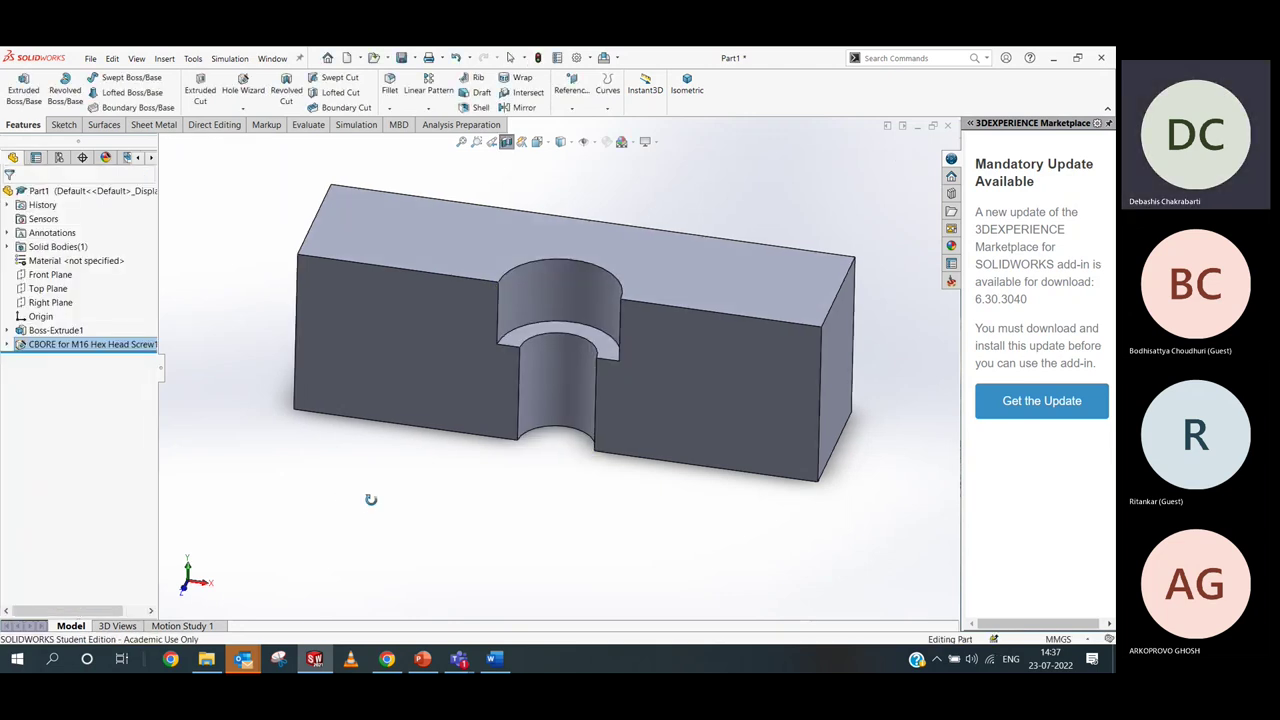
{"action": "middle_click_drag", "start_coordinate": [371, 500], "coordinate": [346, 511]}
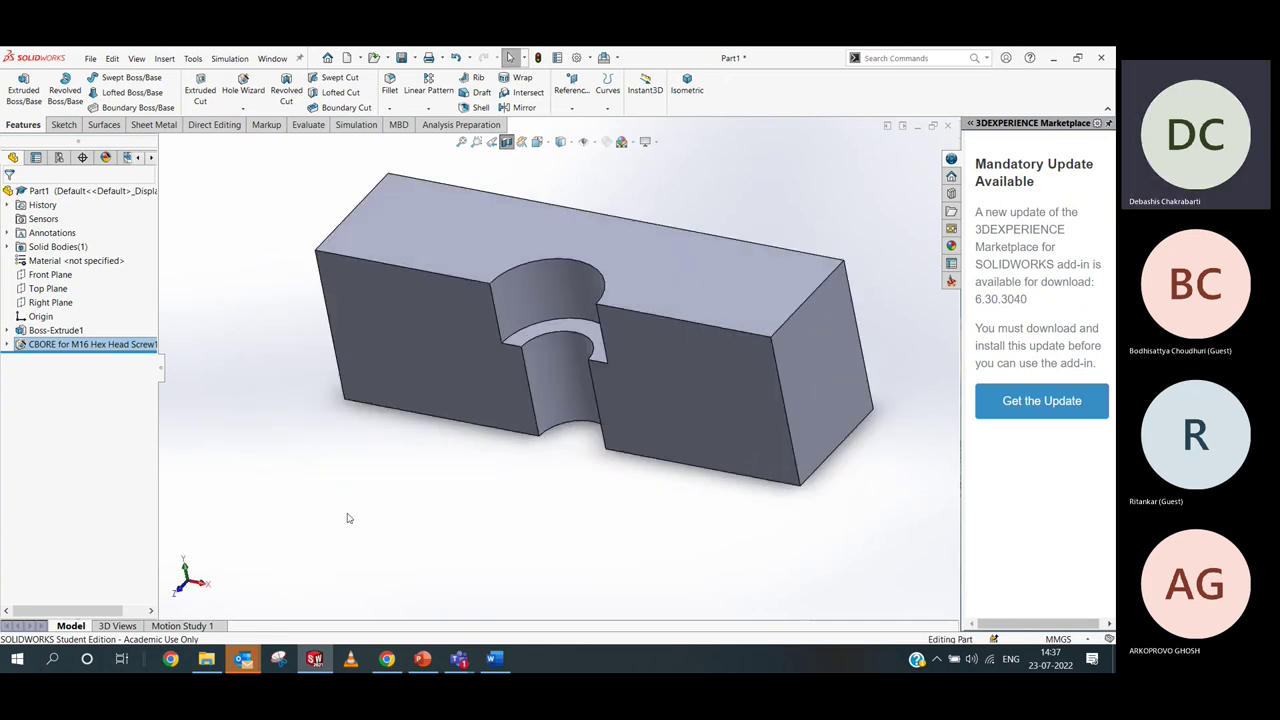
Edit the counterbore feature again, changing it to a plain hole and keeping the custom sizing values
{"action": "right_click", "coordinate": [70, 345]}
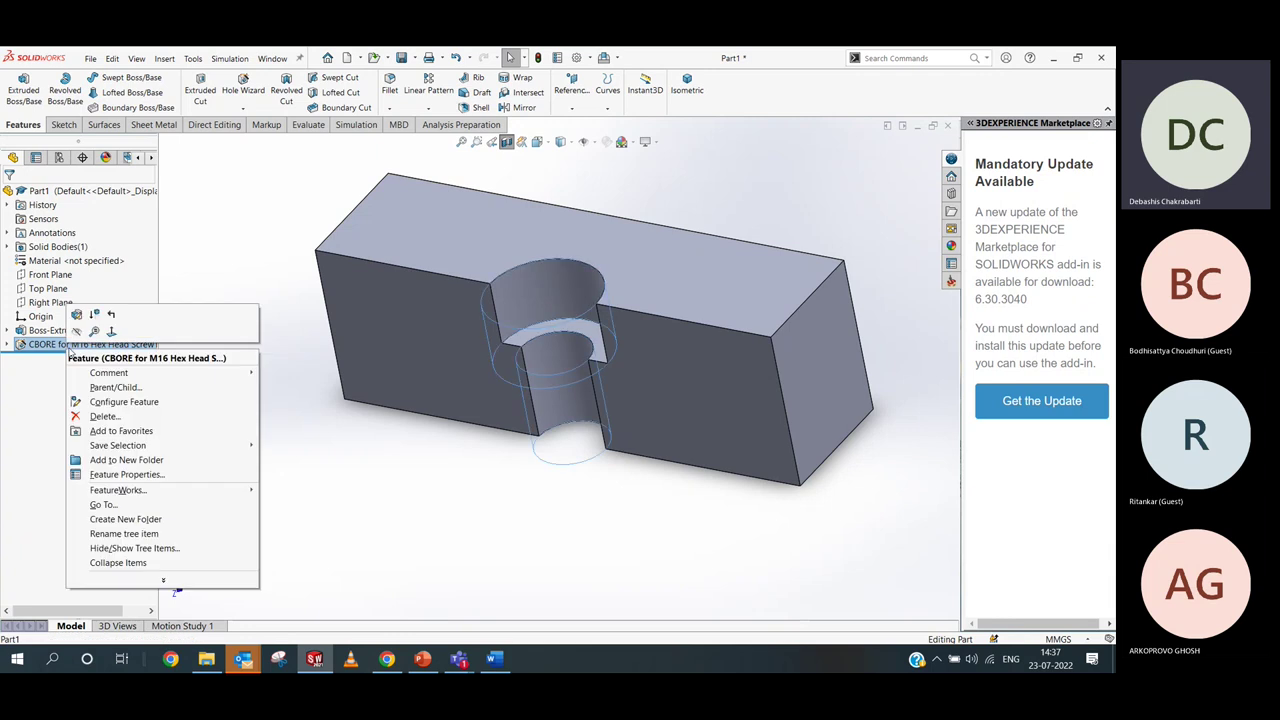
{"action": "left_click", "coordinate": [79, 316]}
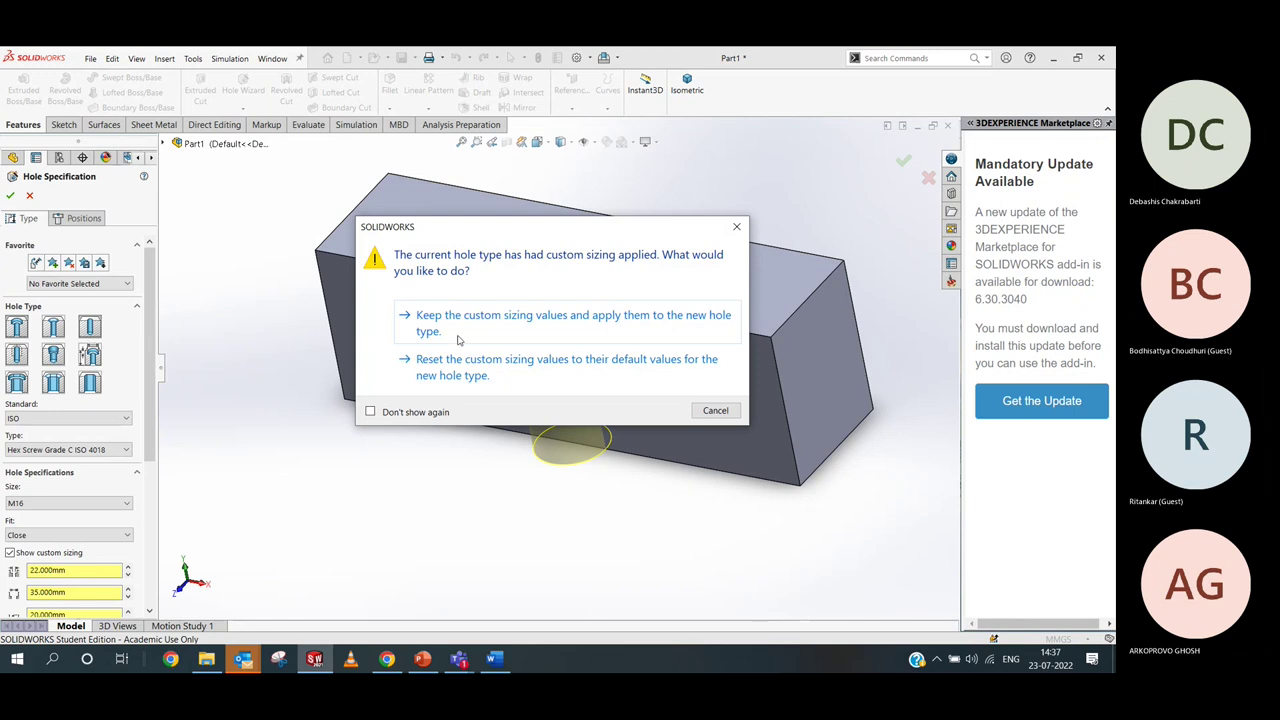
{"action": "left_click", "coordinate": [469, 338]}
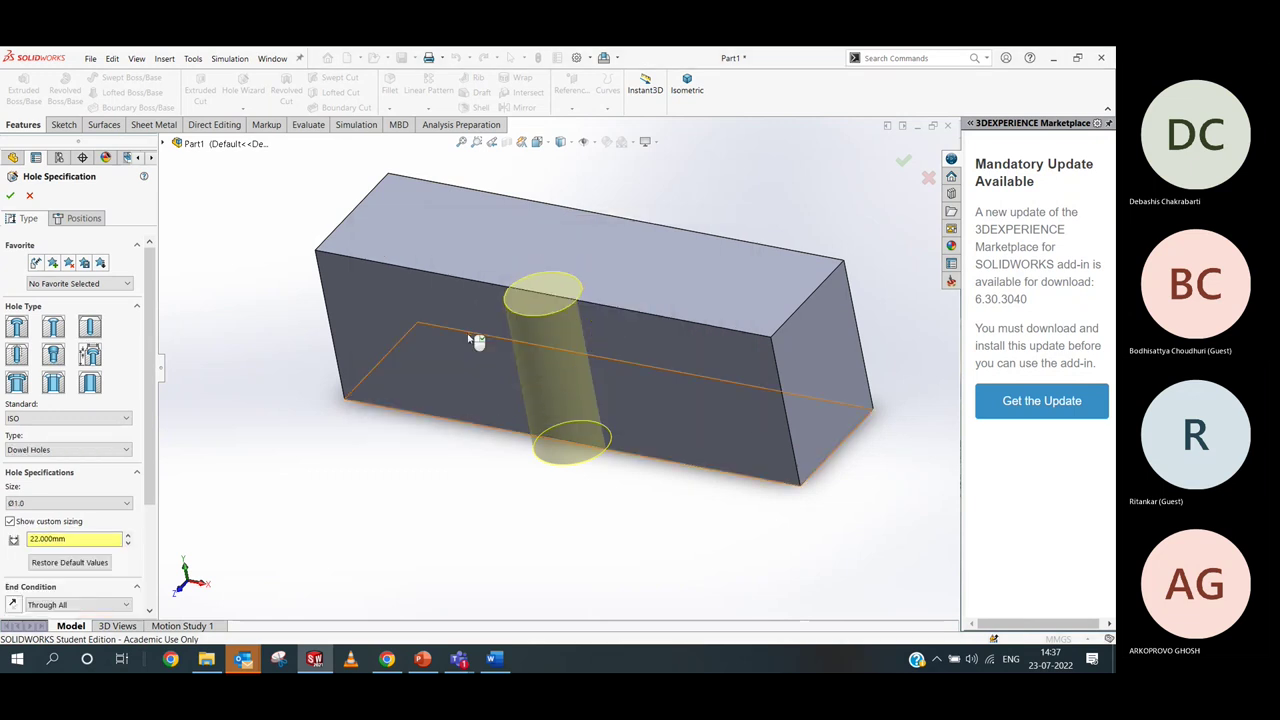
{"action": "middle_click_drag", "start_coordinate": [474, 337], "coordinate": [611, 265]}
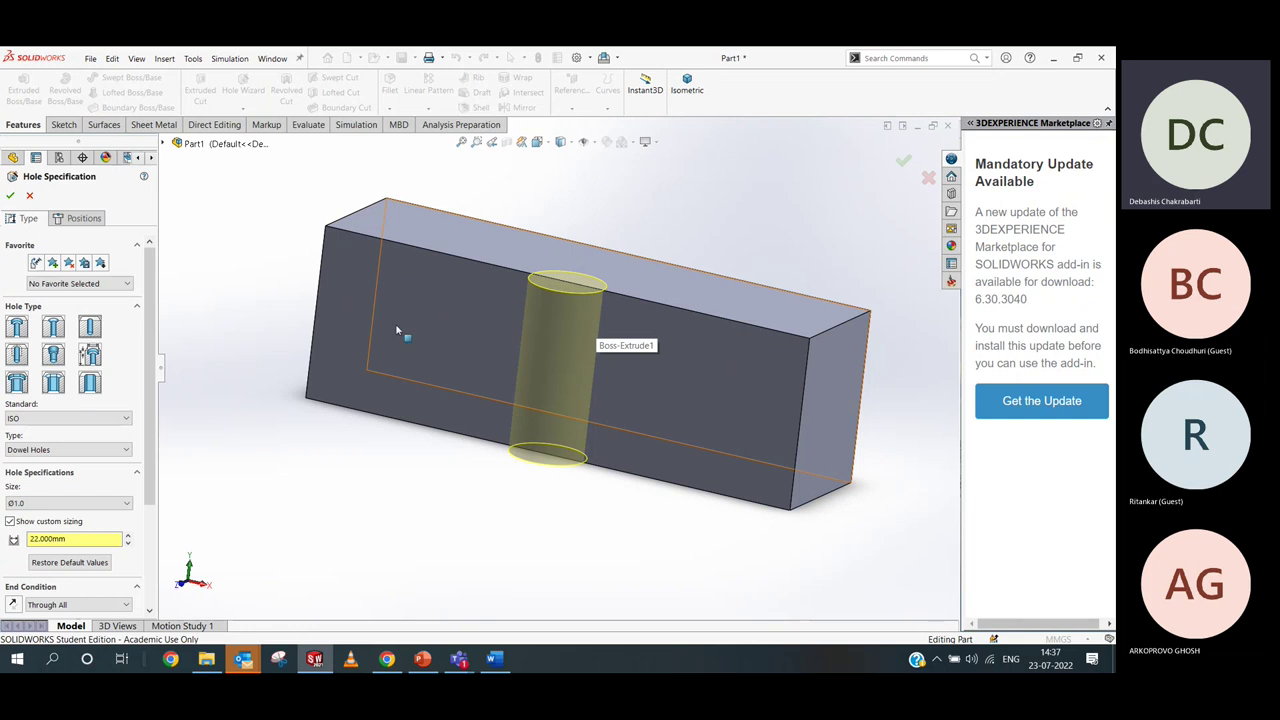
Set the dowel hole's size to Ø16.0
{"action": "left_click", "coordinate": [68, 504]}
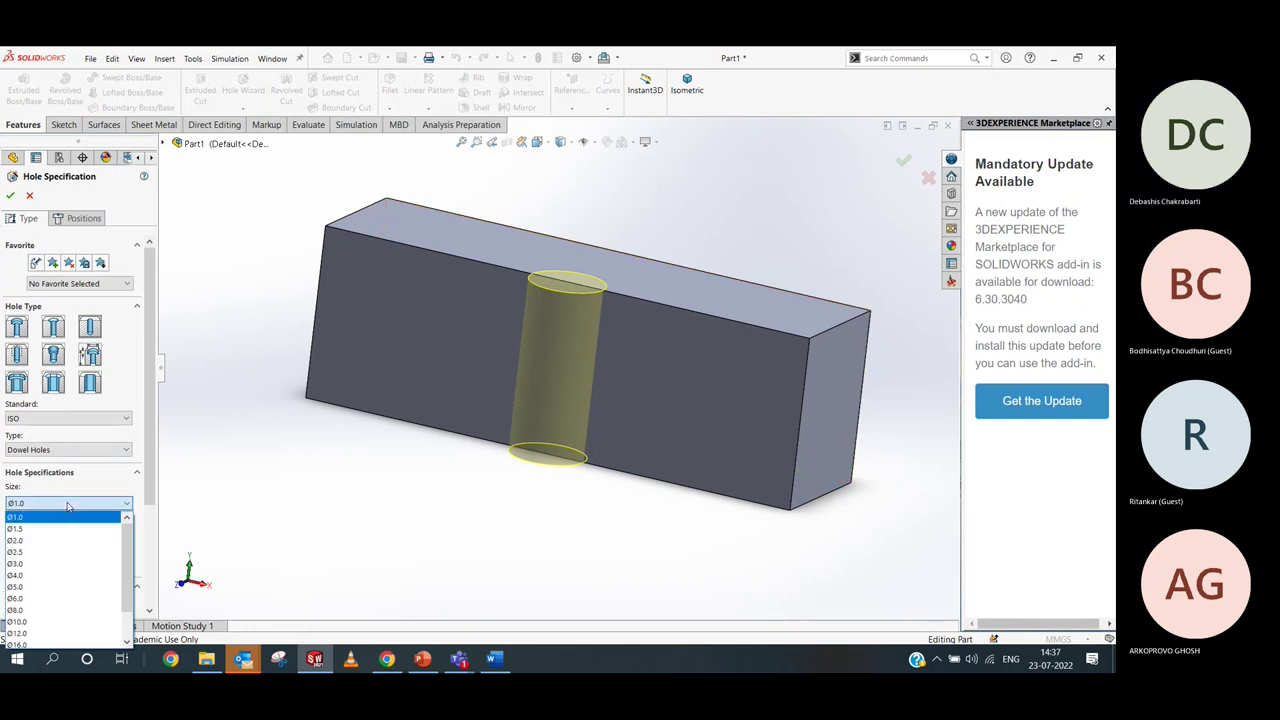
{"action": "left_click", "coordinate": [57, 540]}
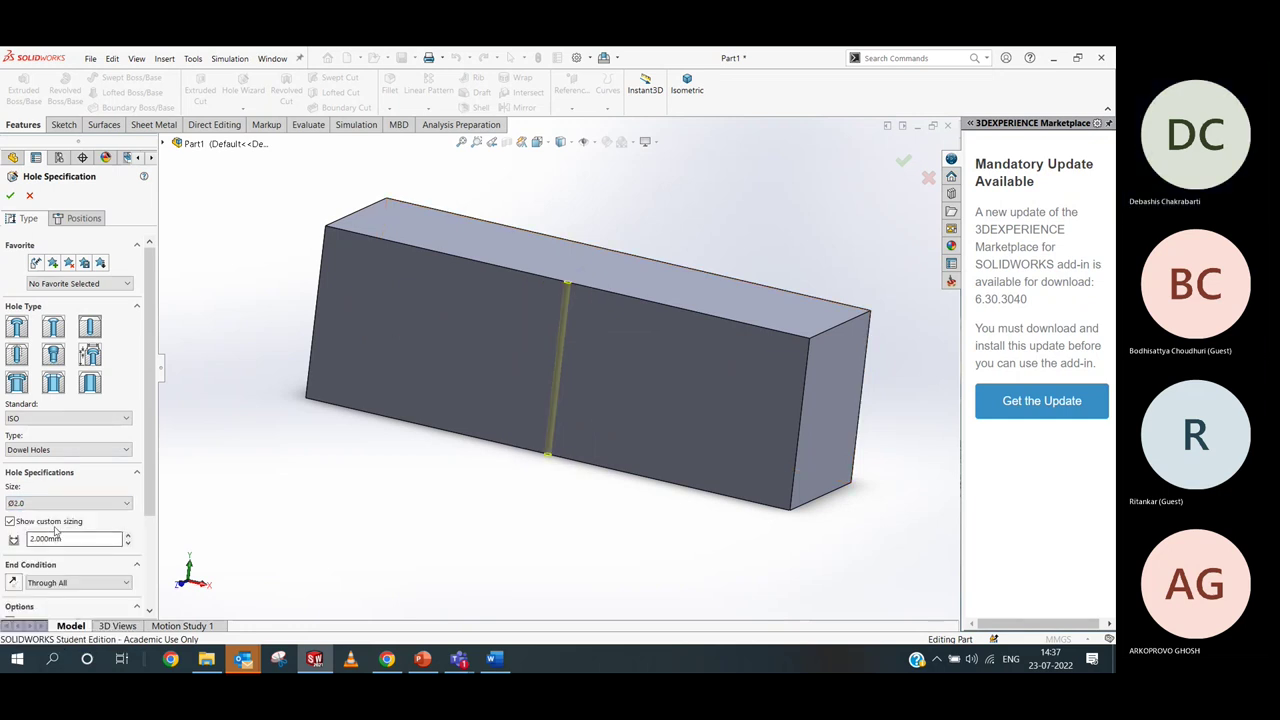
{"action": "left_click", "coordinate": [55, 504]}
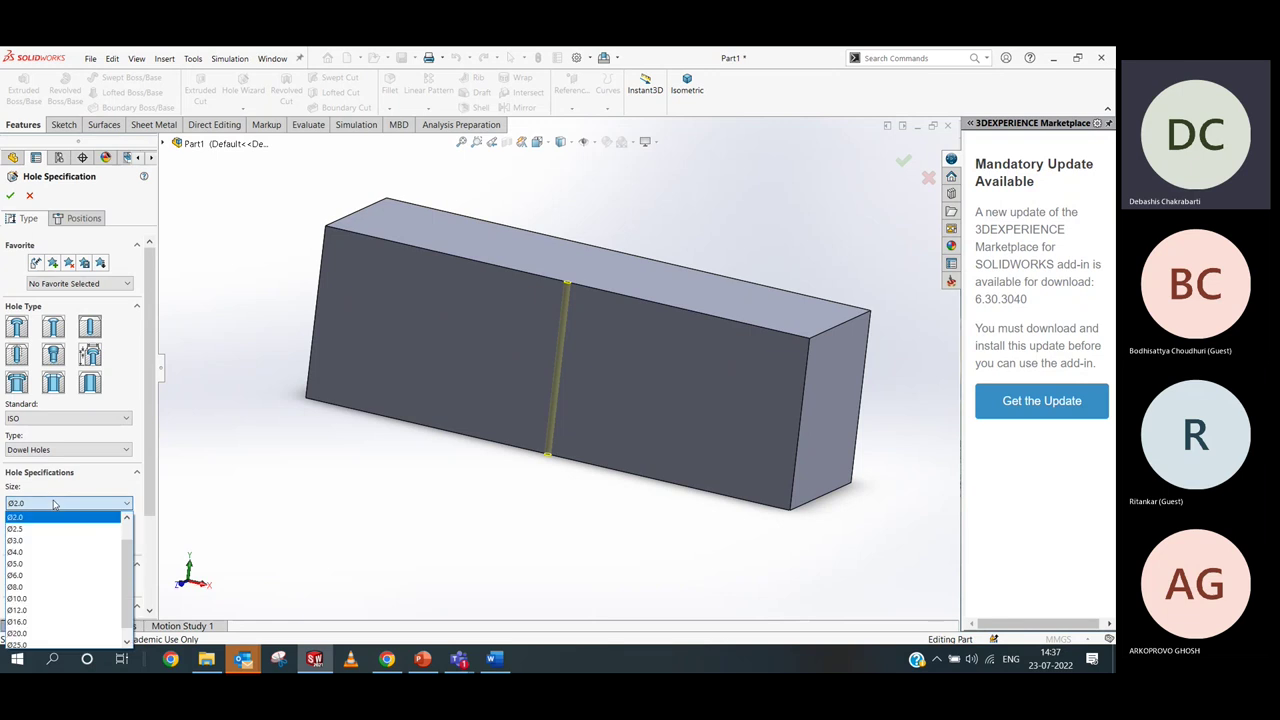
{"action": "left_click", "coordinate": [50, 626]}
{"action": "middle_click_drag", "start_coordinate": [462, 409], "coordinate": [462, 432]}
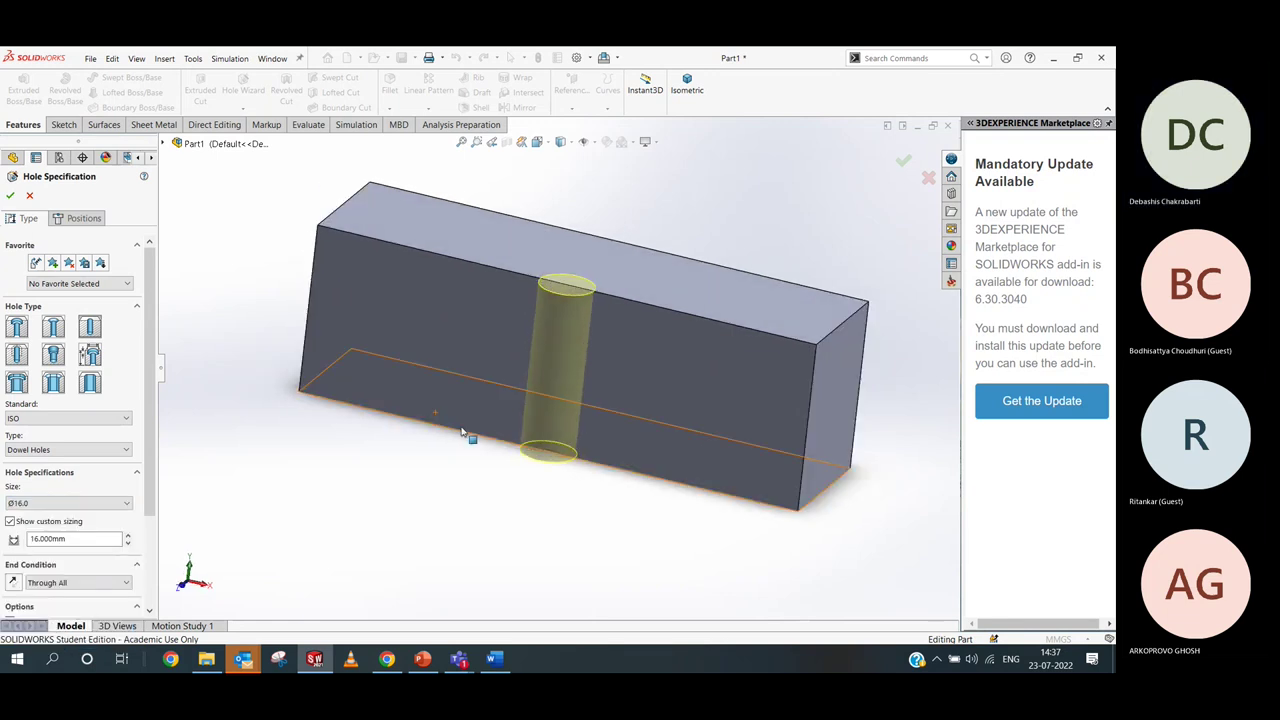
Change the plain hole's type to Drill sizes and apply the edited hole feature
{"action": "left_click", "coordinate": [50, 450]}
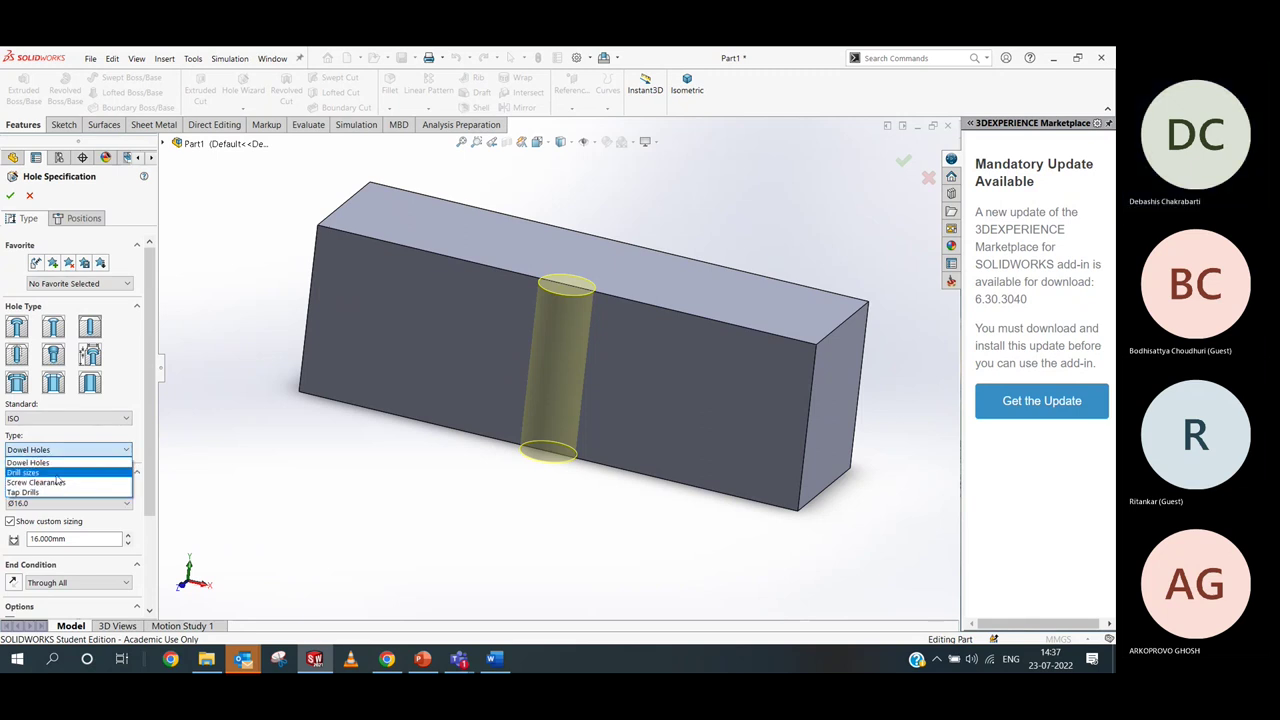
{"action": "left_click", "coordinate": [57, 474]}
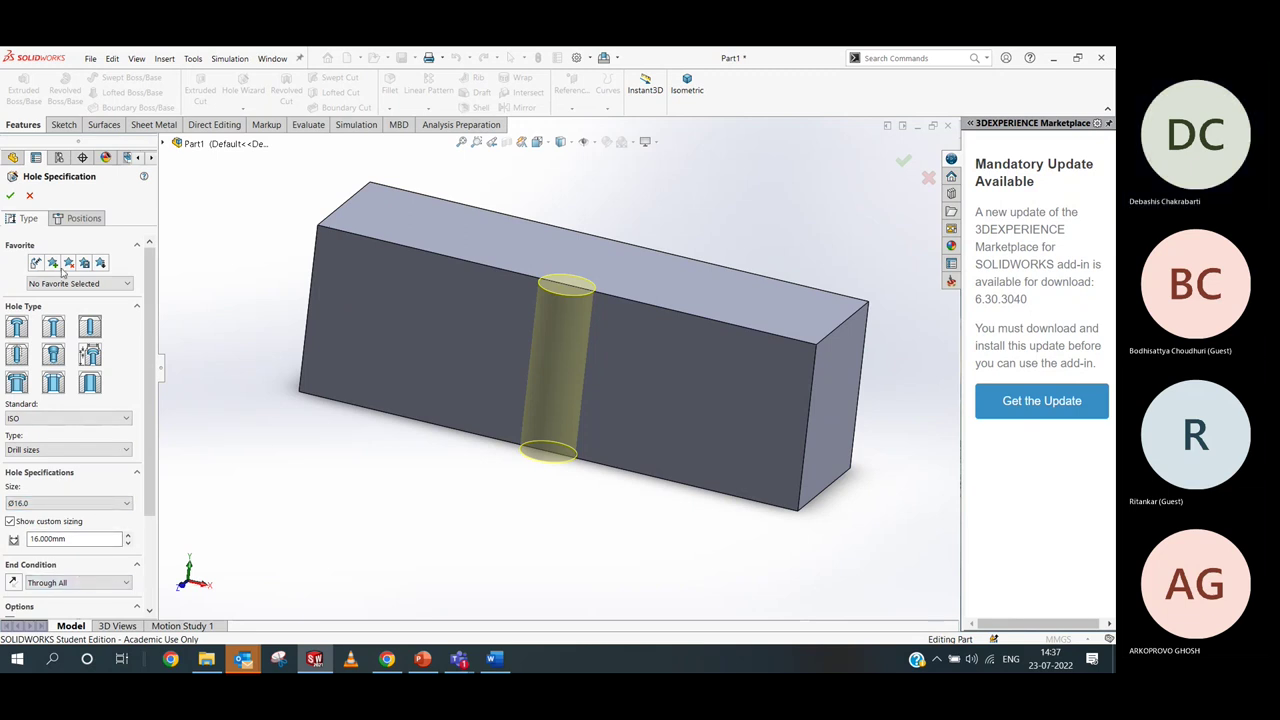
{"action": "left_click", "coordinate": [9, 197]}
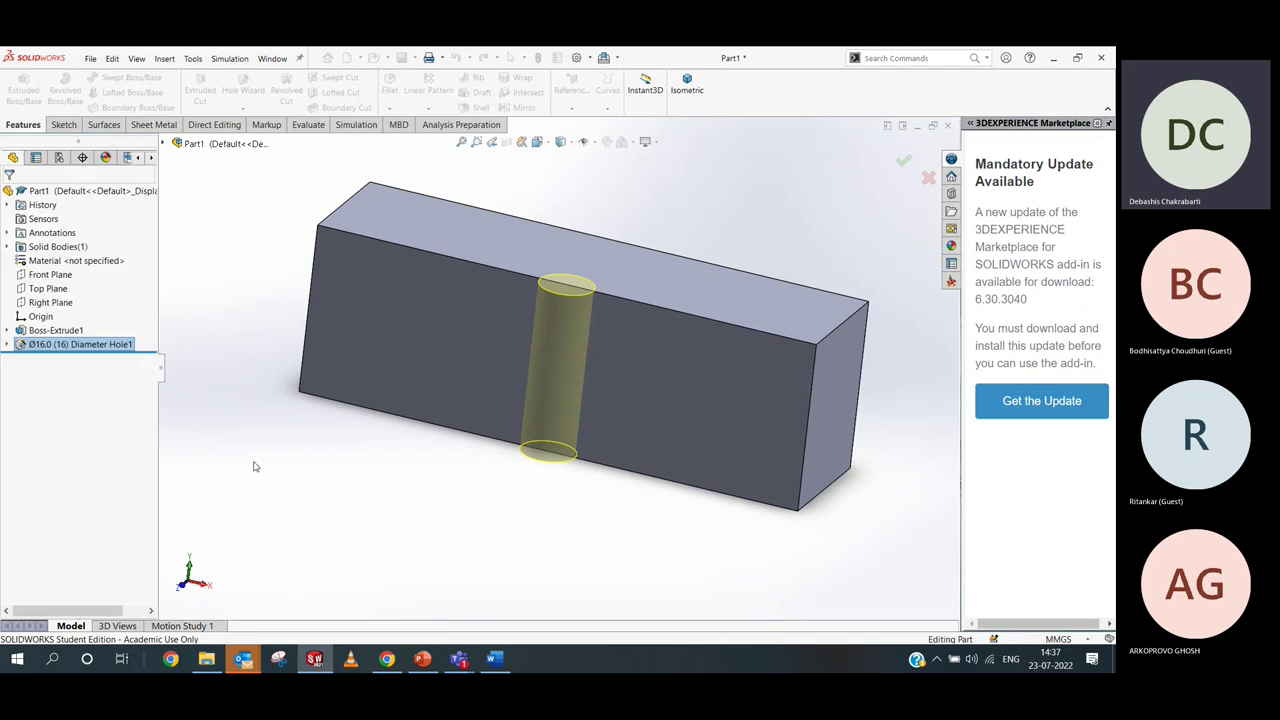
Turn off the section view so the whole block is displayed
{"action": "middle_click_drag", "start_coordinate": [266, 466], "coordinate": [382, 466]}
{"action": "left_click", "coordinate": [507, 141]}
{"action": "left_click_drag", "start_coordinate": [620, 230], "coordinate": [360, 329]}
{"action": "key", "text": "Escape"}
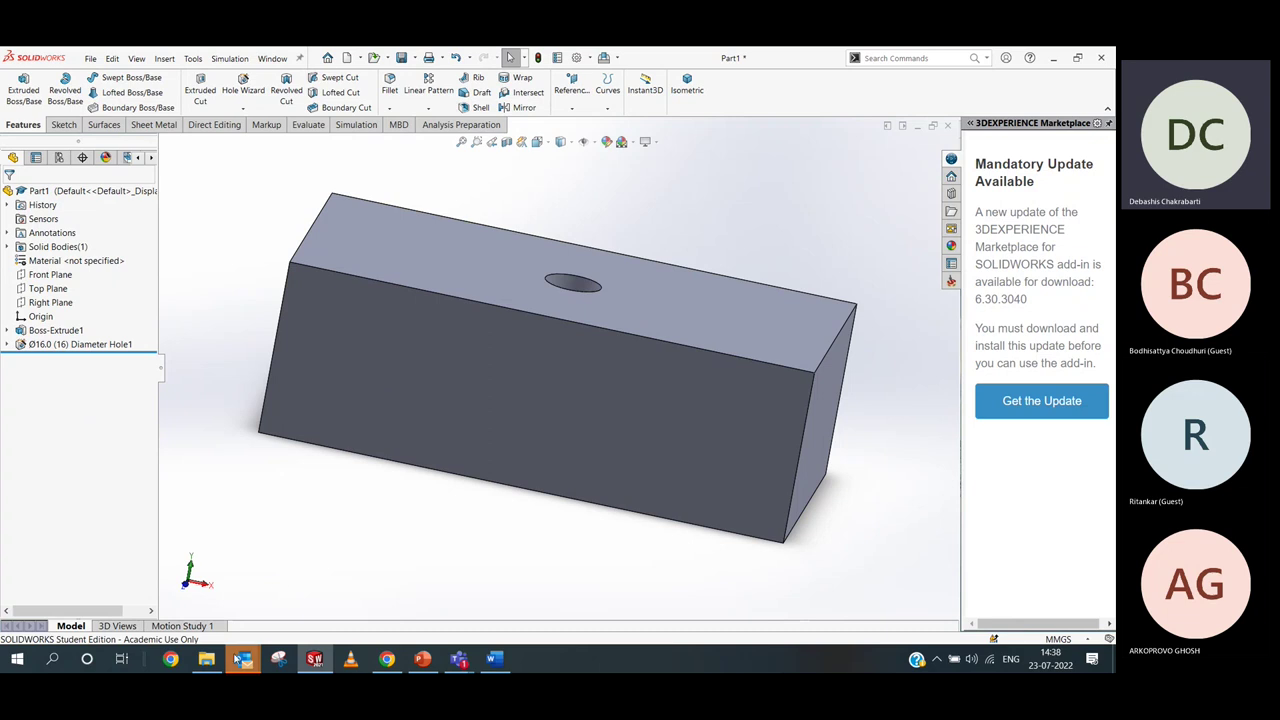
Start a new Hole Wizard hole as an ISO straight tap of type Tapped hole, size M14x1.5
{"action": "mouse_move", "coordinate": [212, 662]}
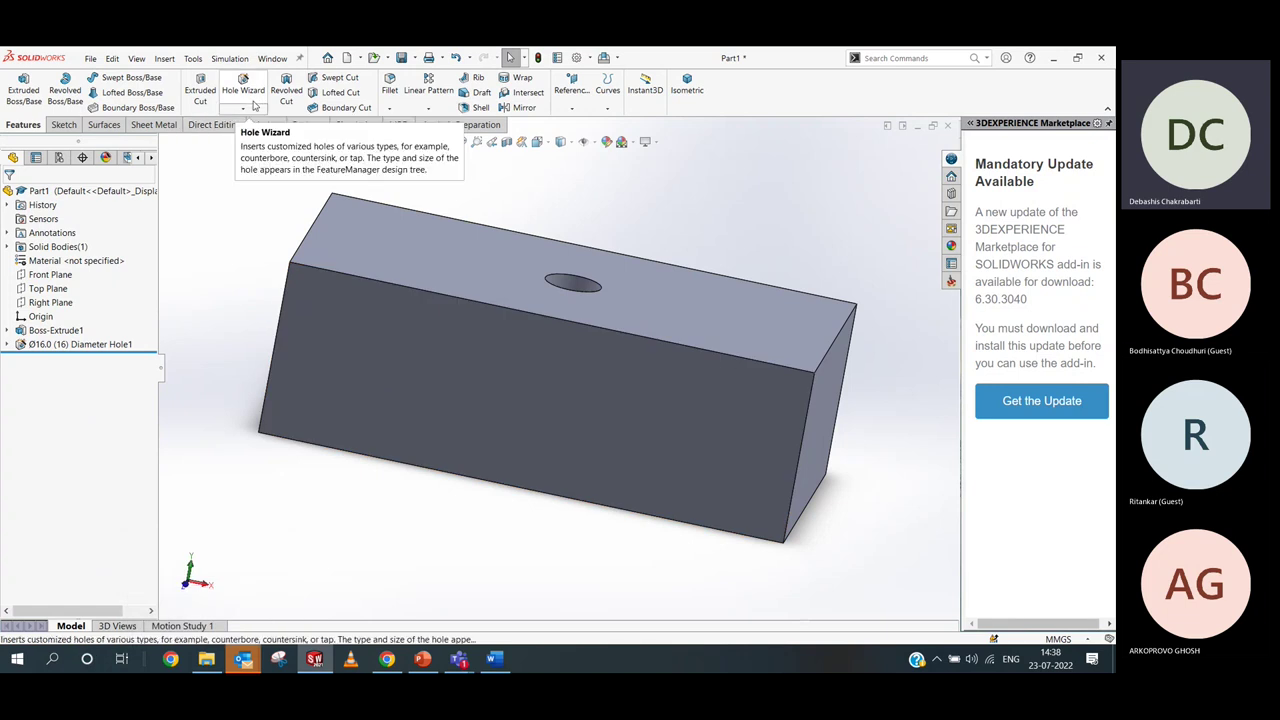
{"action": "left_click", "coordinate": [252, 96]}
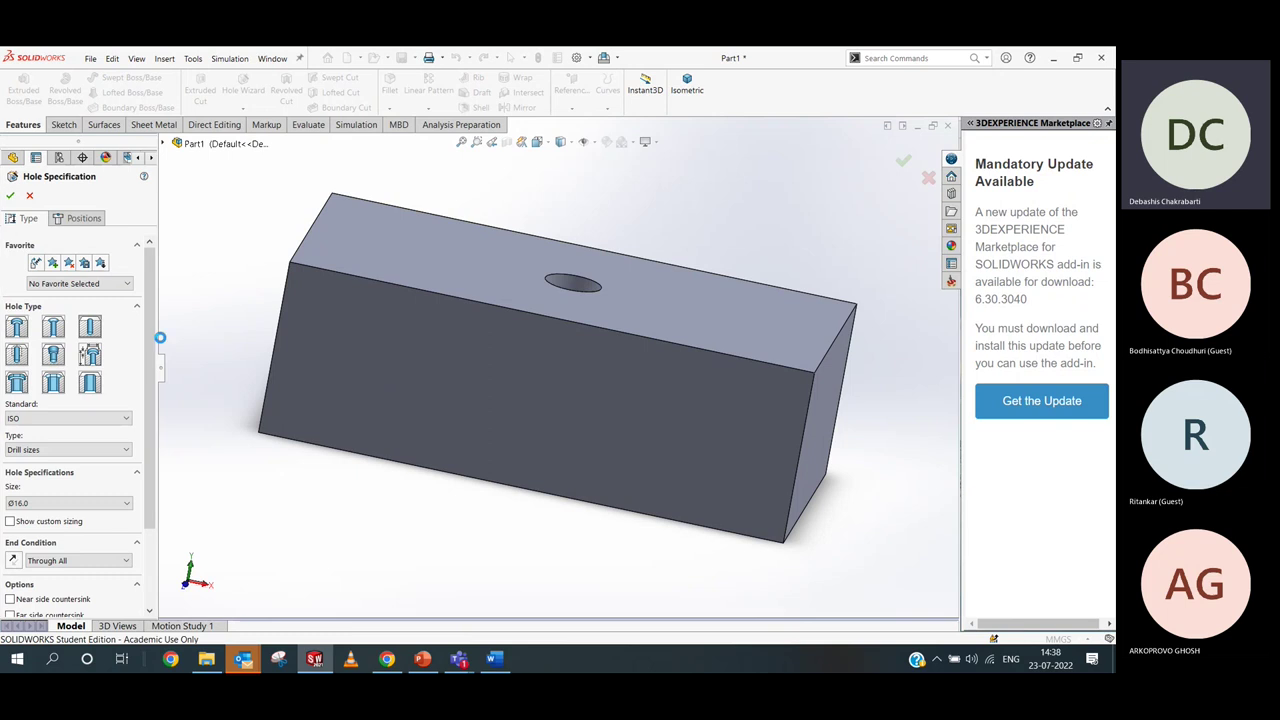
{"action": "left_click", "coordinate": [18, 357]}
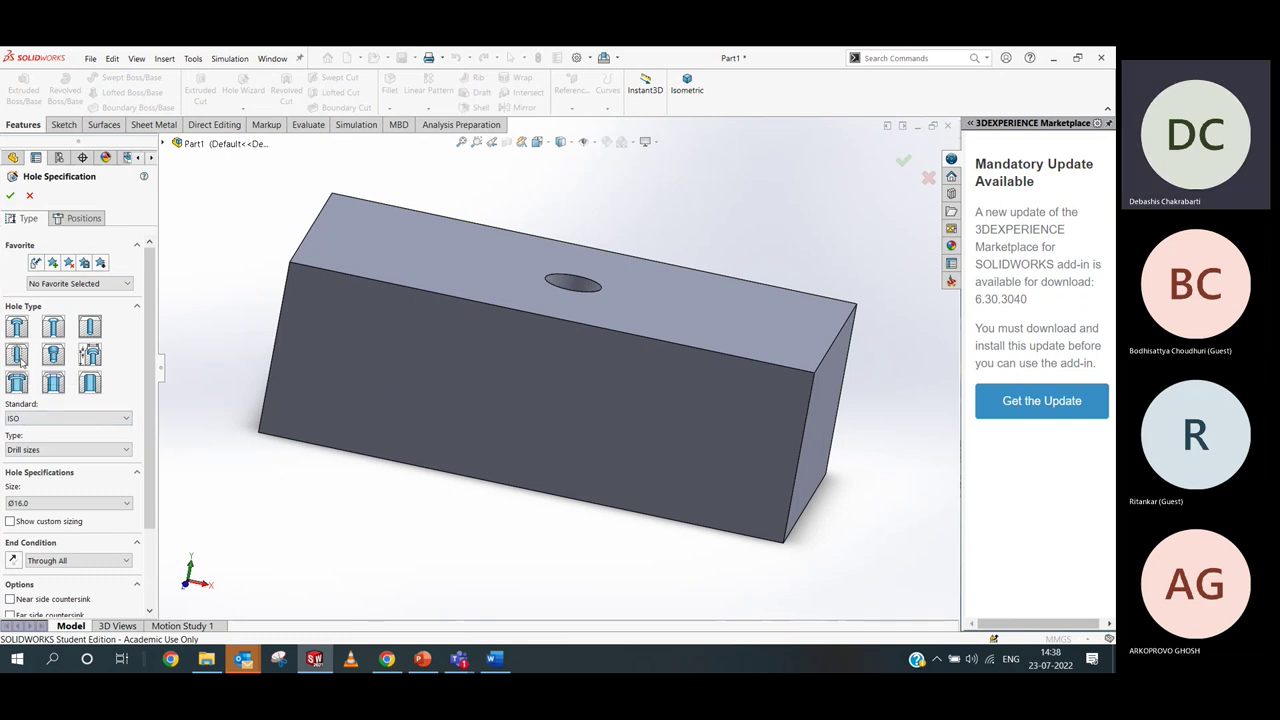
{"action": "left_click", "coordinate": [55, 450]}
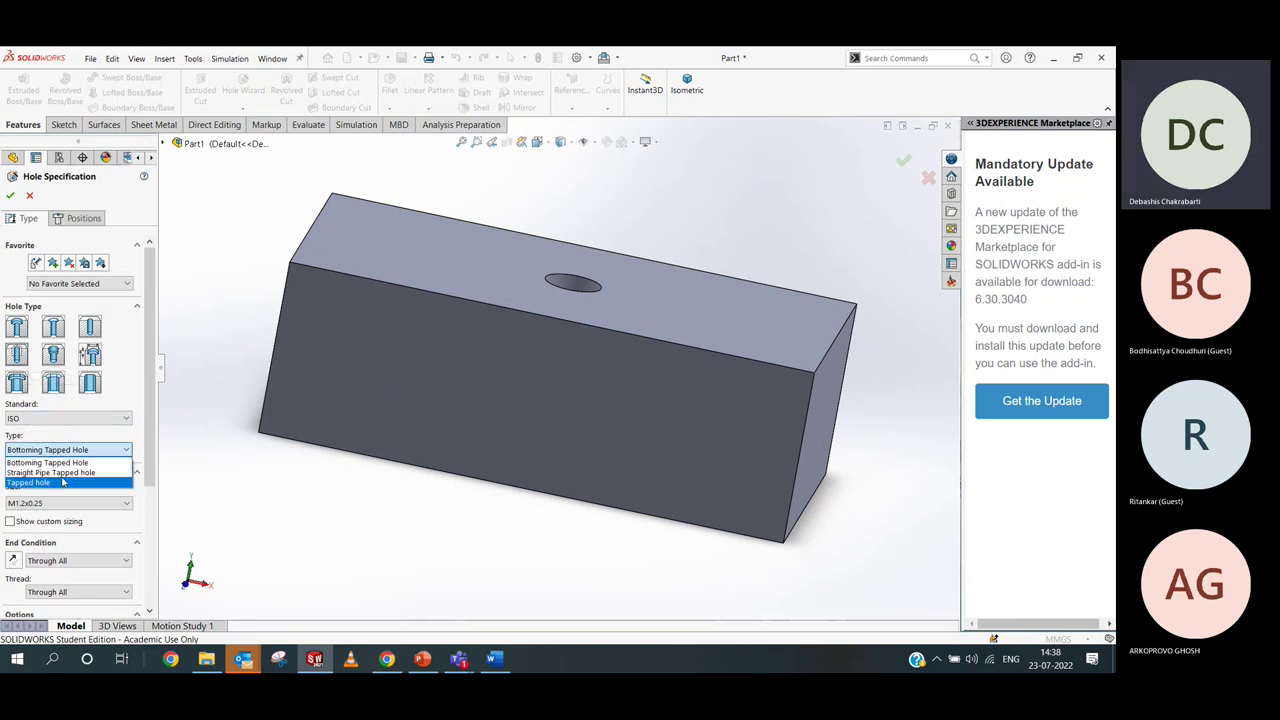
{"action": "left_click", "coordinate": [62, 482]}
{"action": "left_click", "coordinate": [85, 504]}
{"action": "scroll", "coordinate": [60, 560], "scroll_direction": "down", "scroll_amount": 3}
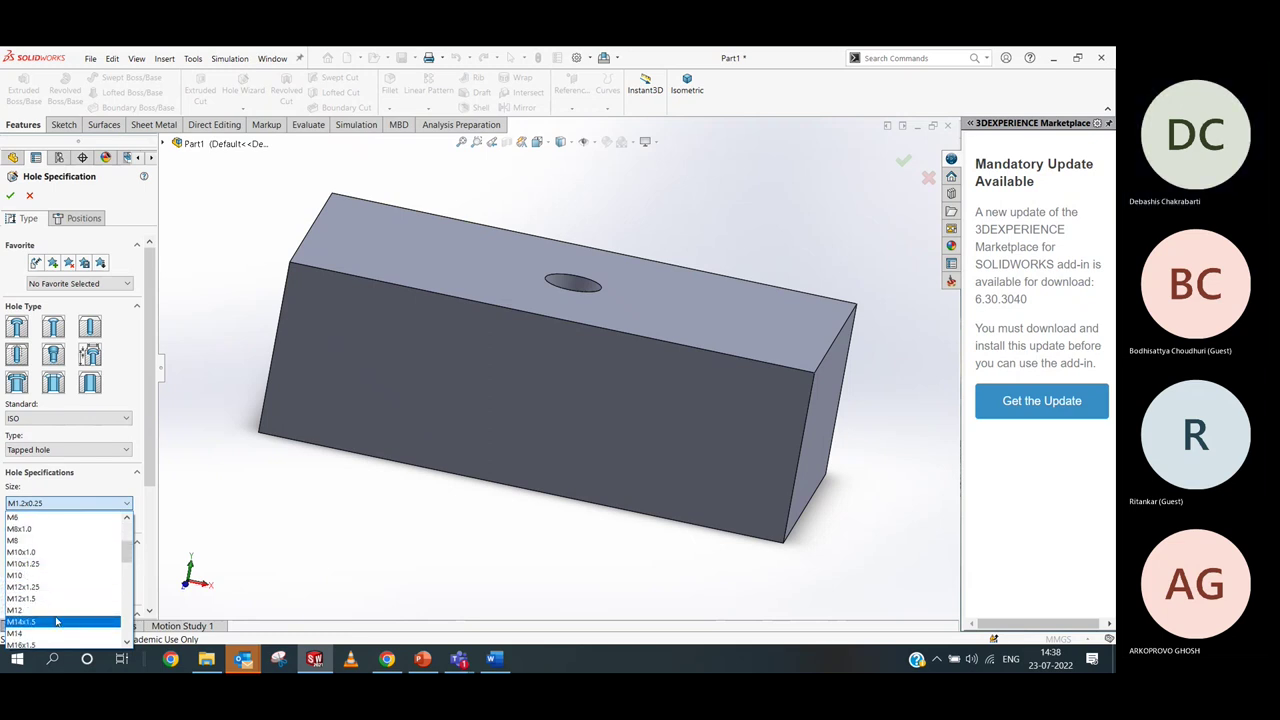
{"action": "left_click", "coordinate": [57, 622]}
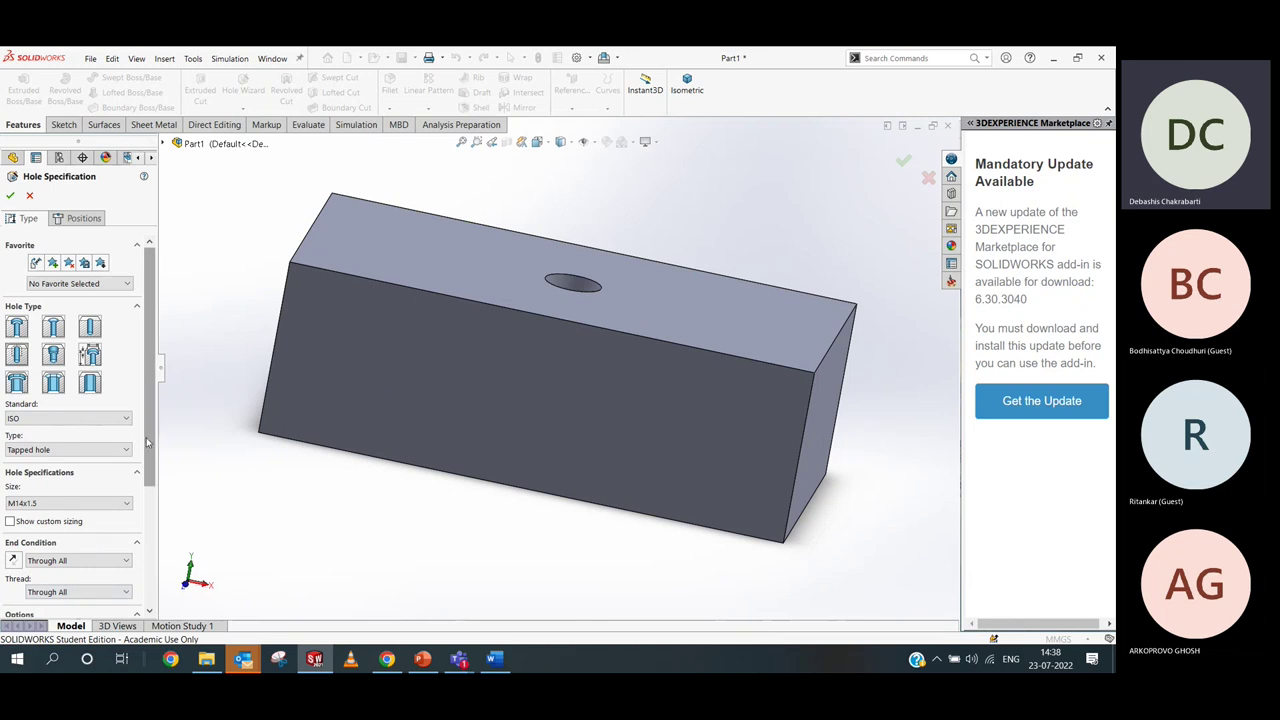
{"action": "scroll", "coordinate": [147, 441], "scroll_direction": "down", "scroll_amount": 3}
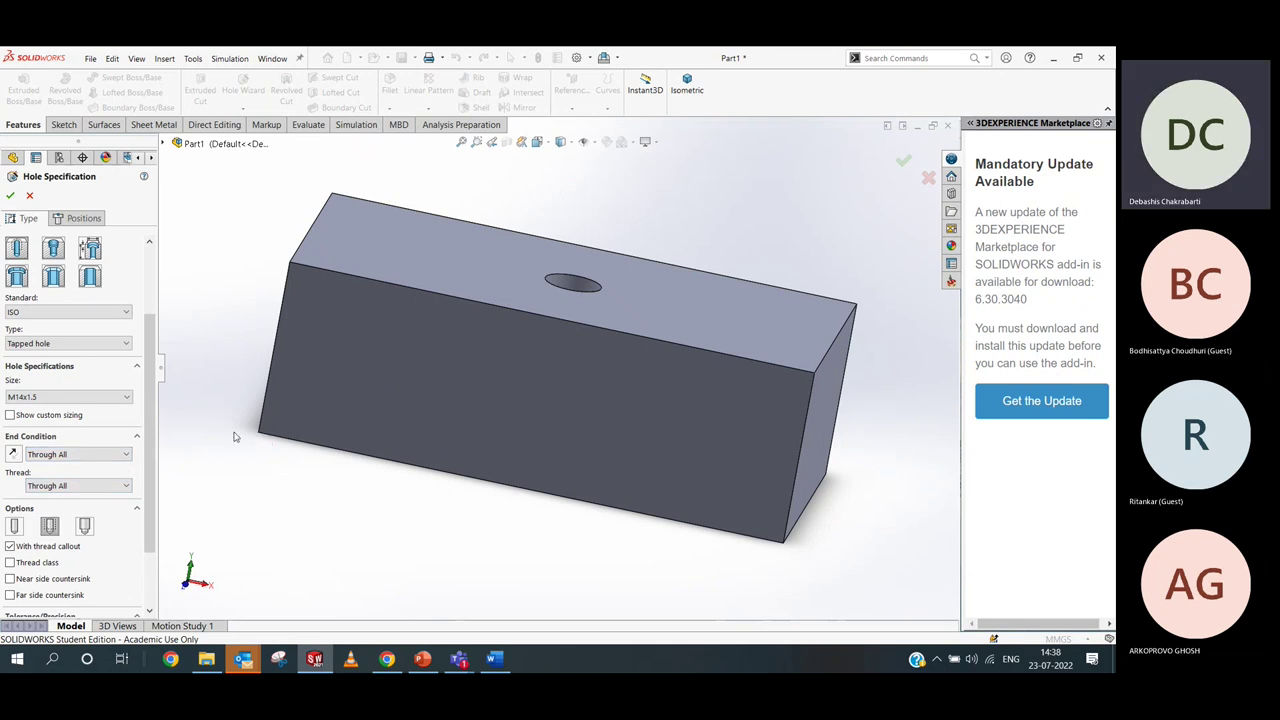
Place the tapped hole on the block's upper face, between the central hole and the short edge on the negative X side
{"action": "left_click", "coordinate": [84, 218]}
{"action": "middle_click_drag", "start_coordinate": [250, 330], "coordinate": [254, 399]}
{"action": "left_click", "coordinate": [409, 339]}
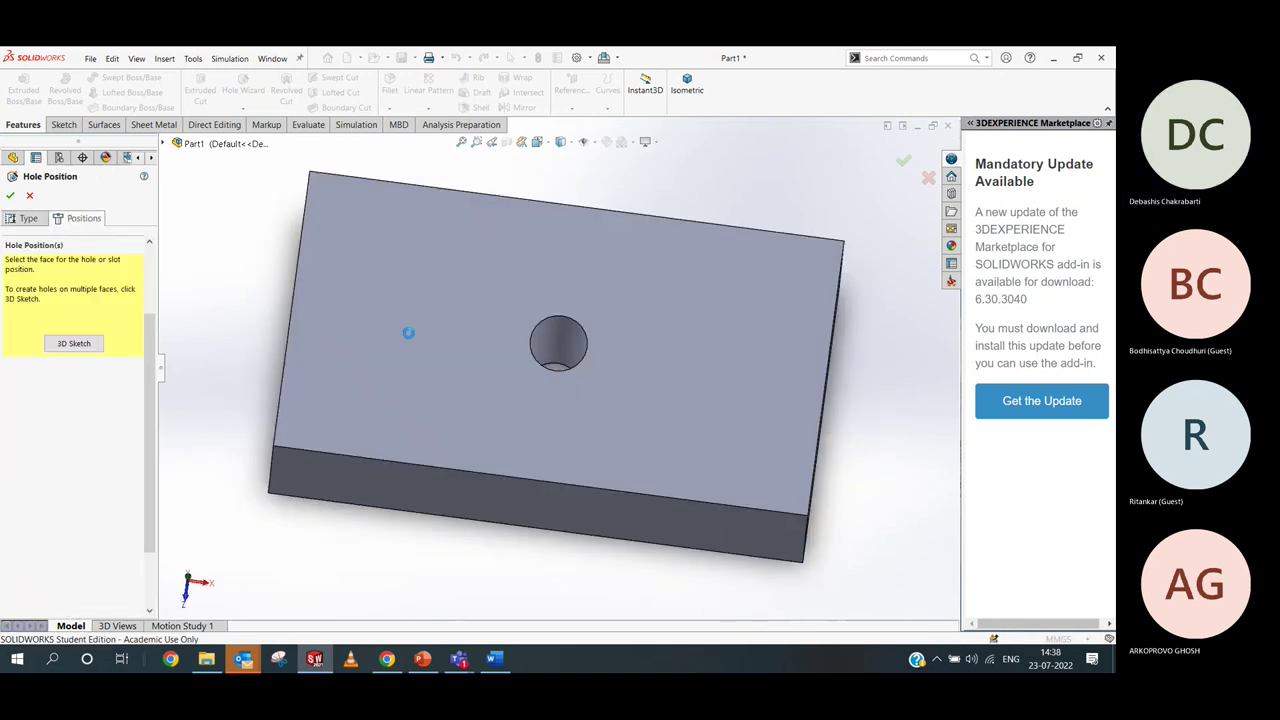
{"action": "left_click", "coordinate": [399, 379]}
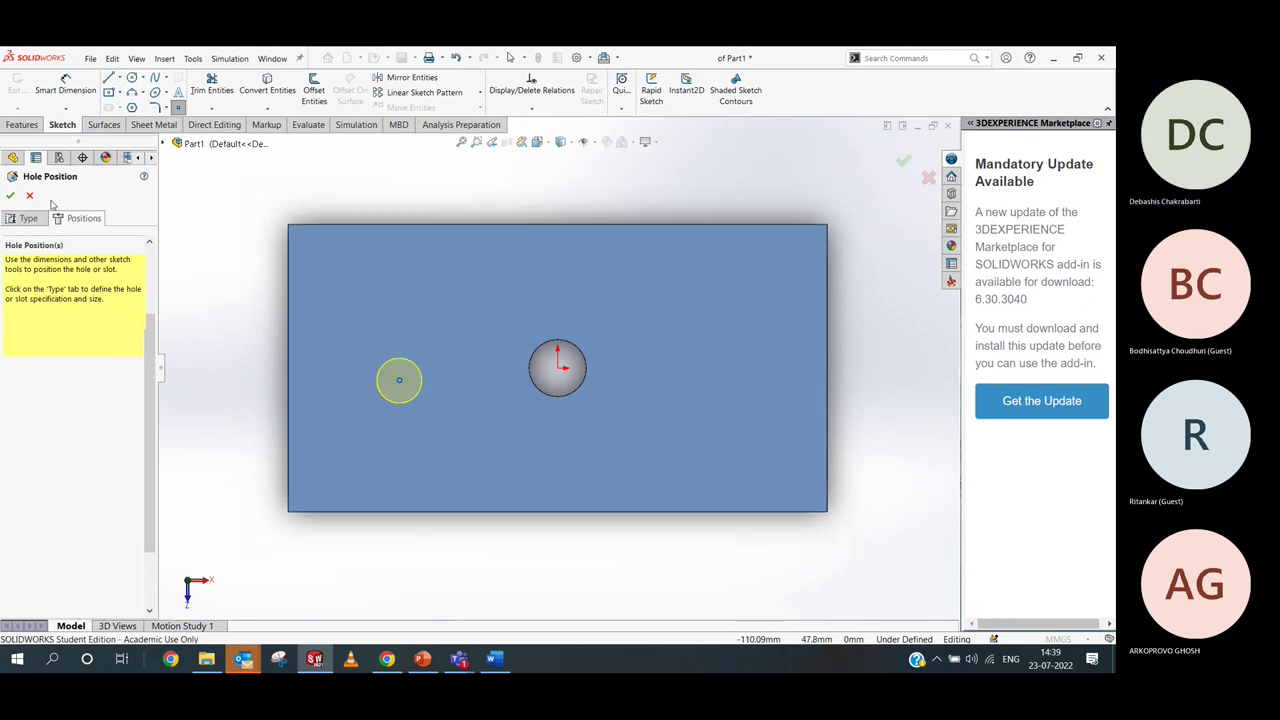
Dimension the tapped hole's centre horizontally from the central hole's centre and set the distance to 40 mm
{"action": "left_click", "coordinate": [65, 85]}
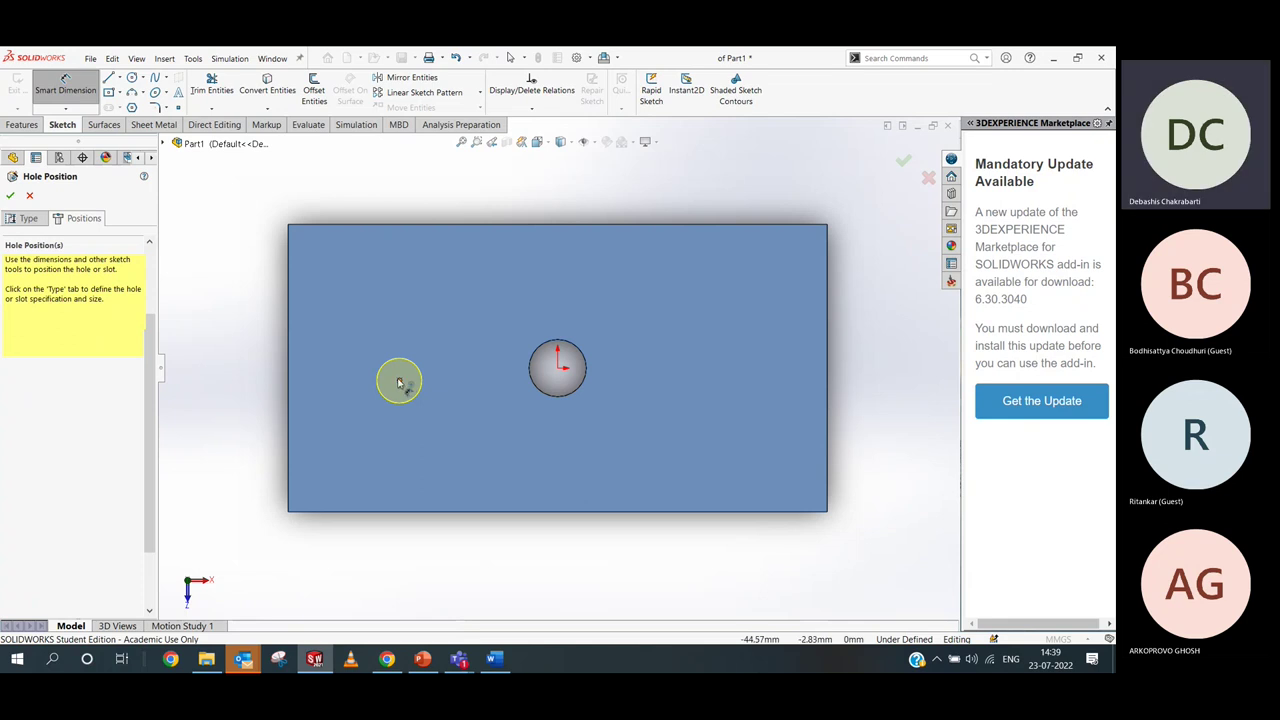
{"action": "left_click", "coordinate": [399, 380]}
{"action": "left_click", "coordinate": [557, 368]}
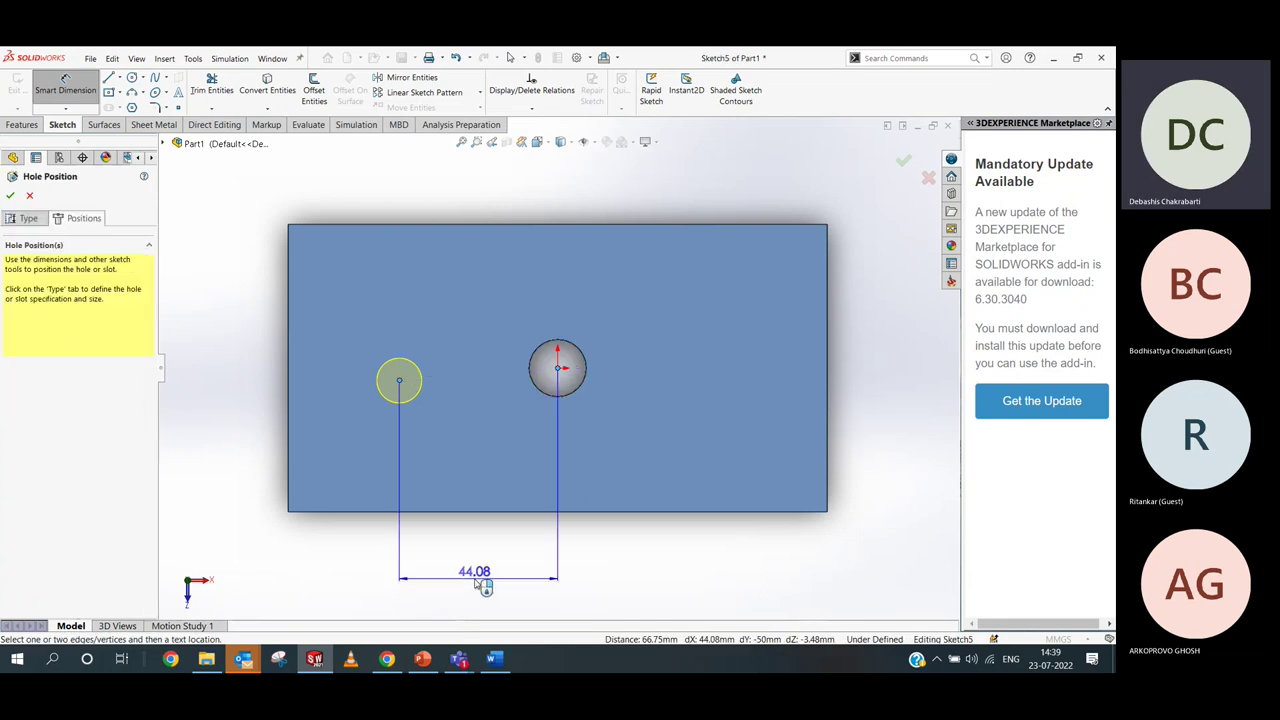
{"action": "left_click", "coordinate": [482, 585]}
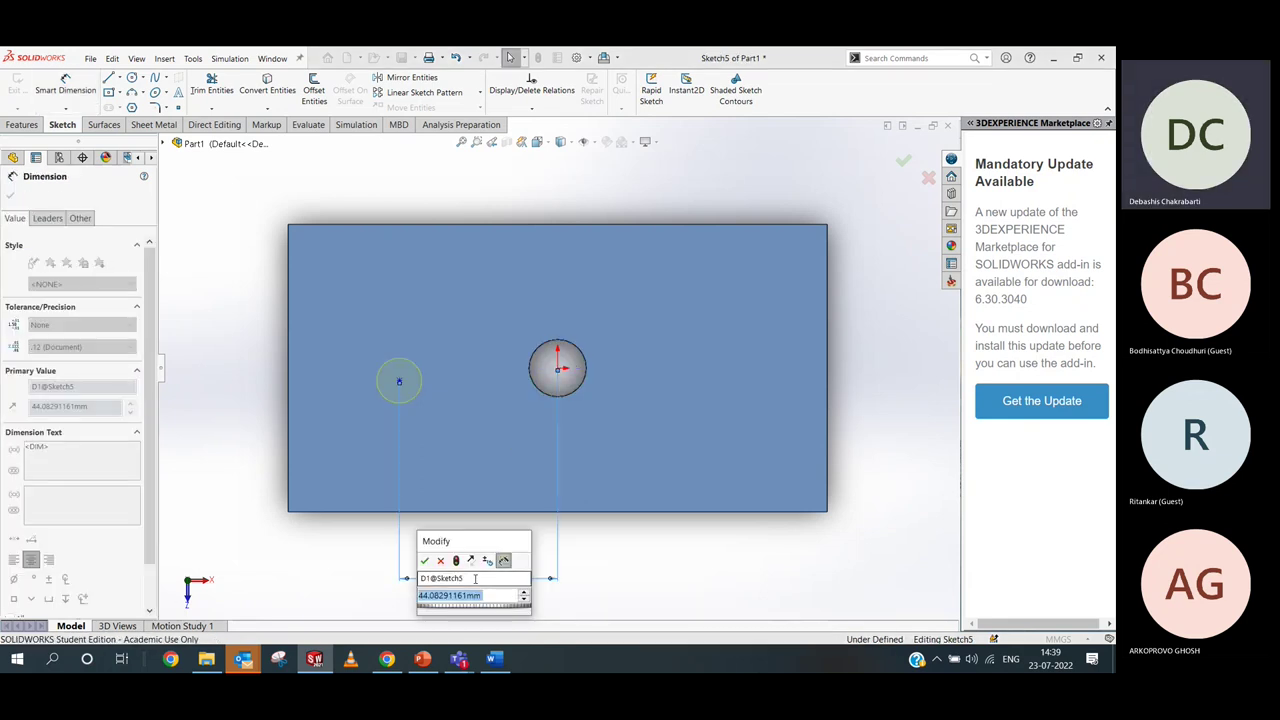
{"action": "type", "text": "40"}
{"action": "key", "text": "Return"}
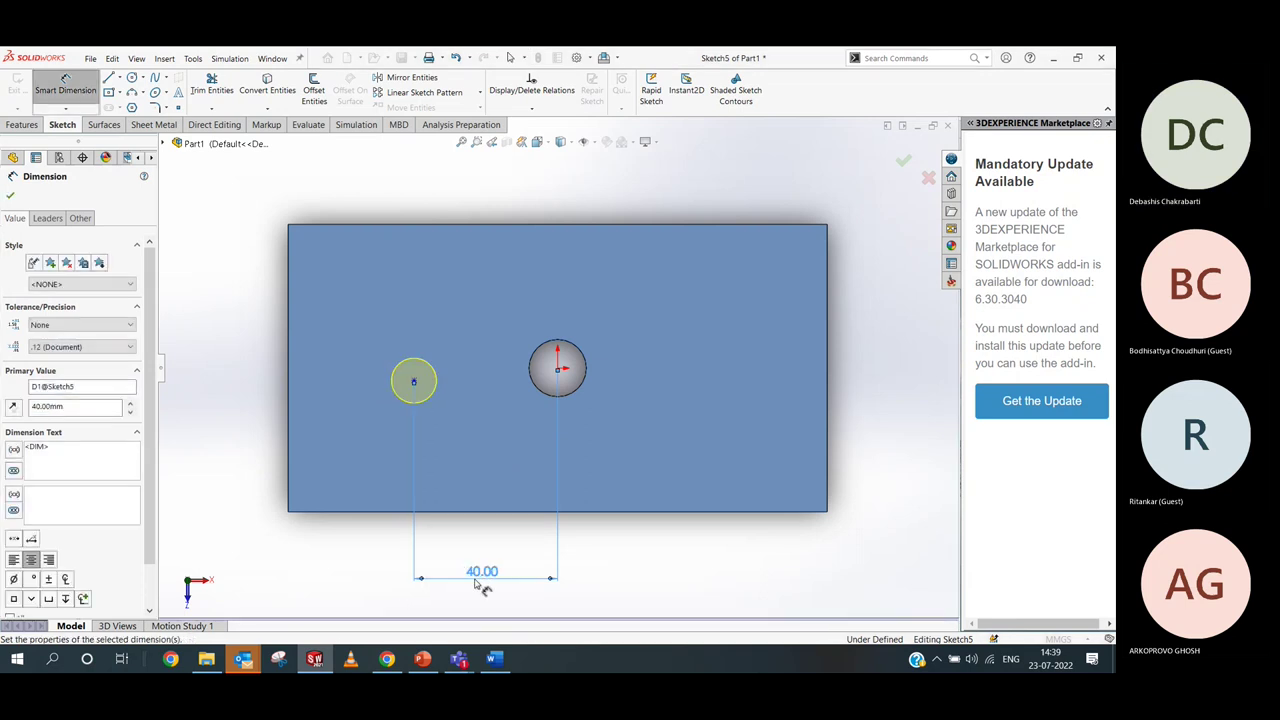
{"action": "key", "text": "Escape"}
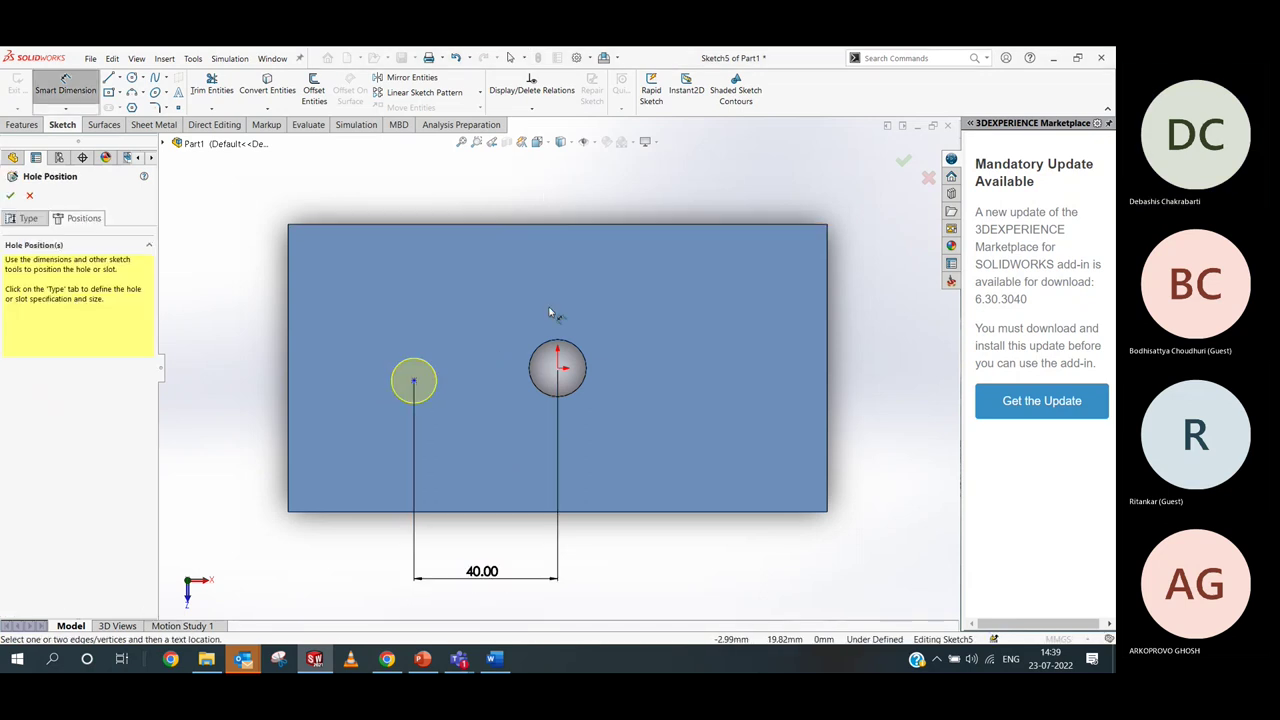
Dimension the tapped hole's centre 10 mm from the origin in the block's width direction and accept the hole
{"action": "left_click", "coordinate": [412, 383]}
{"action": "left_click", "coordinate": [557, 368]}
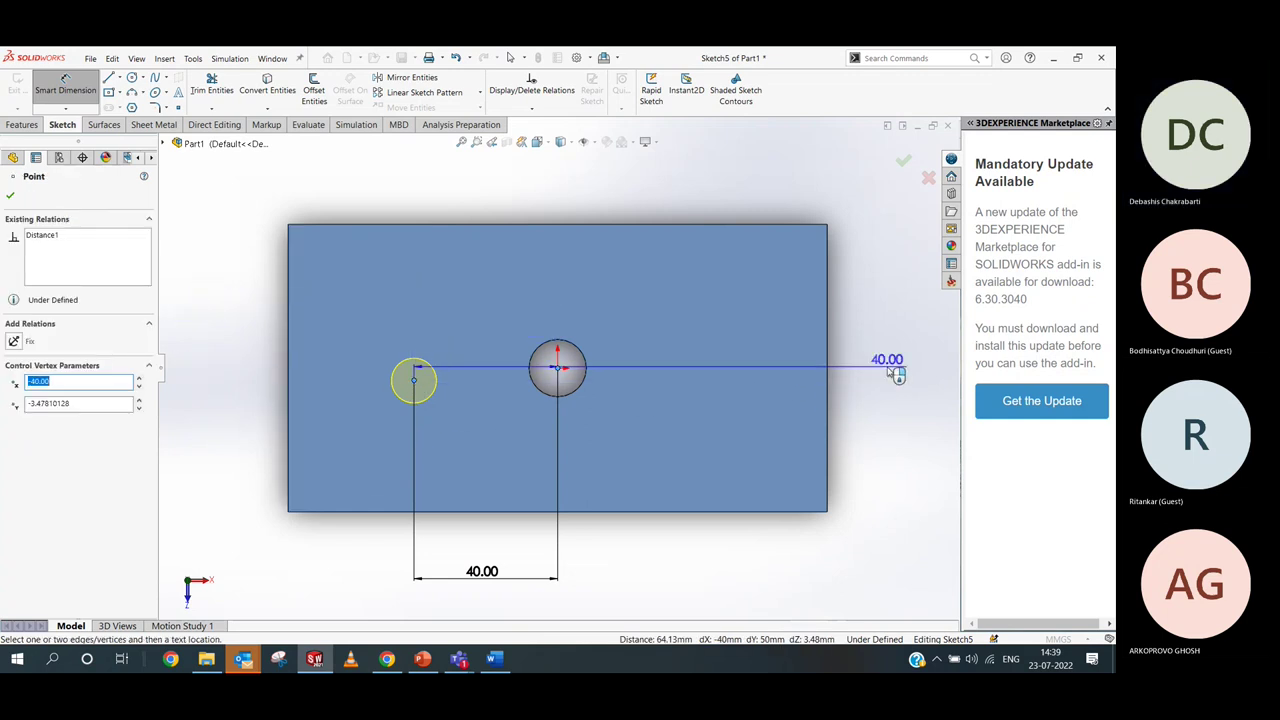
{"action": "left_click", "coordinate": [886, 372]}
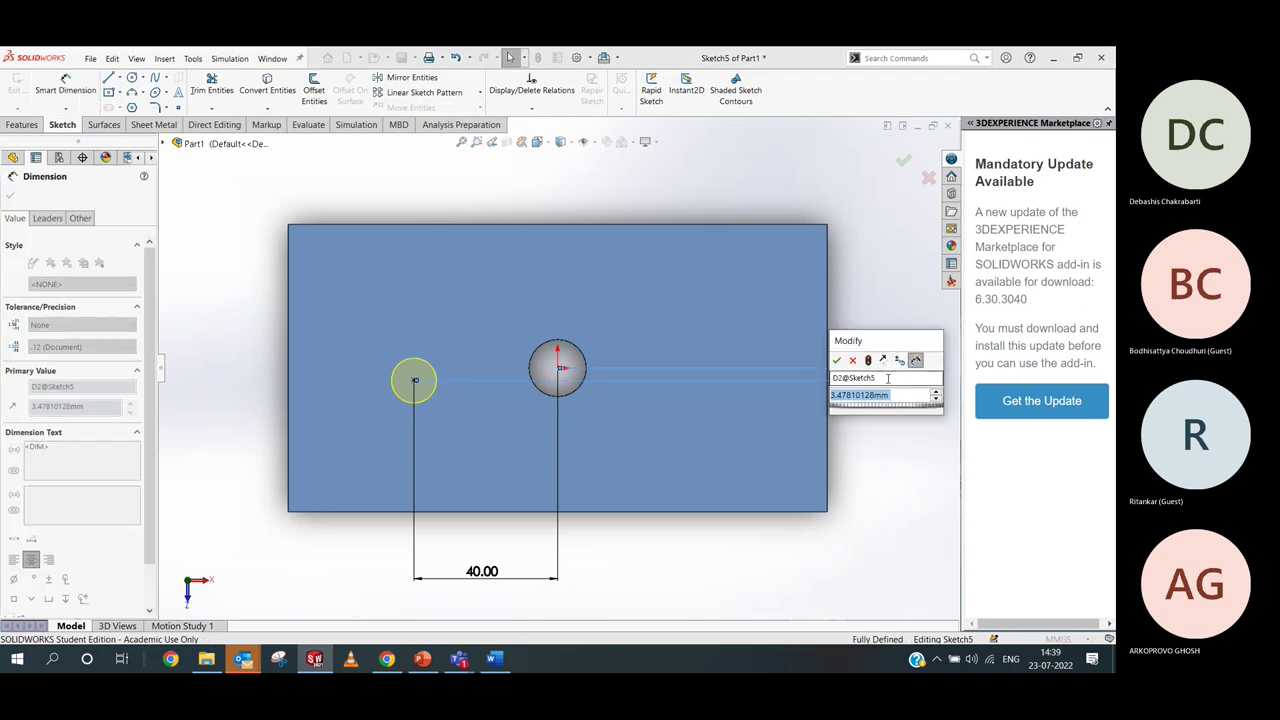
{"action": "type", "text": "10"}
{"action": "key", "text": "Return"}
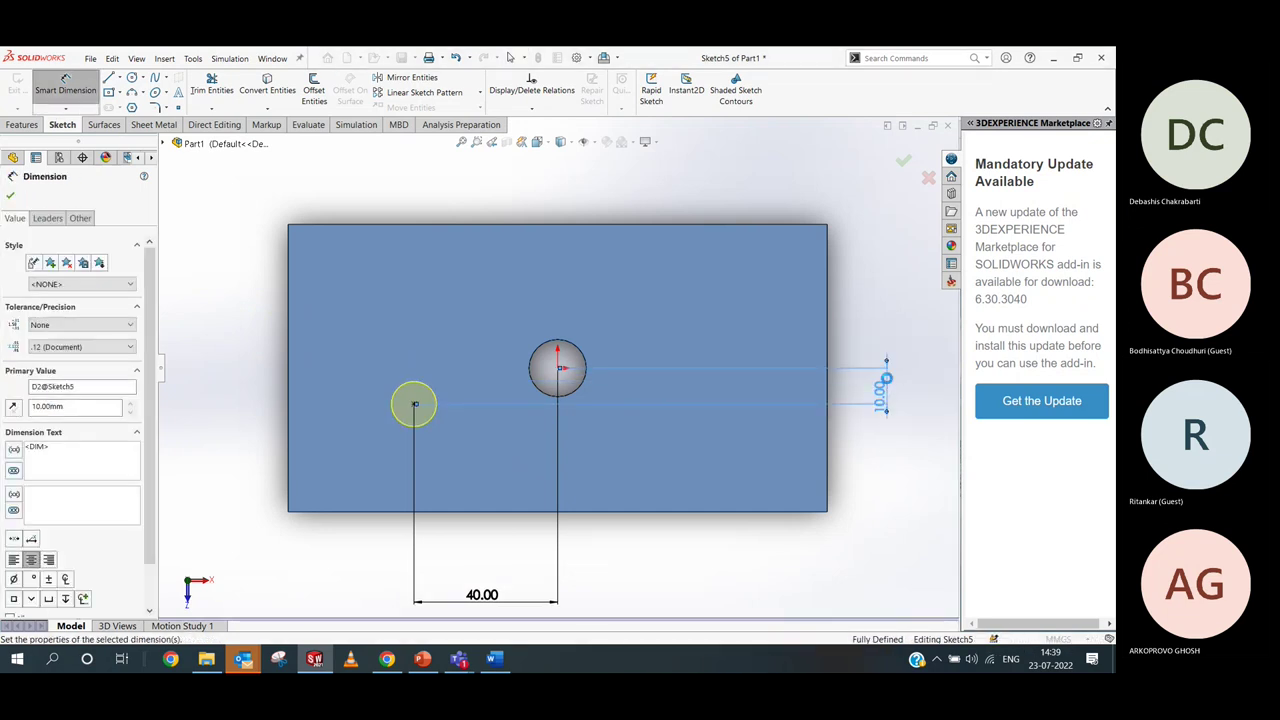
{"action": "left_click", "coordinate": [886, 314]}
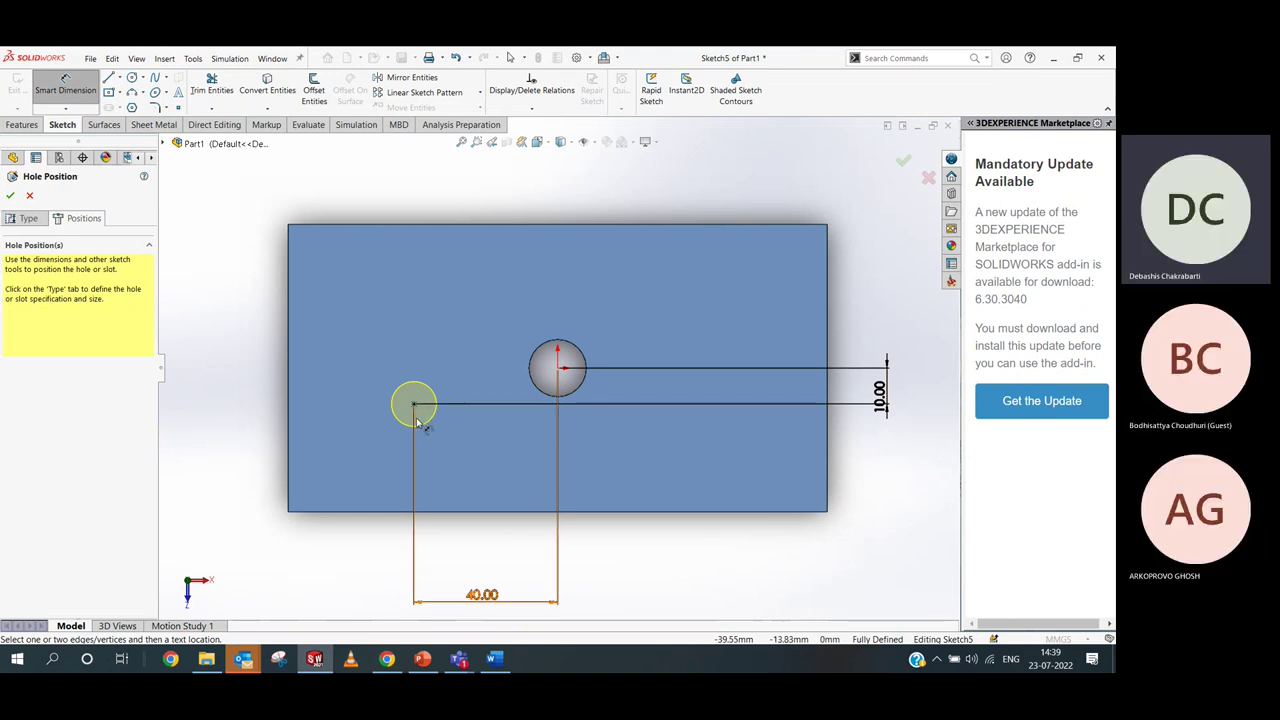
{"action": "left_click", "coordinate": [10, 195]}
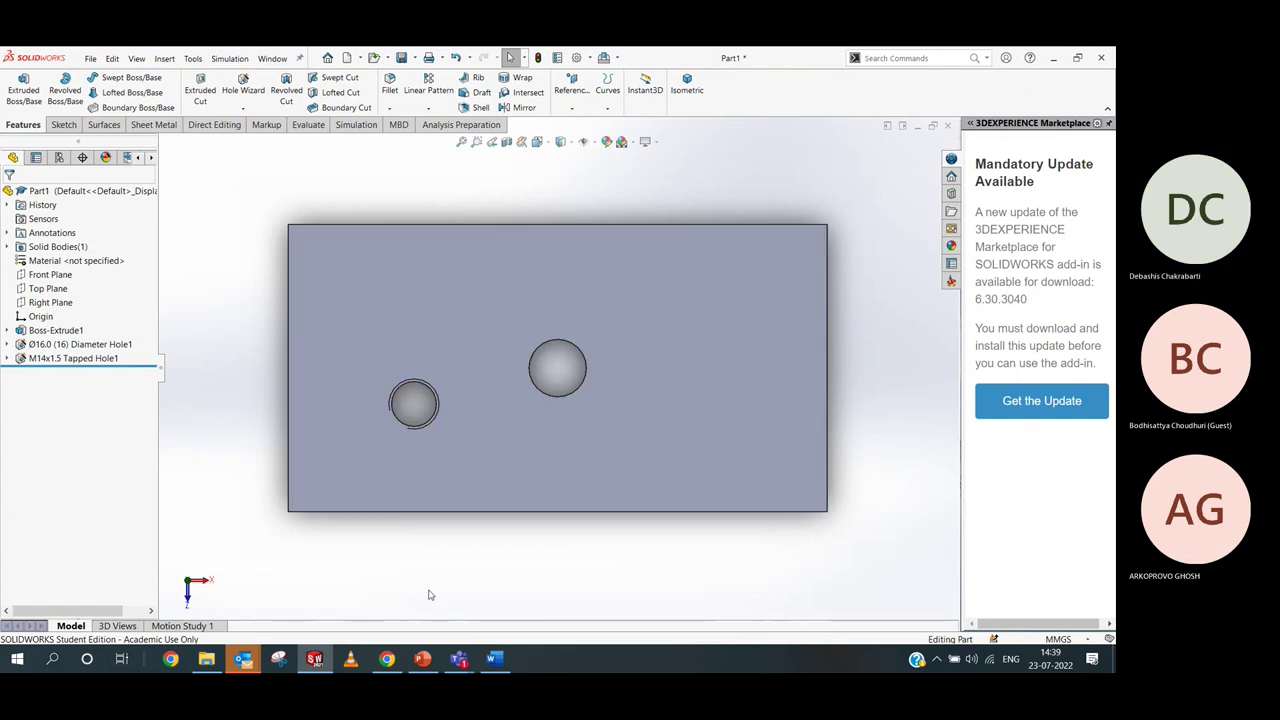
Examine the tapped hole in the block from the front, from the top and at an angle
{"action": "middle_click_drag", "start_coordinate": [429, 594], "coordinate": [402, 398]}
{"action": "left_click", "coordinate": [537, 141]}
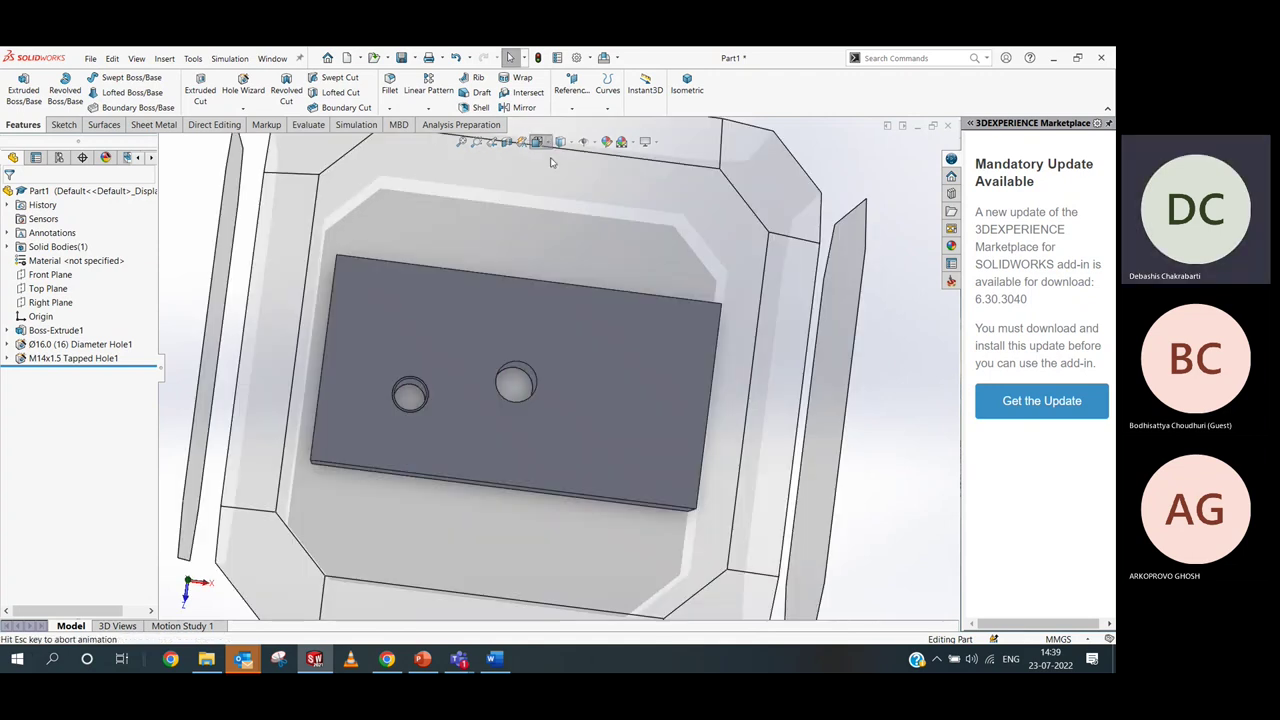
{"action": "left_click", "coordinate": [554, 190]}
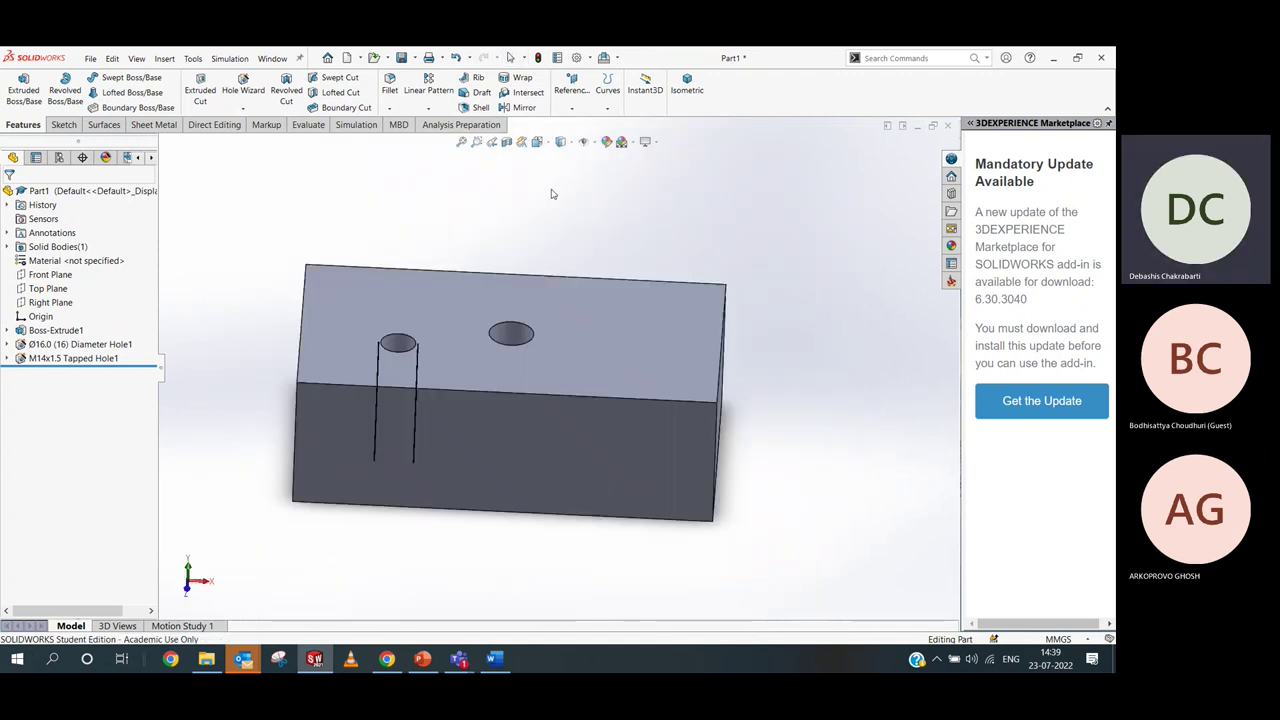
{"action": "left_click", "coordinate": [550, 148]}
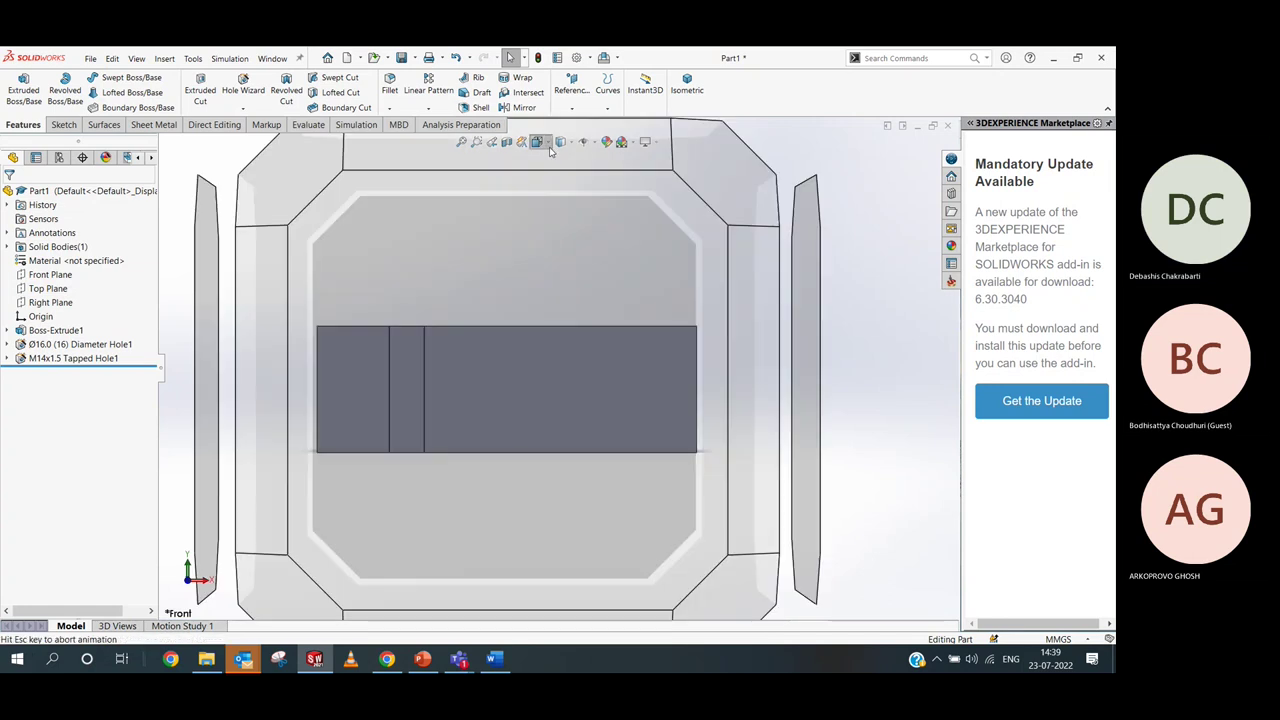
{"action": "left_click", "coordinate": [548, 174]}
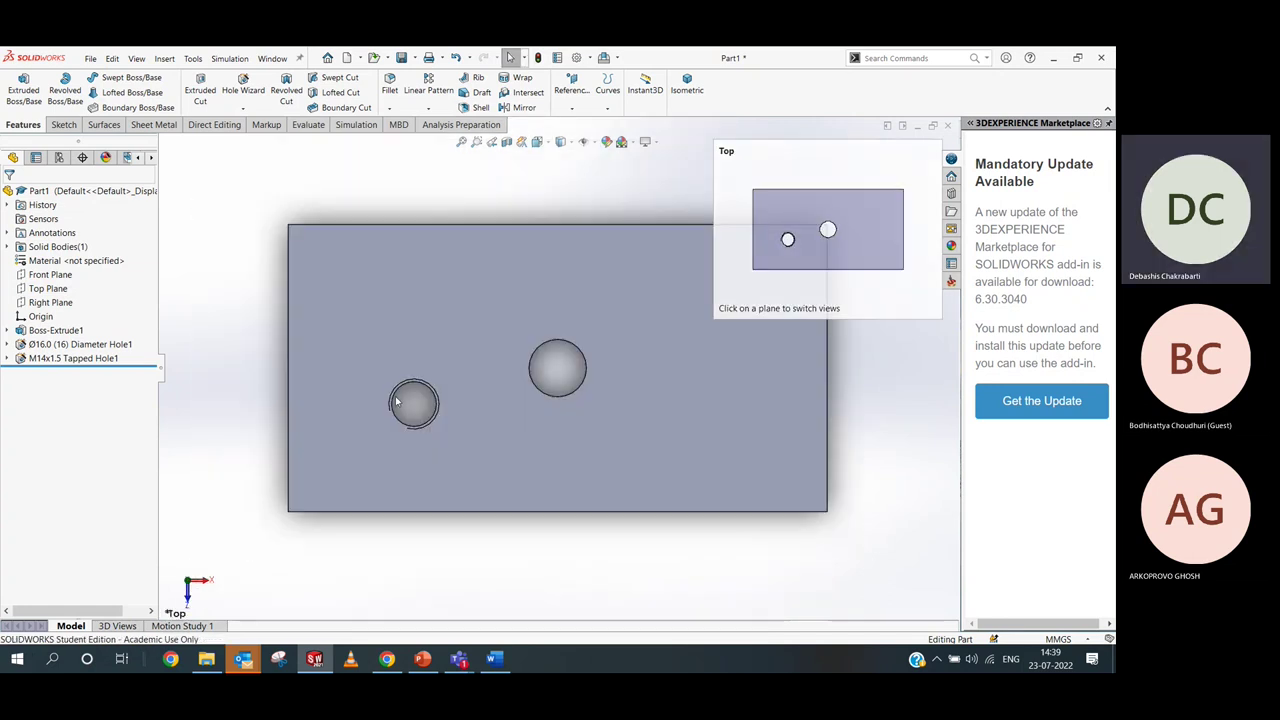
{"action": "middle_click_drag", "start_coordinate": [474, 511], "coordinate": [476, 355]}
{"action": "left_click", "coordinate": [546, 146]}
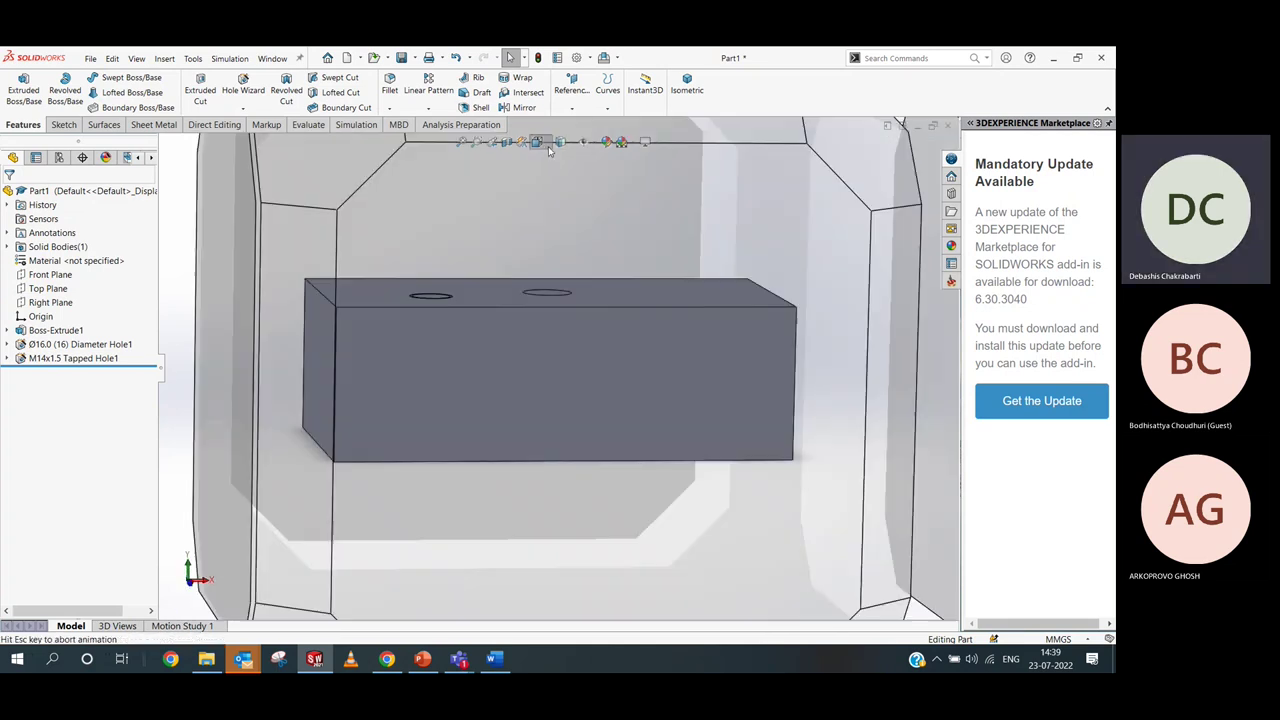
{"action": "left_click", "coordinate": [553, 193]}
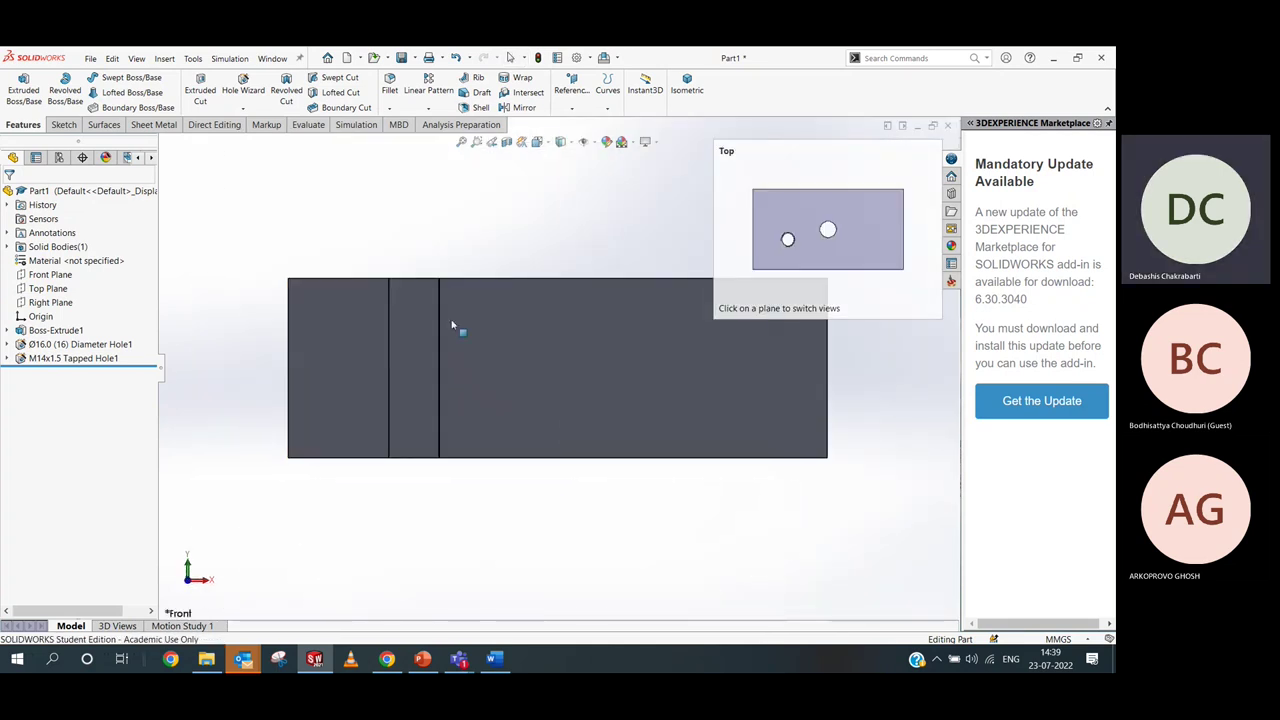
Inspect both holes through the block with hidden lines visible, and restore the shaded display with edges
{"action": "left_click", "coordinate": [569, 145]}
{"action": "left_click", "coordinate": [562, 212]}
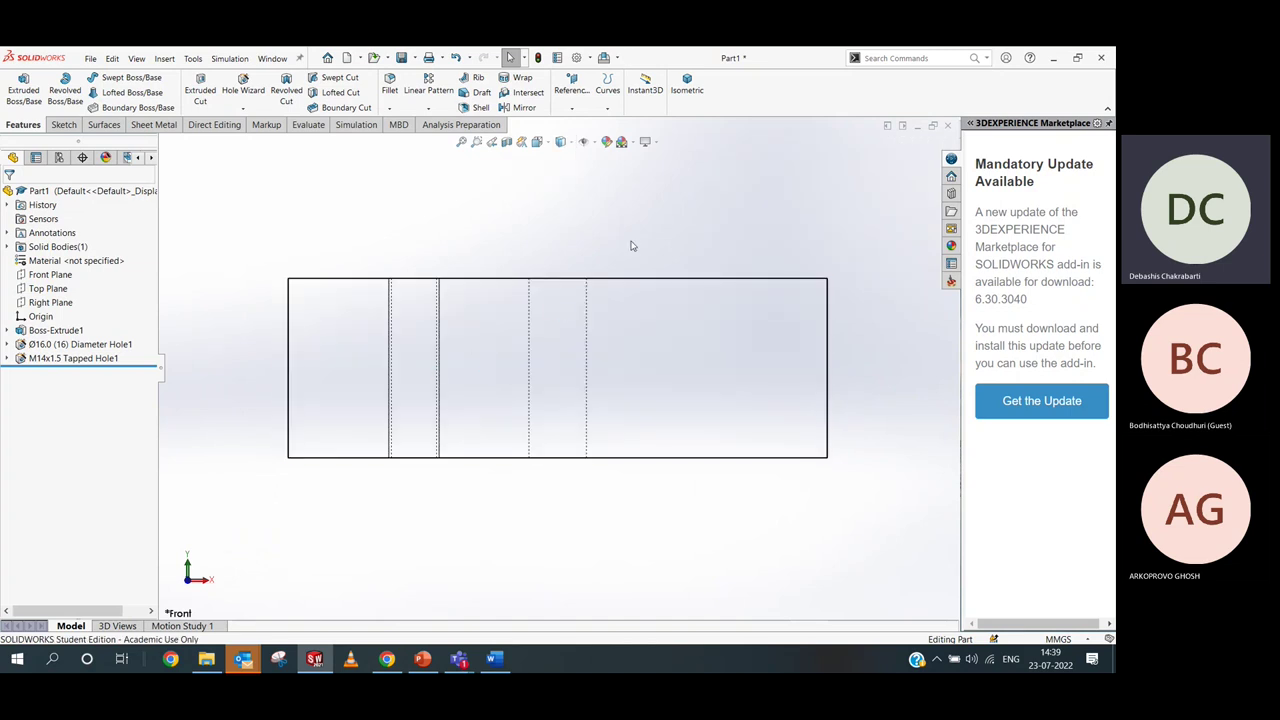
{"action": "scroll", "coordinate": [550, 288], "scroll_direction": "down", "scroll_amount": 3}
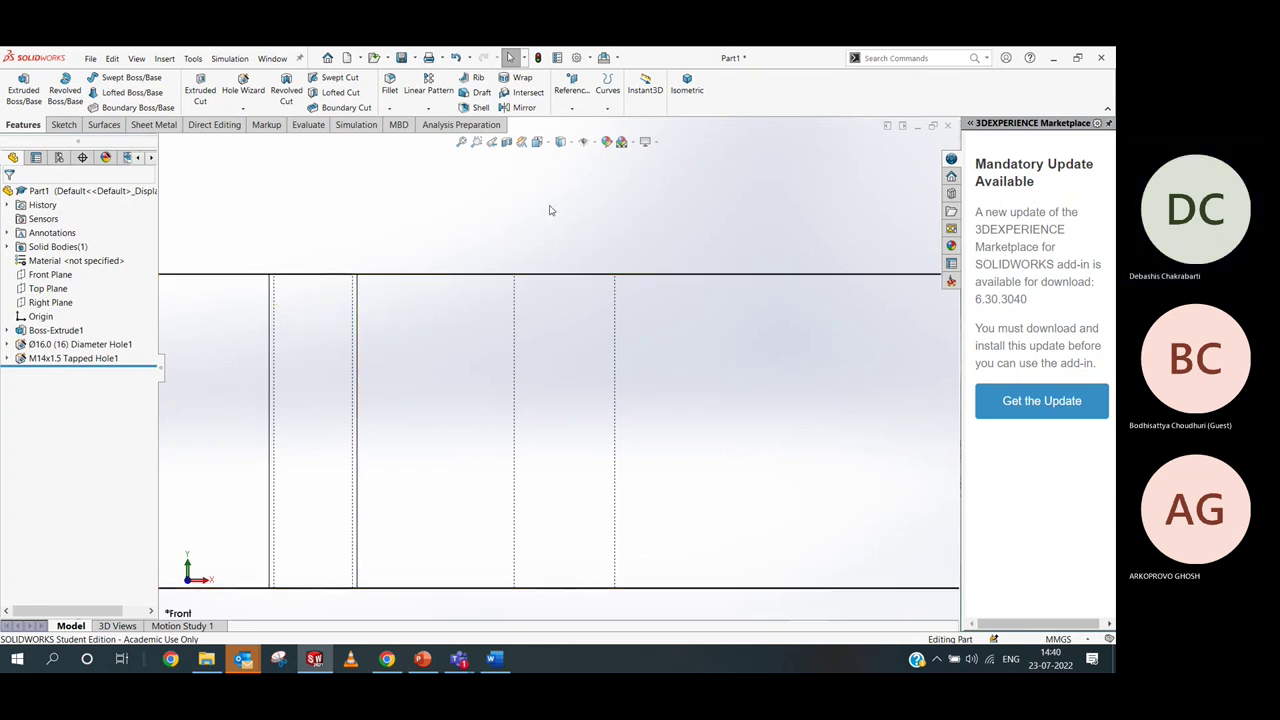
{"action": "key", "text": "ctrl+7"}
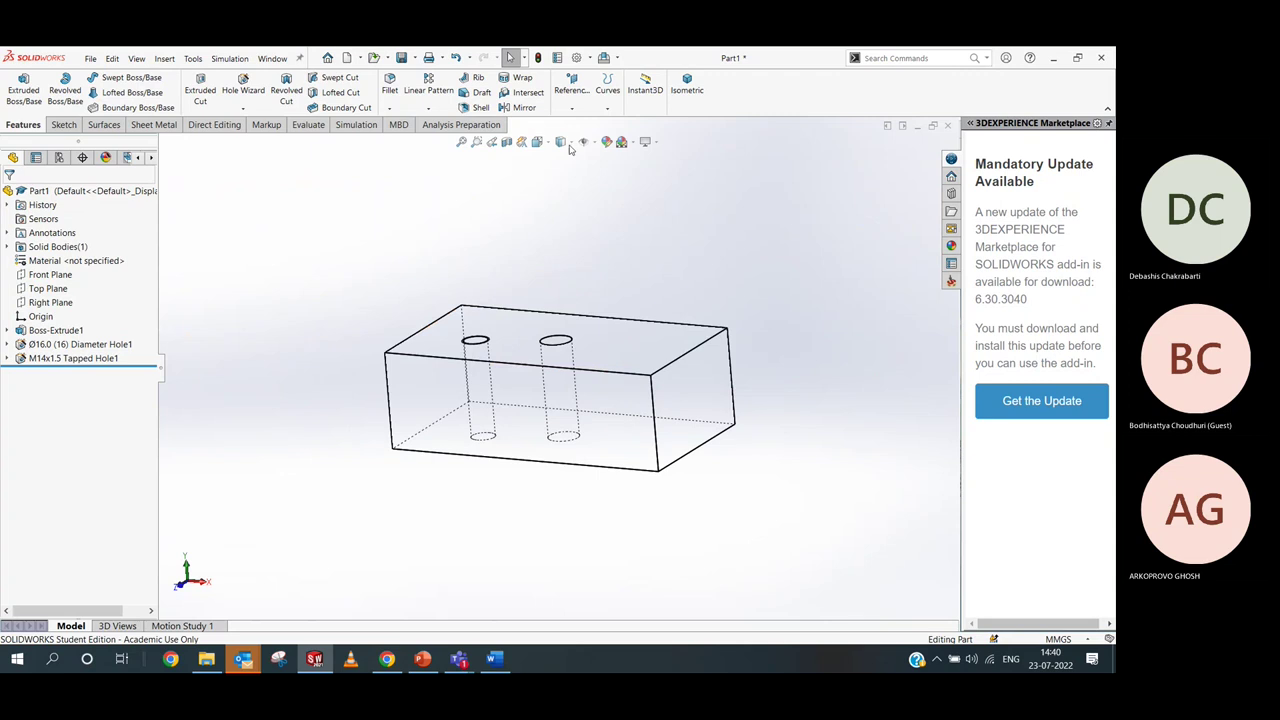
{"action": "left_click", "coordinate": [569, 143]}
{"action": "left_click", "coordinate": [562, 170]}
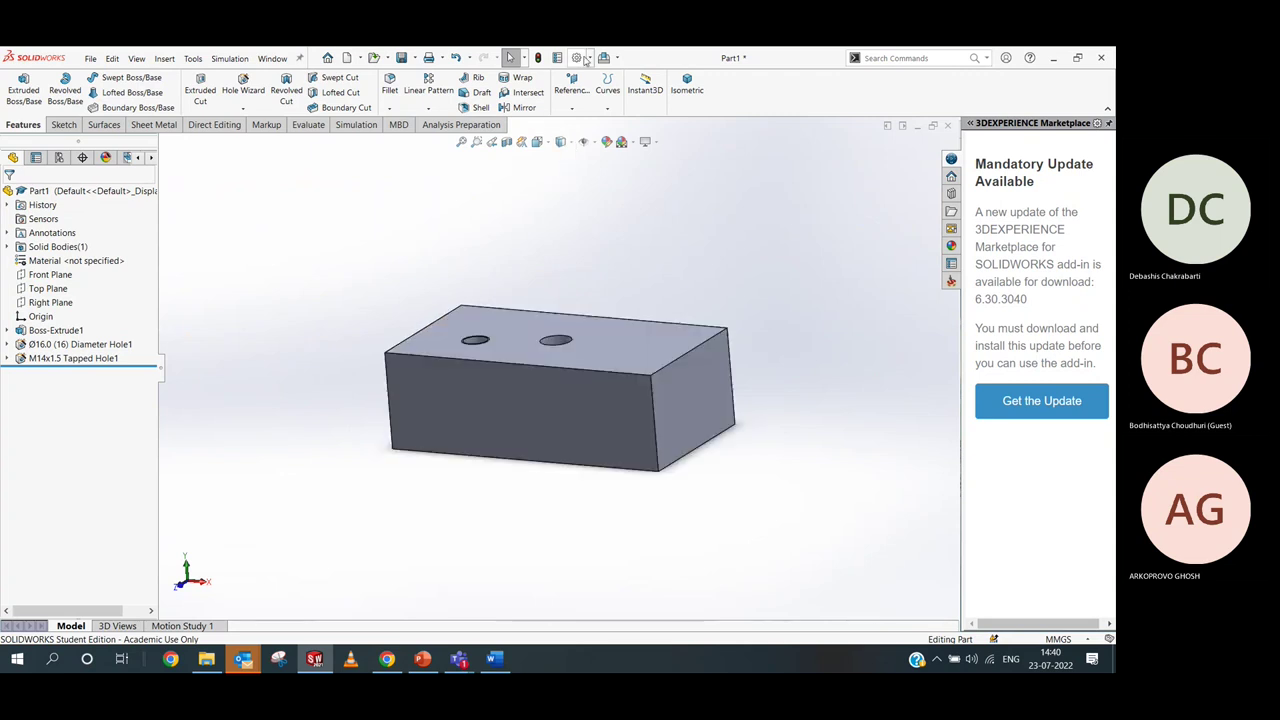
{"action": "left_click", "coordinate": [590, 57]}
{"action": "left_click", "coordinate": [591, 80]}
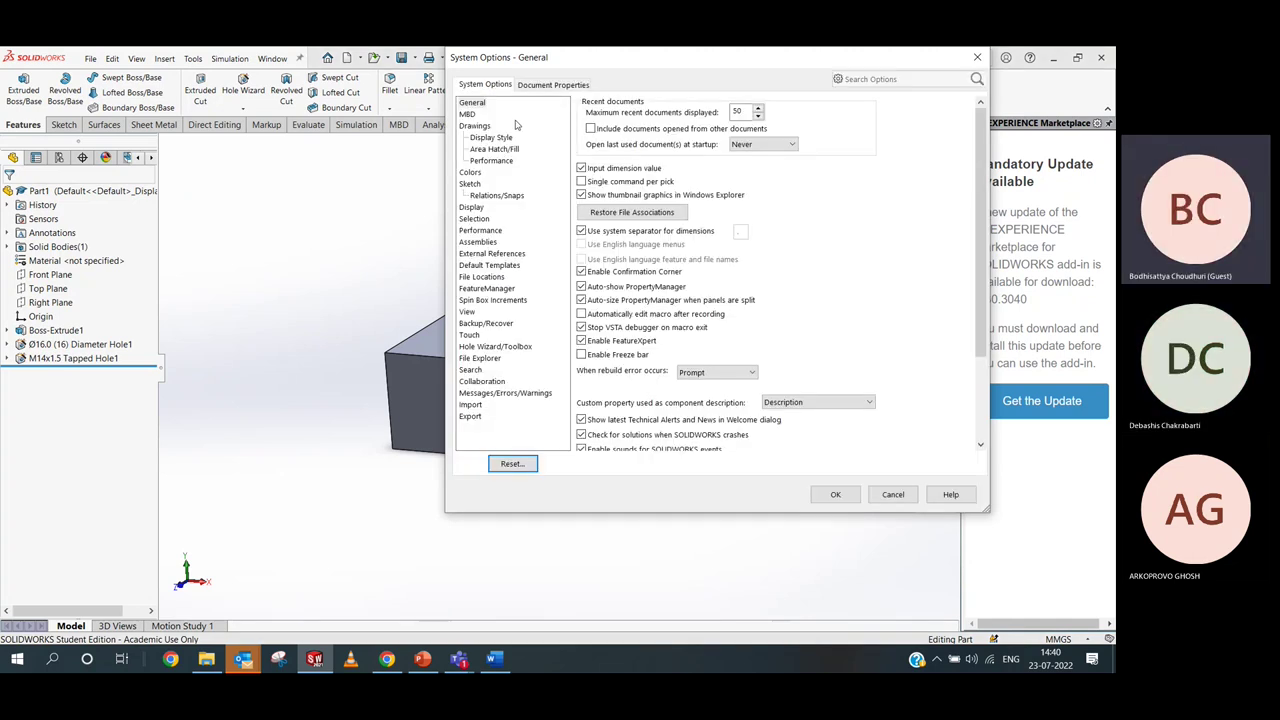
{"action": "left_click", "coordinate": [977, 57]}
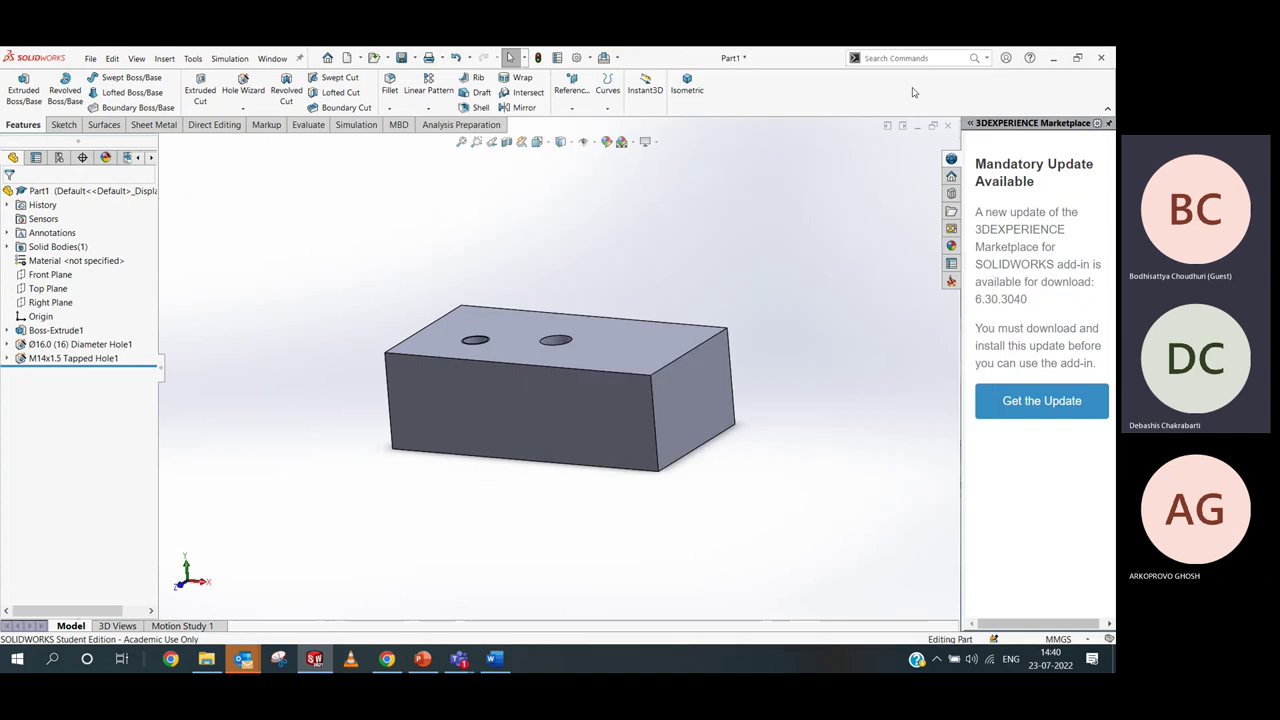
Edit the M14x1.5 tapped hole feature and change its type to Bottoming Tapped Hole, keeping the ISO standard
{"action": "middle_click_drag", "start_coordinate": [528, 252], "coordinate": [461, 325]}
{"action": "scroll", "coordinate": [461, 325], "scroll_direction": "down", "scroll_amount": 2}
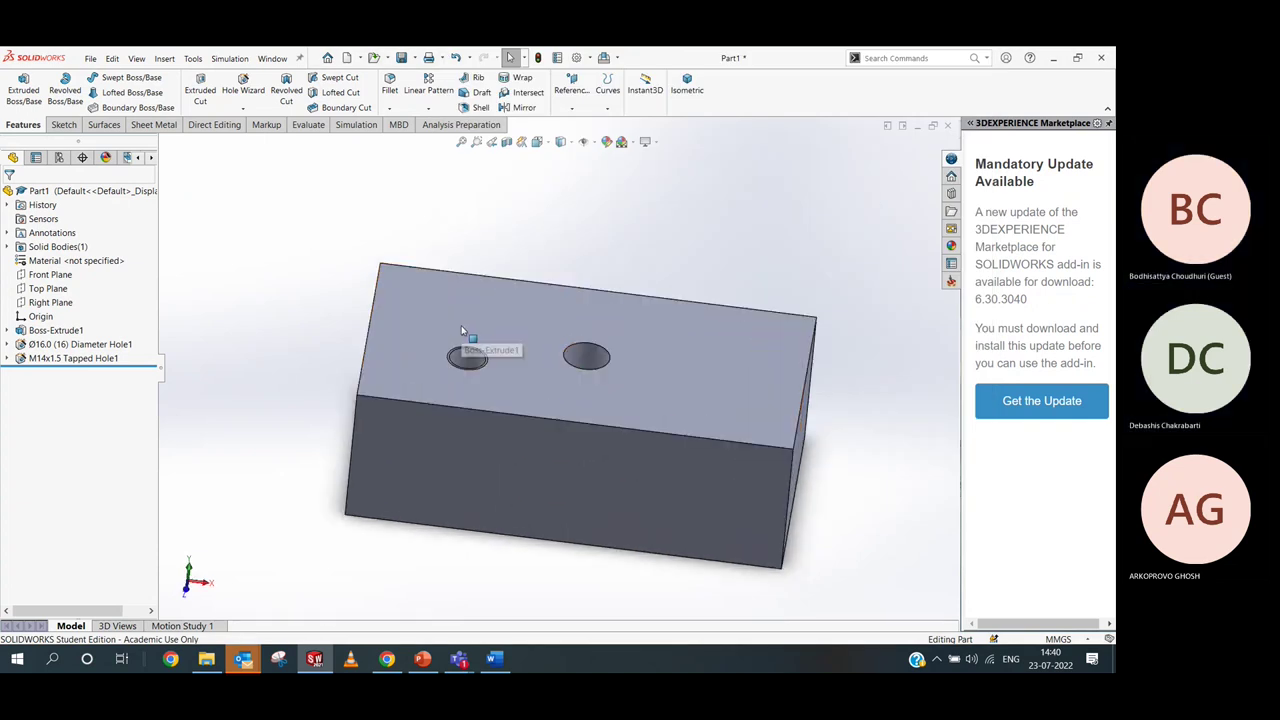
{"action": "left_click", "coordinate": [97, 360]}
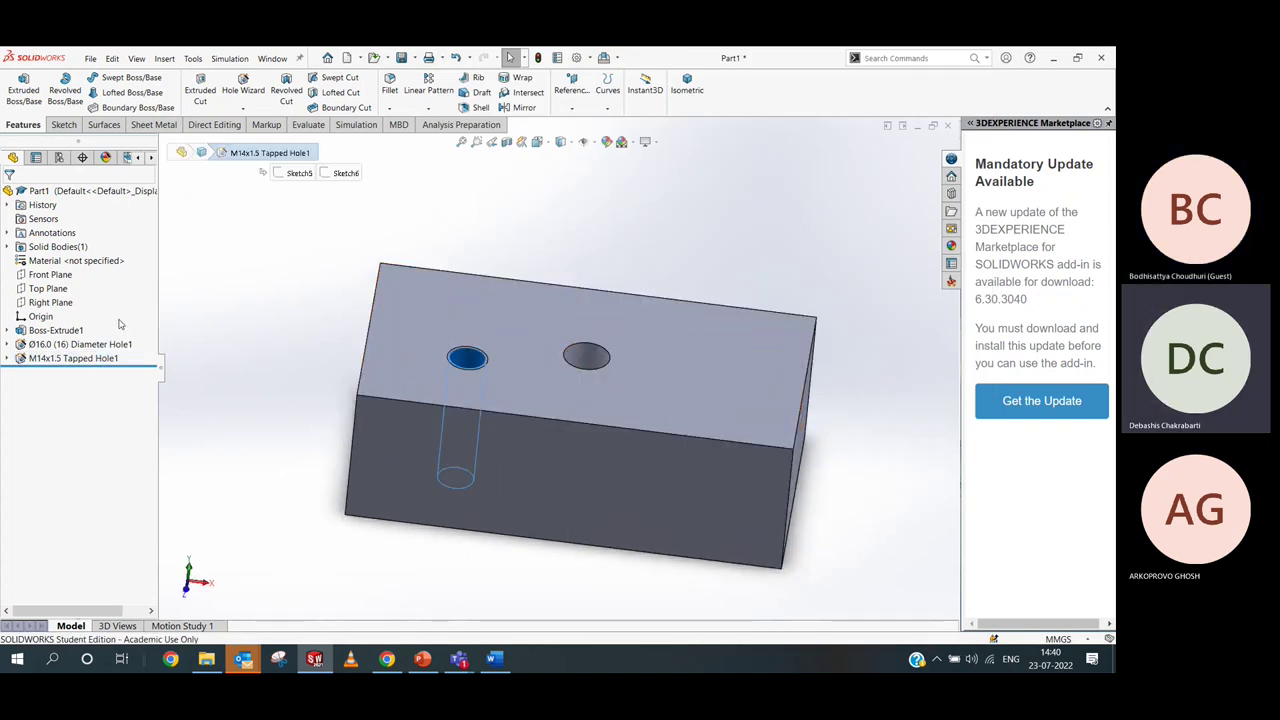
{"action": "left_click", "coordinate": [115, 324]}
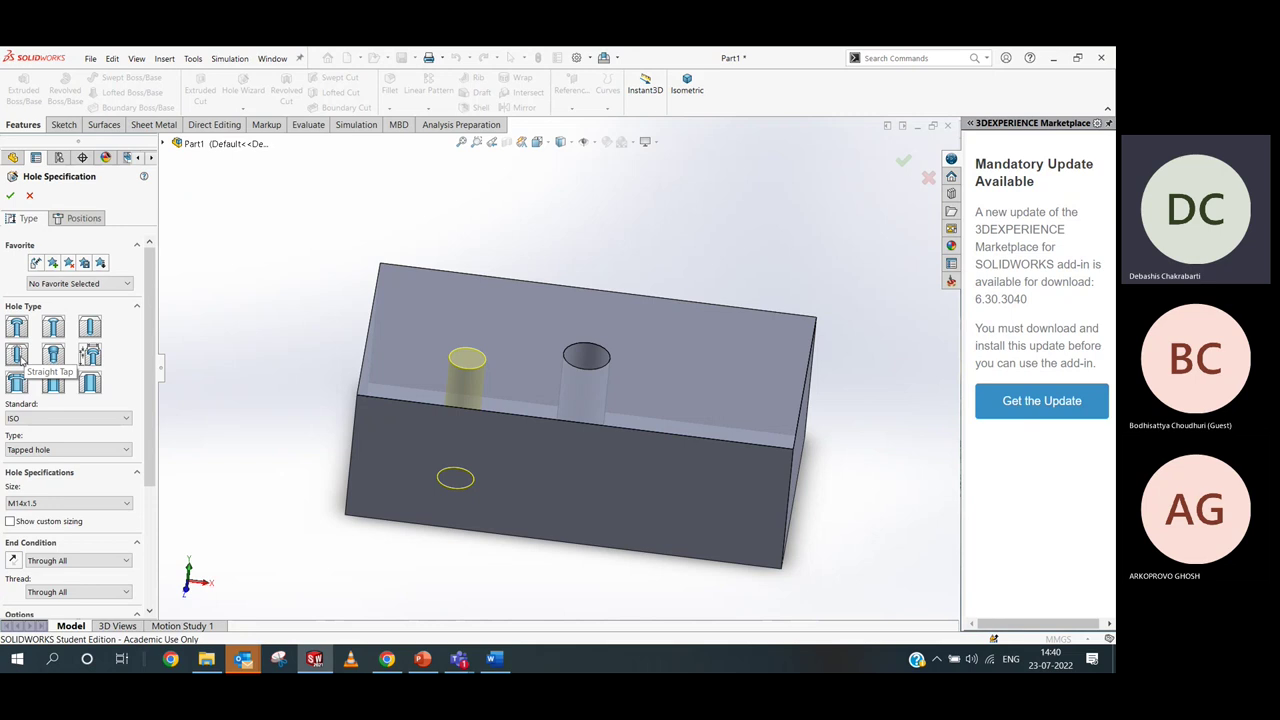
{"action": "left_click", "coordinate": [66, 418]}
{"action": "left_click", "coordinate": [62, 435]}
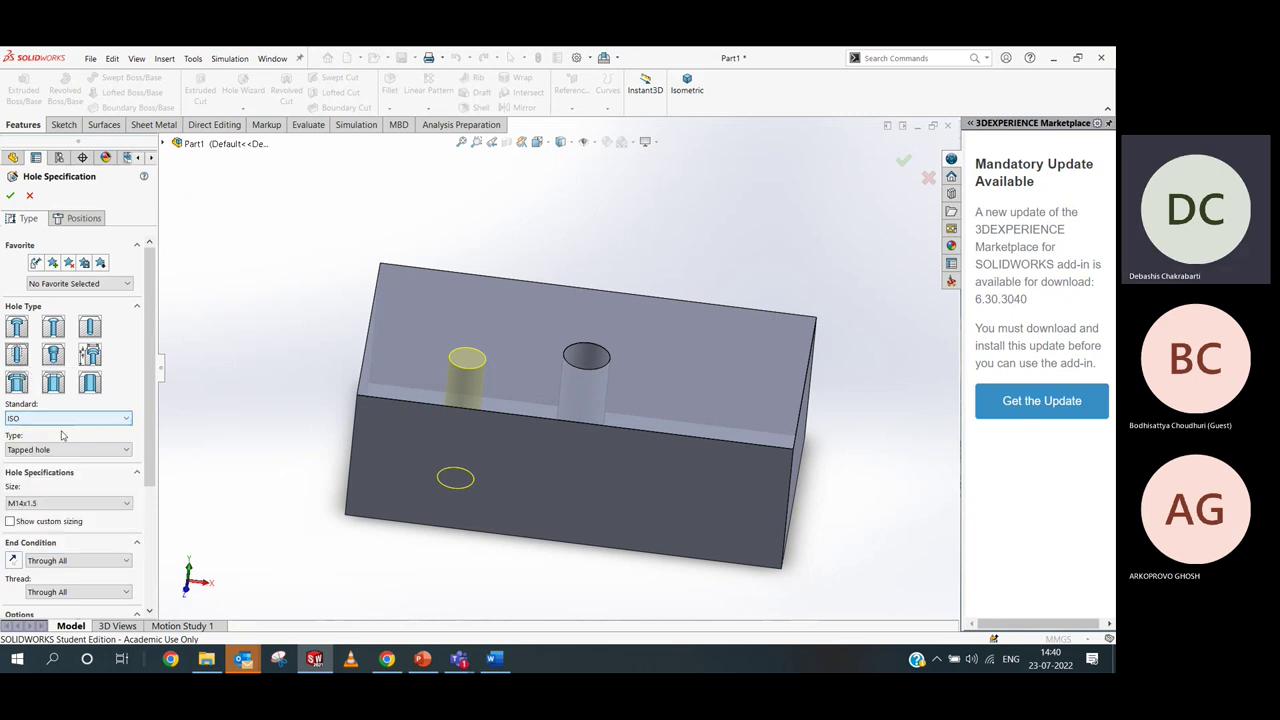
{"action": "left_click", "coordinate": [57, 450]}
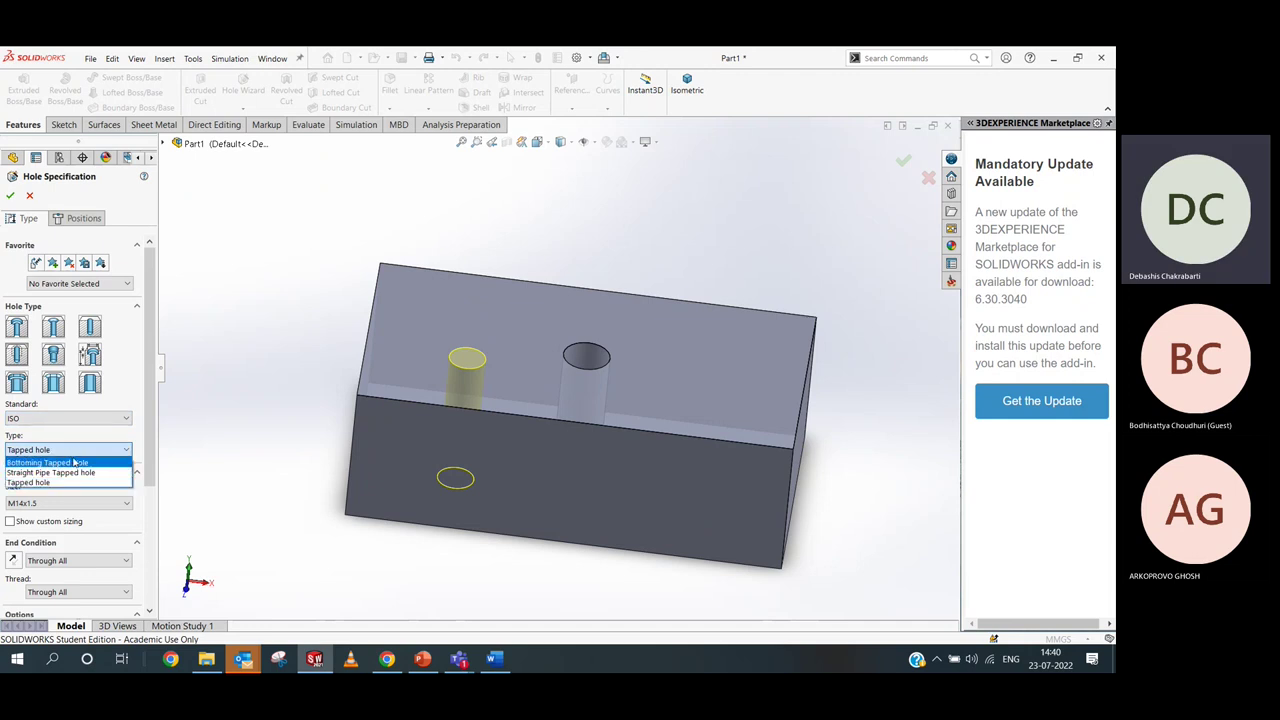
{"action": "left_click", "coordinate": [75, 463]}
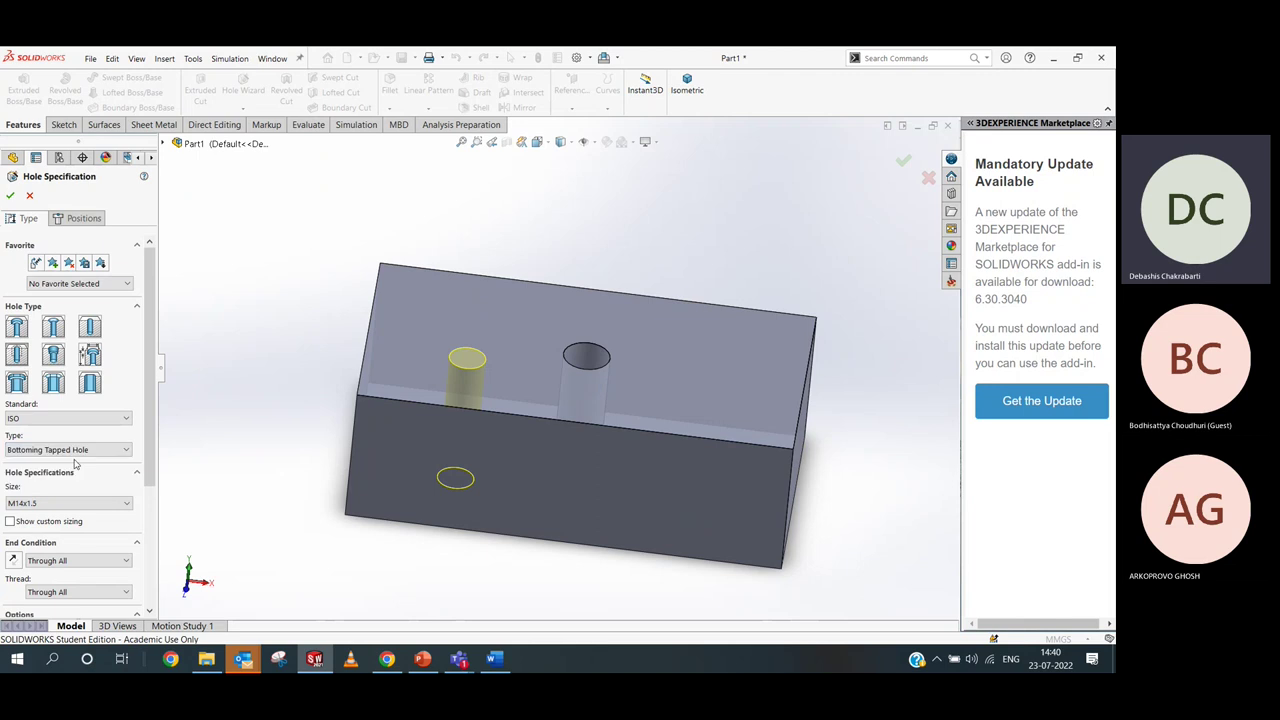
Set the bottoming tapped hole's size to M16
{"action": "scroll", "coordinate": [141, 418], "scroll_direction": "down", "scroll_amount": 3}
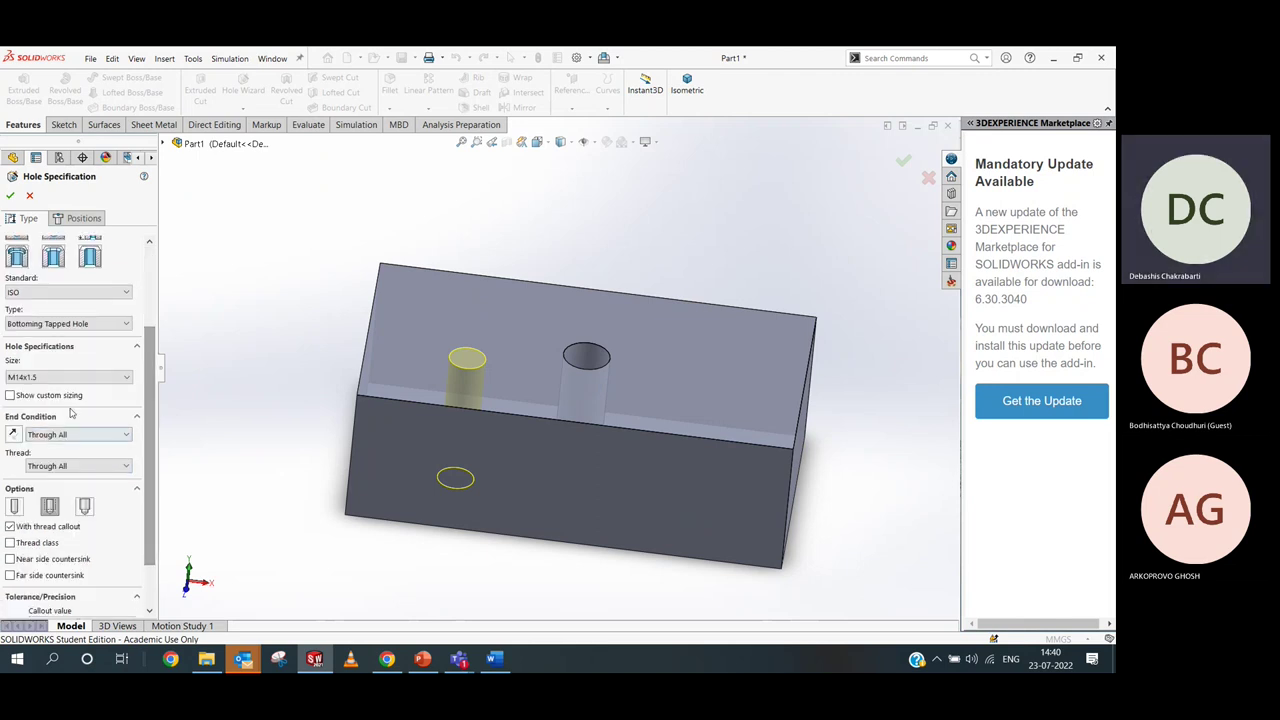
{"action": "left_click", "coordinate": [68, 377]}
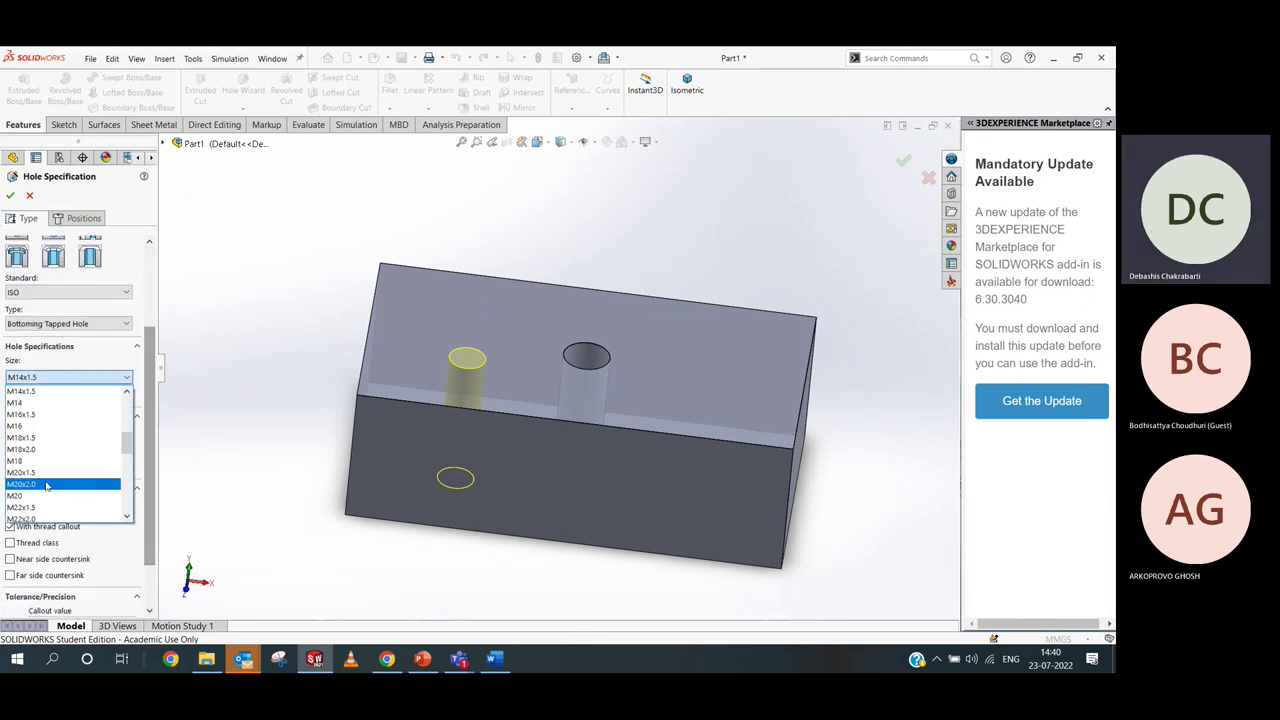
{"action": "left_click", "coordinate": [55, 425]}
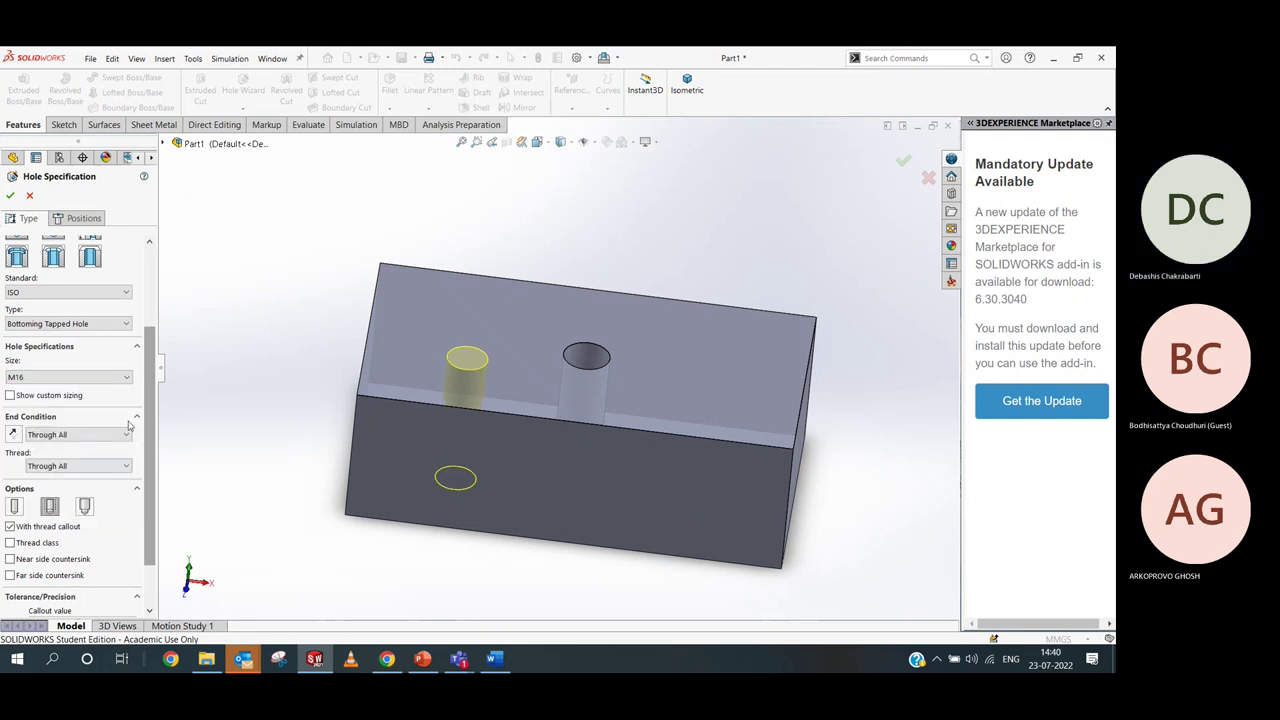
Try the tap drill diameter option for the tapped hole, and switch back to the cosmetic thread option
{"action": "left_click_drag", "start_coordinate": [146, 391], "coordinate": [146, 401]}
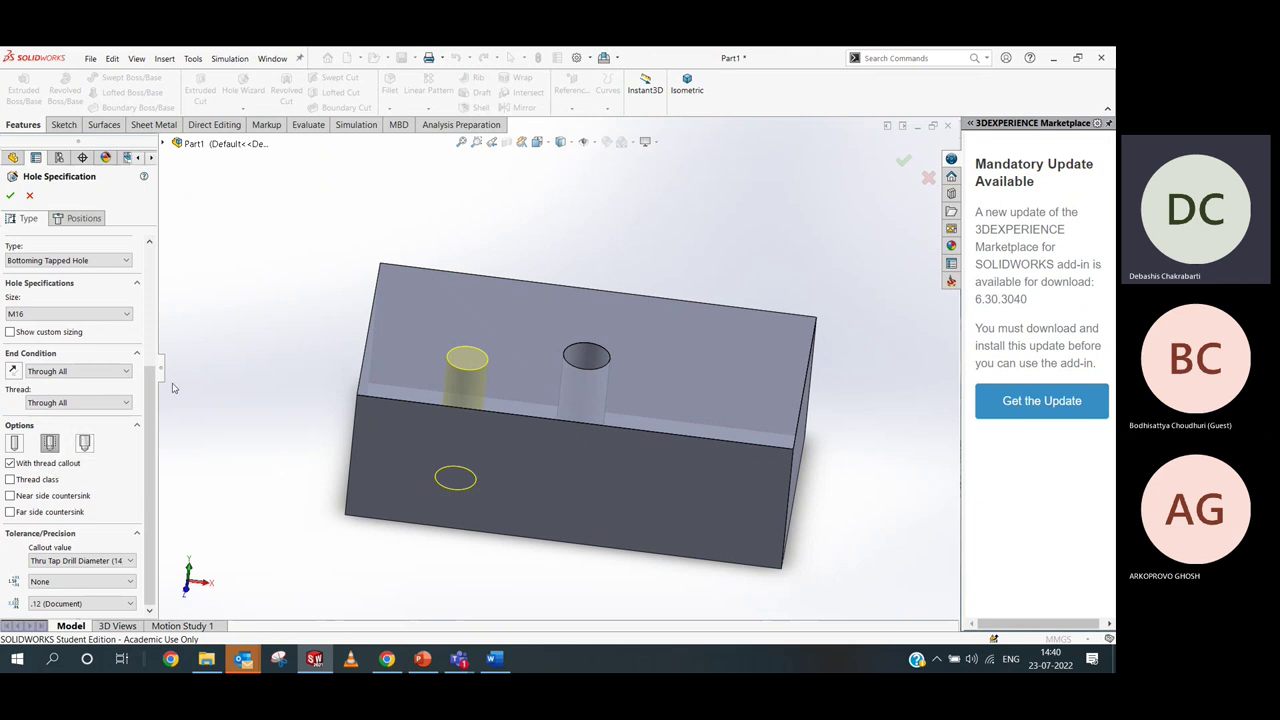
{"action": "scroll", "coordinate": [100, 420], "scroll_direction": "up", "scroll_amount": 2}
{"action": "scroll", "coordinate": [80, 440], "scroll_direction": "down", "scroll_amount": 2}
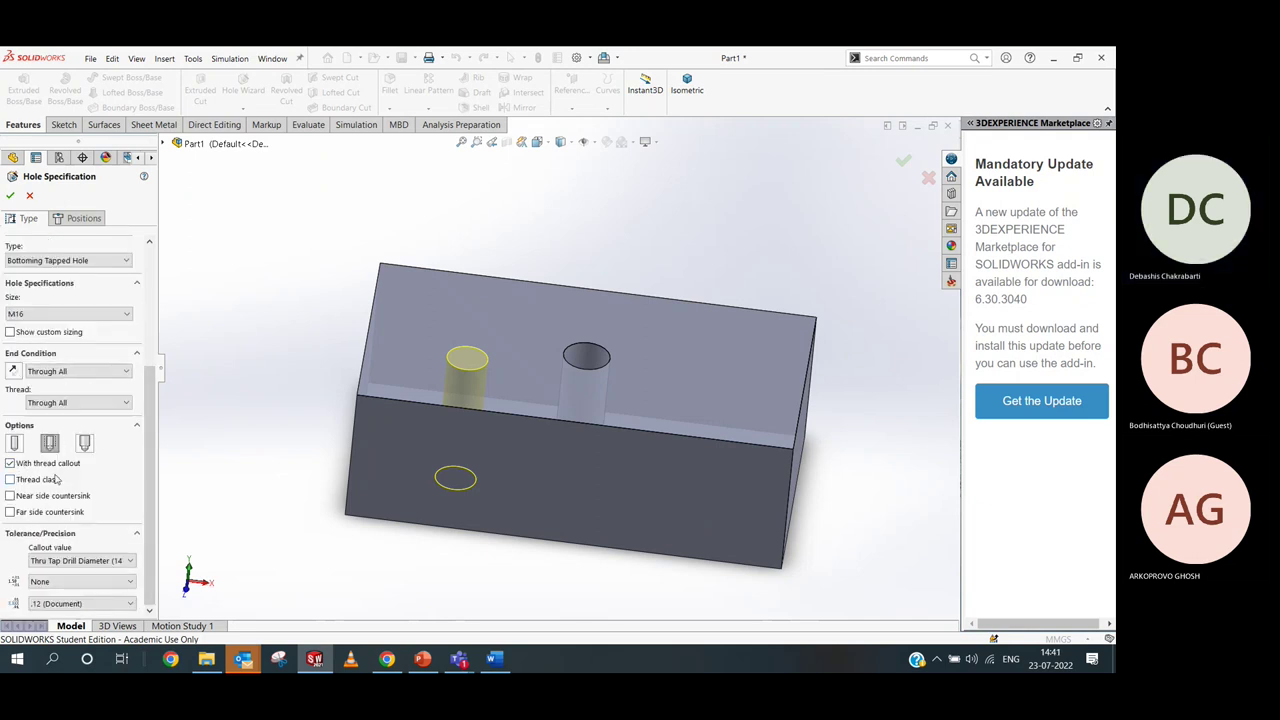
{"action": "left_click", "coordinate": [15, 445]}
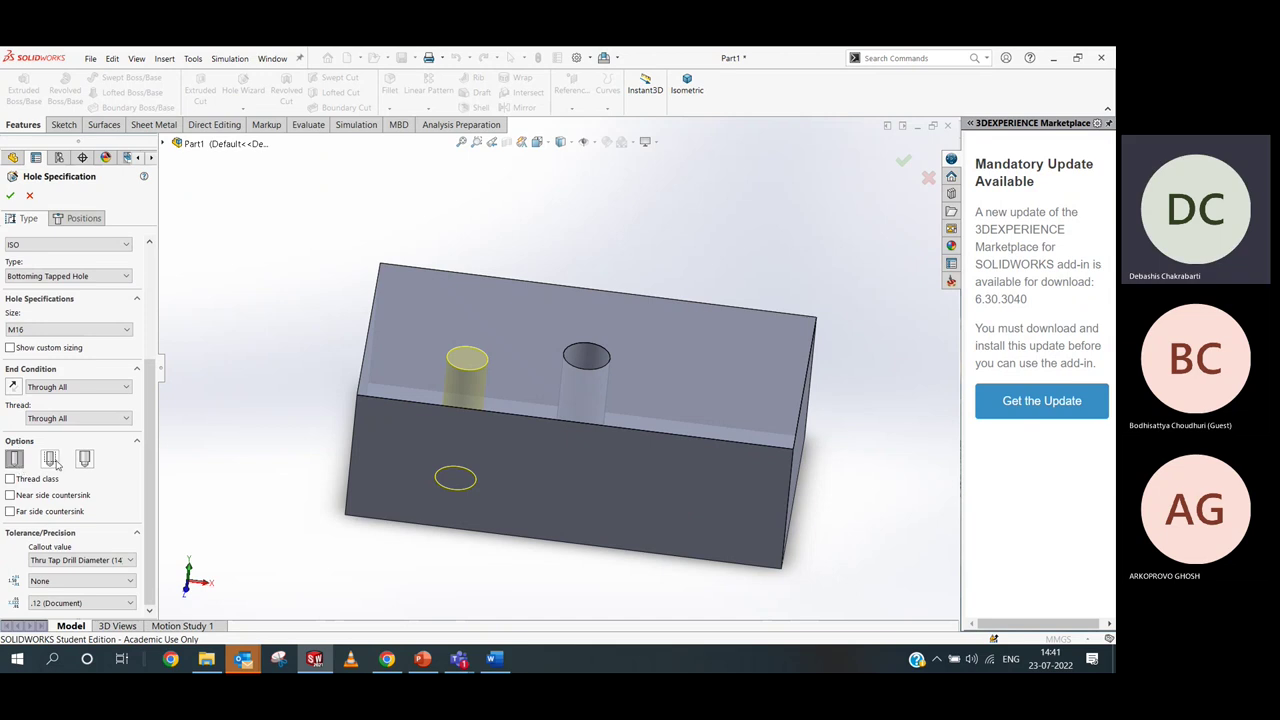
{"action": "left_click", "coordinate": [50, 458]}
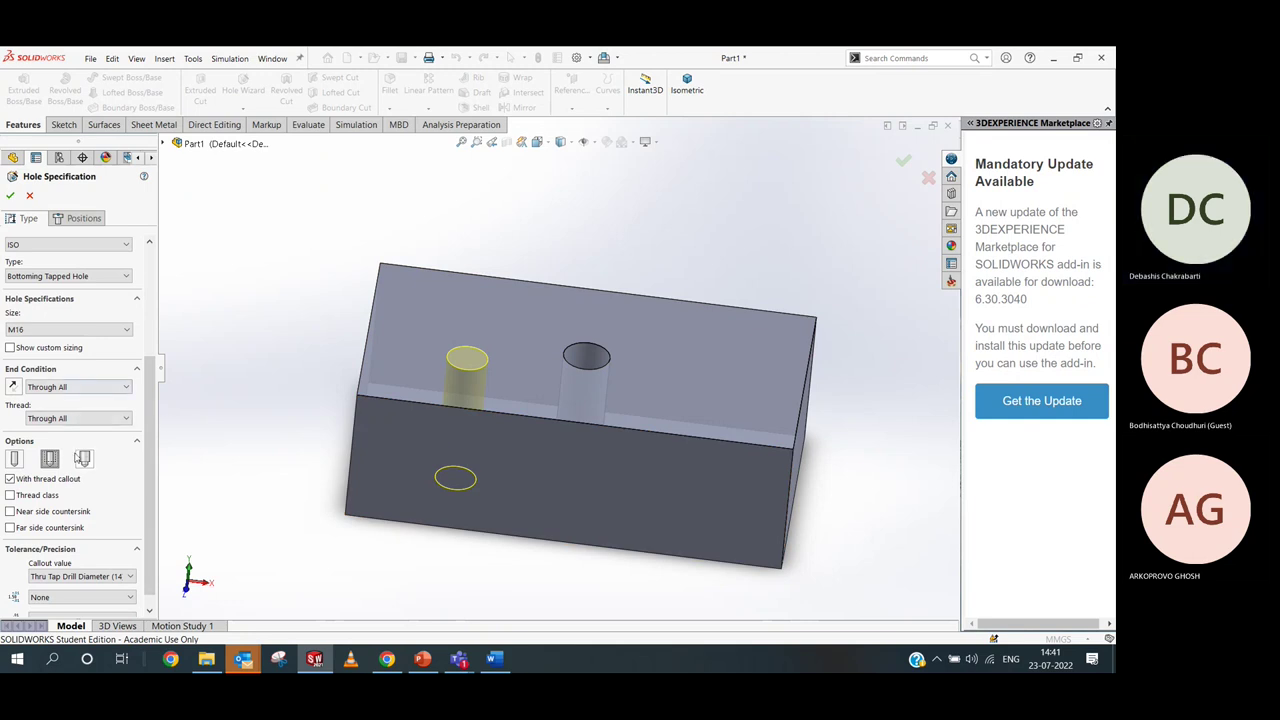
Review the tapped hole's specification and apply the M16 bottoming tapped hole with its cosmetic thread
{"action": "scroll", "coordinate": [60, 420], "scroll_direction": "up", "scroll_amount": 3}
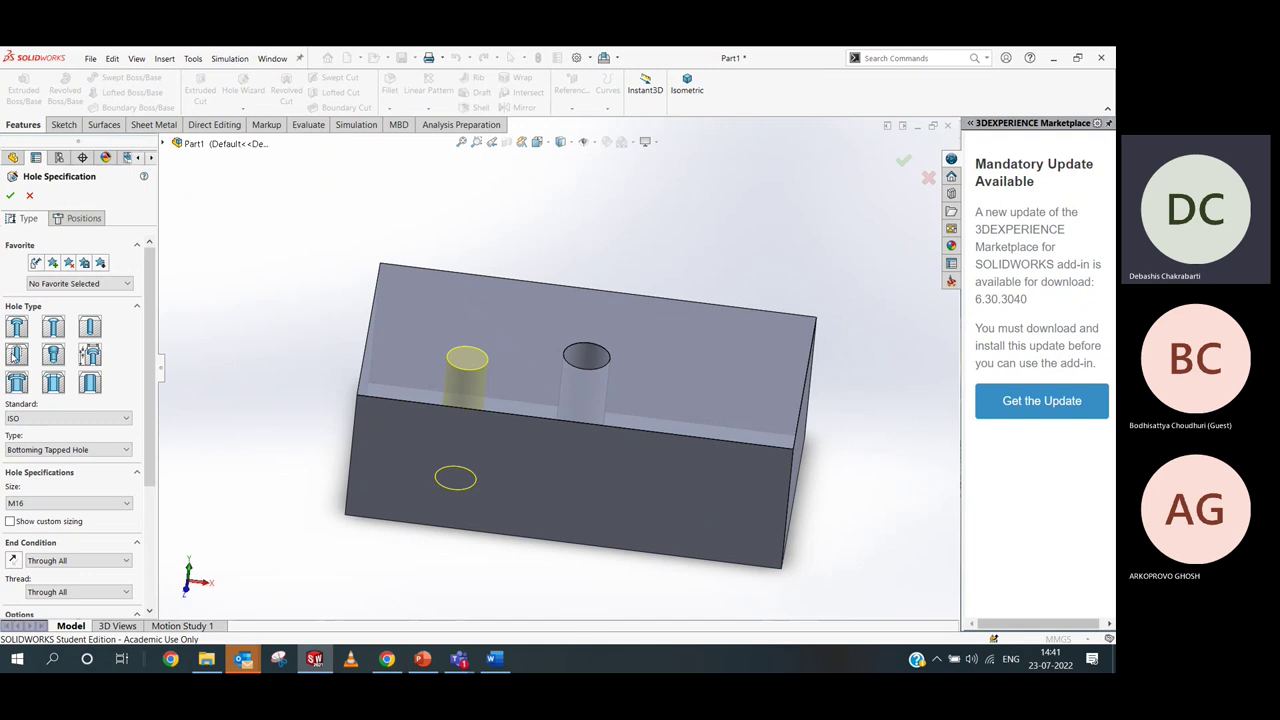
{"action": "scroll", "coordinate": [40, 340], "scroll_direction": "down", "scroll_amount": 3}
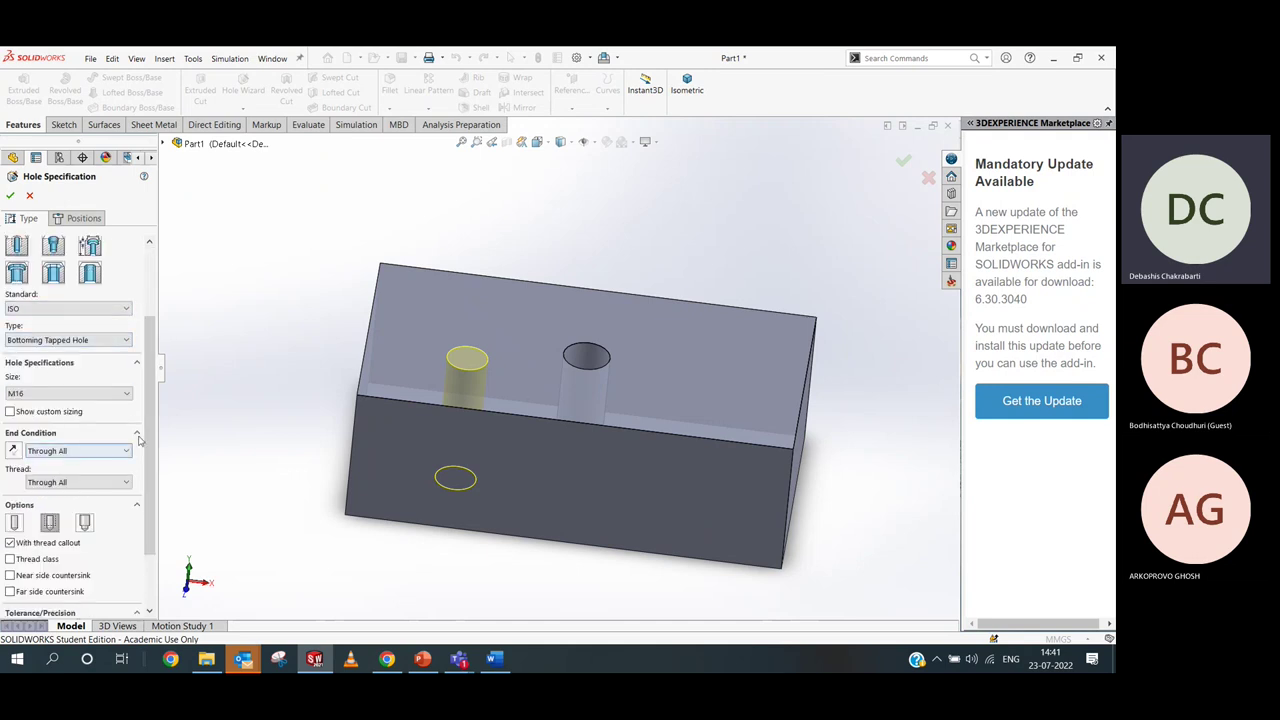
{"action": "scroll", "coordinate": [140, 440], "scroll_direction": "down", "scroll_amount": 2}
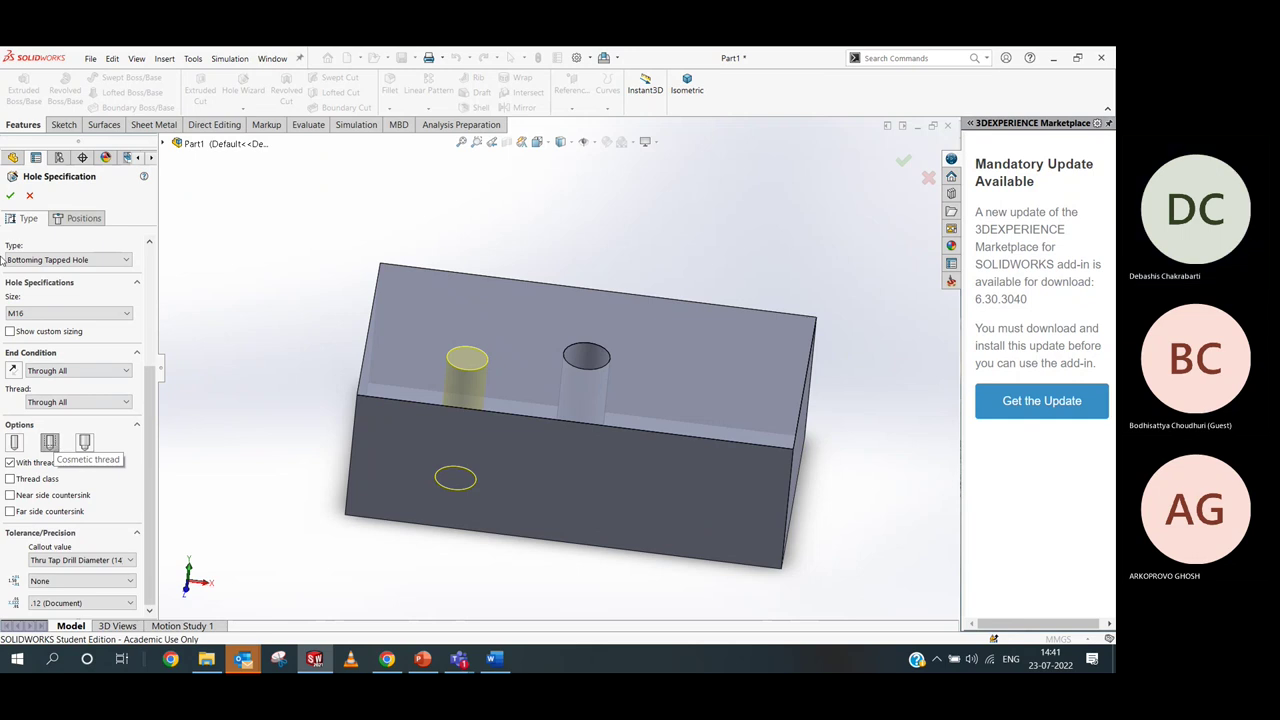
{"action": "key", "text": "Return"}
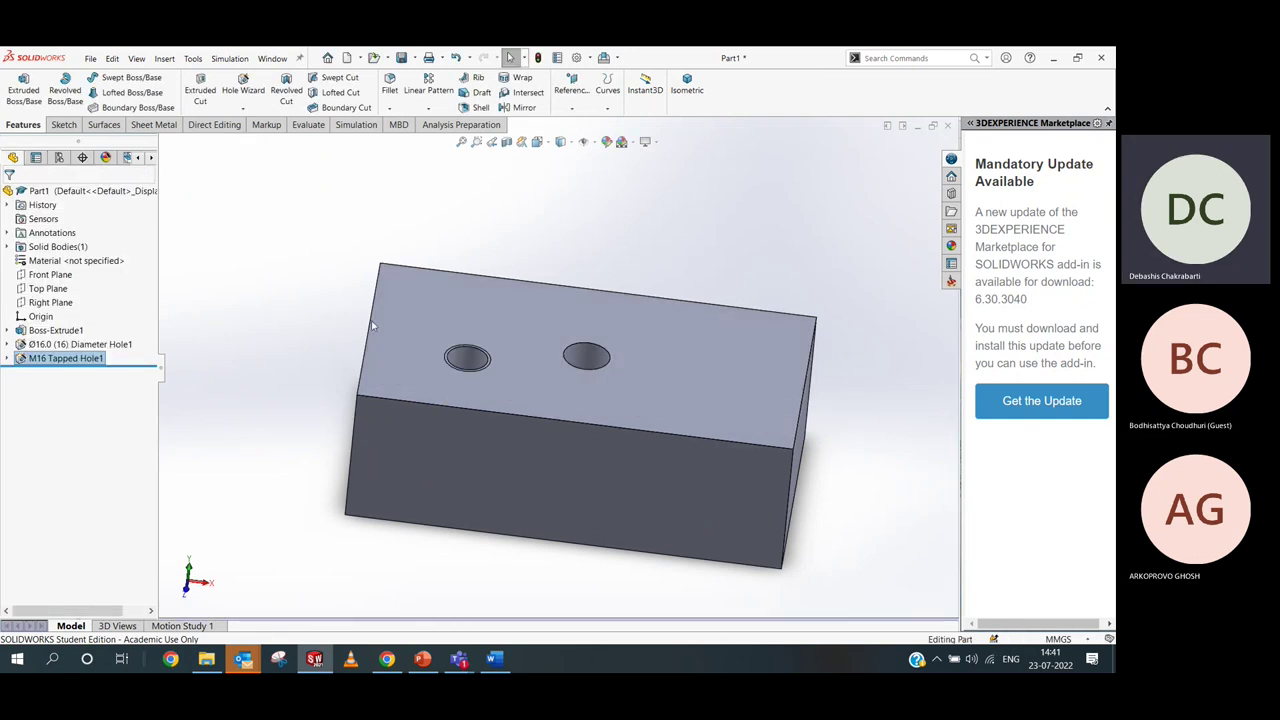
Check the Display, Hole Wizard/Toolbox and FeatureManager system options and the drafting standard for a thread display setting, including the assembly transparency choices
{"action": "left_click", "coordinate": [576, 58]}
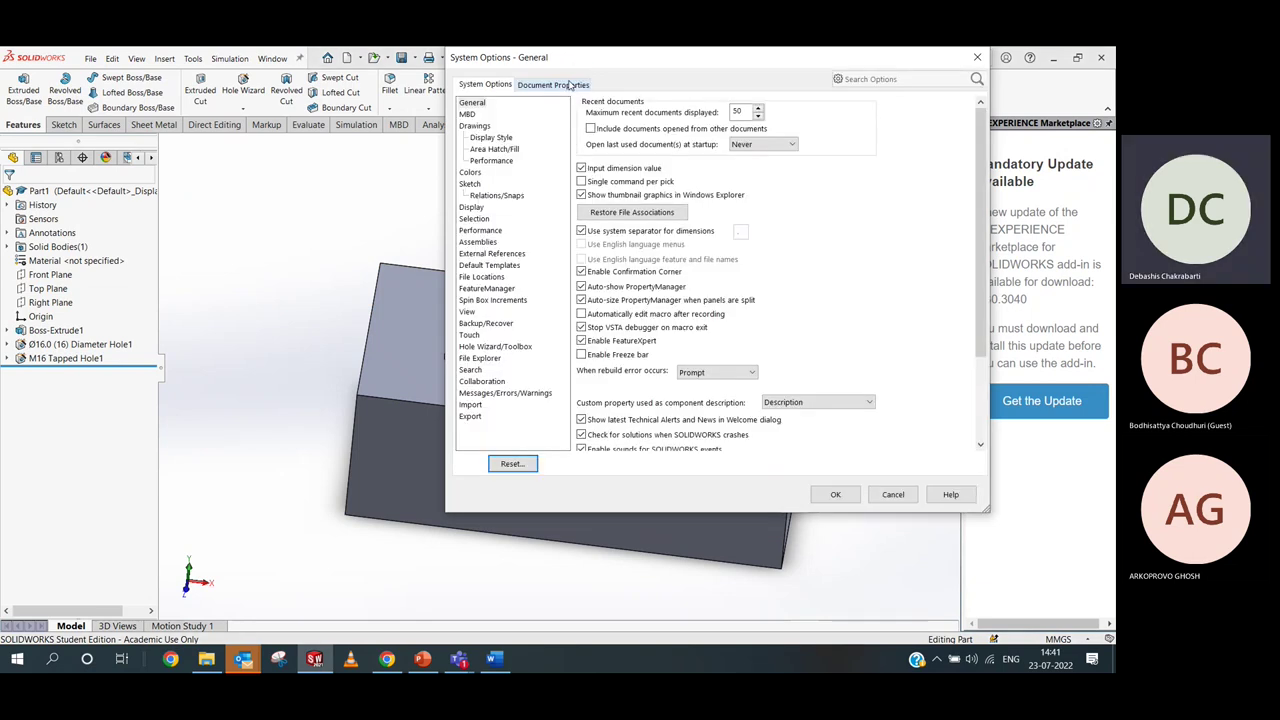
{"action": "left_click", "coordinate": [471, 208]}
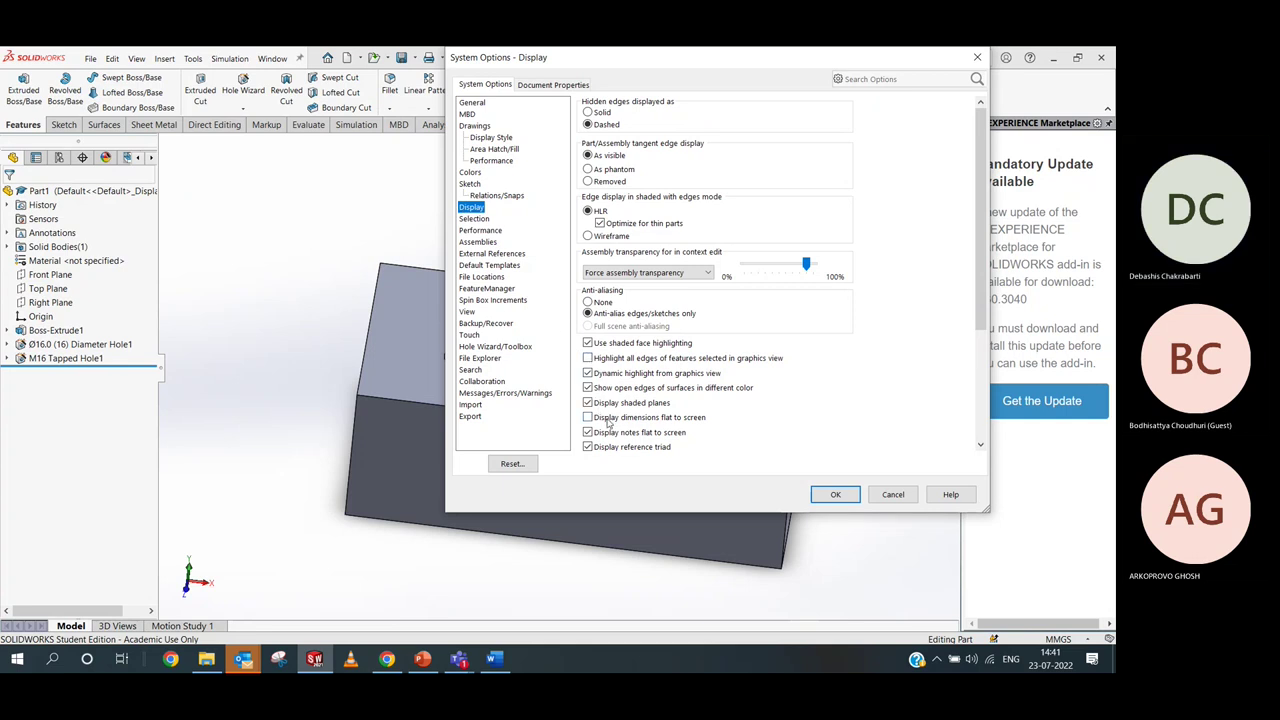
{"action": "left_click", "coordinate": [482, 348]}
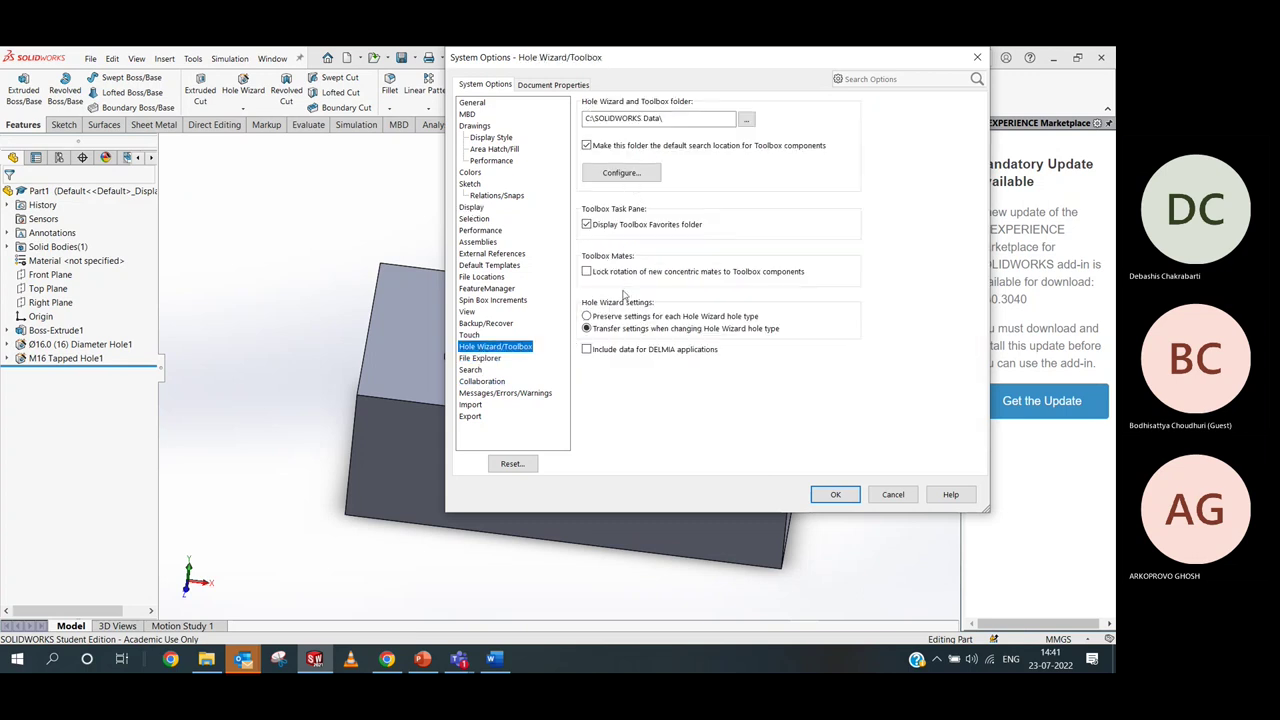
{"action": "left_click", "coordinate": [479, 288]}
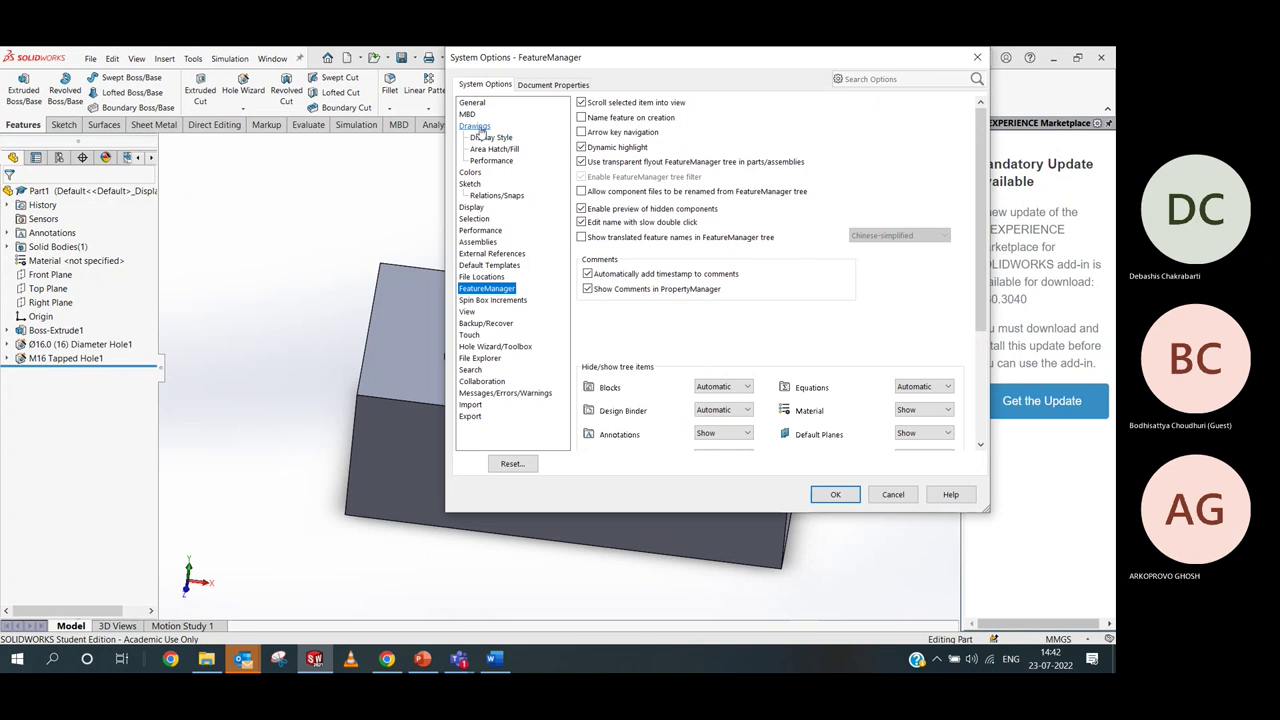
{"action": "left_click", "coordinate": [530, 85]}
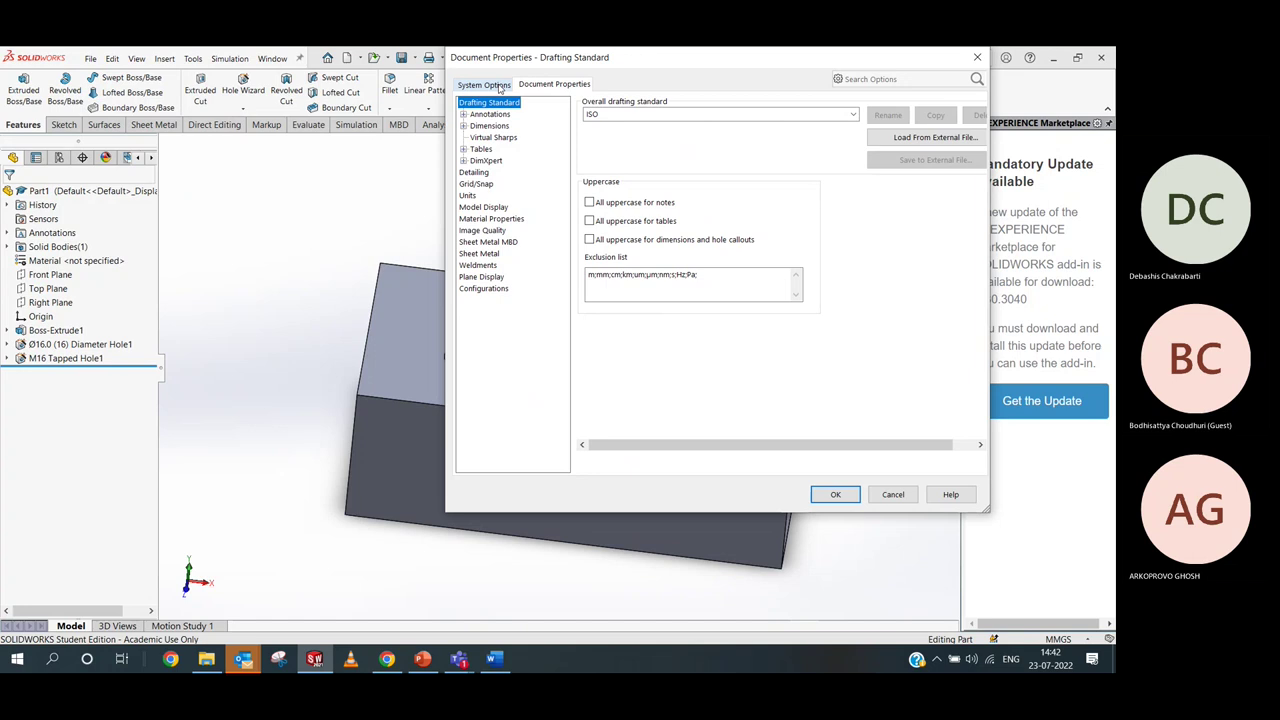
{"action": "left_click", "coordinate": [499, 87]}
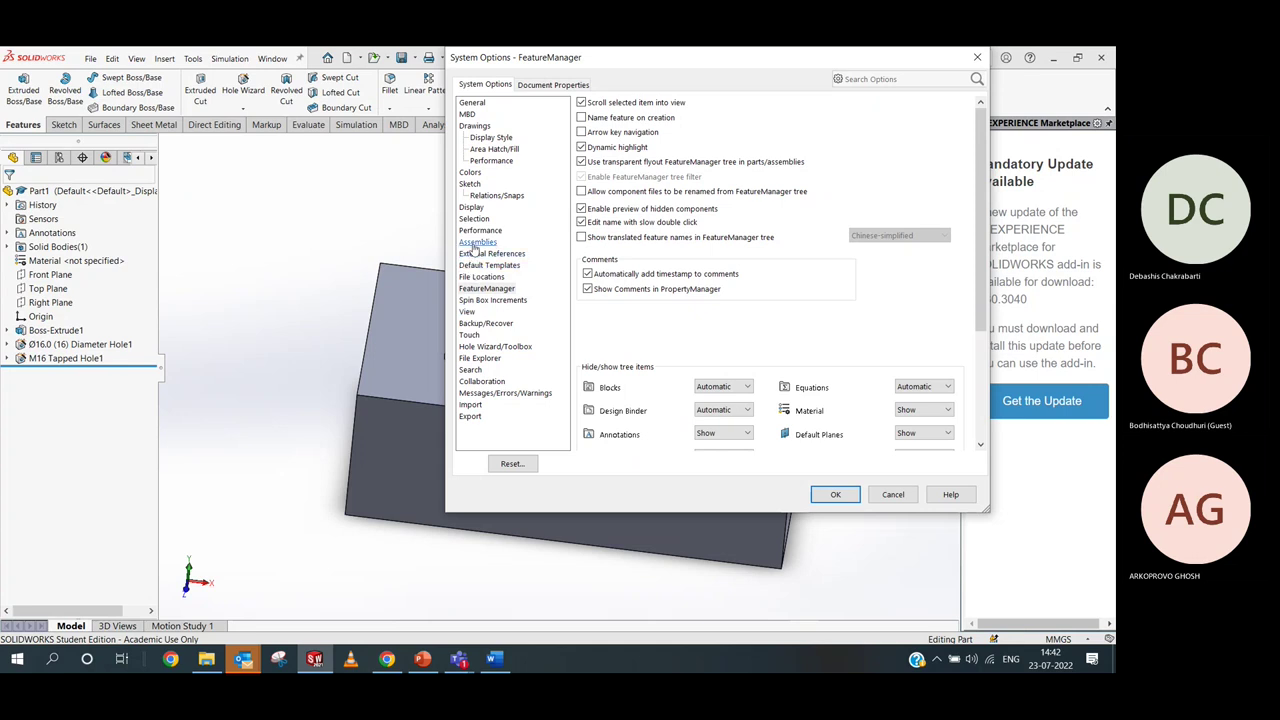
{"action": "left_click", "coordinate": [472, 207]}
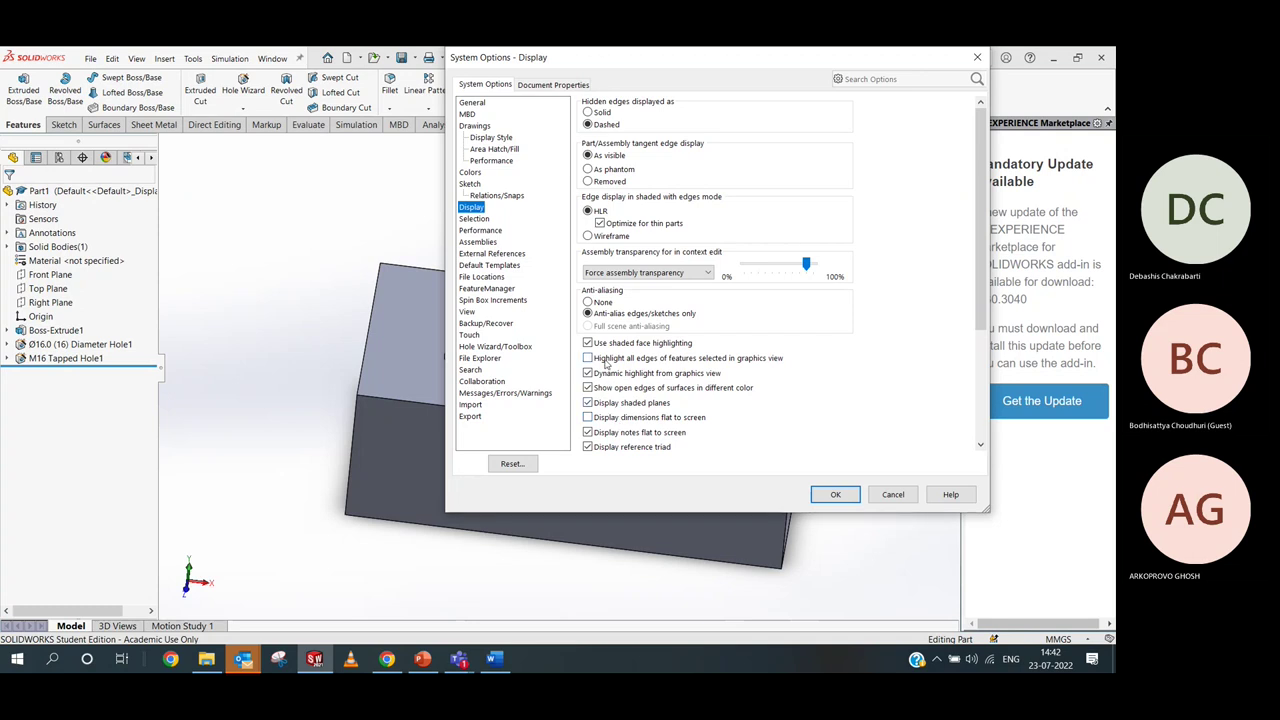
{"action": "left_click", "coordinate": [645, 273]}
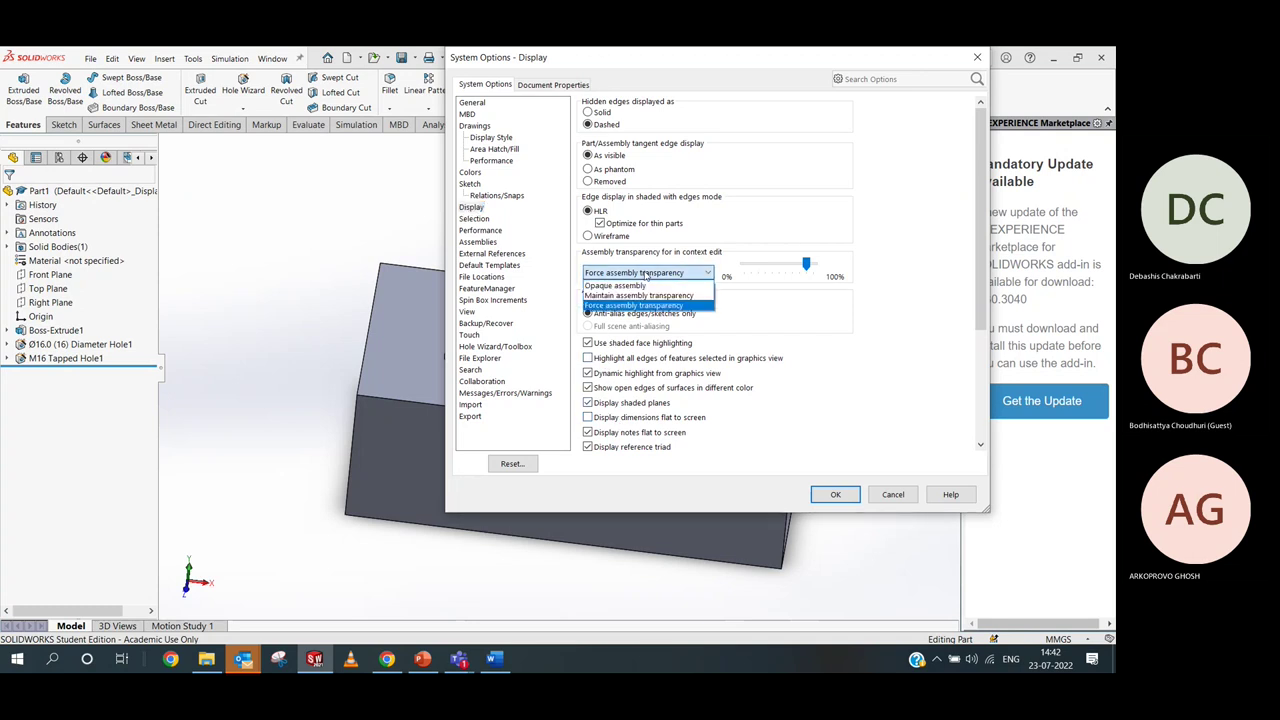
{"action": "left_click", "coordinate": [648, 273]}
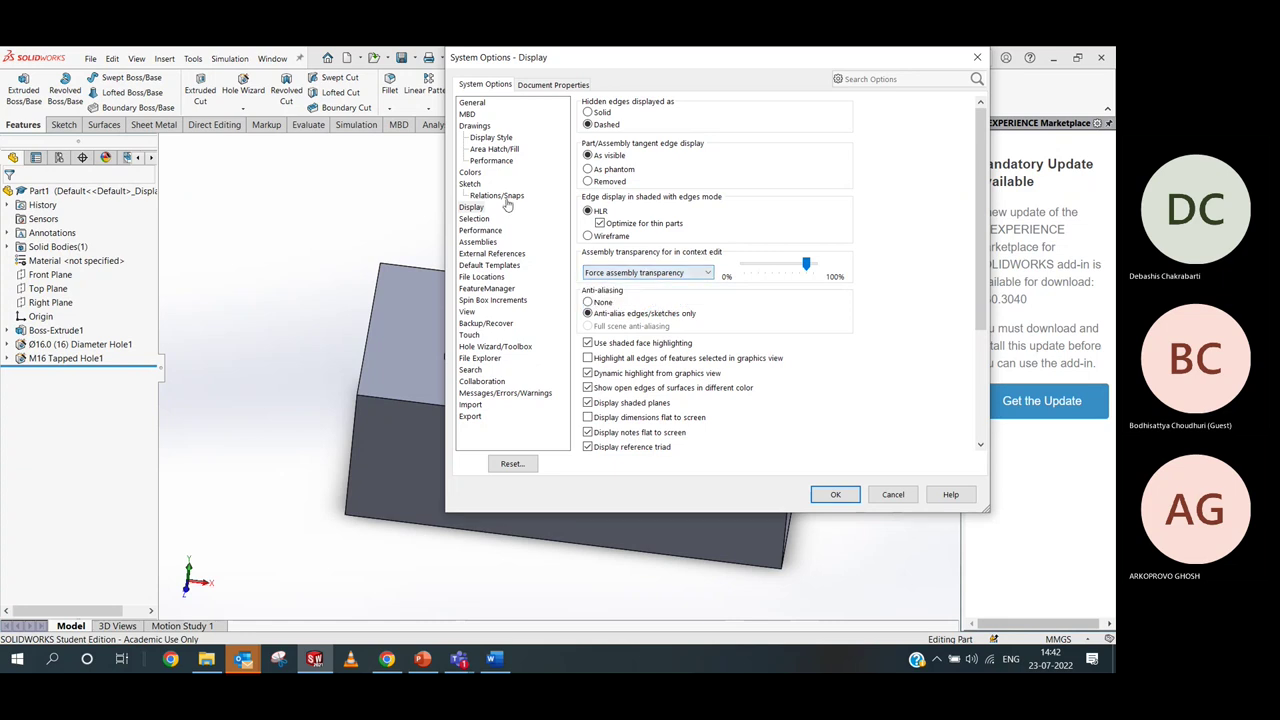
Examine the Sketch, General, Hole Wizard/Toolbox, Touch, Backup/Recover, View, FeatureManager and Search system options for a thread display setting
{"action": "left_click", "coordinate": [469, 185]}
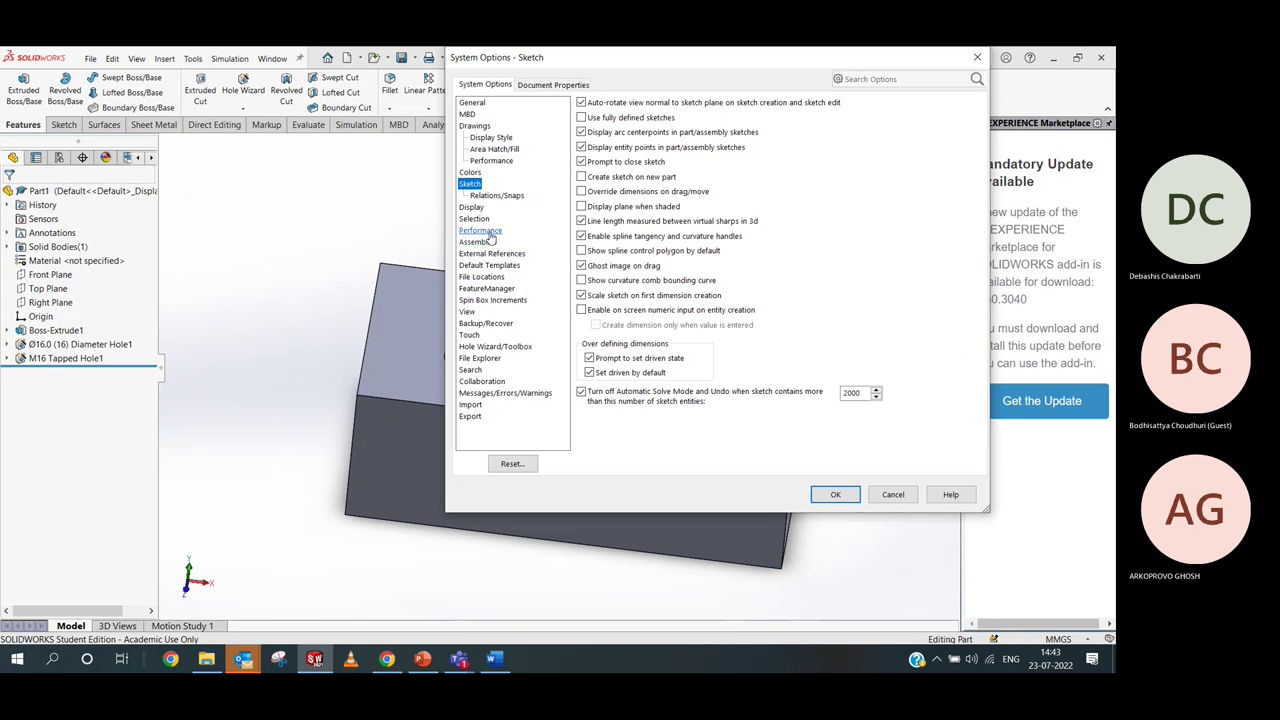
{"action": "left_click", "coordinate": [471, 103]}
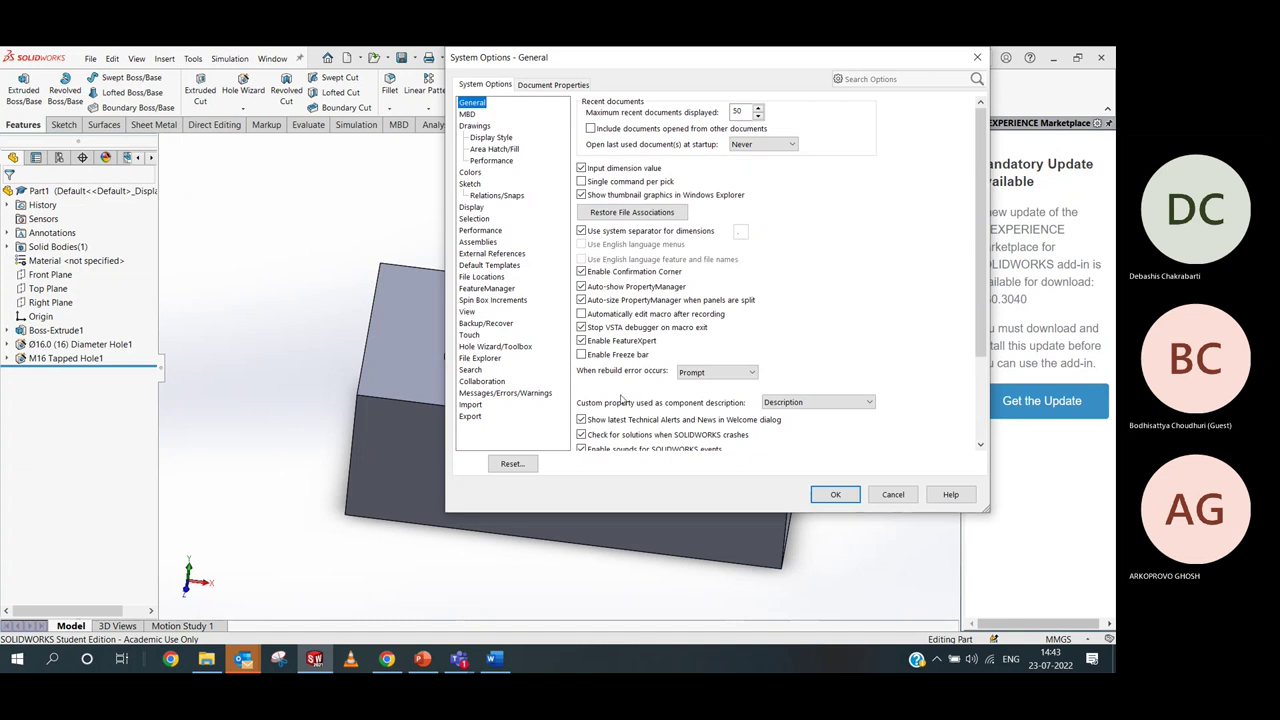
{"action": "scroll", "coordinate": [610, 362], "scroll_direction": "down", "scroll_amount": 3}
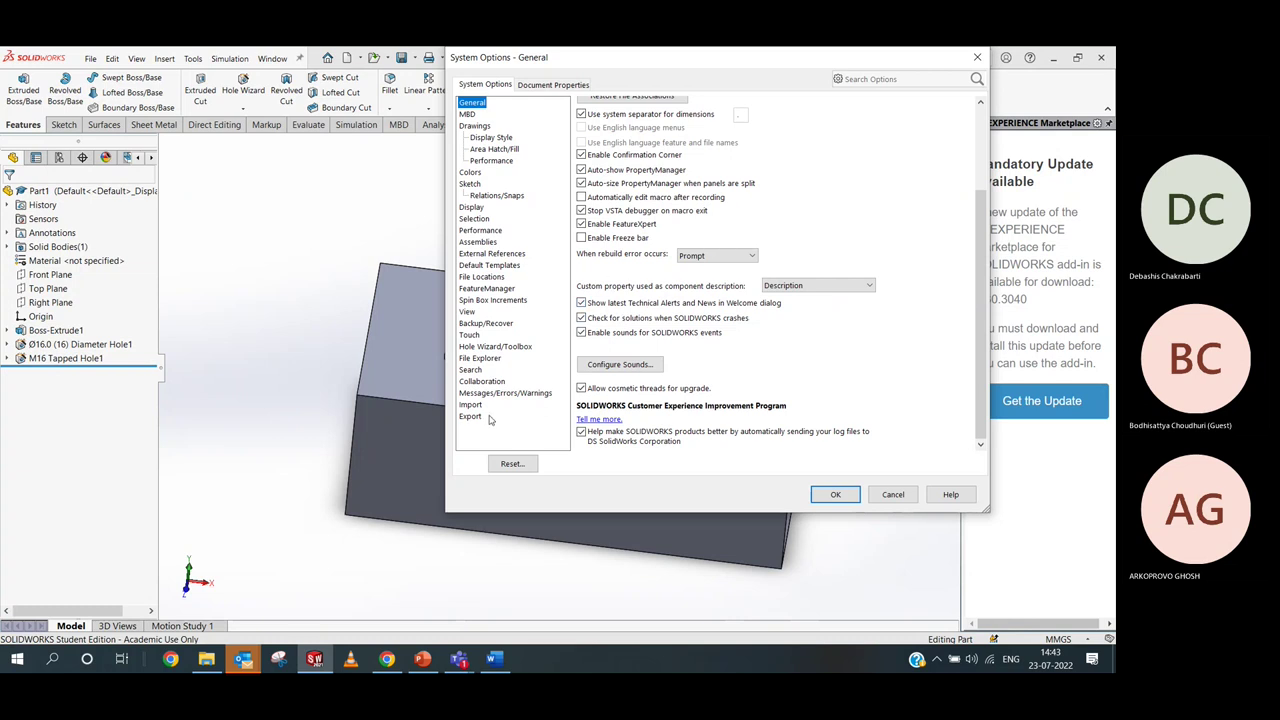
{"action": "left_click", "coordinate": [486, 348]}
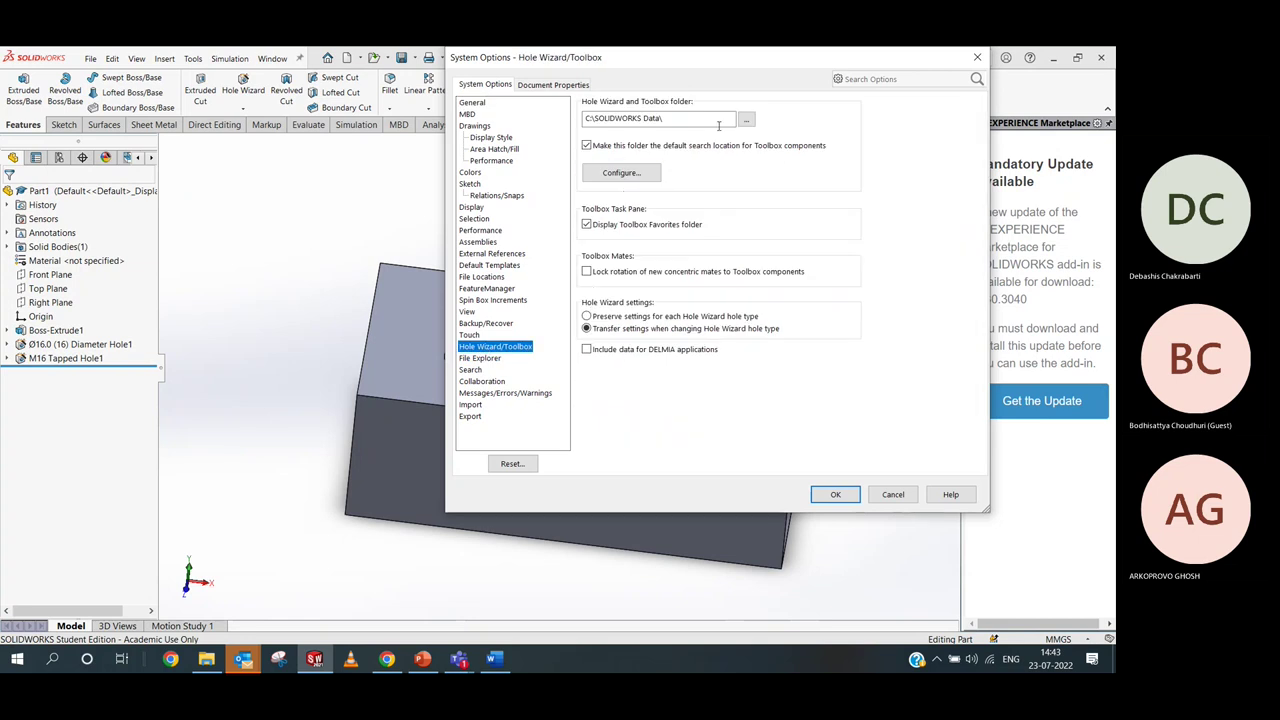
{"action": "left_click", "coordinate": [475, 335]}
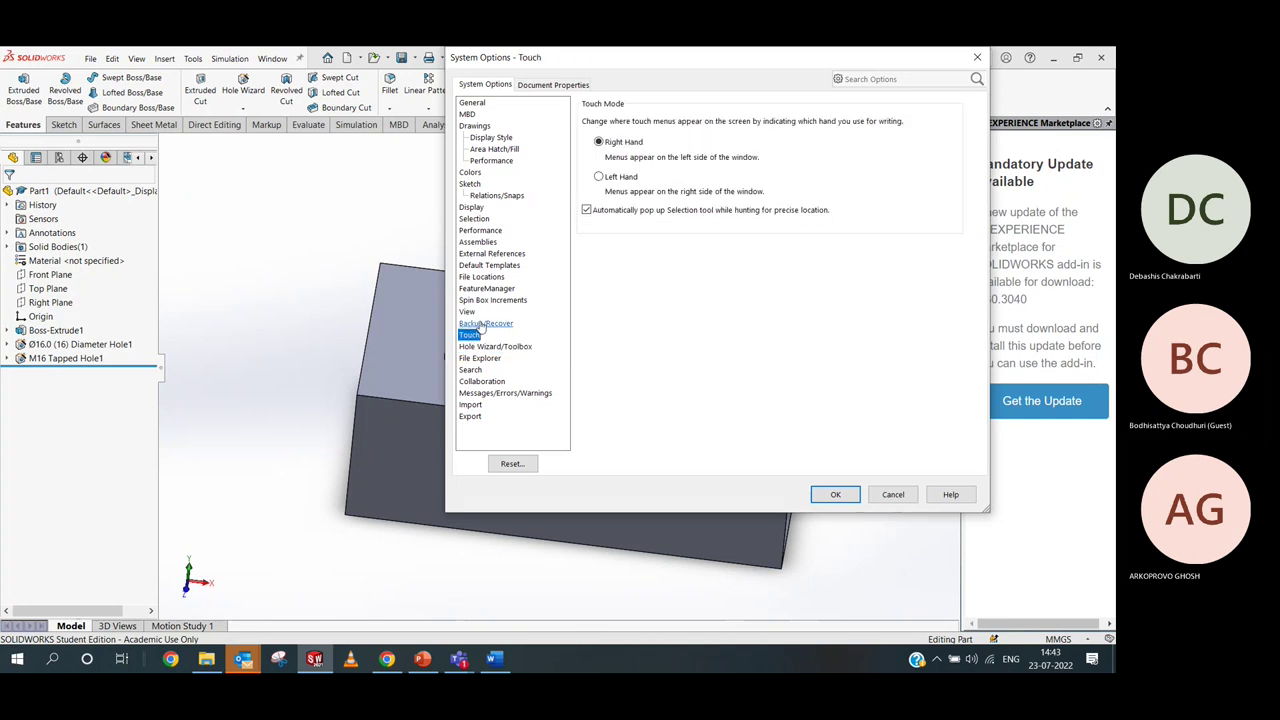
{"action": "left_click", "coordinate": [483, 324]}
{"action": "left_click", "coordinate": [470, 313]}
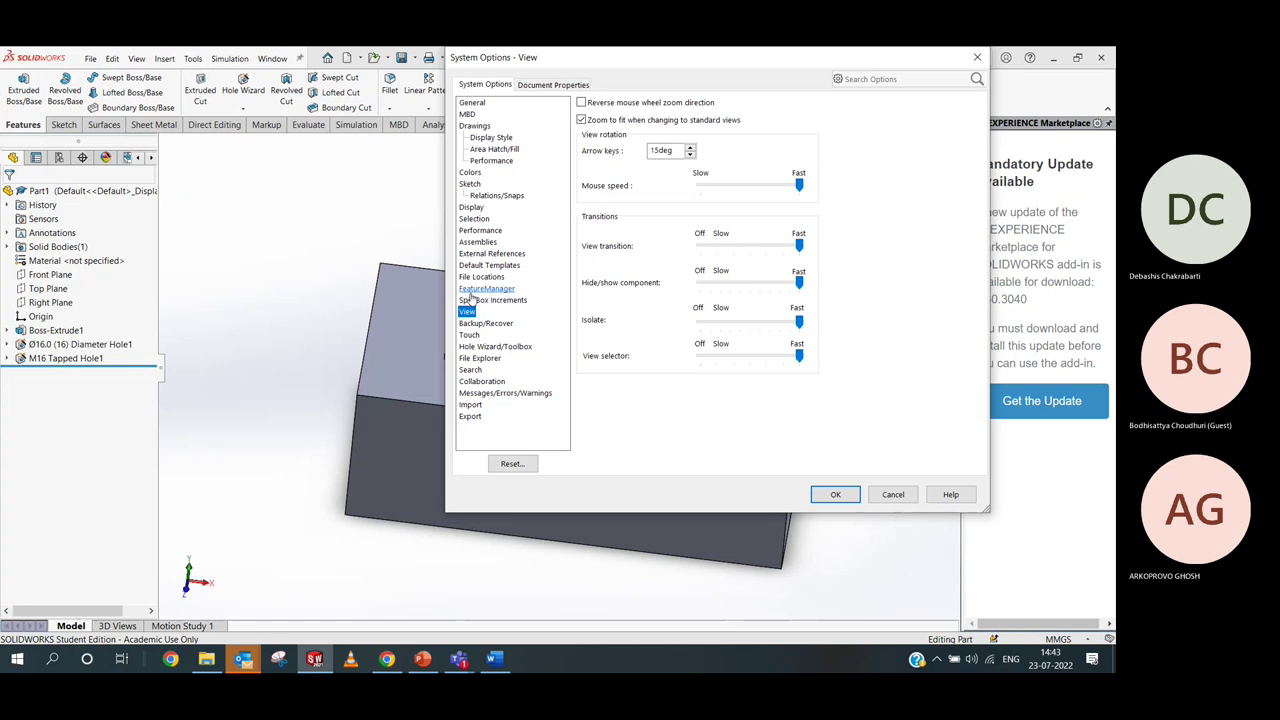
{"action": "left_click", "coordinate": [480, 289]}
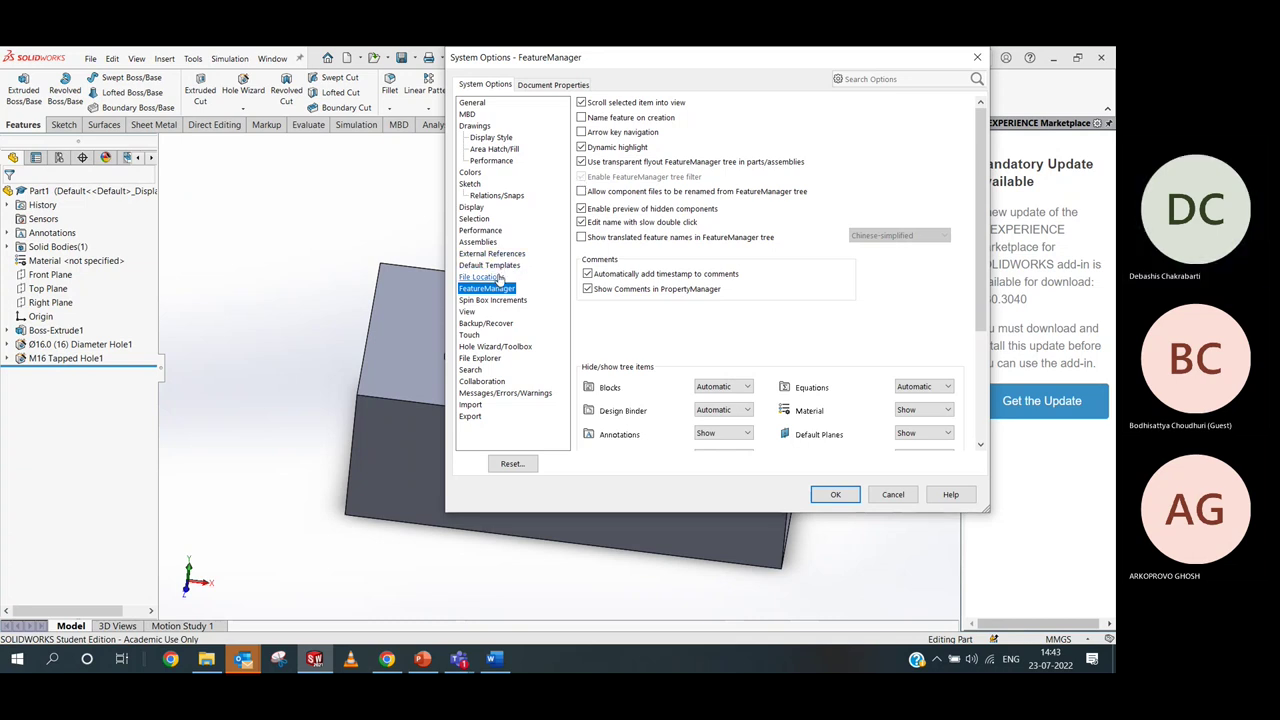
{"action": "left_click", "coordinate": [472, 370]}
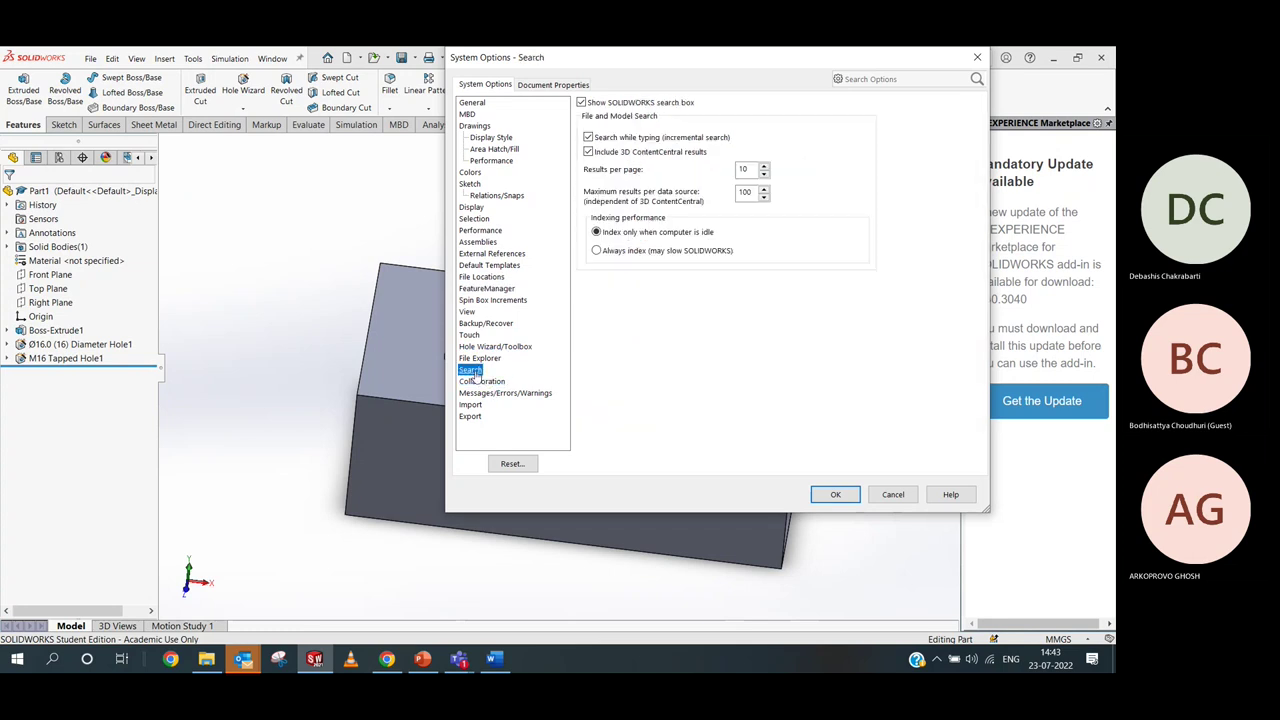
Examine the drawing display style and the full Display system options, and close the options without changes
{"action": "left_click", "coordinate": [480, 139]}
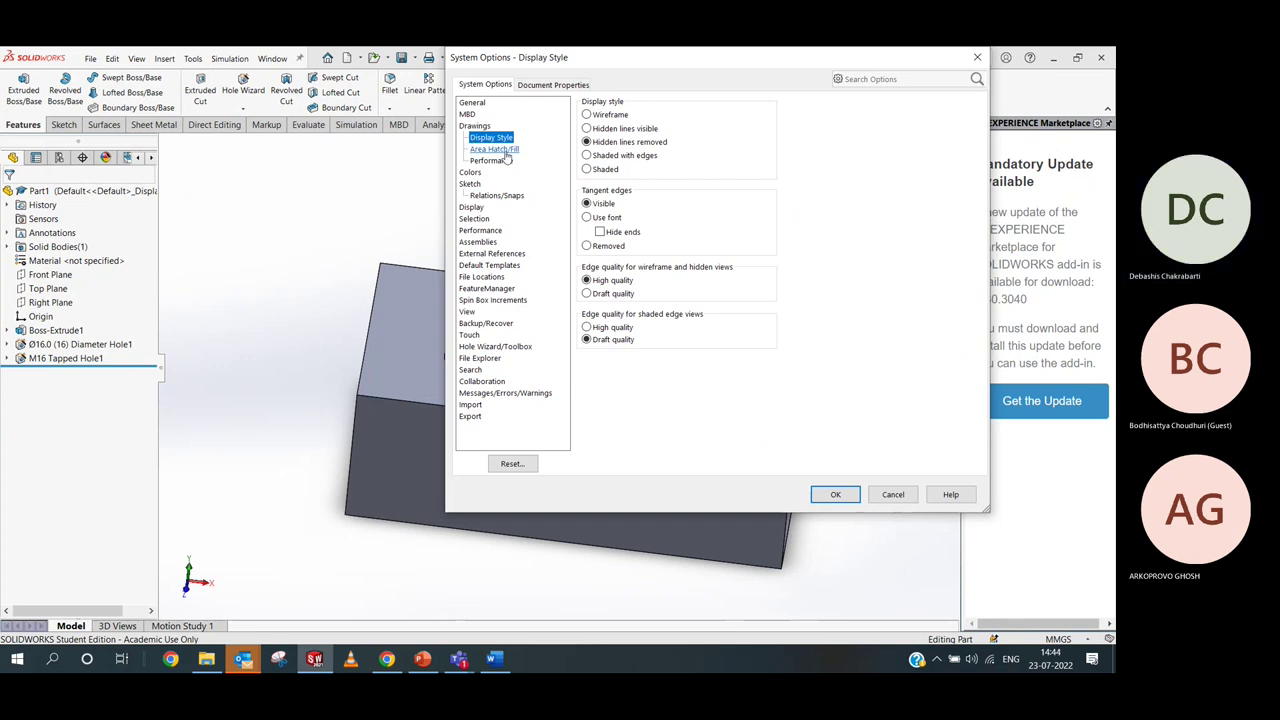
{"action": "left_click", "coordinate": [504, 150]}
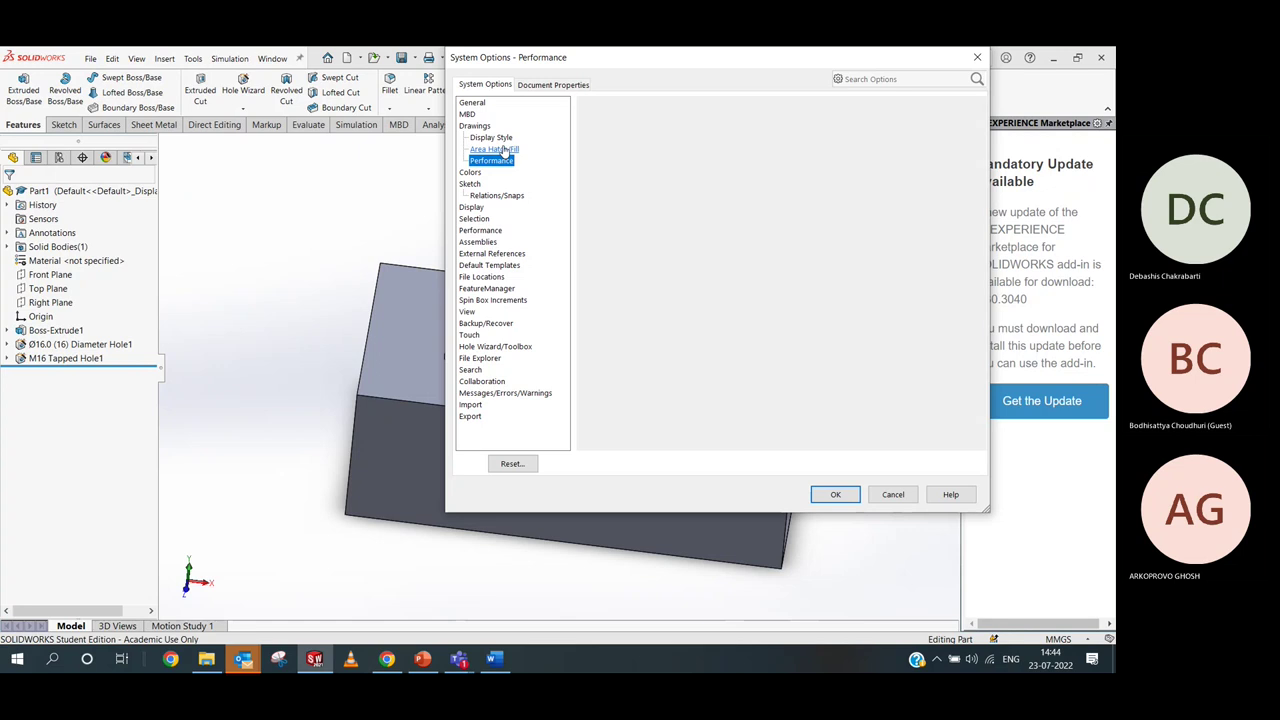
{"action": "left_click", "coordinate": [491, 137]}
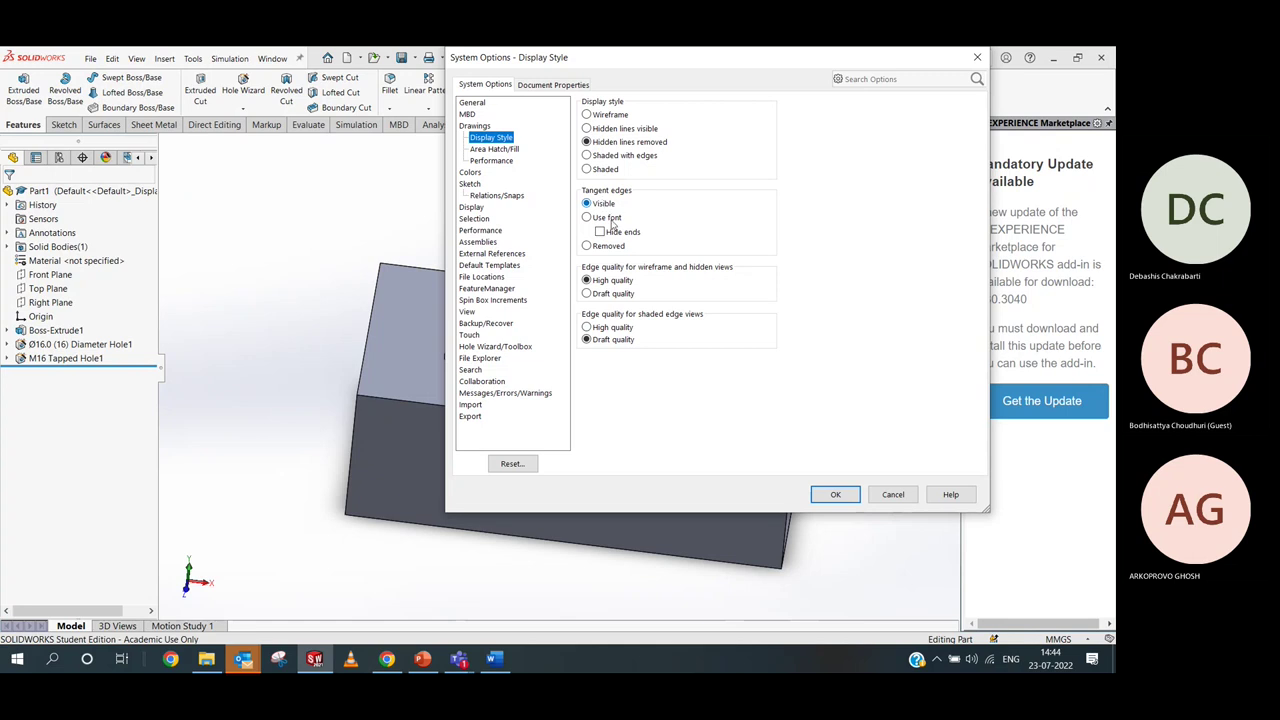
{"action": "left_click", "coordinate": [471, 206]}
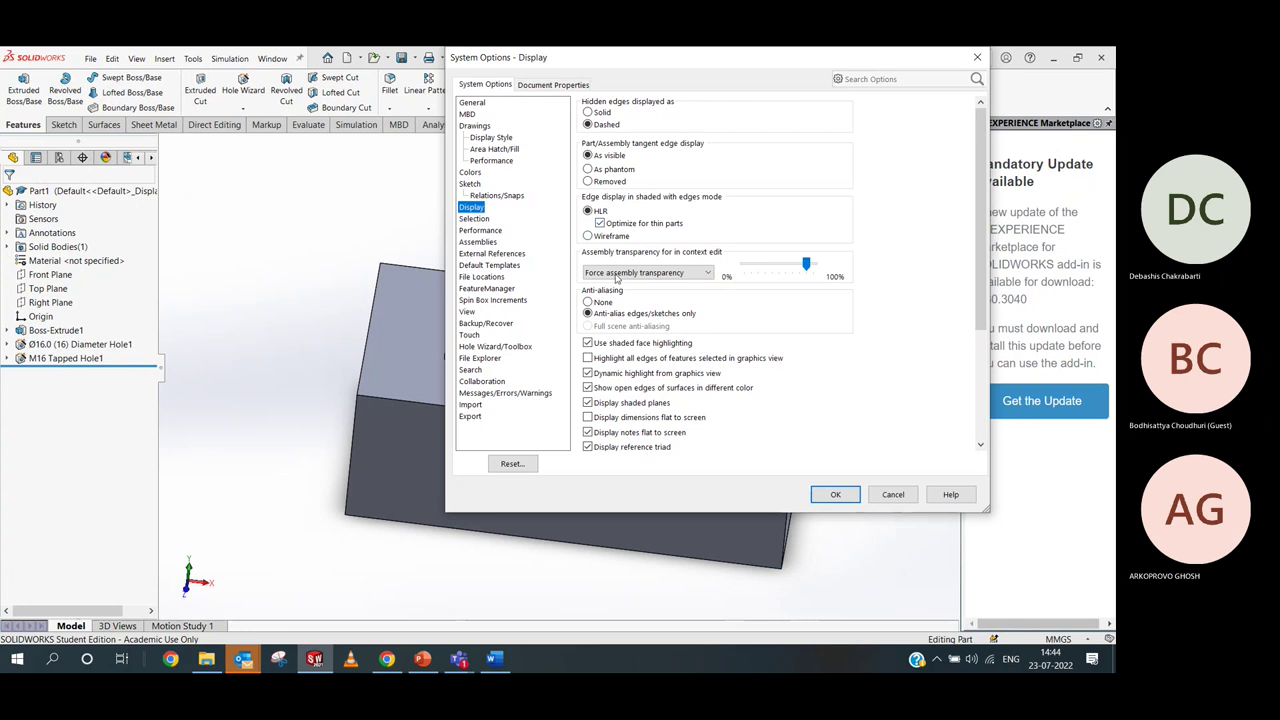
{"action": "scroll", "coordinate": [620, 321], "scroll_direction": "down", "scroll_amount": 5}
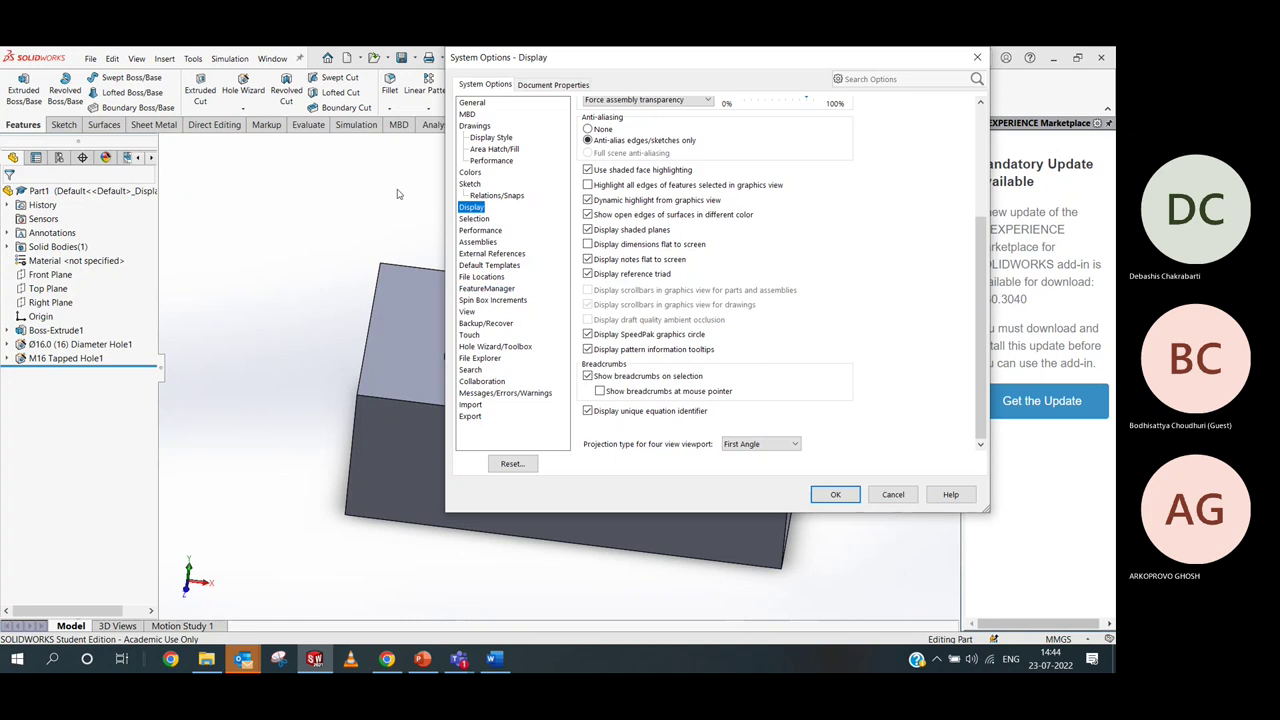
{"action": "left_click", "coordinate": [979, 57]}
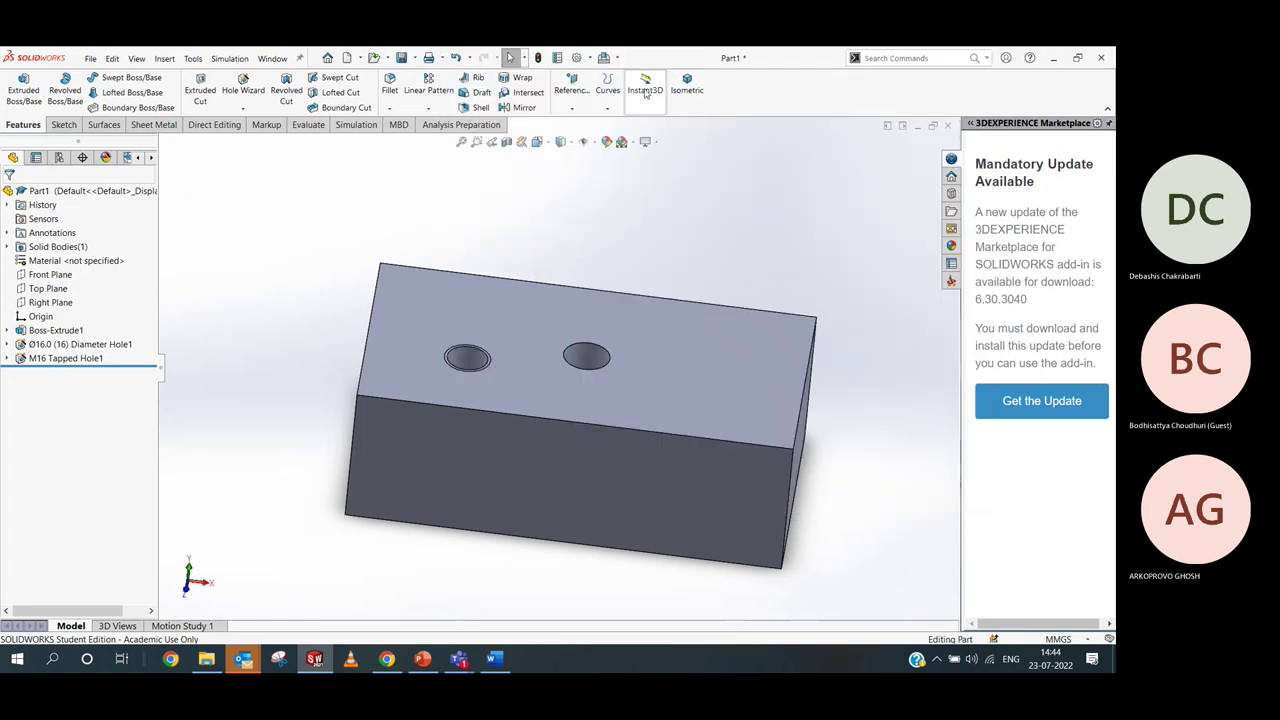
Try to turn on shaded cosmetic threads in the display filter of the document's Detailing properties
{"action": "left_click", "coordinate": [590, 58]}
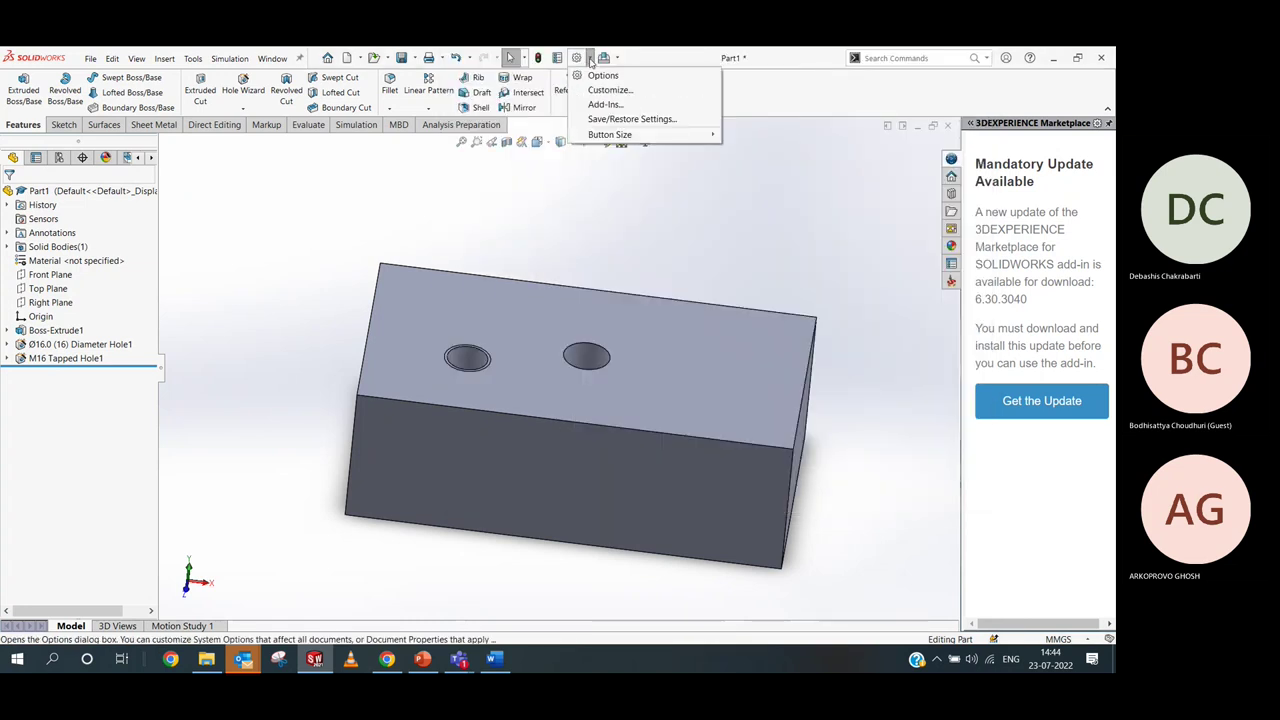
{"action": "left_click", "coordinate": [601, 75]}
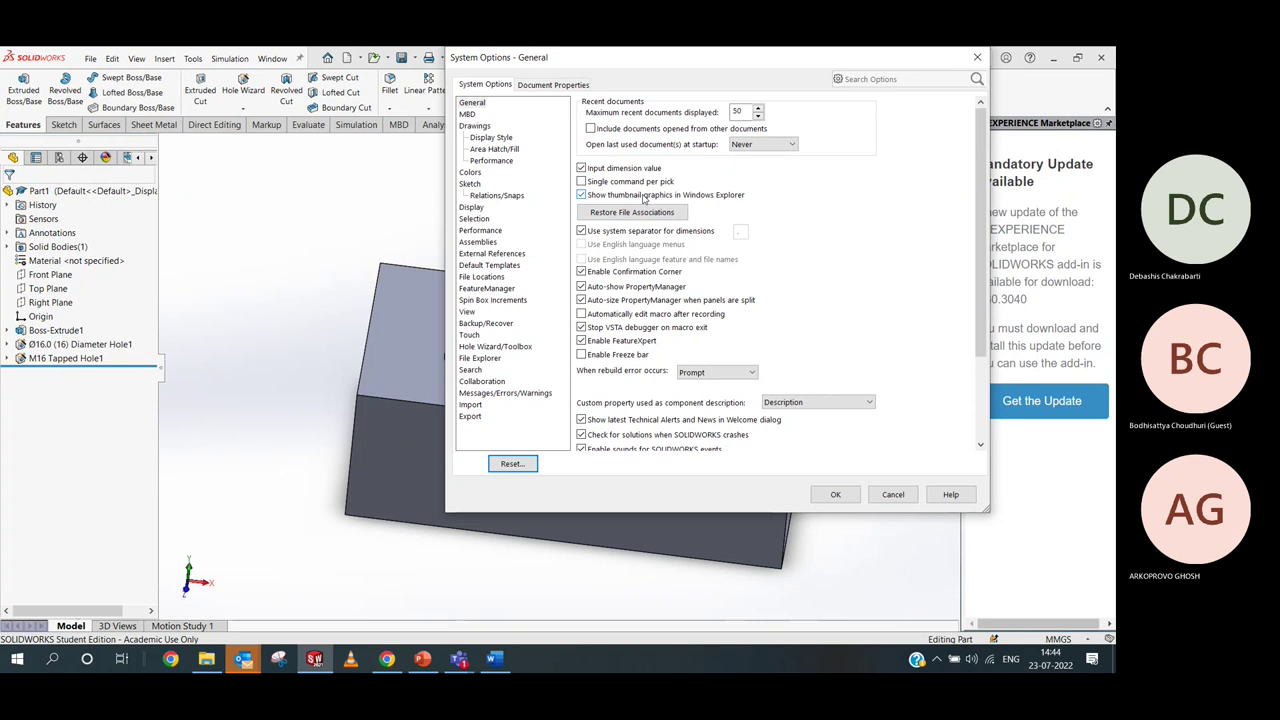
{"action": "left_click", "coordinate": [548, 85]}
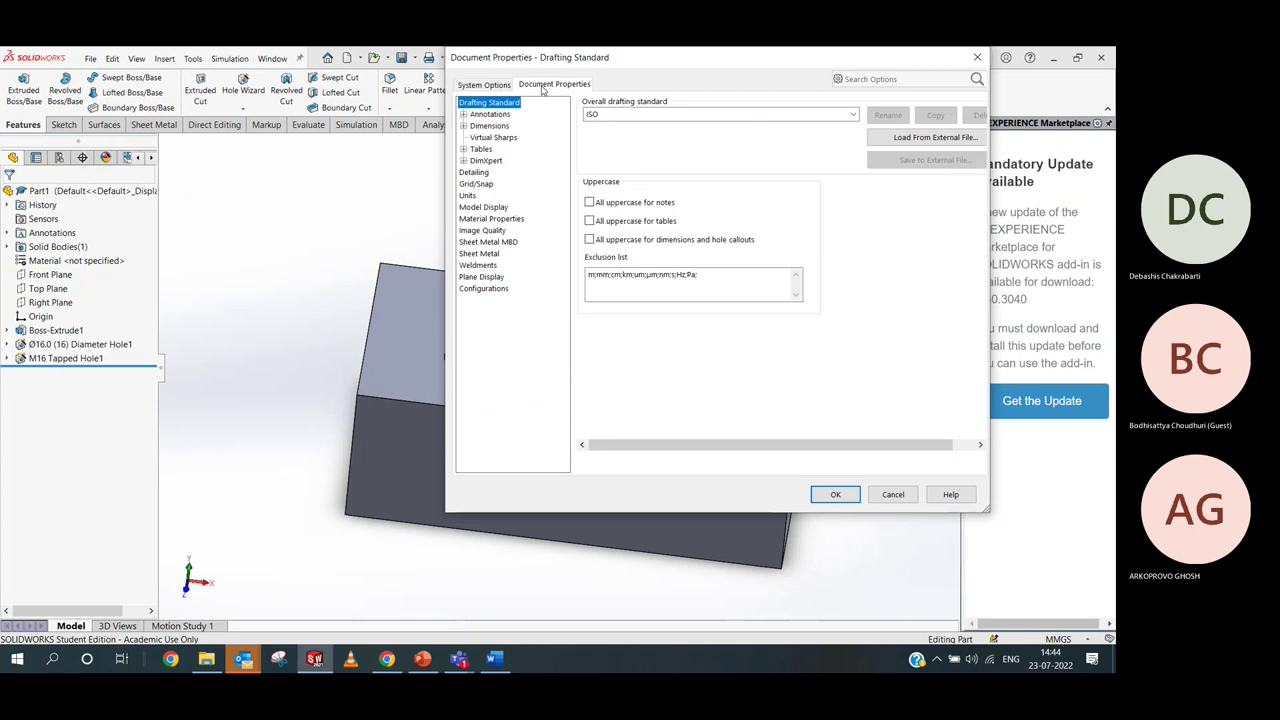
{"action": "left_click", "coordinate": [490, 115]}
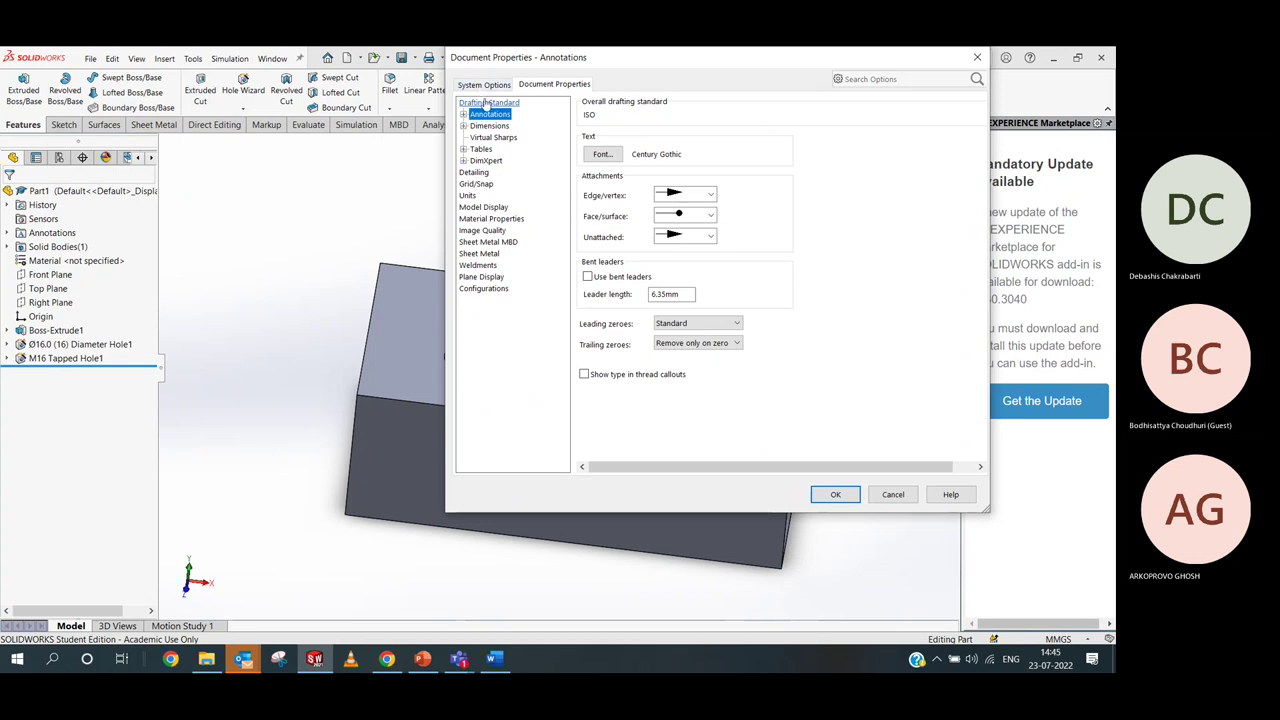
{"action": "left_click", "coordinate": [474, 173]}
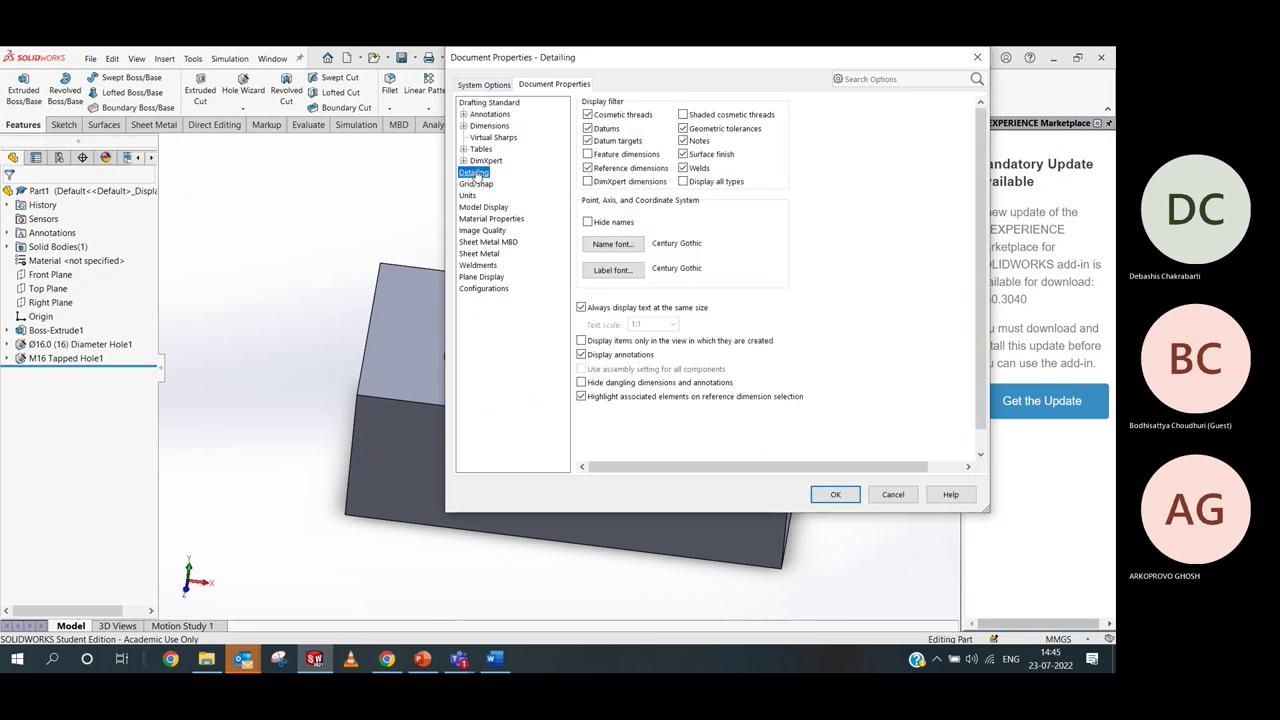
{"action": "left_click", "coordinate": [588, 114]}
{"action": "left_click", "coordinate": [684, 115]}
Toggle shaded cosmetic threads again in the Detailing properties, discard the document property changes, and view the tapped hole from above
{"action": "left_click", "coordinate": [484, 85]}
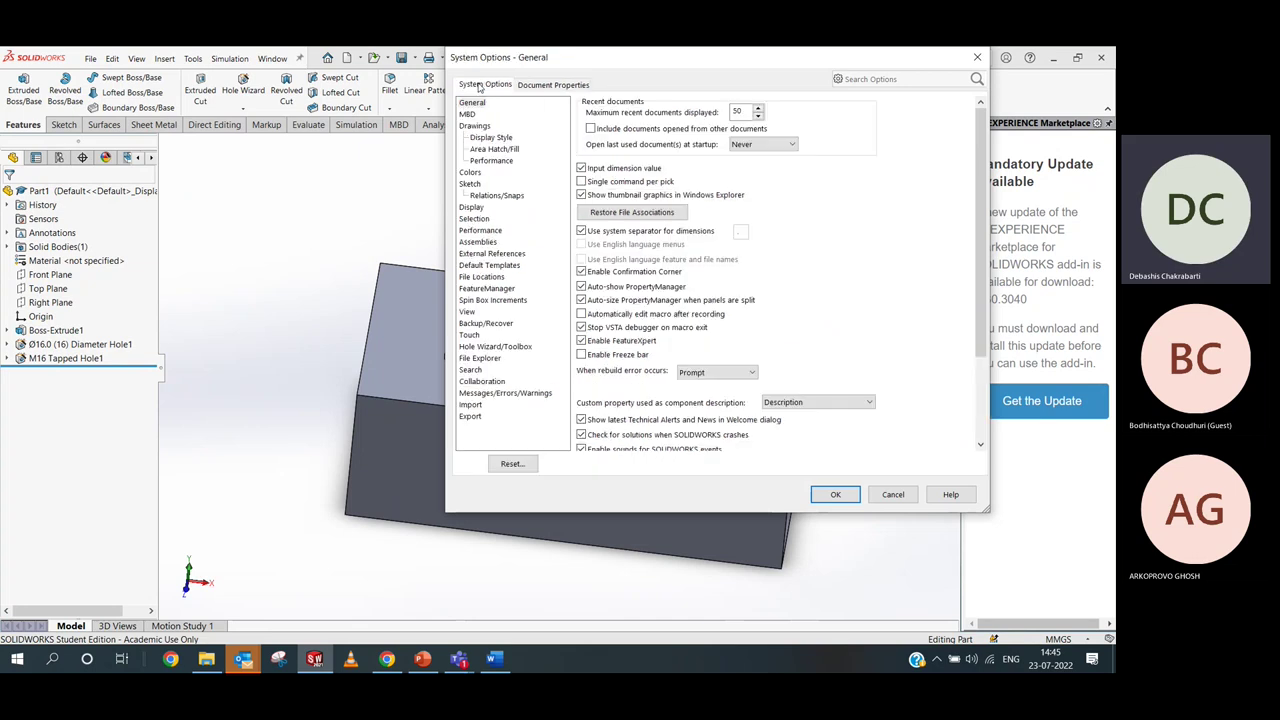
{"action": "left_click", "coordinate": [551, 88]}
{"action": "left_click", "coordinate": [476, 173]}
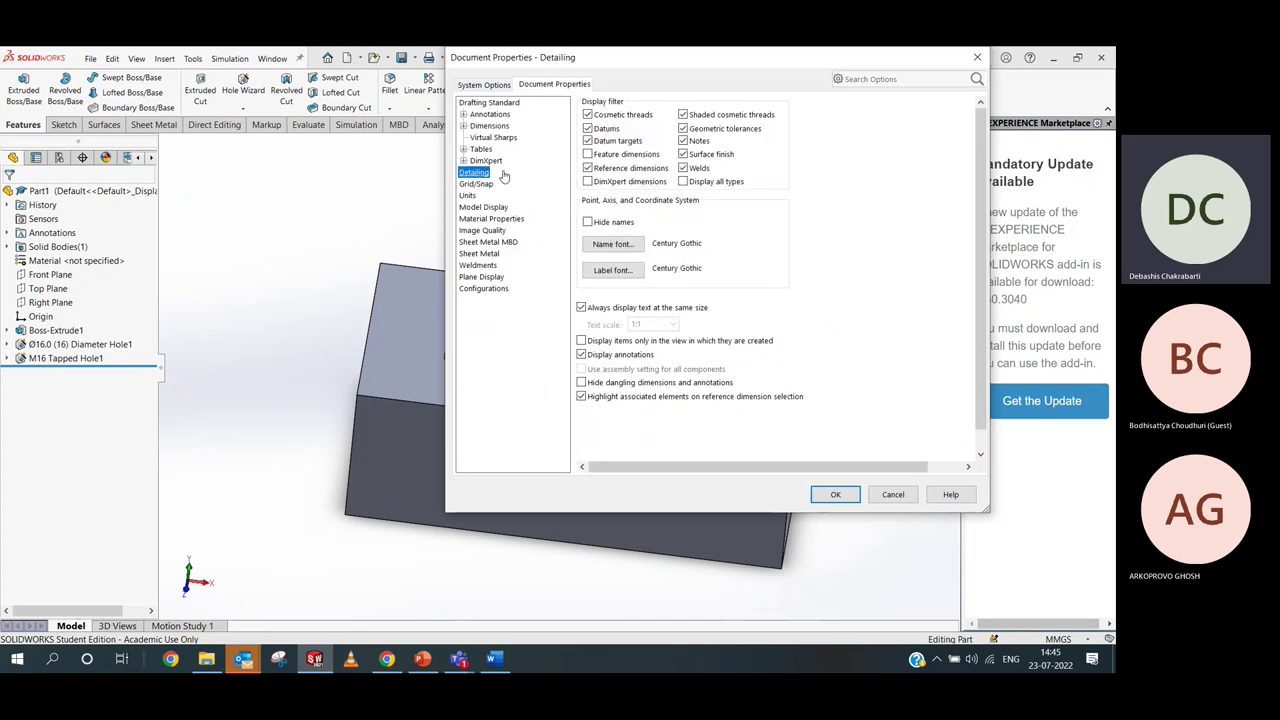
{"action": "left_click", "coordinate": [688, 115]}
{"action": "left_click", "coordinate": [892, 494]}
{"action": "middle_click_drag", "start_coordinate": [543, 280], "coordinate": [547, 245]}
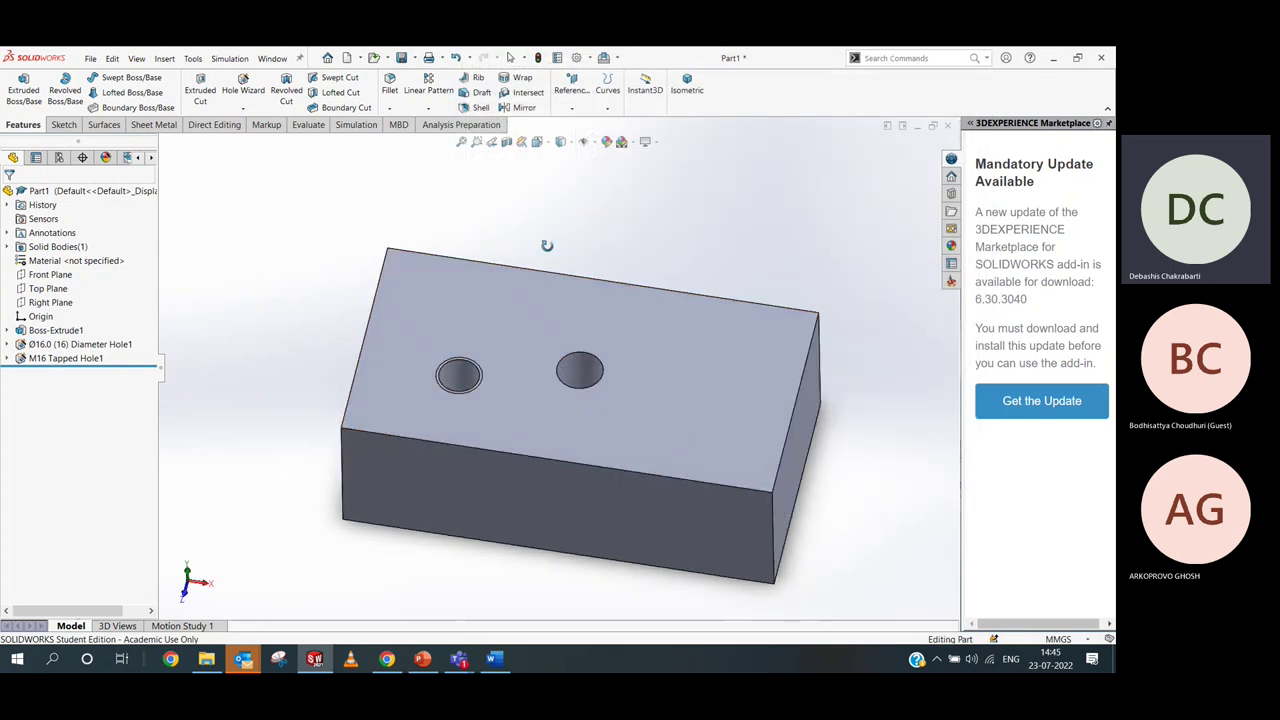
Turn on shaded cosmetic threads in the document's Detailing properties and view the inside of the tapped hole
{"action": "scroll", "coordinate": [437, 376], "scroll_direction": "down", "scroll_amount": 3}
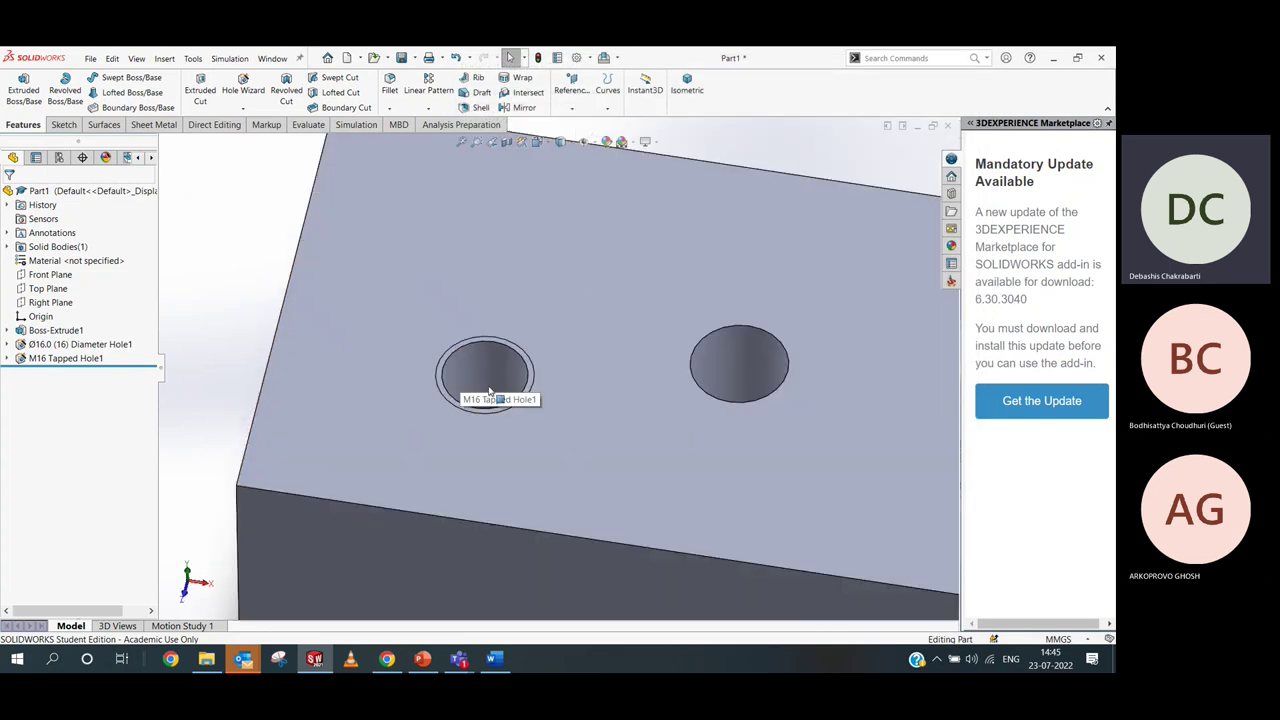
{"action": "middle_click_drag", "start_coordinate": [489, 391], "coordinate": [495, 330]}
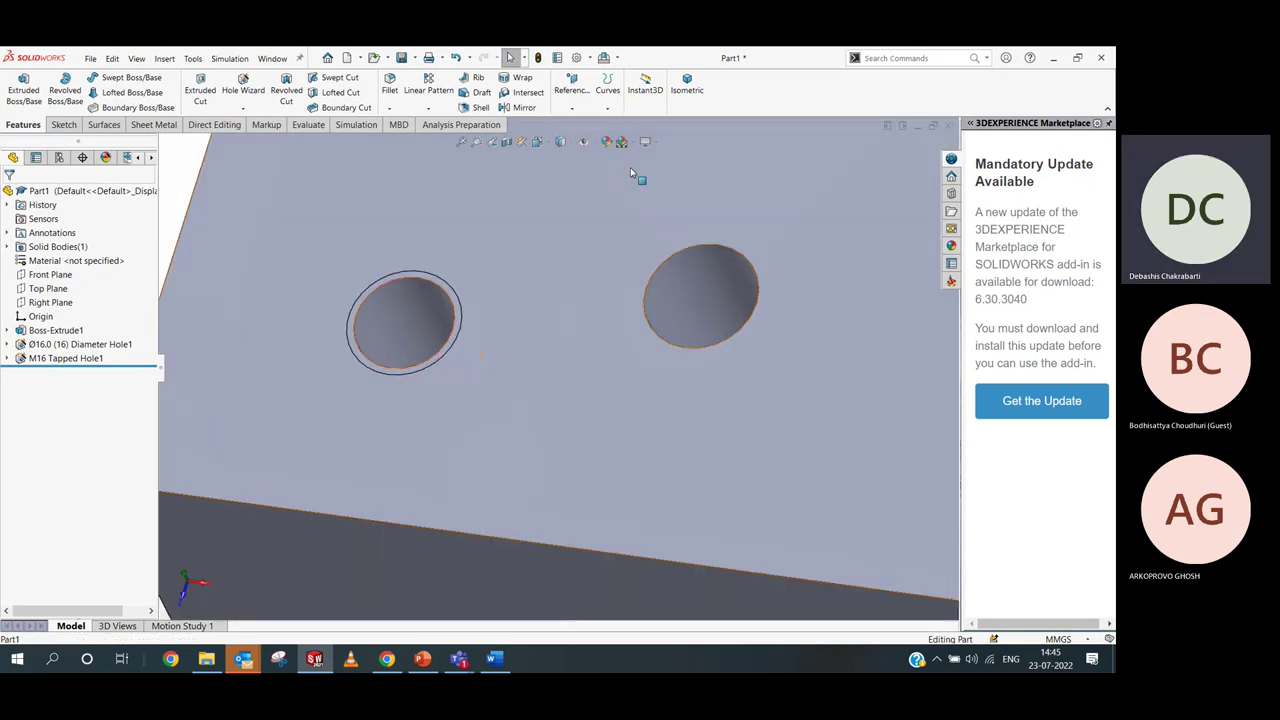
{"action": "left_click", "coordinate": [576, 57]}
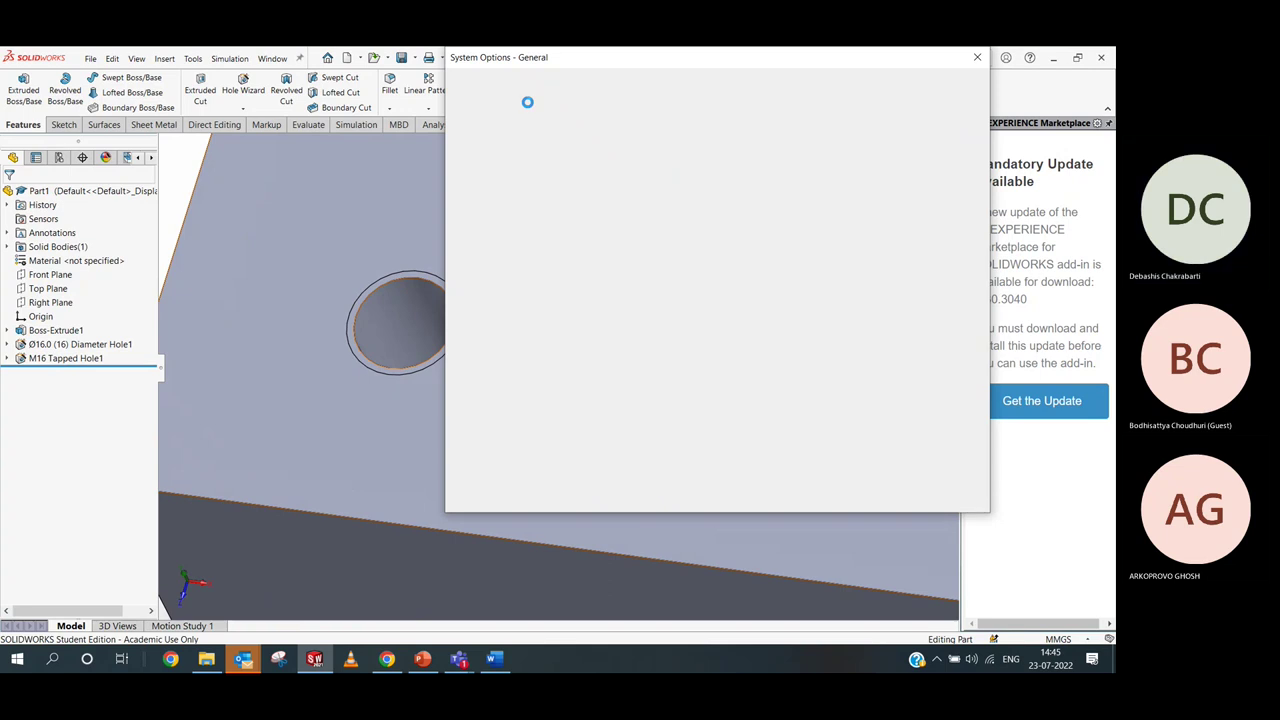
{"action": "left_click", "coordinate": [530, 86]}
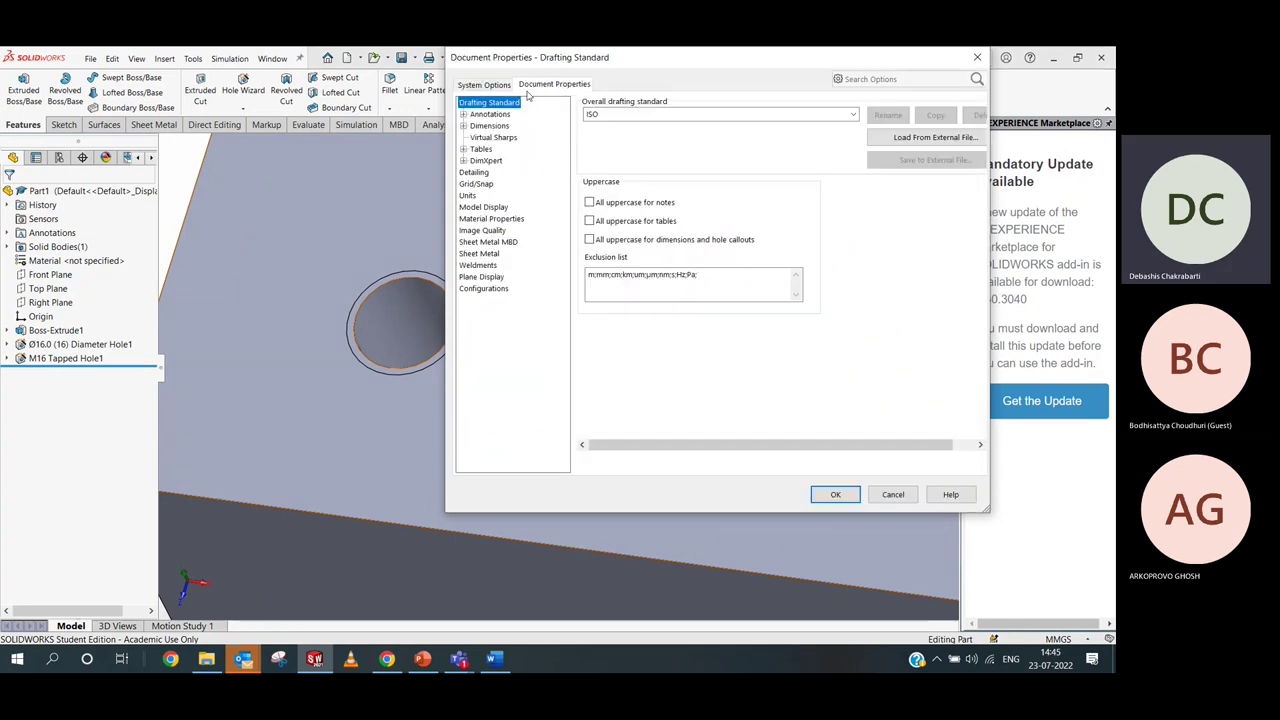
{"action": "left_click", "coordinate": [474, 172]}
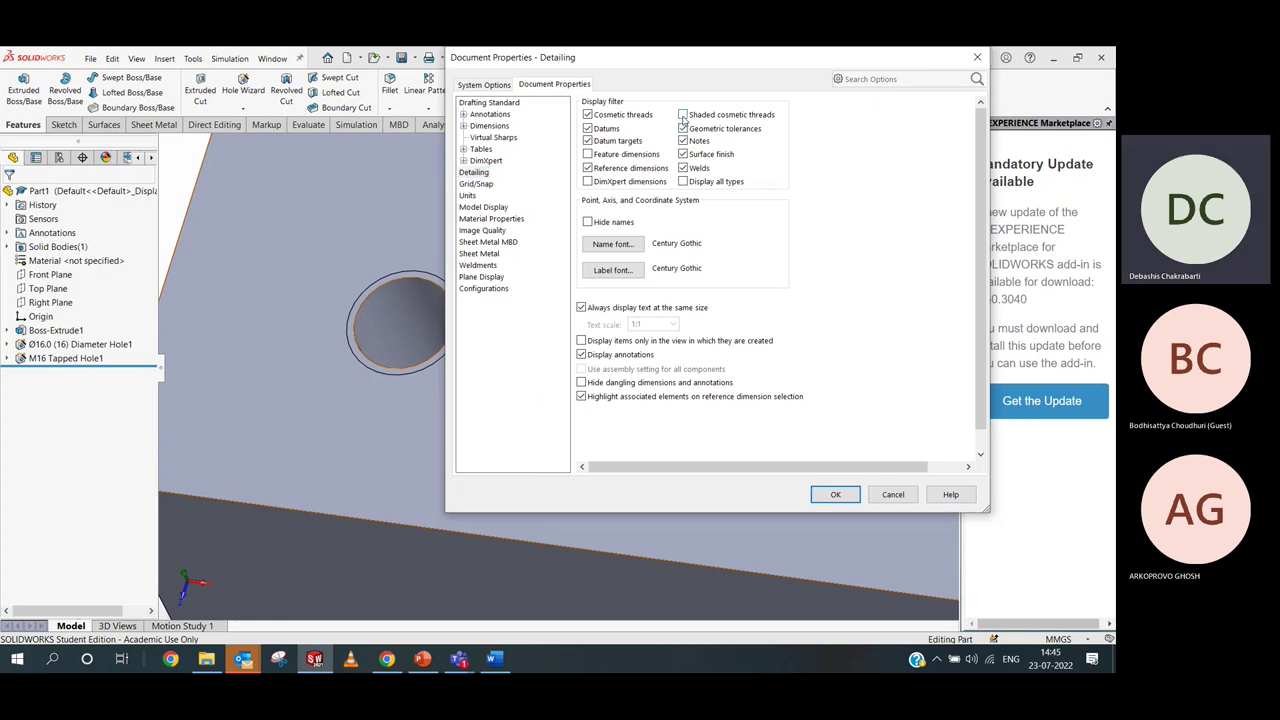
{"action": "left_click", "coordinate": [683, 115]}
{"action": "left_click", "coordinate": [836, 497]}
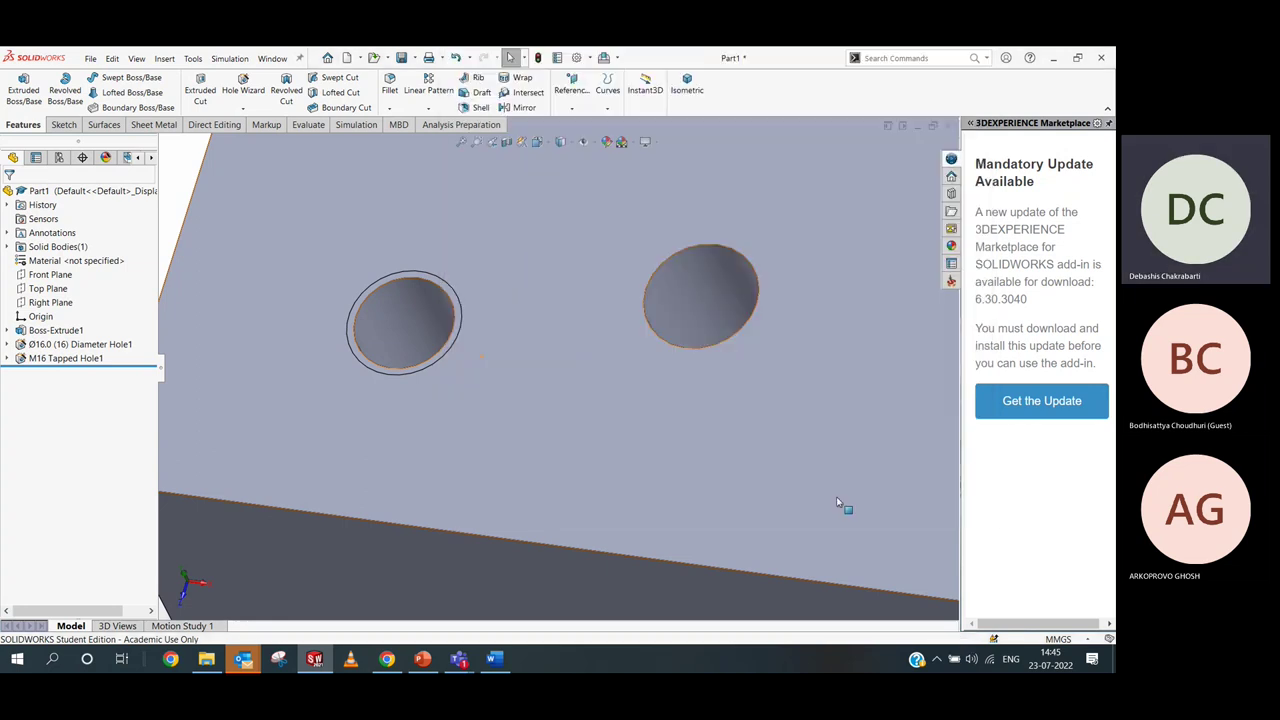
{"action": "scroll", "coordinate": [486, 334], "scroll_direction": "down", "scroll_amount": 3}
{"action": "middle_click_drag", "start_coordinate": [393, 340], "coordinate": [538, 256]}
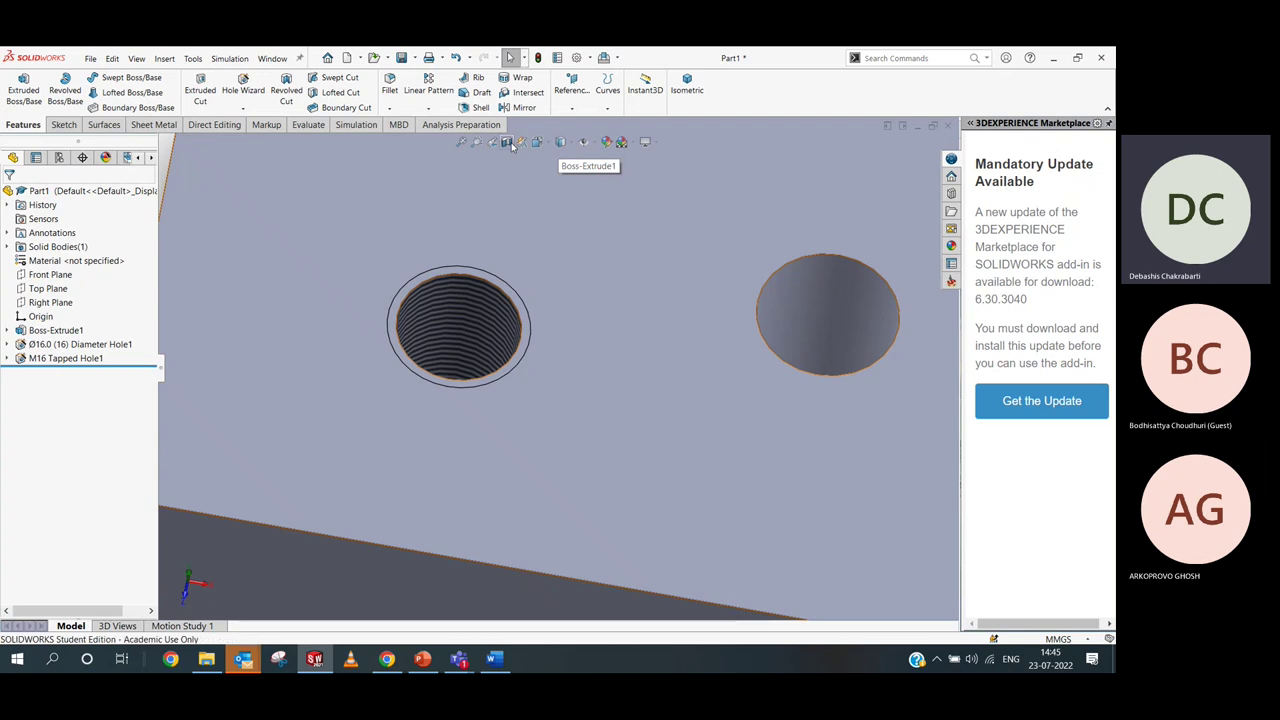
Create a planar section view through both holes, parallel to the Front Plane with a 7 mm offset
{"action": "left_click", "coordinate": [507, 142]}
{"action": "middle_click_drag", "start_coordinate": [520, 351], "coordinate": [526, 297]}
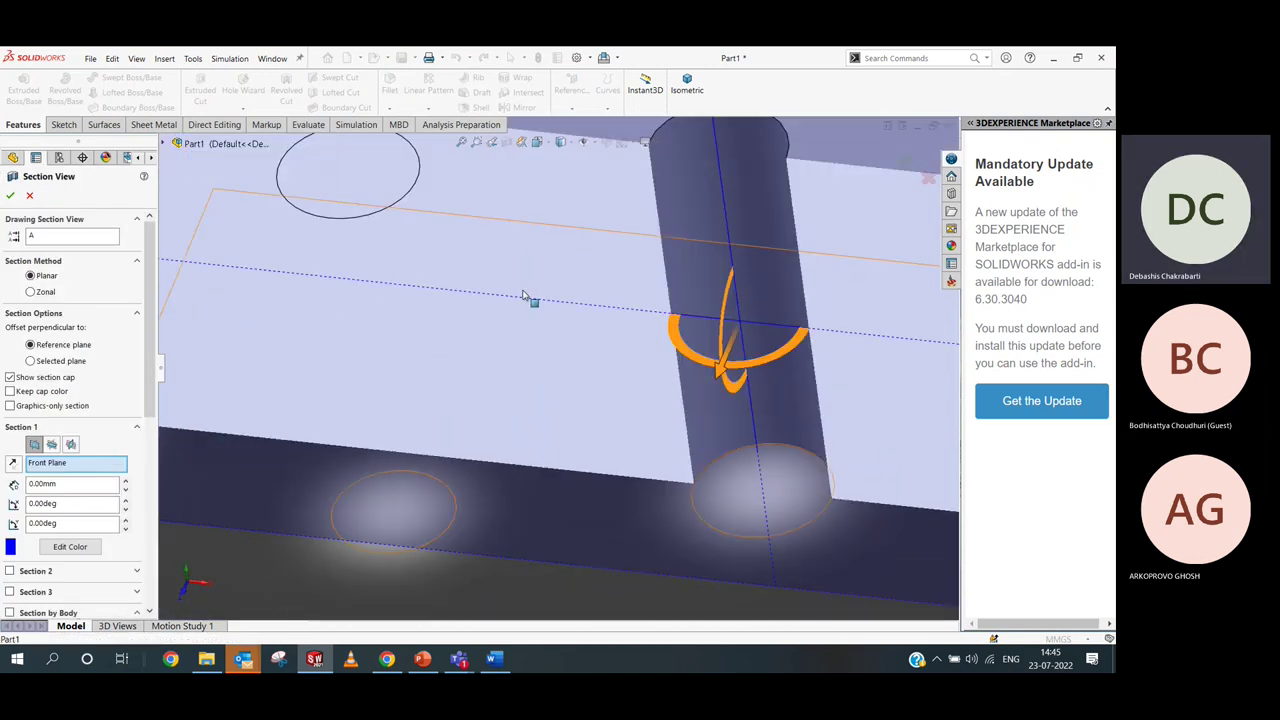
{"action": "key", "text": "f"}
{"action": "left_click_drag", "start_coordinate": [600, 403], "coordinate": [593, 421]}
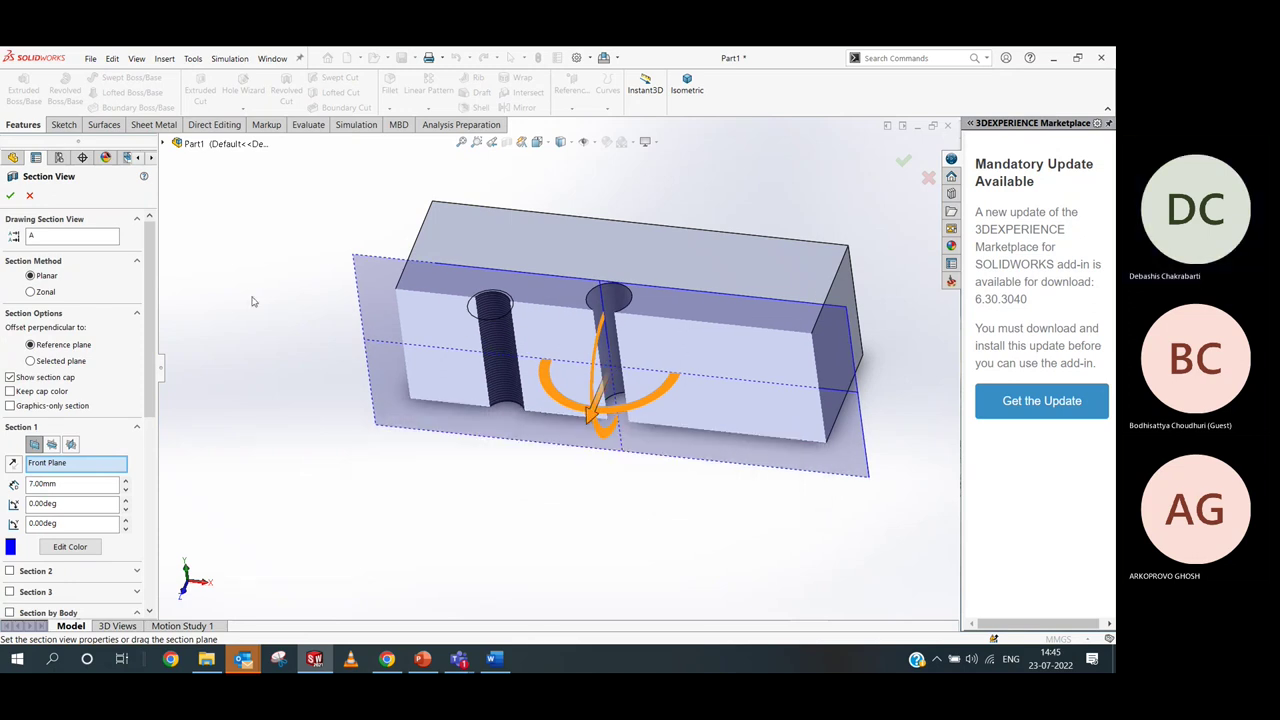
{"action": "left_click", "coordinate": [10, 195]}
{"action": "scroll", "coordinate": [400, 320], "scroll_direction": "down", "scroll_amount": 8}
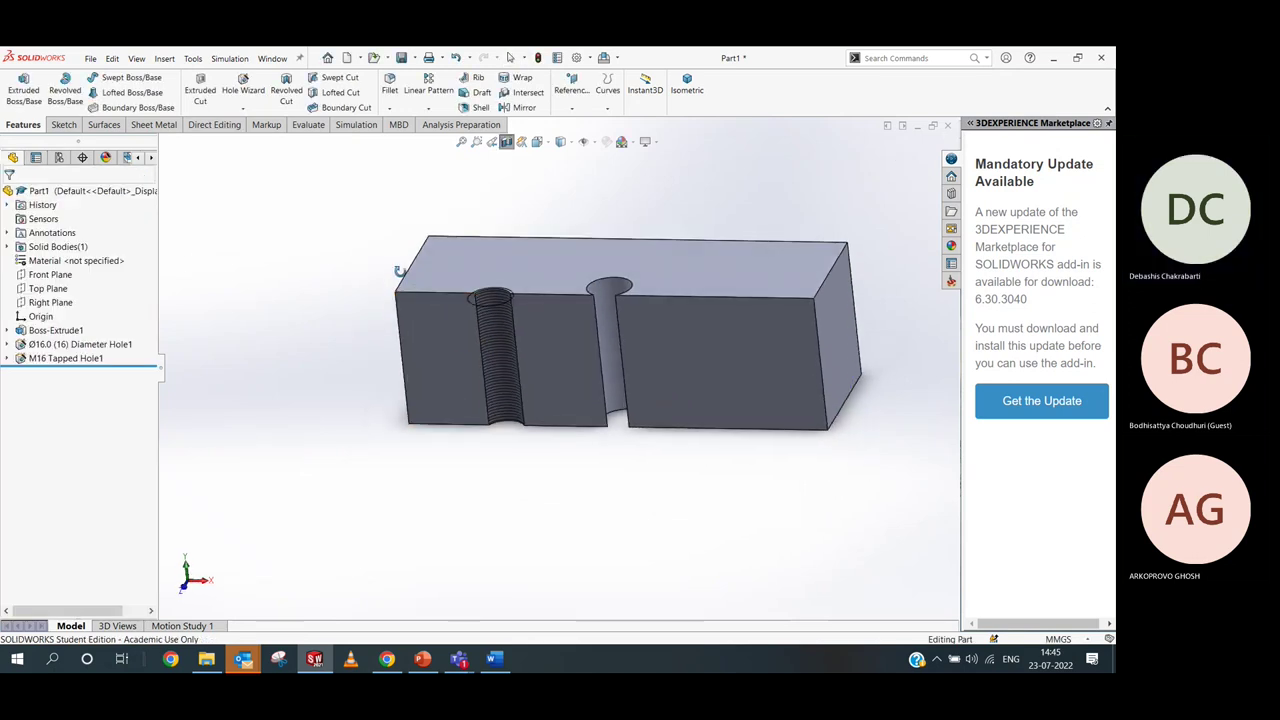
Examine the shaded thread along the sectioned wall of the M16 tapped hole from several angles and distances
{"action": "scroll", "coordinate": [578, 360], "scroll_direction": "up", "scroll_amount": 3}
{"action": "middle_click_drag", "start_coordinate": [578, 360], "coordinate": [553, 318]}
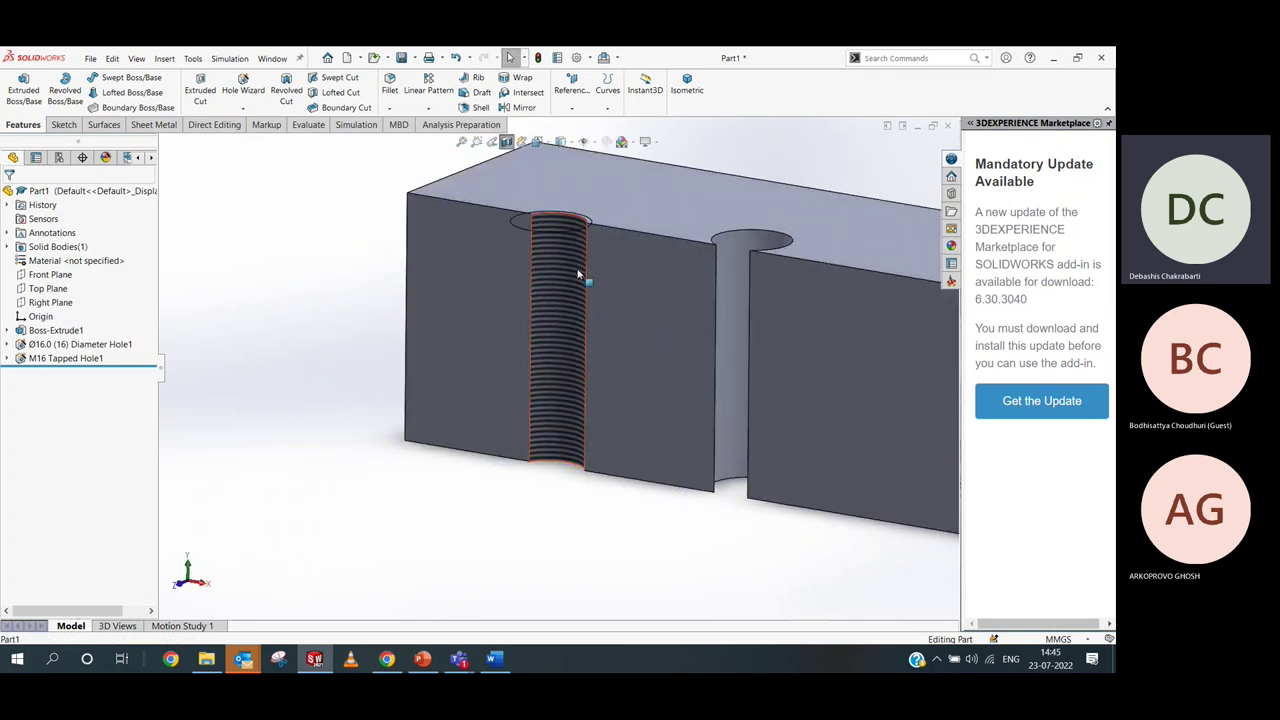
{"action": "middle_click_drag", "start_coordinate": [583, 274], "coordinate": [557, 289]}
{"action": "left_click", "coordinate": [557, 289]}
{"action": "key", "text": "Escape"}
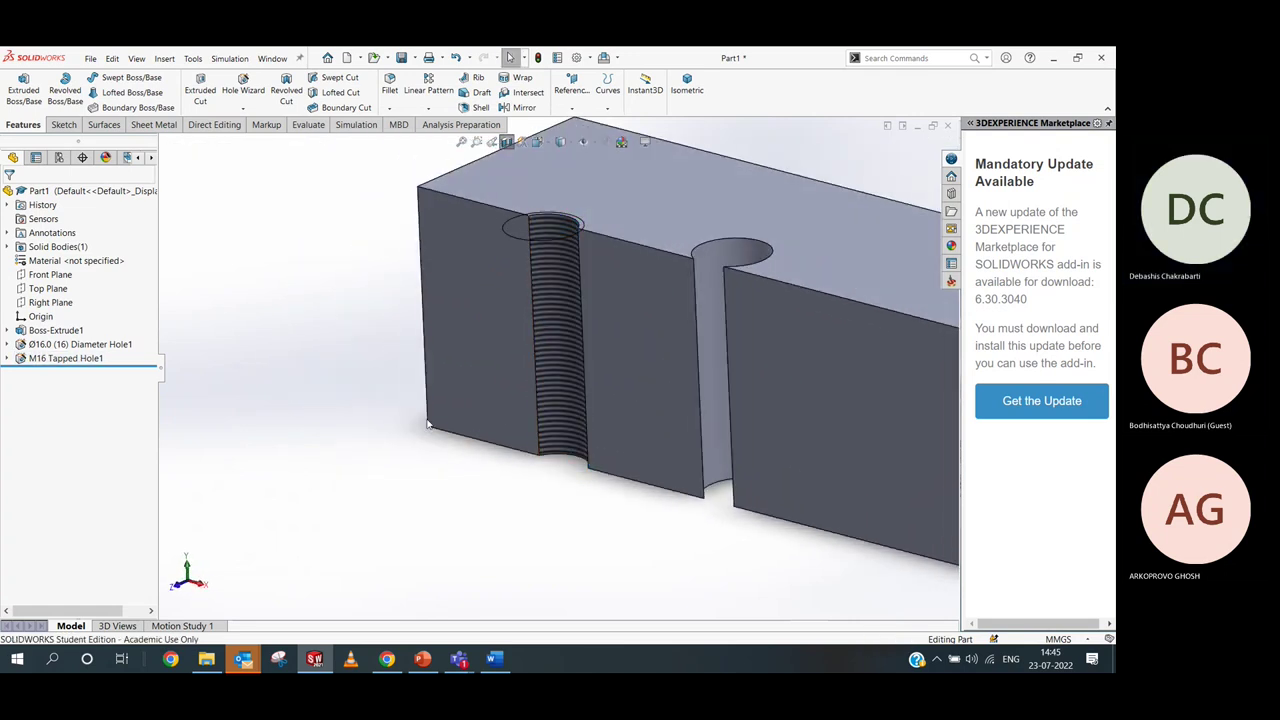
{"action": "scroll", "coordinate": [530, 325], "scroll_direction": "down", "scroll_amount": 5}
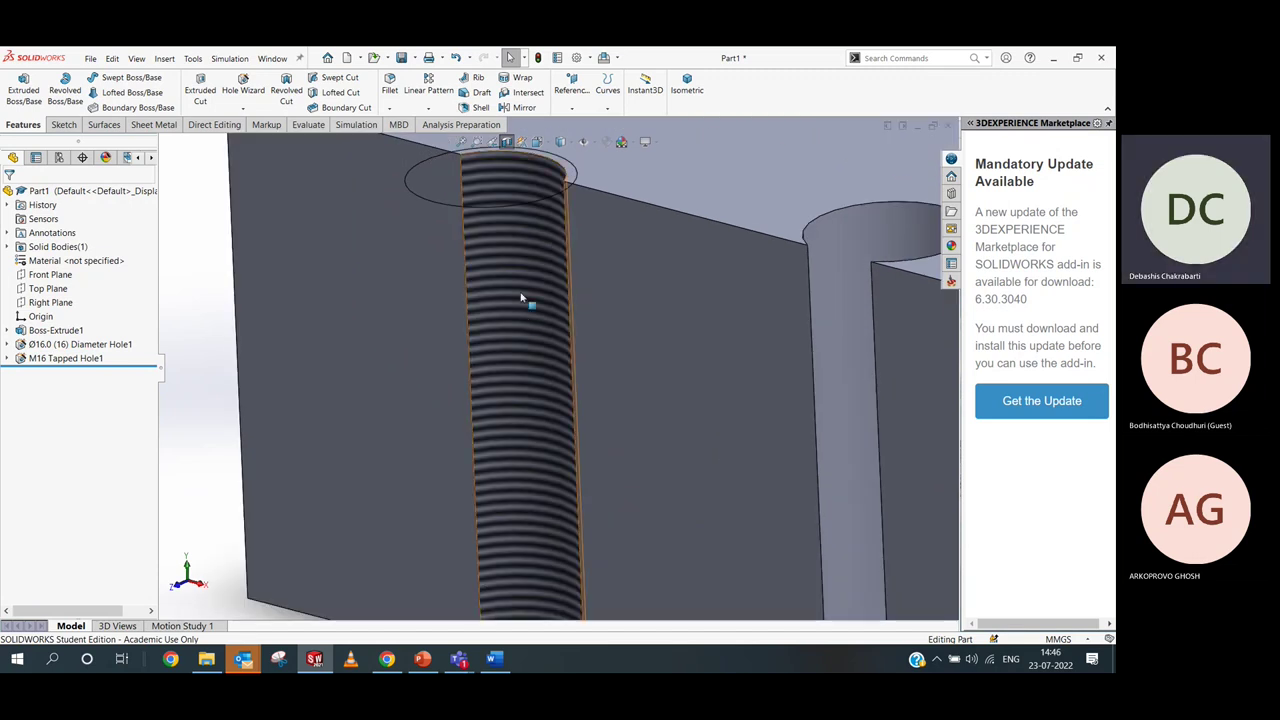
{"action": "scroll", "coordinate": [526, 325], "scroll_direction": "up", "scroll_amount": 5}
{"action": "scroll", "coordinate": [537, 341], "scroll_direction": "down", "scroll_amount": 2}
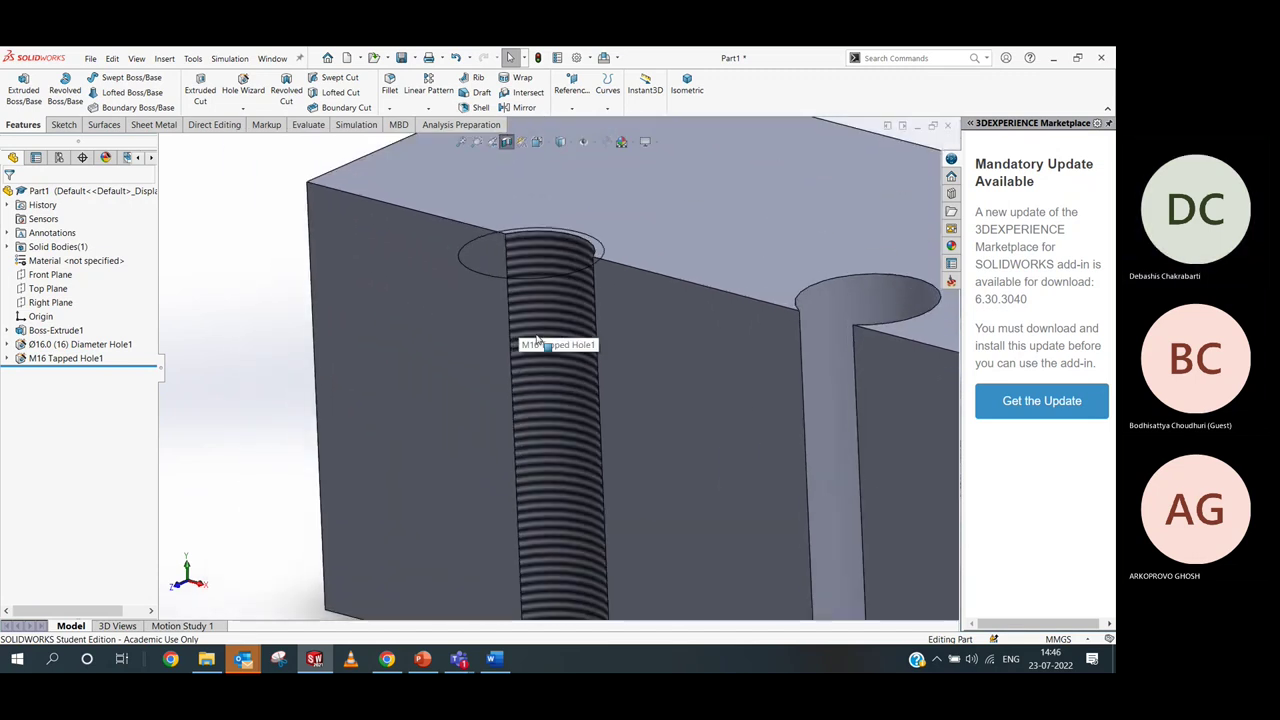
{"action": "scroll", "coordinate": [537, 341], "scroll_direction": "up", "scroll_amount": 2}
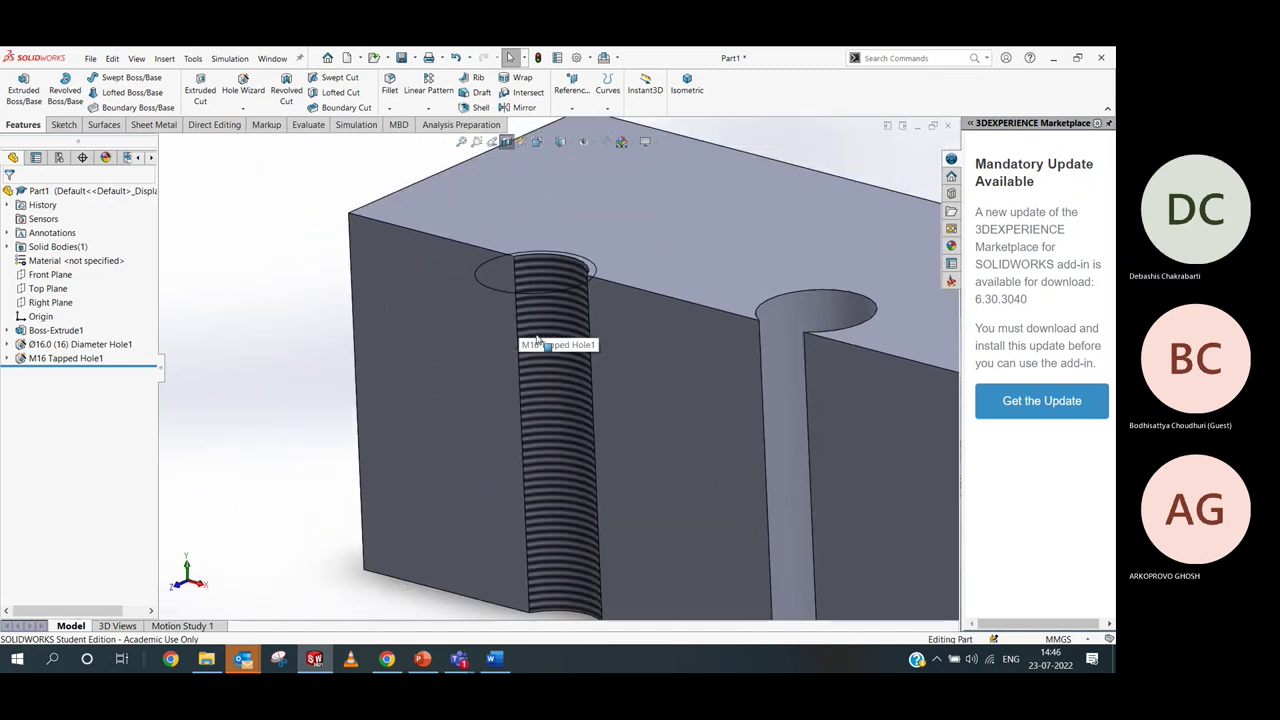
Turn off shaded cosmetic threads in the document's Detailing properties and inspect the sectioned tapped hole
{"action": "left_click", "coordinate": [577, 57]}
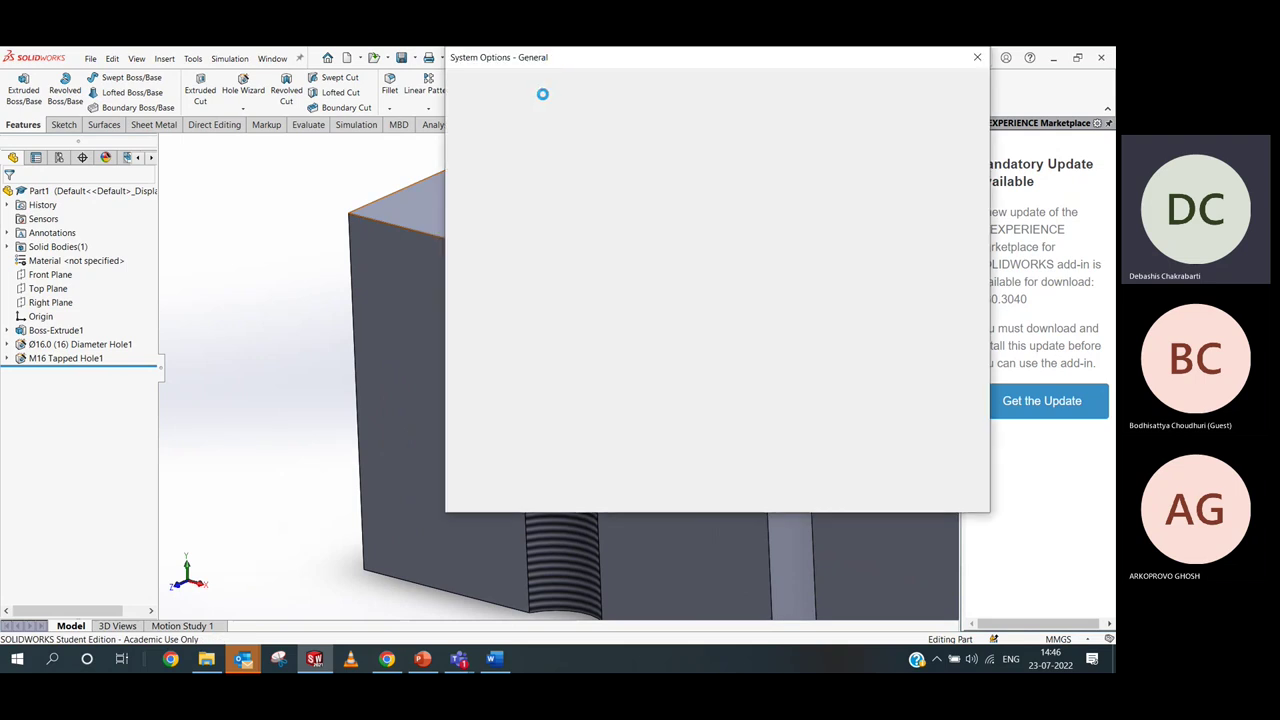
{"action": "left_click", "coordinate": [552, 86]}
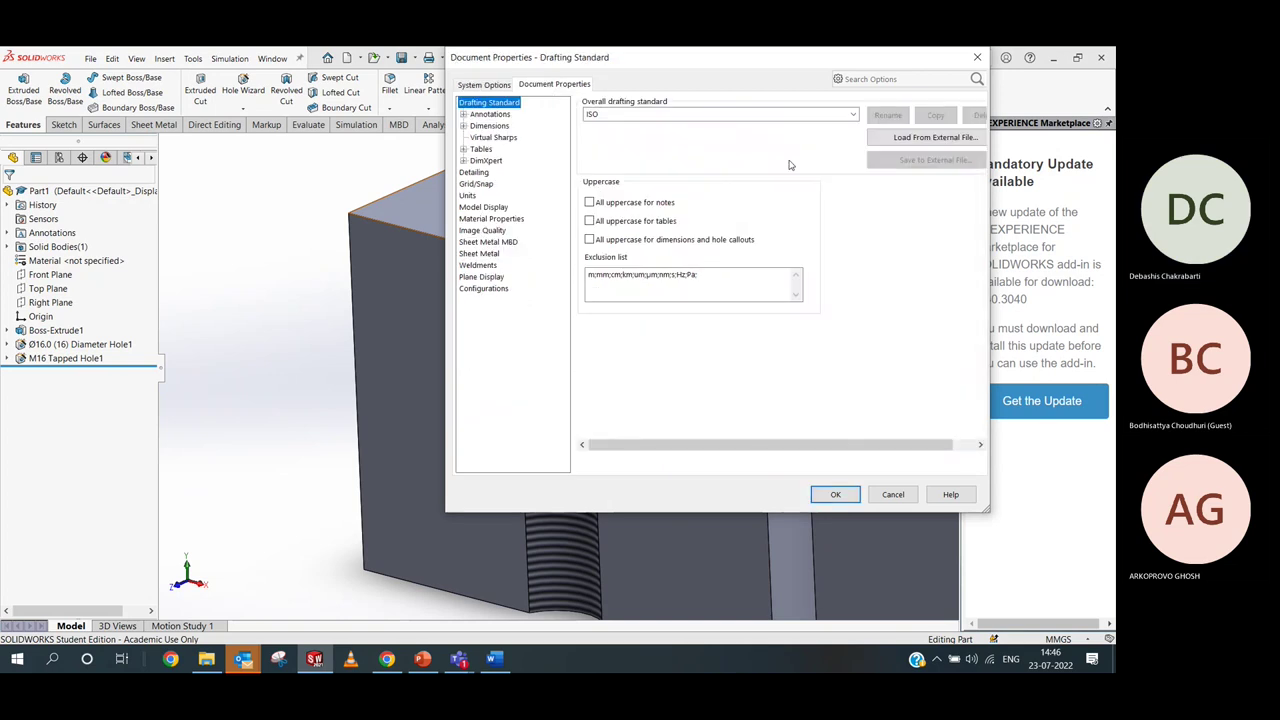
{"action": "left_click", "coordinate": [474, 172]}
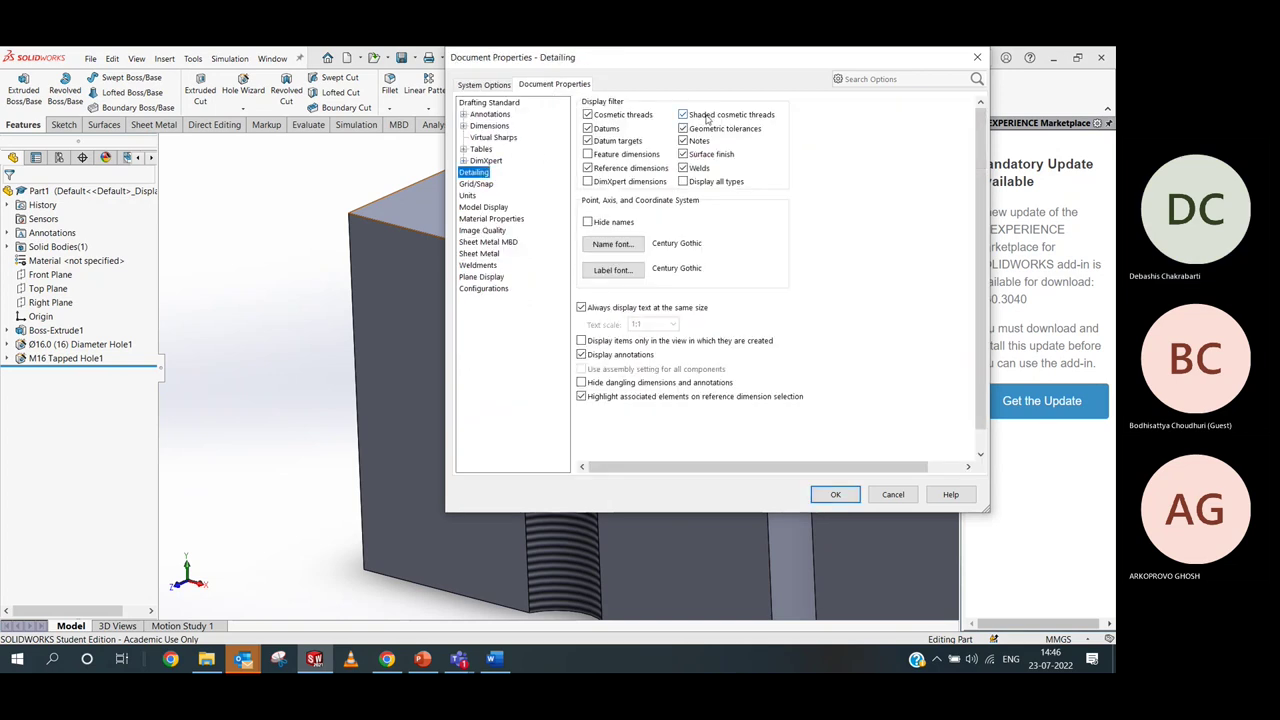
{"action": "left_click", "coordinate": [835, 494]}
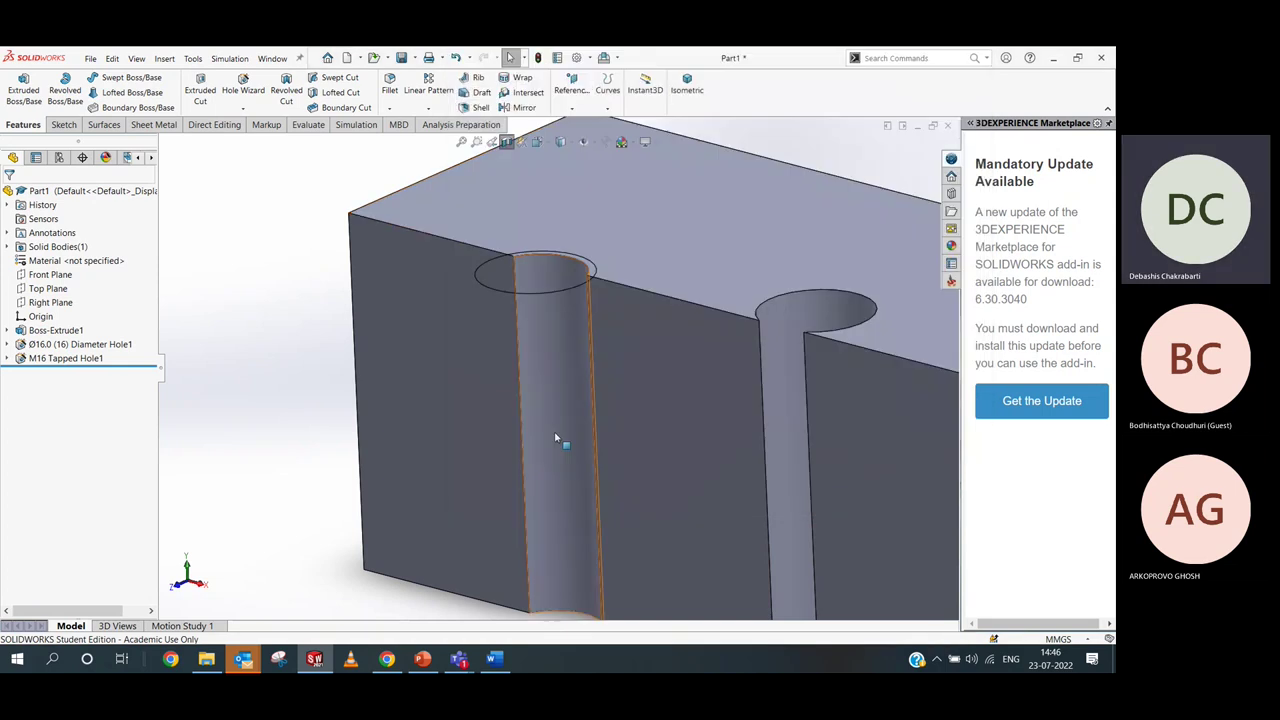
{"action": "scroll", "coordinate": [545, 374], "scroll_direction": "down", "scroll_amount": 5}
{"action": "scroll", "coordinate": [543, 380], "scroll_direction": "up", "scroll_amount": 5}
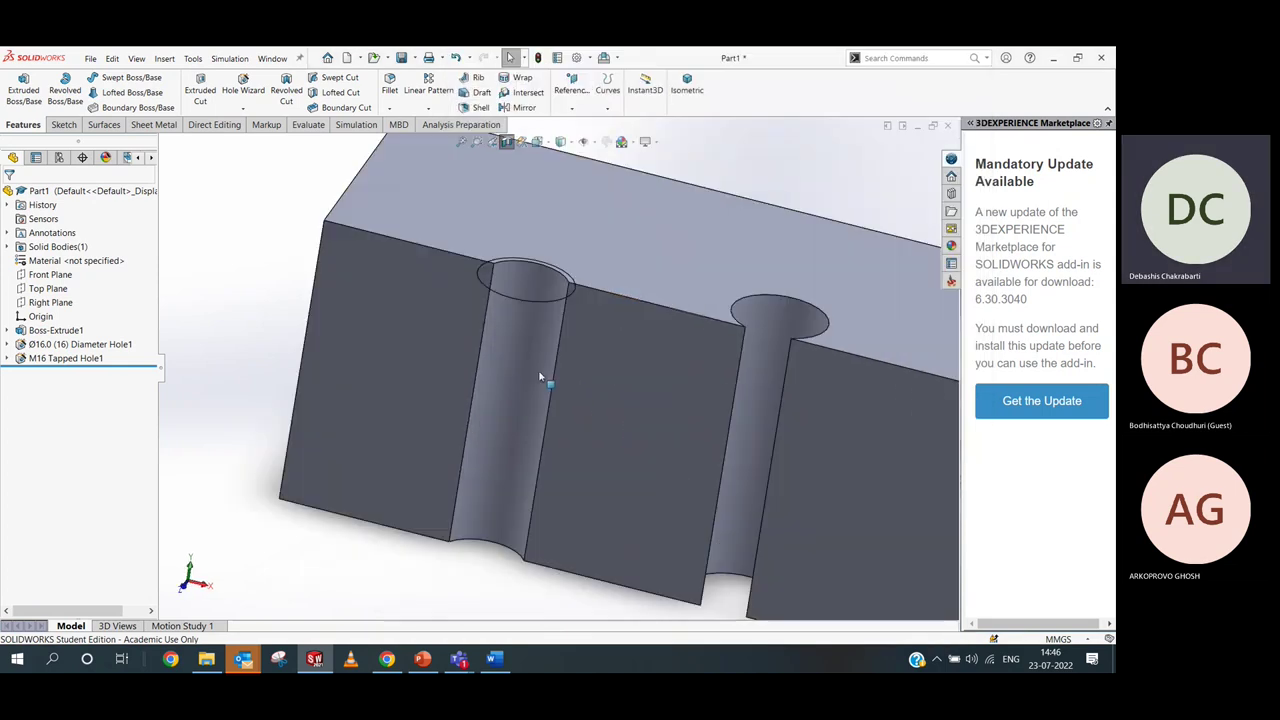
{"action": "scroll", "coordinate": [545, 388], "scroll_direction": "down", "scroll_amount": 5}
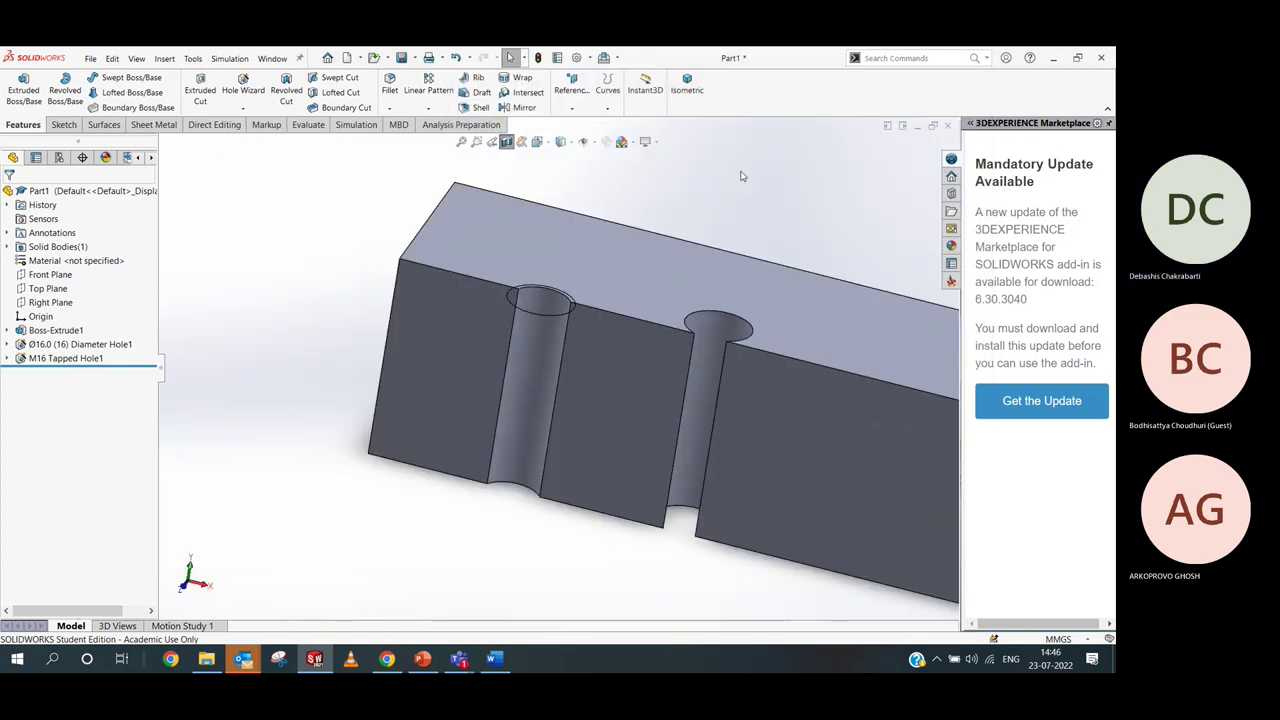
{"action": "middle_click_drag", "start_coordinate": [740, 171], "coordinate": [718, 174]}
{"action": "key", "text": "Escape"}
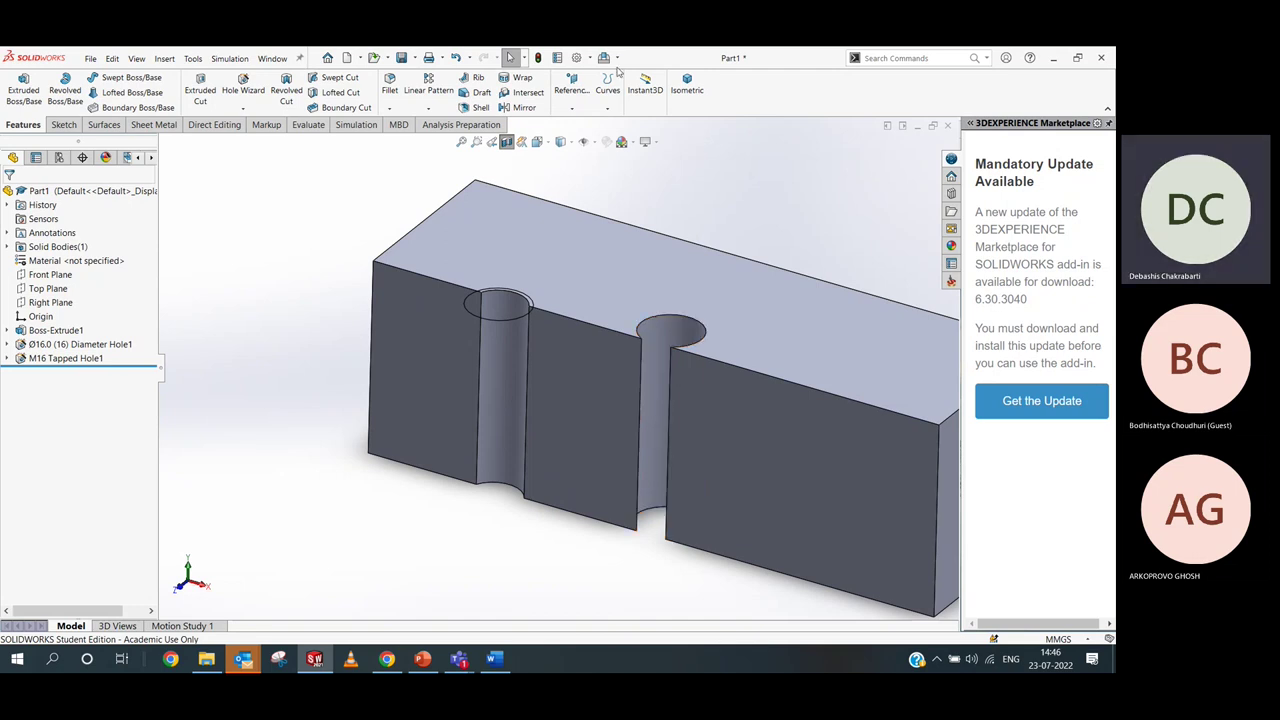
Review the display filter in the document's Detailing properties, close the options without changes, and view the sectioned block
{"action": "left_click", "coordinate": [576, 58]}
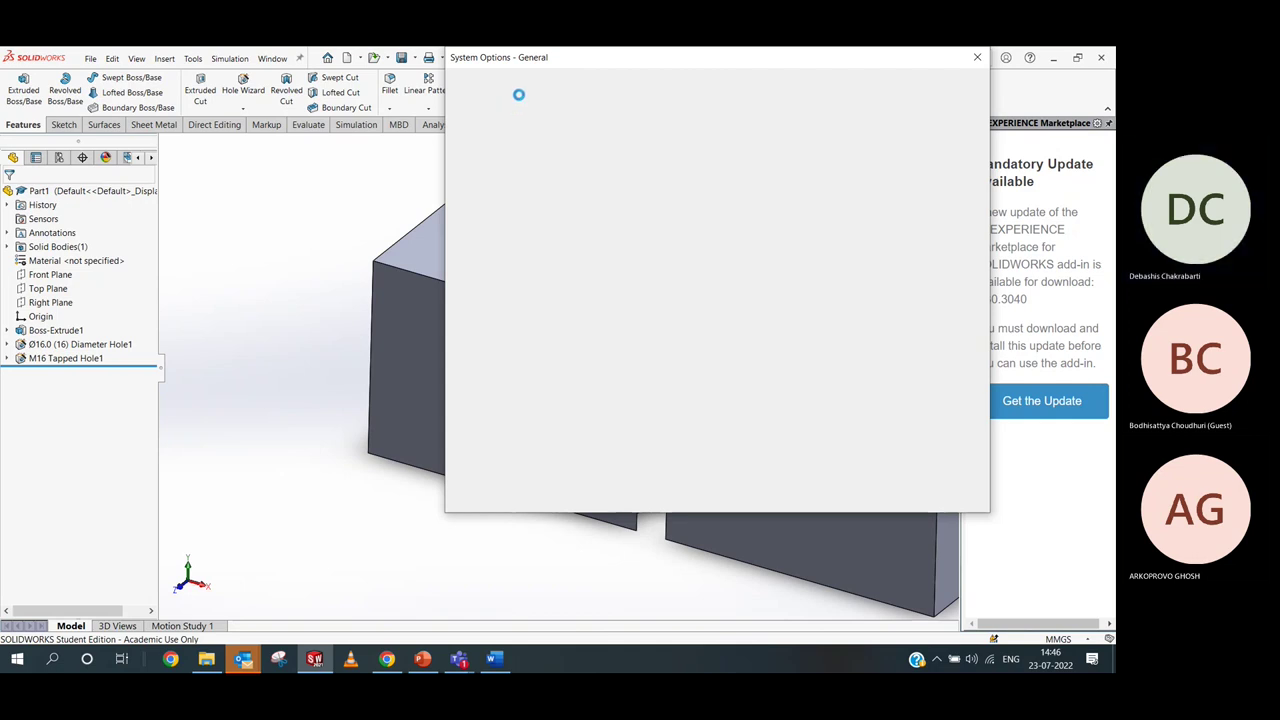
{"action": "left_click", "coordinate": [549, 86]}
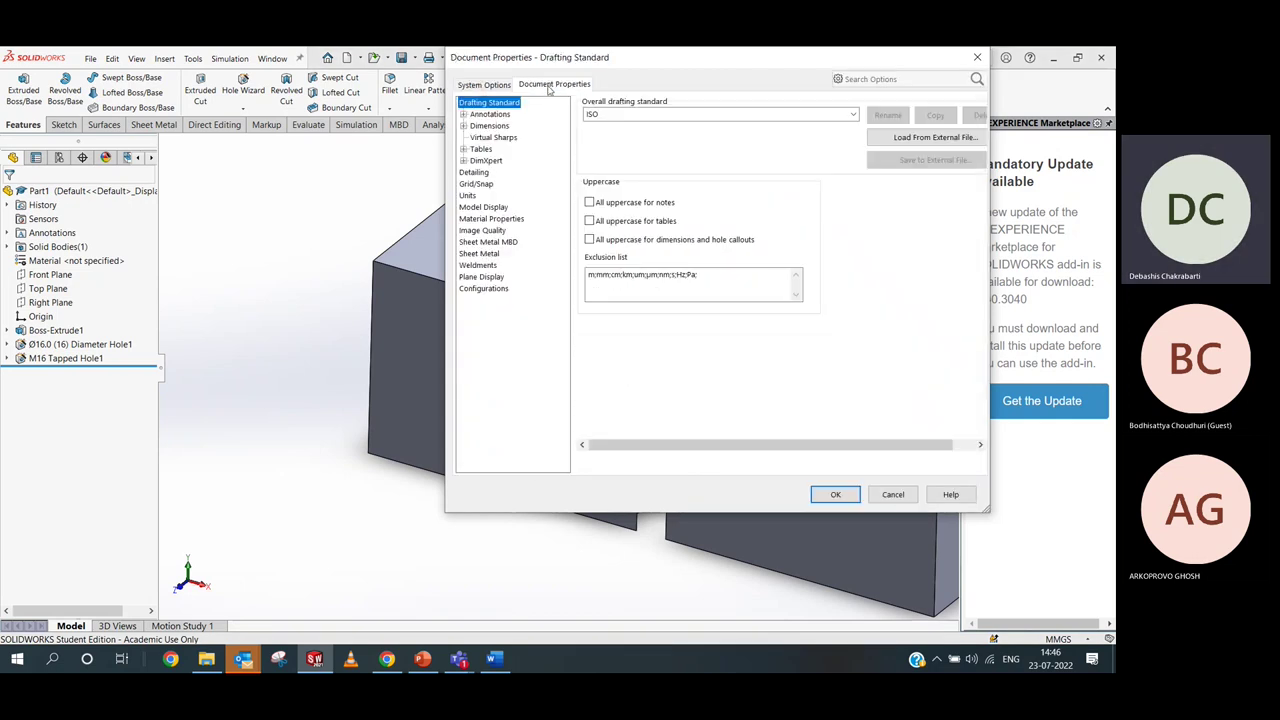
{"action": "left_click", "coordinate": [474, 172]}
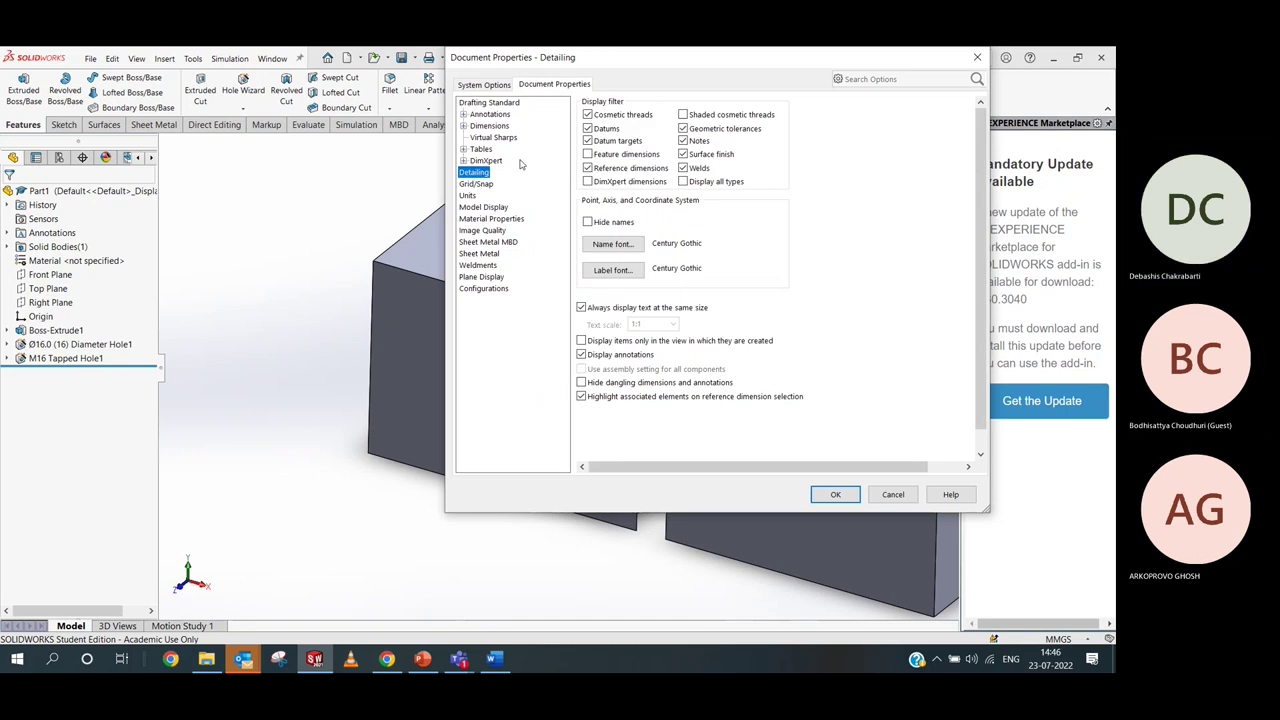
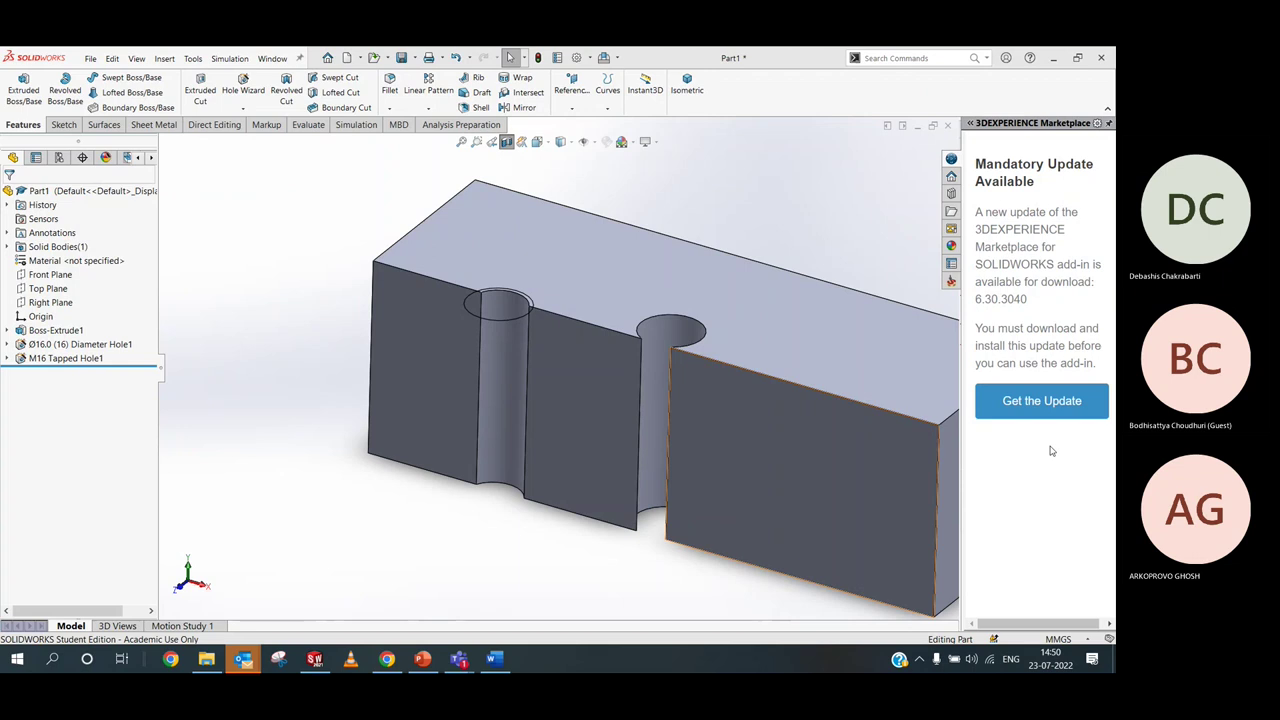
{"action": "middle_click_drag", "start_coordinate": [451, 314], "coordinate": [336, 299]}
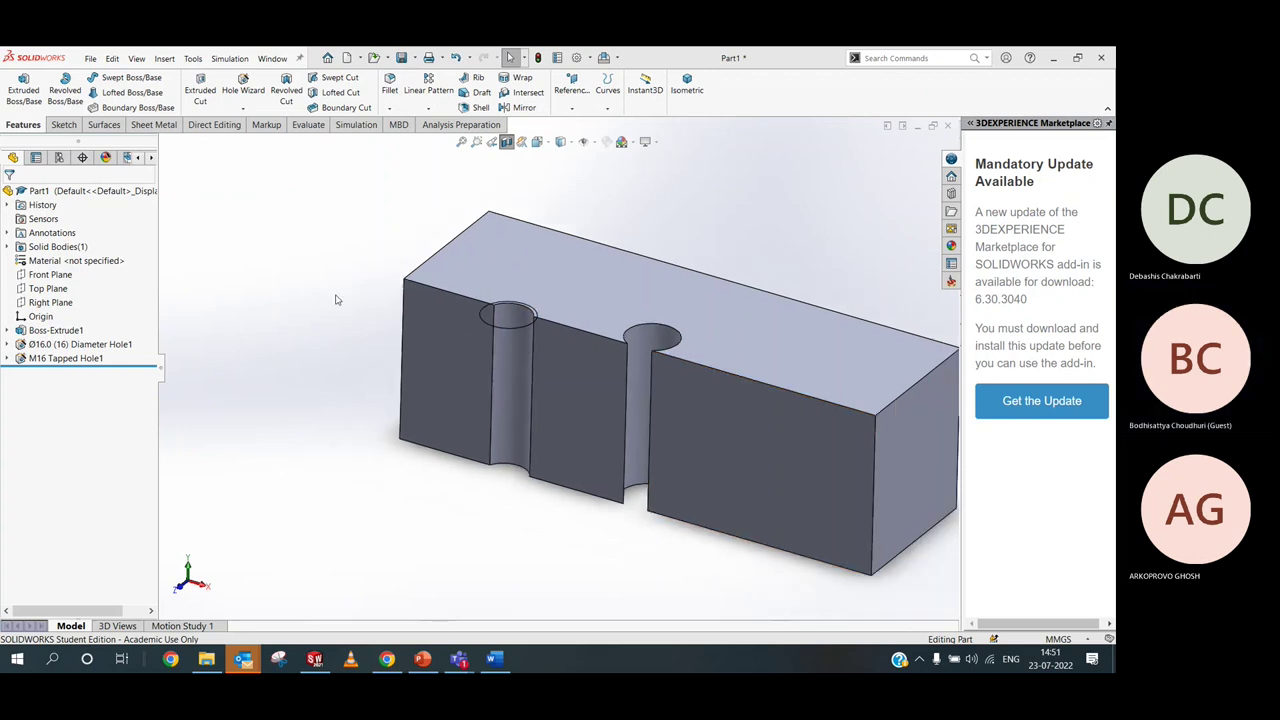
{"action": "left_click", "coordinate": [245, 89]}
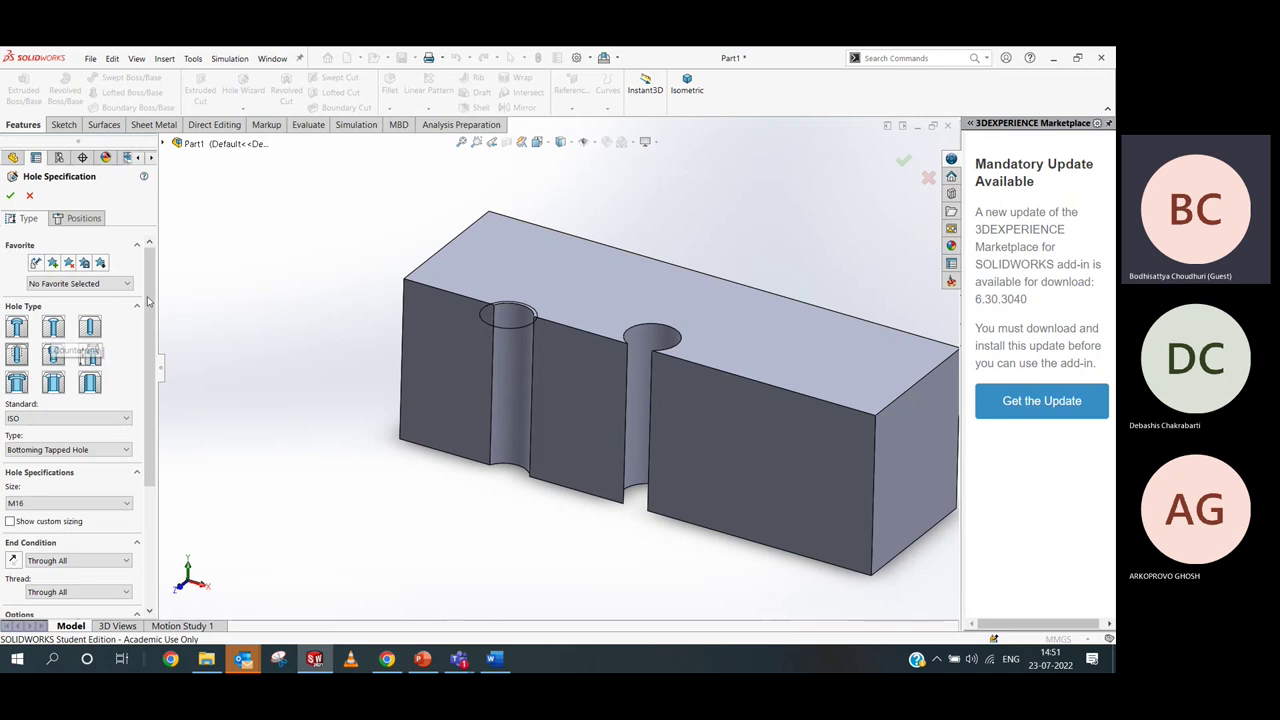
{"action": "mouse_move", "coordinate": [151, 300]}
{"action": "left_mouse_down"}
{"action": "mouse_move", "coordinate": [152, 327]}
{"action": "mouse_move", "coordinate": [150, 286]}
{"action": "left_mouse_up"}
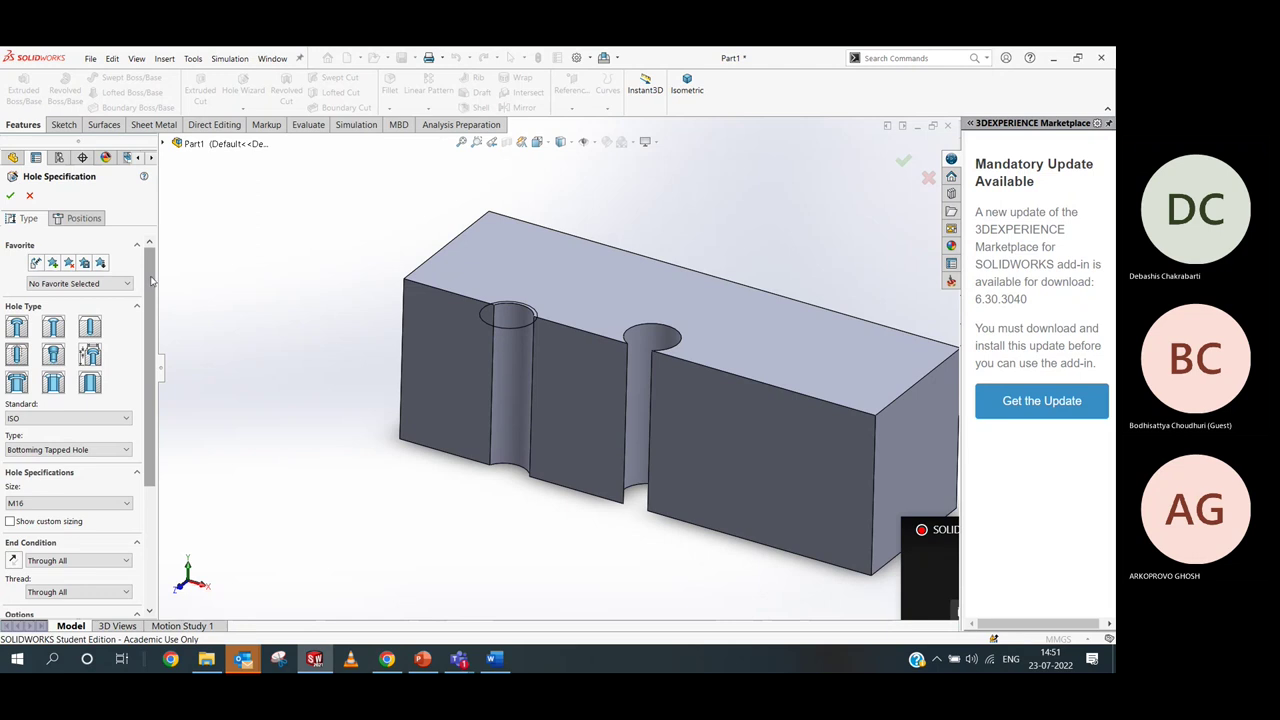
{"action": "left_click_drag", "start_coordinate": [153, 463], "coordinate": [190, 282]}
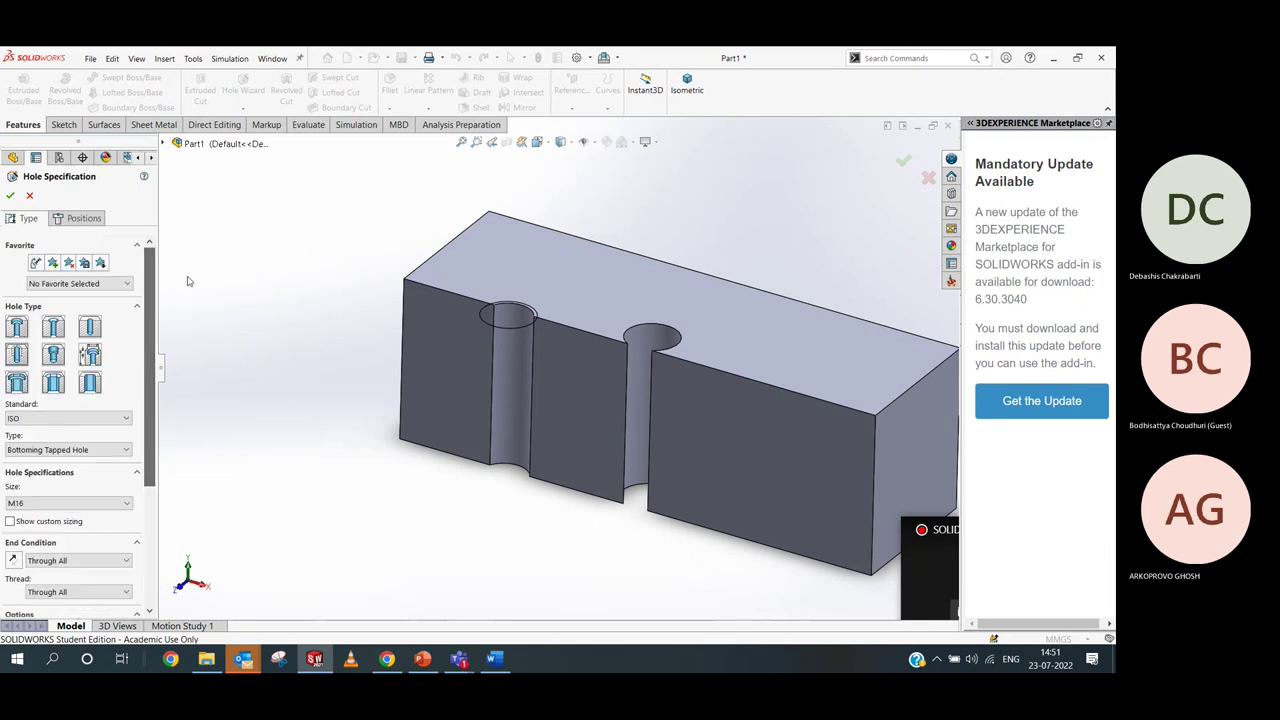
{"action": "left_click", "coordinate": [903, 161]}
{"action": "key", "text": "Return"}
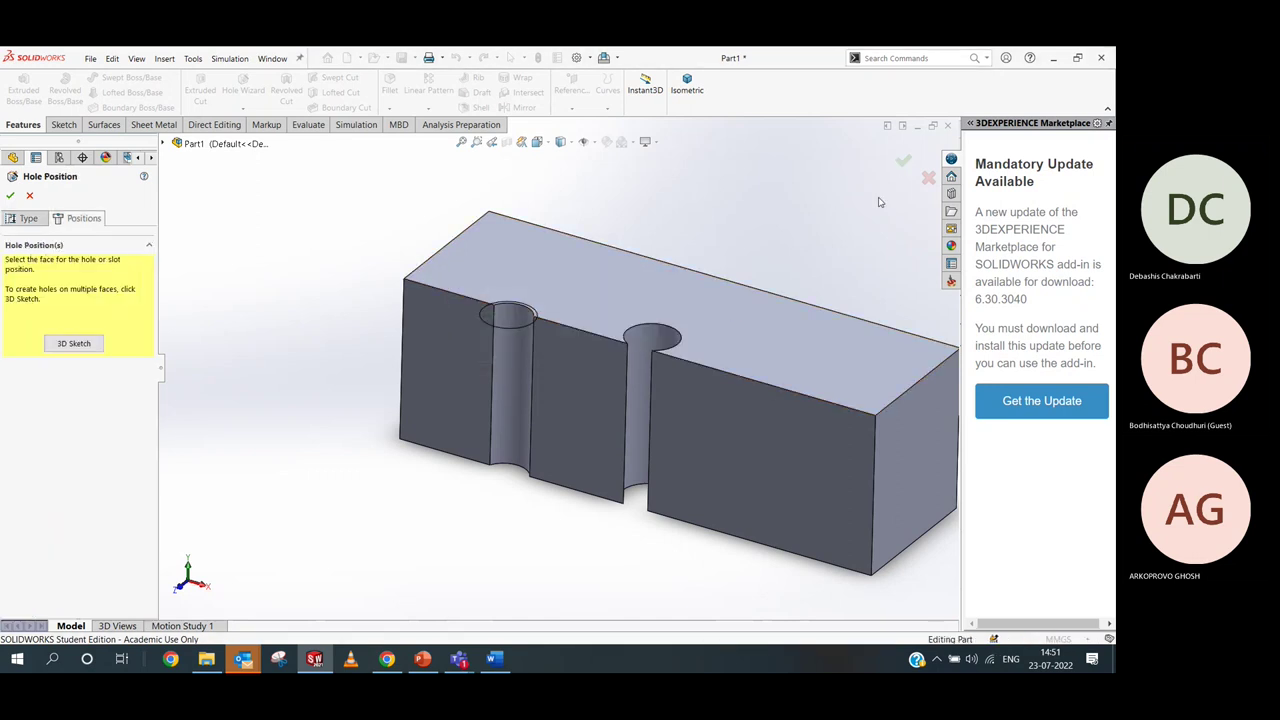
{"action": "left_click", "coordinate": [926, 179]}
Turn off the section view and show the complete block with both holes
{"action": "scroll", "coordinate": [355, 263], "scroll_direction": "down", "scroll_amount": 2}
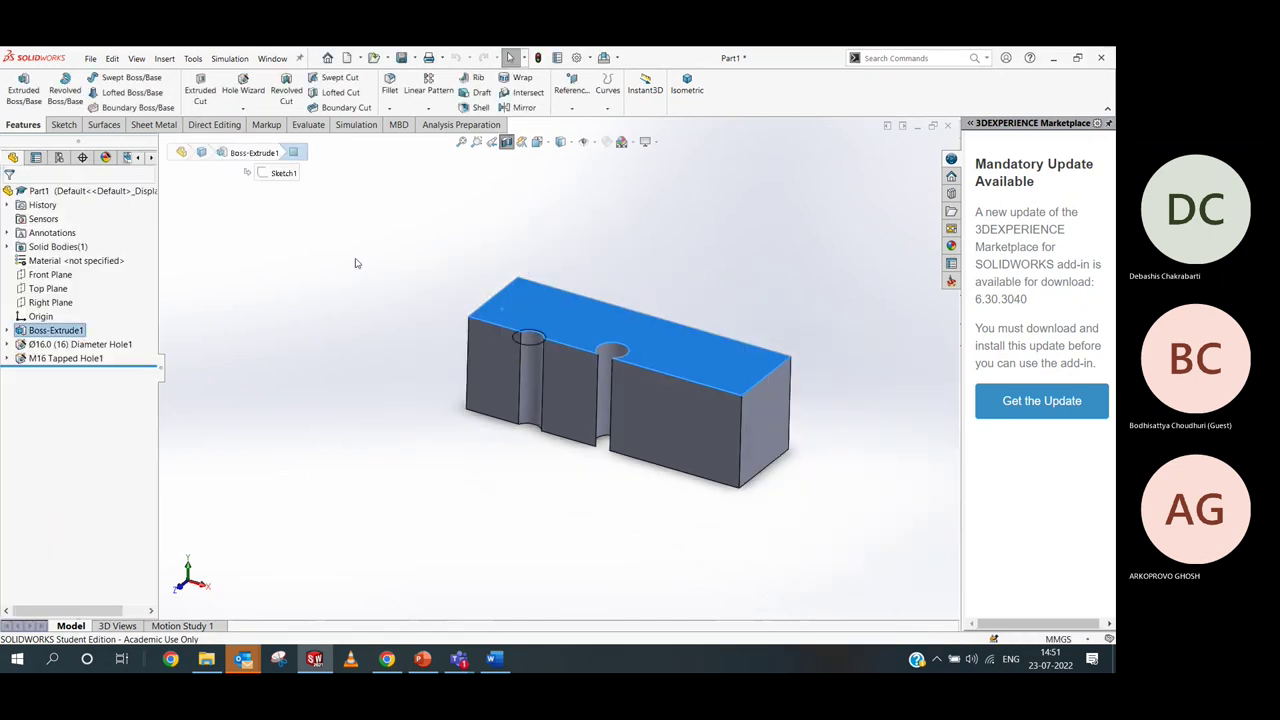
{"action": "left_click", "coordinate": [514, 144]}
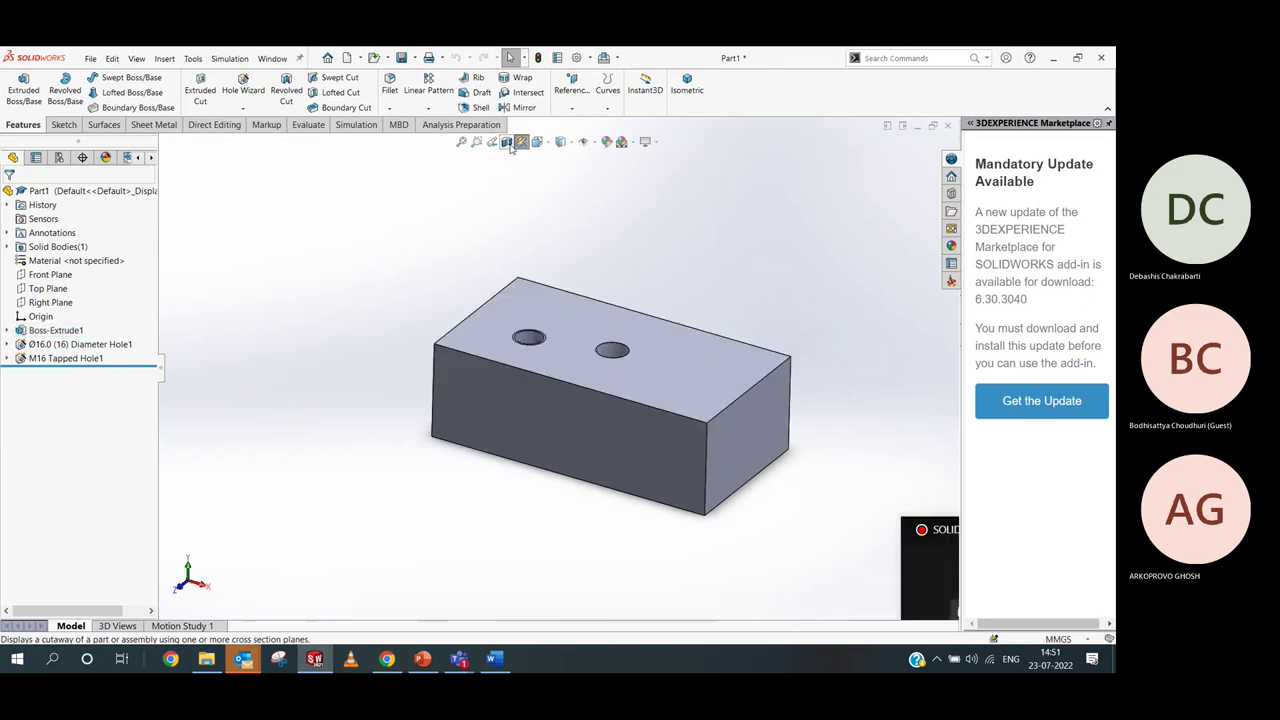
{"action": "scroll", "coordinate": [652, 262], "scroll_direction": "down", "scroll_amount": 3}
{"action": "scroll", "coordinate": [602, 336], "scroll_direction": "up", "scroll_amount": 3}
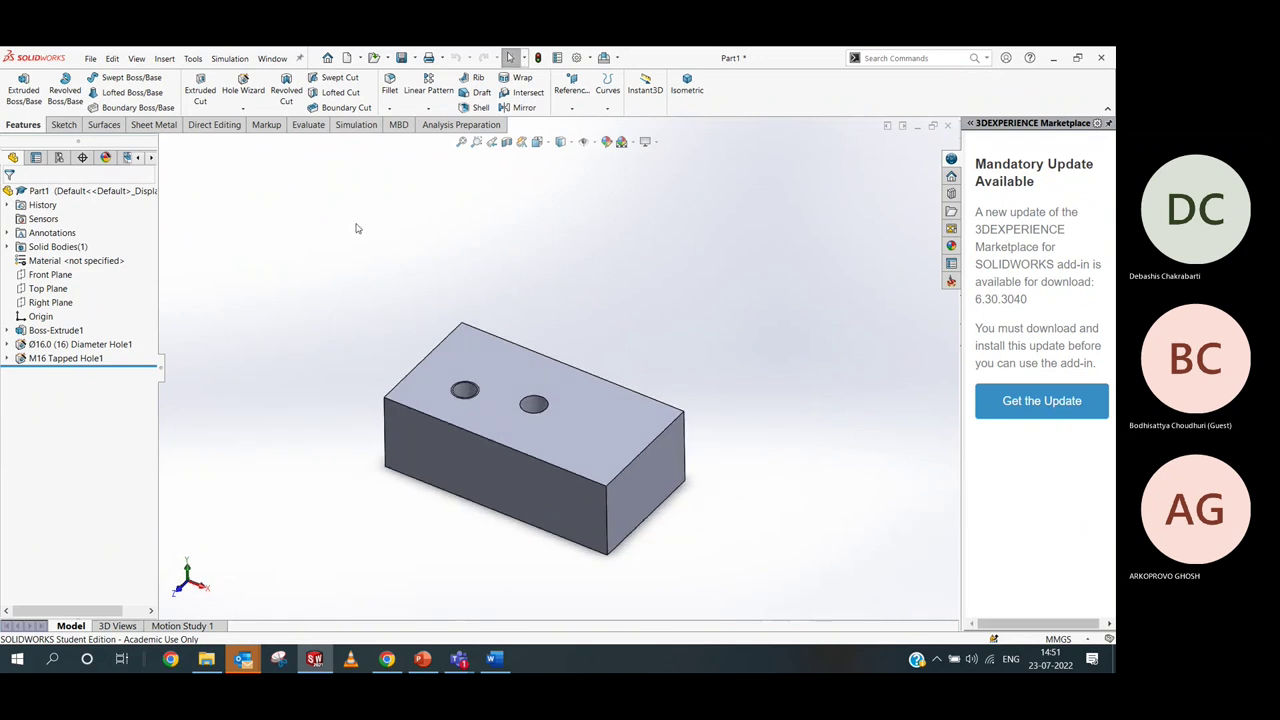
{"action": "scroll", "coordinate": [423, 266], "scroll_direction": "down", "scroll_amount": 1}
{"action": "scroll", "coordinate": [606, 486], "scroll_direction": "down", "scroll_amount": 1}
{"action": "scroll", "coordinate": [519, 428], "scroll_direction": "down", "scroll_amount": 1}
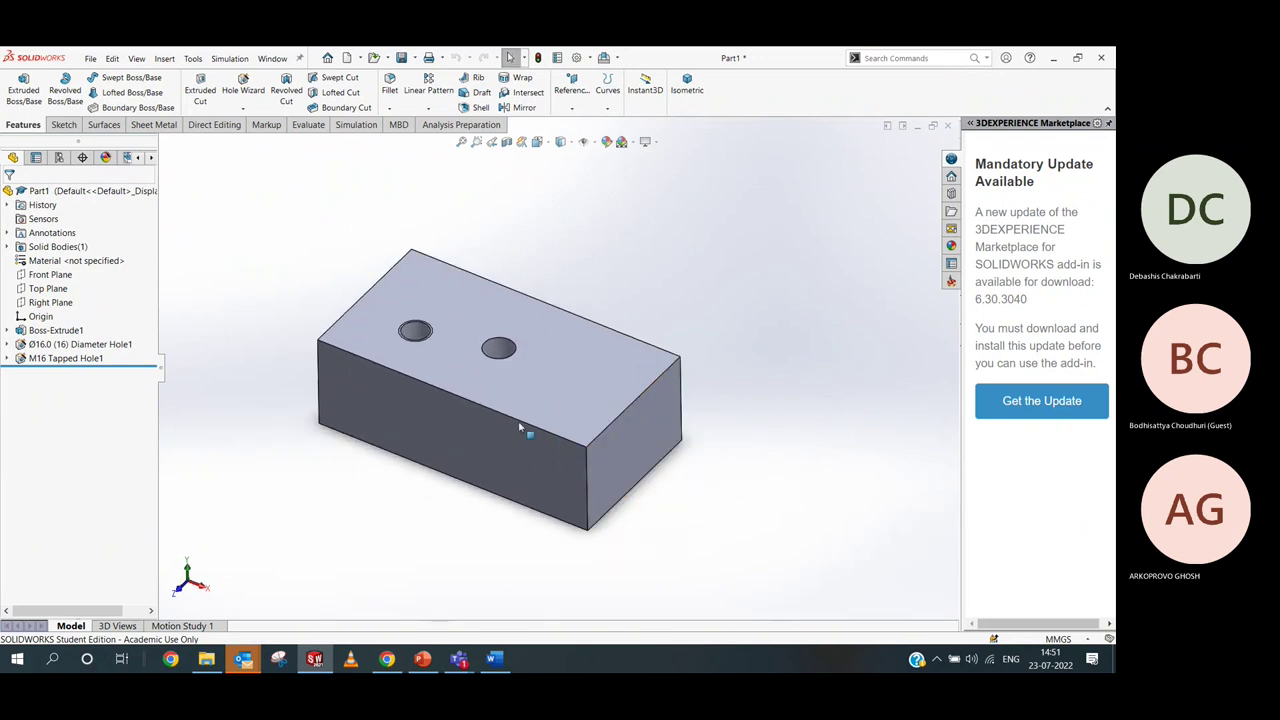
Close the block part with the two holes without saving it and create a new part document
{"action": "scroll", "coordinate": [519, 428], "scroll_direction": "down", "scroll_amount": 1}
{"action": "scroll", "coordinate": [495, 360], "scroll_direction": "down", "scroll_amount": 2}
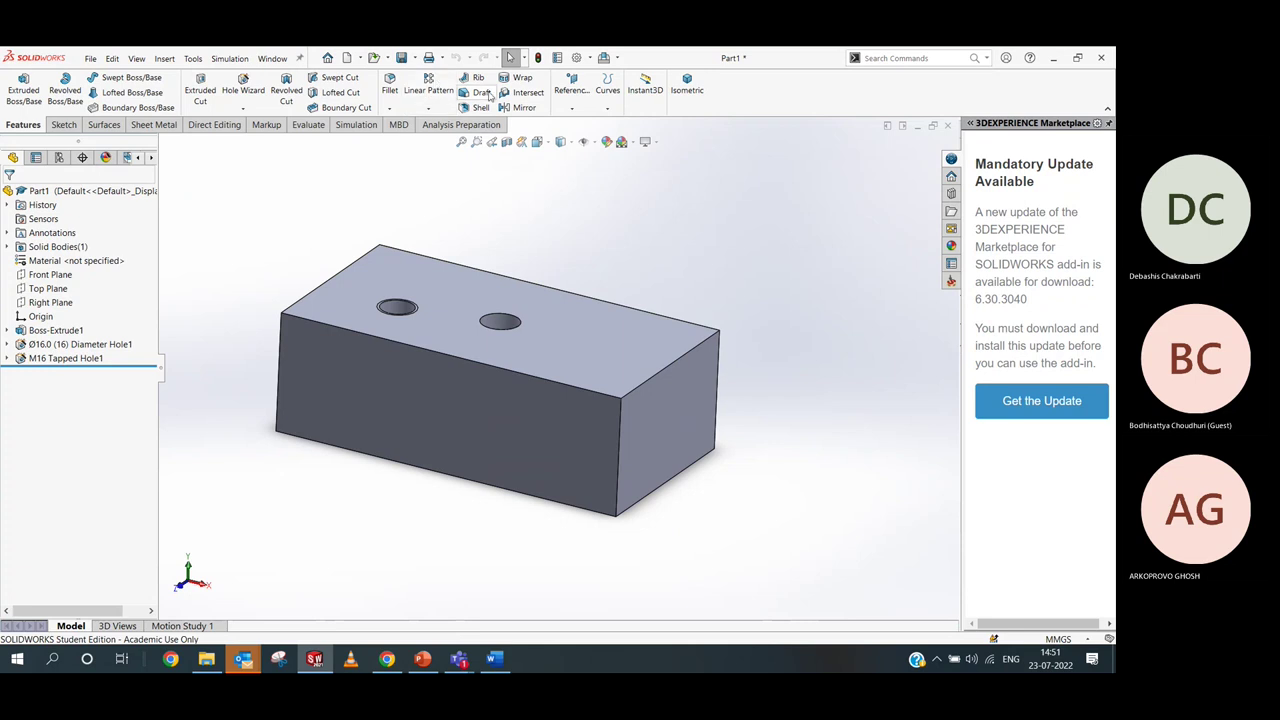
{"action": "left_click", "coordinate": [947, 126]}
{"action": "left_click", "coordinate": [625, 362]}
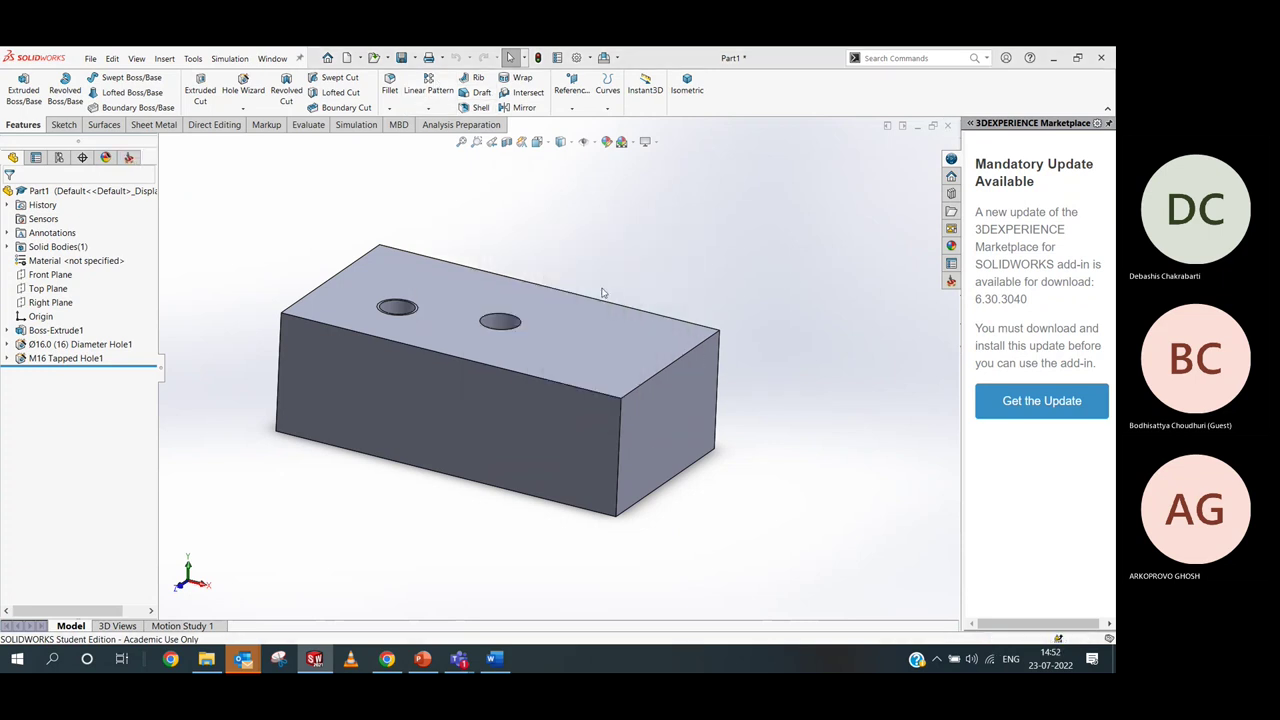
{"action": "left_click", "coordinate": [92, 58]}
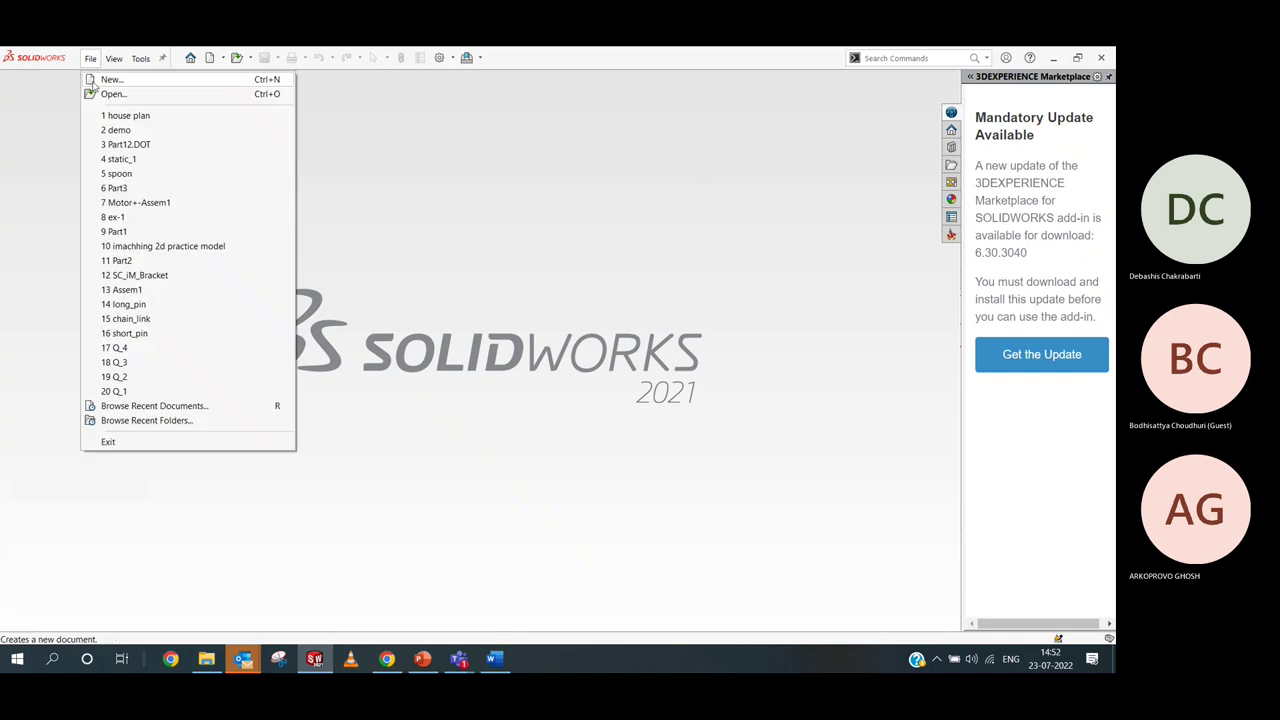
{"action": "left_click", "coordinate": [96, 81]}
{"action": "double_click", "coordinate": [407, 285]}
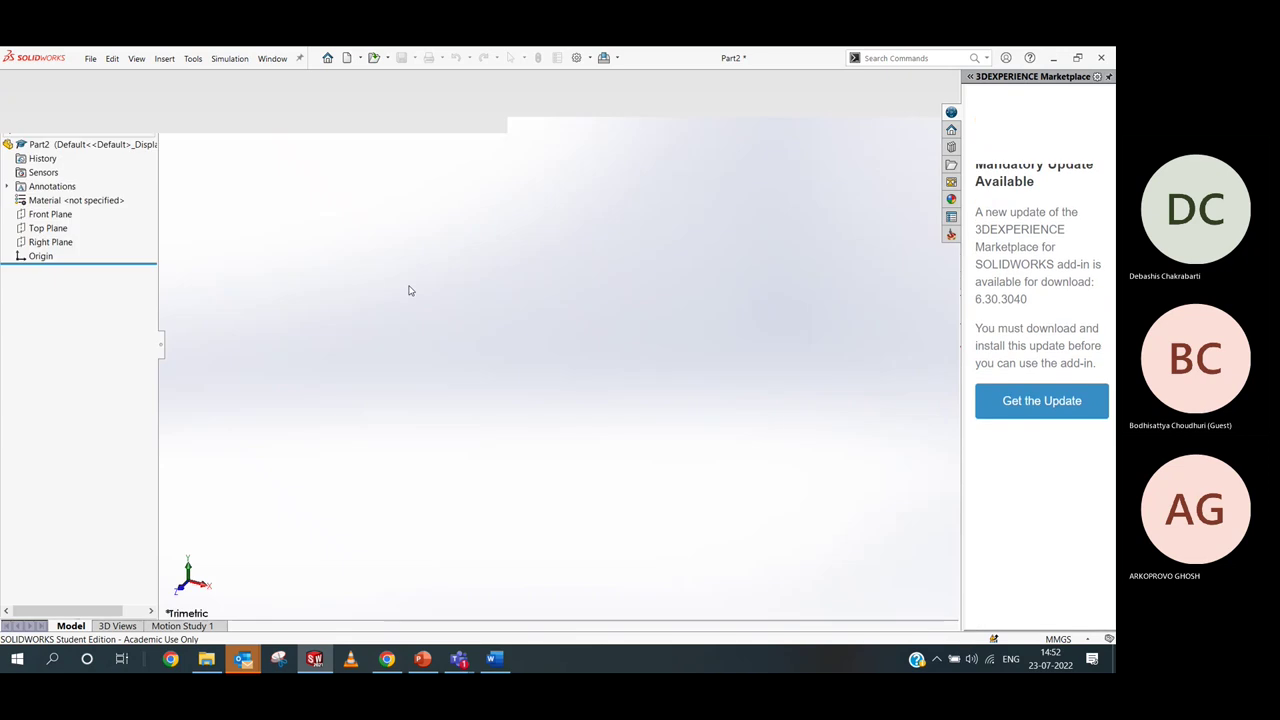
Sketch a center rectangle about 223 by 117 mm on the Top Plane, centered on the origin
{"action": "left_click", "coordinate": [60, 276]}
{"action": "left_click", "coordinate": [69, 260]}
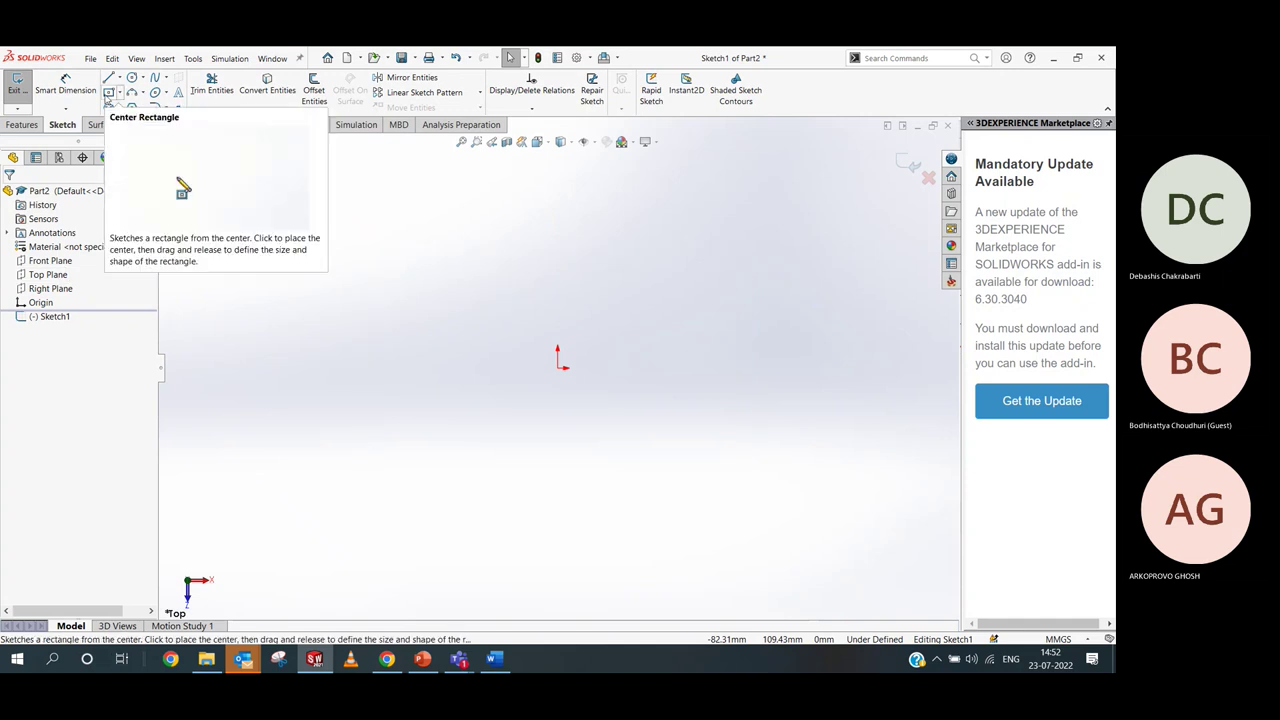
{"action": "left_click", "coordinate": [108, 92]}
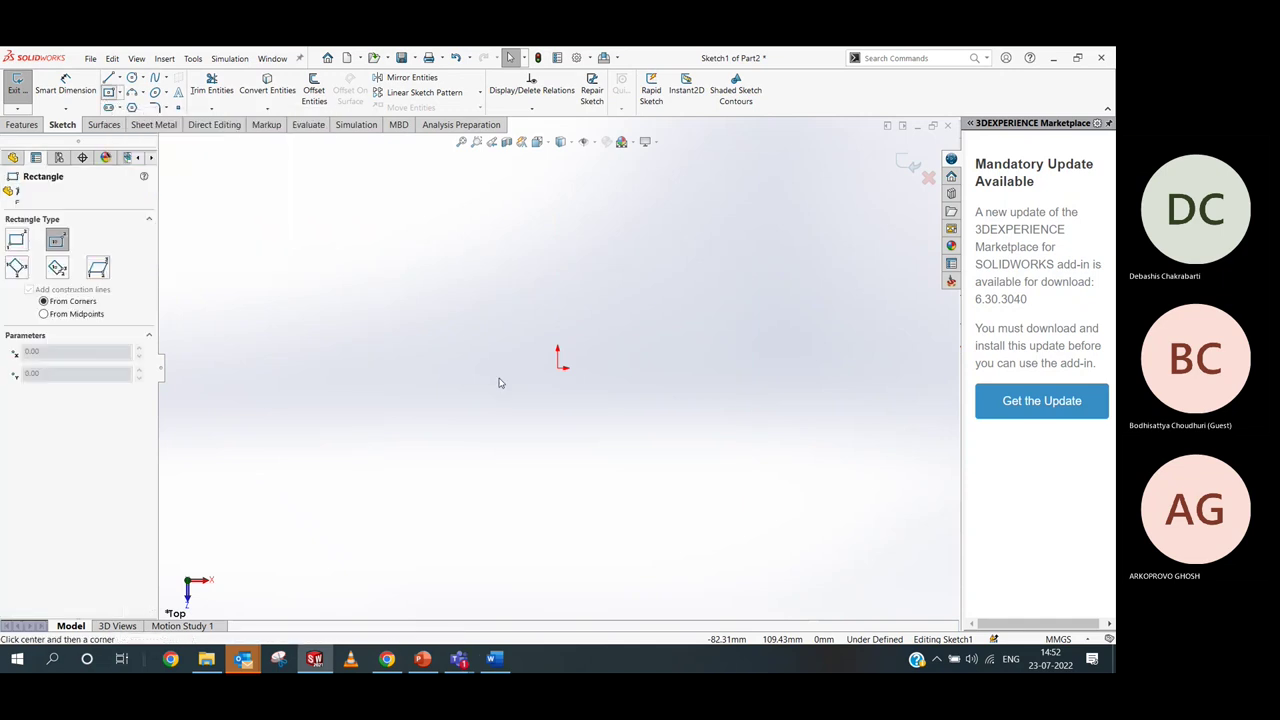
{"action": "left_click", "coordinate": [557, 368]}
{"action": "left_click", "coordinate": [318, 242]}
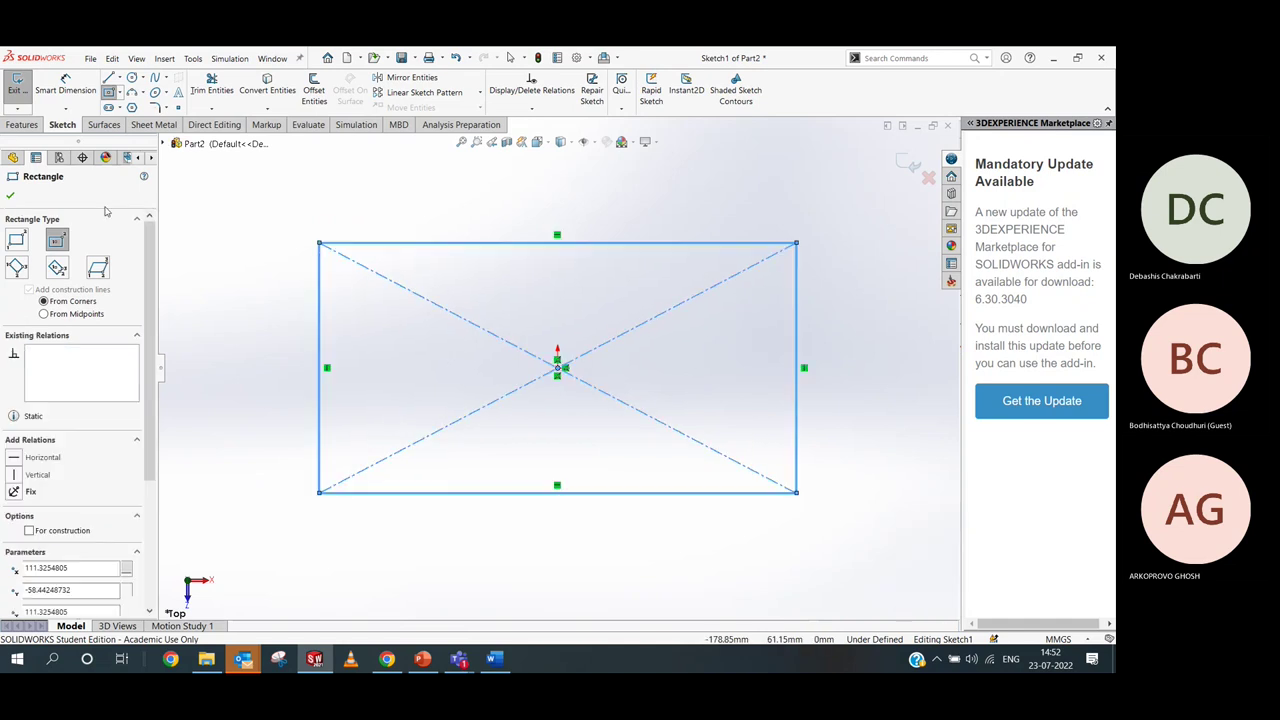
Extrude the rectangle 50 mm with the Mid Plane end condition
{"action": "left_click", "coordinate": [15, 96]}
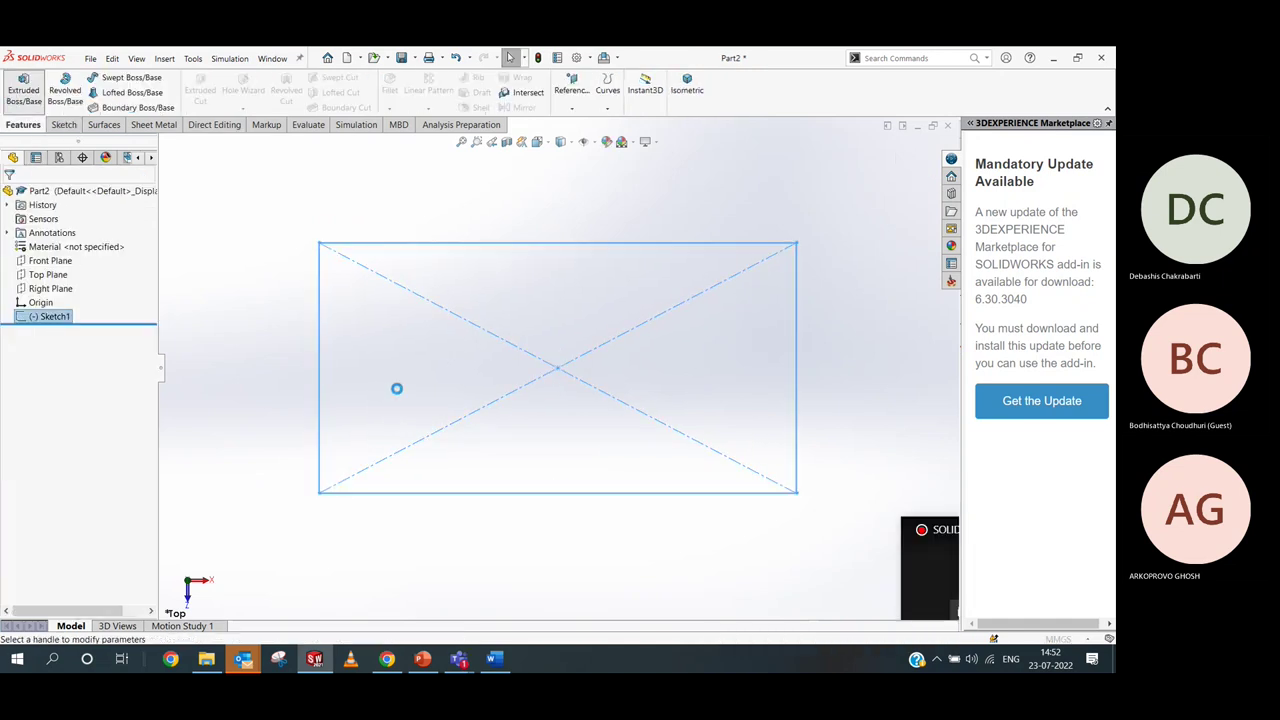
{"action": "left_click", "coordinate": [66, 276]}
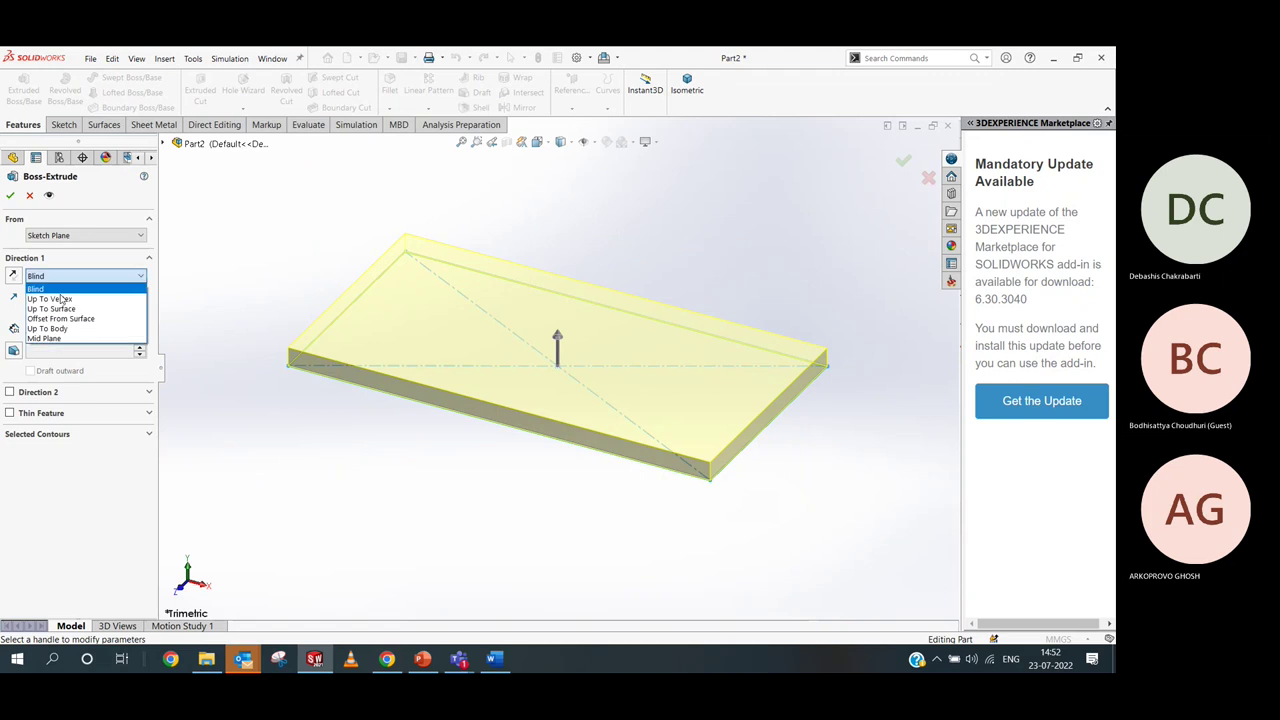
{"action": "left_click", "coordinate": [50, 338]}
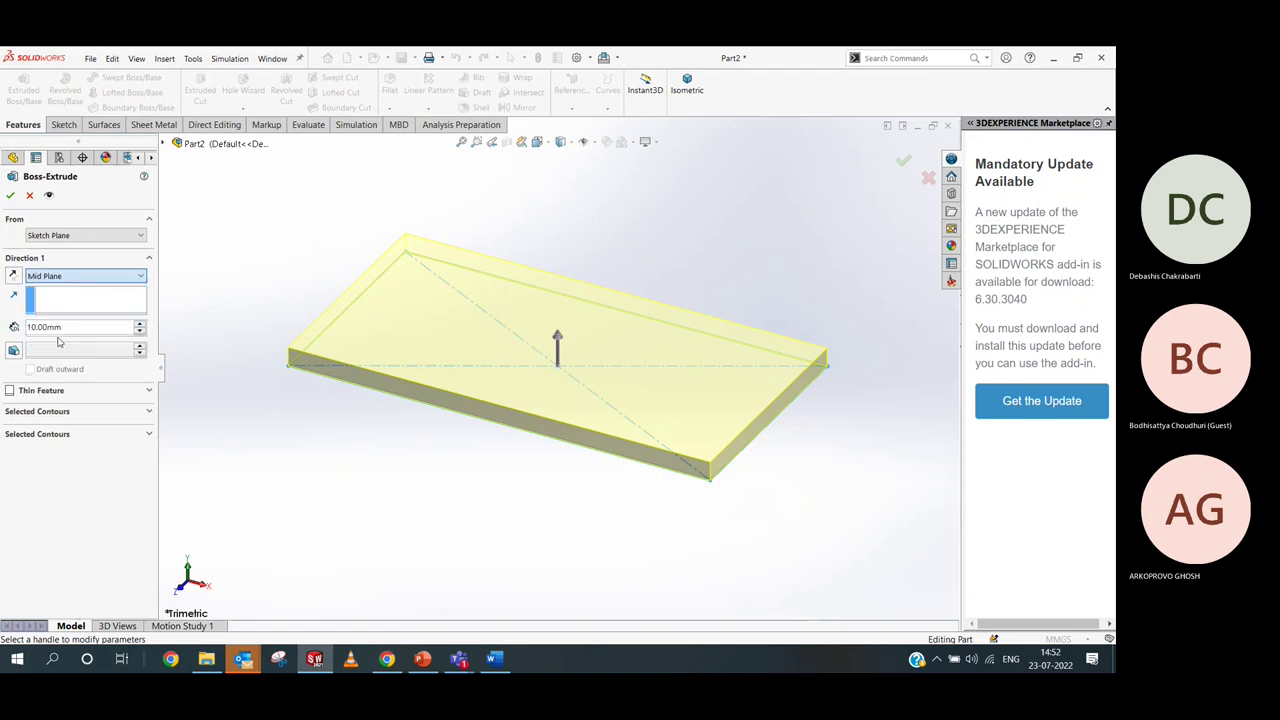
{"action": "left_click", "coordinate": [140, 323]}
{"action": "left_click", "coordinate": [140, 323]}
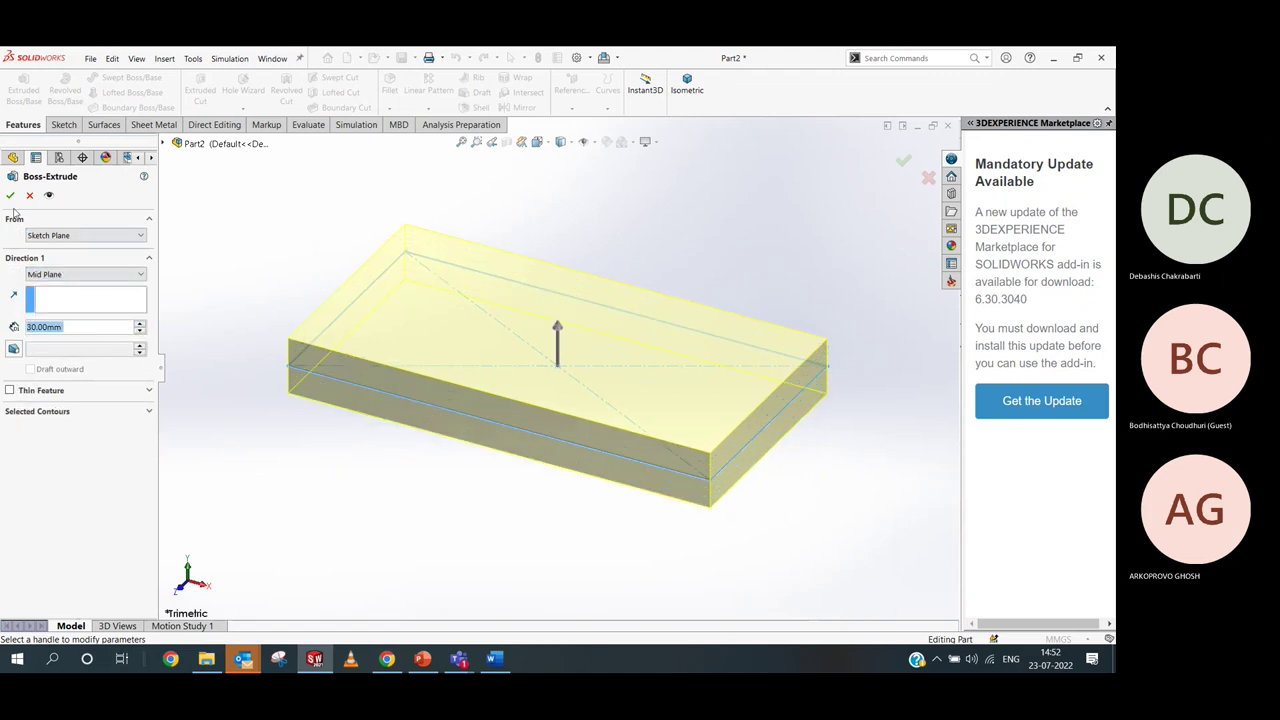
{"action": "left_click", "coordinate": [141, 324]}
{"action": "left_click", "coordinate": [141, 324]}
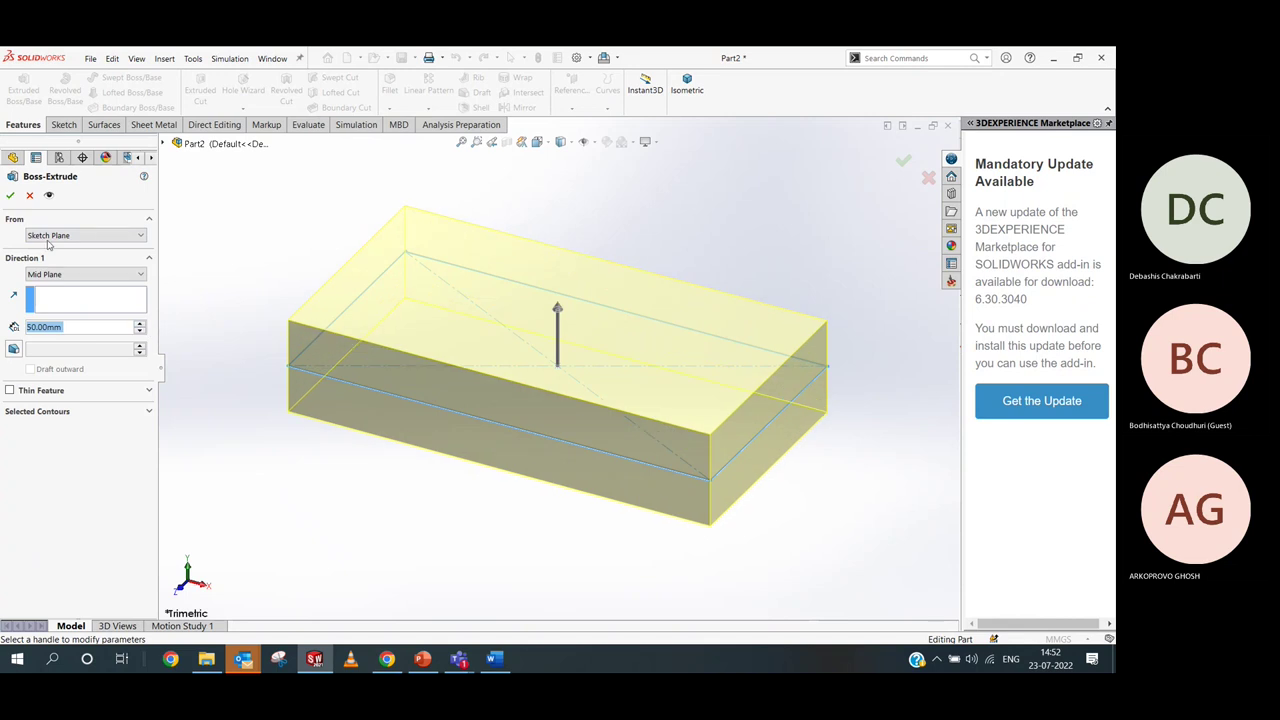
{"action": "left_click", "coordinate": [11, 196]}
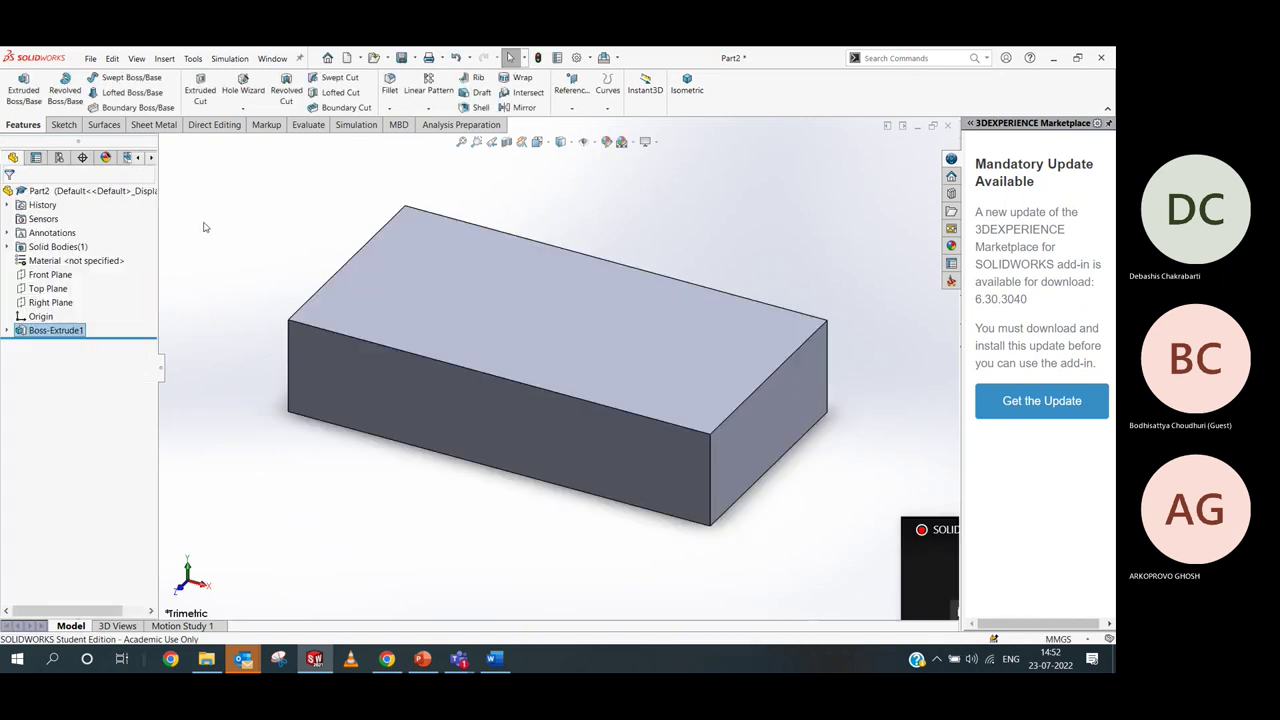
{"action": "left_click", "coordinate": [203, 227]}
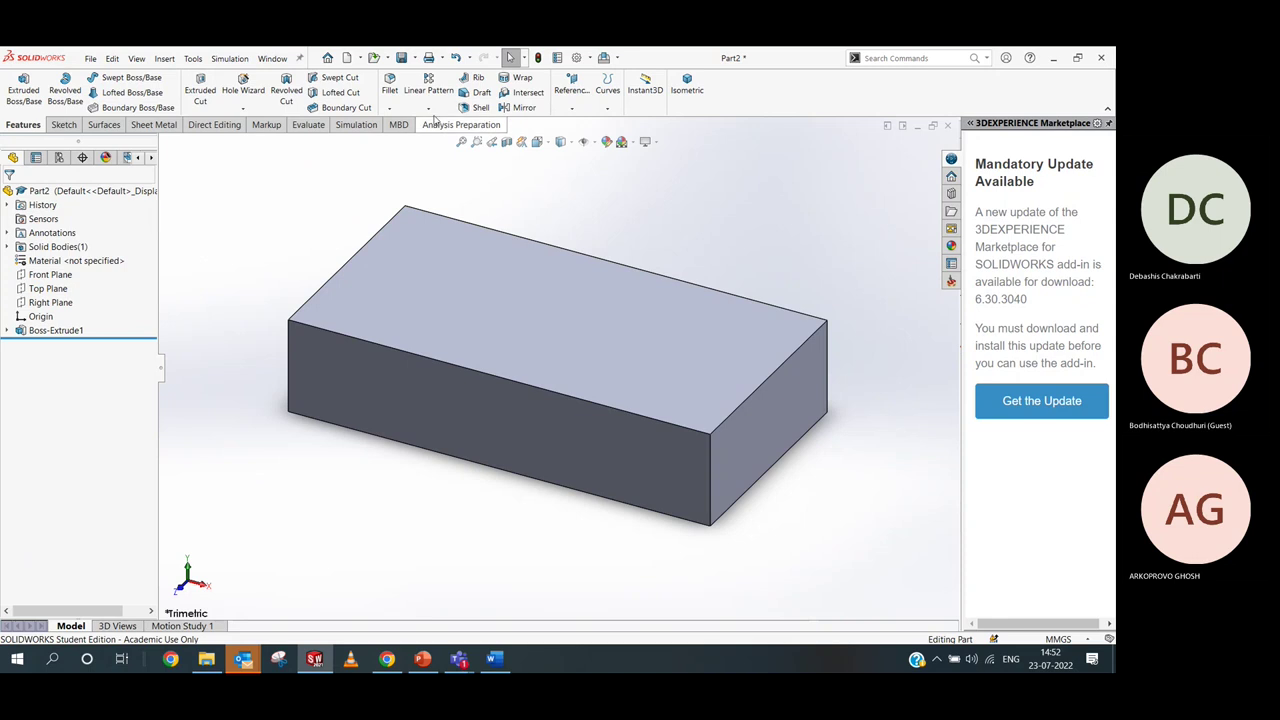
Start a draft on the block, replacing the top-face neutral plane selection with the bottom face
{"action": "left_click", "coordinate": [480, 95]}
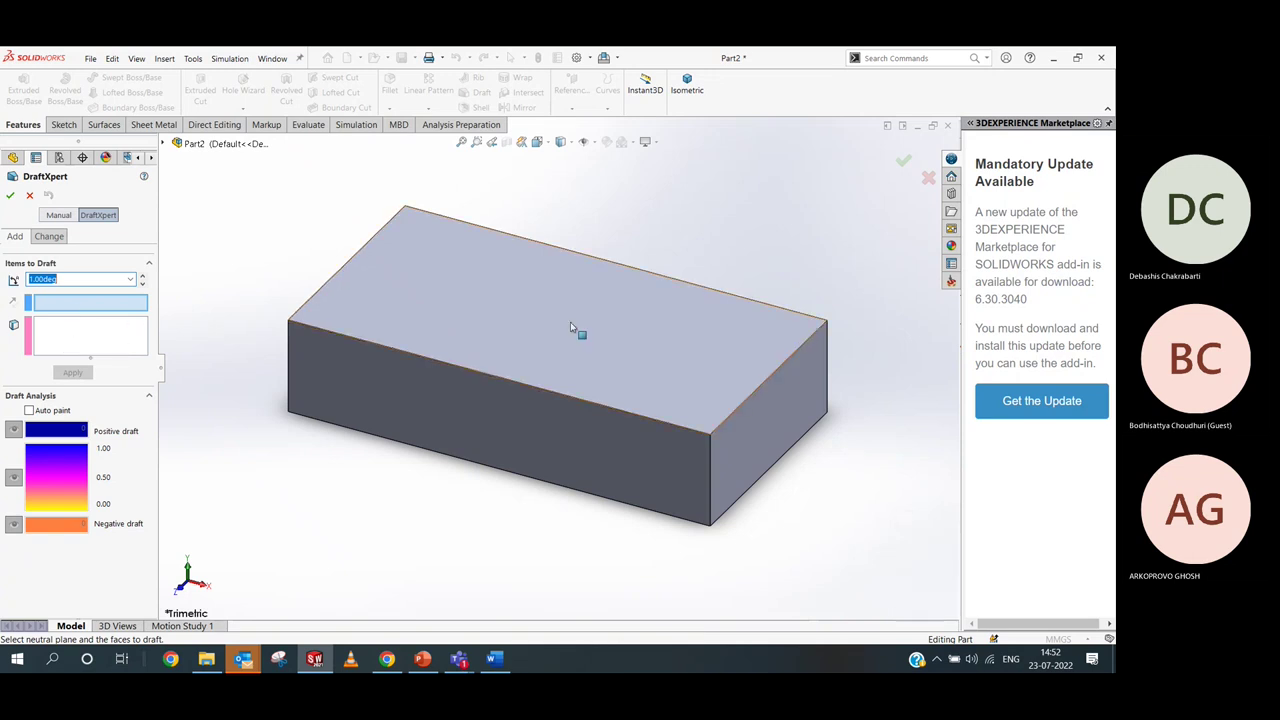
{"action": "left_click", "coordinate": [512, 360]}
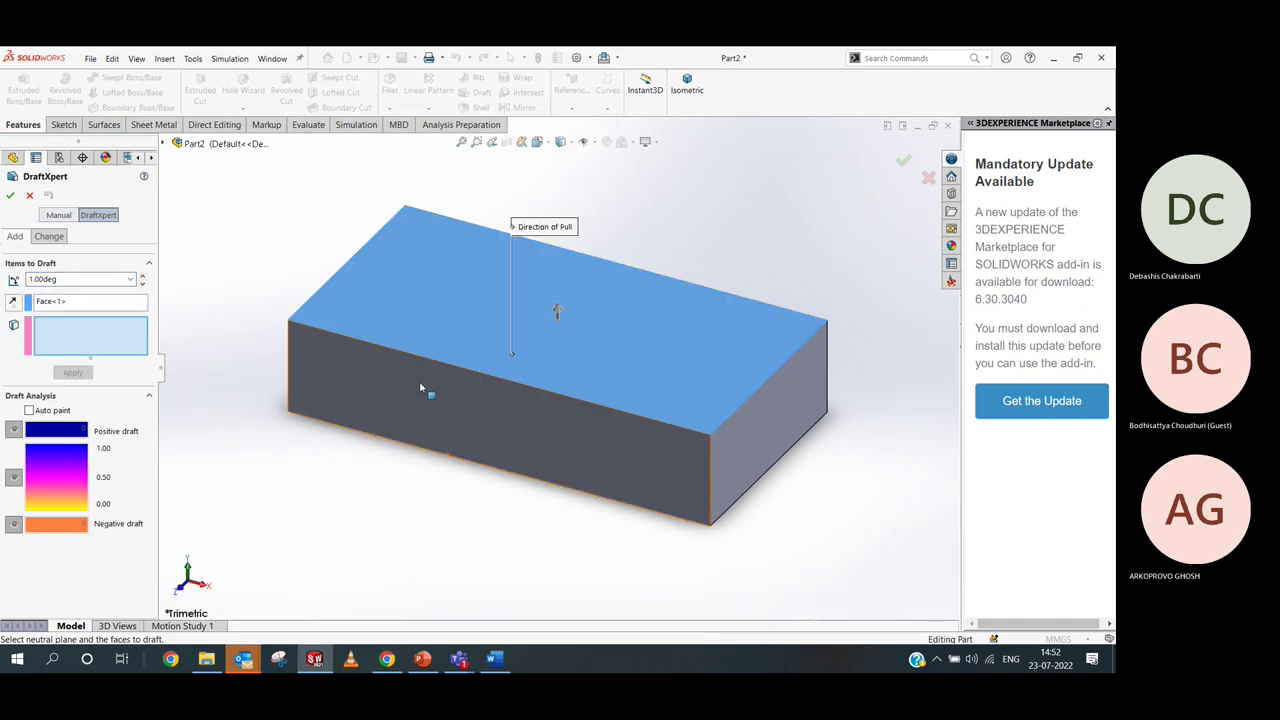
{"action": "left_click", "coordinate": [80, 301]}
{"action": "right_click", "coordinate": [83, 303]}
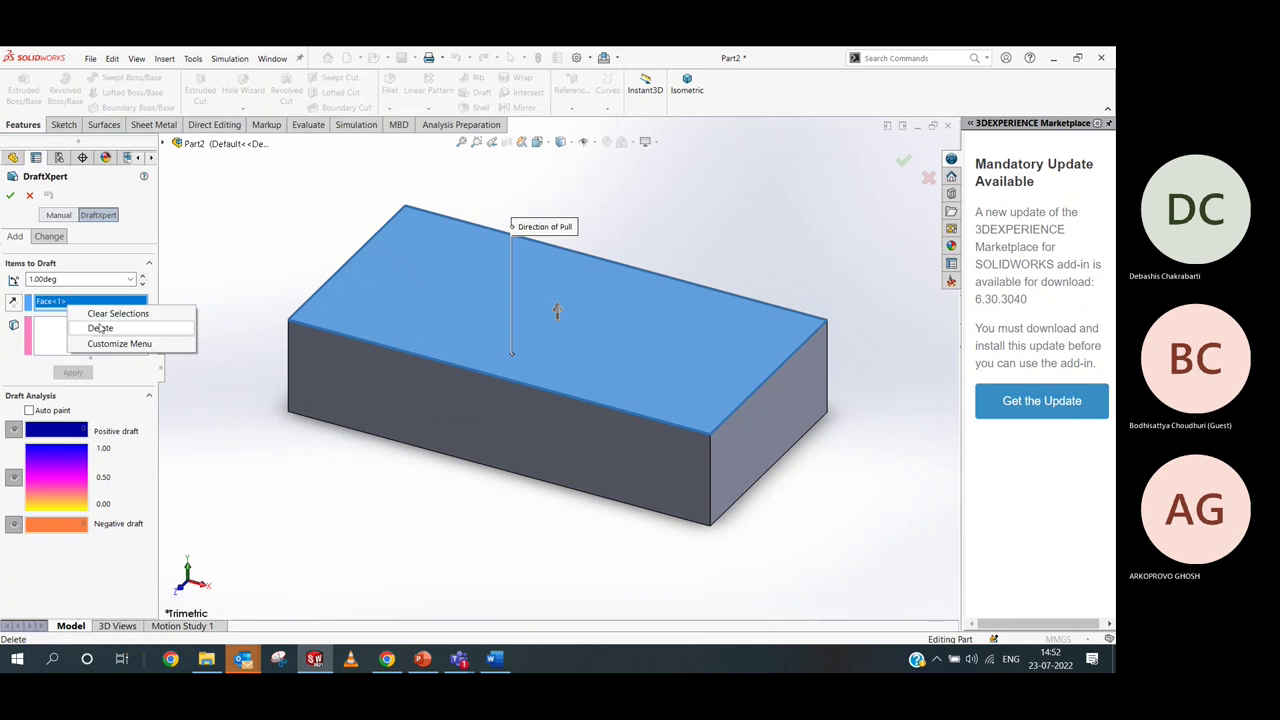
{"action": "left_click", "coordinate": [112, 314]}
{"action": "middle_click_drag", "start_coordinate": [306, 479], "coordinate": [377, 340]}
{"action": "left_click", "coordinate": [443, 394]}
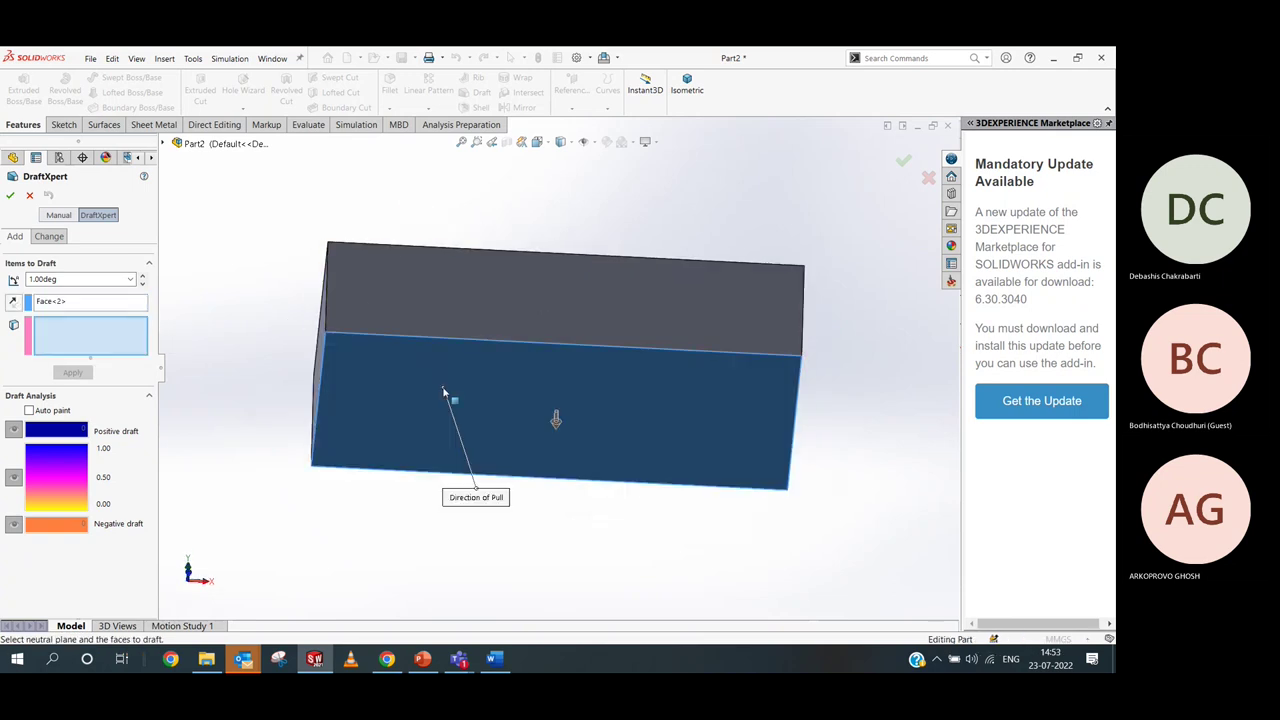
Reverse the direction of pull and try to draft the block's top face by 1°
{"action": "middle_click_drag", "start_coordinate": [443, 394], "coordinate": [474, 425]}
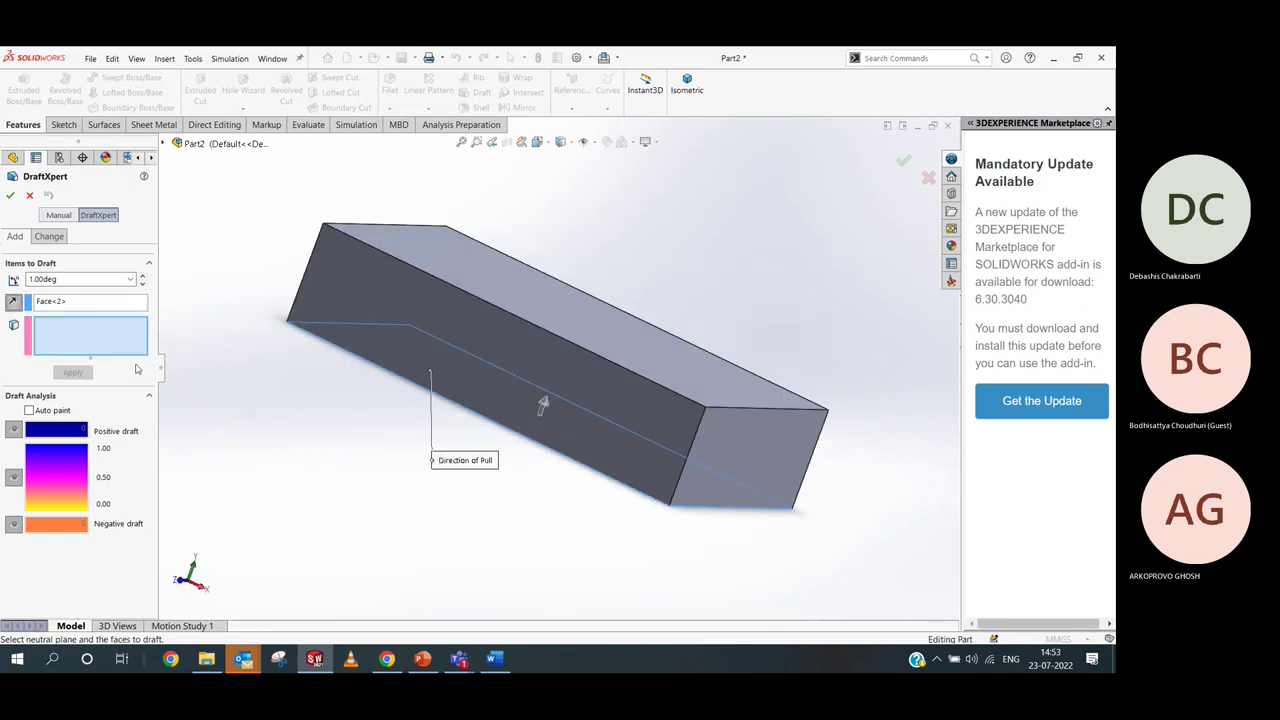
{"action": "left_click", "coordinate": [13, 301]}
{"action": "middle_click_drag", "start_coordinate": [376, 416], "coordinate": [500, 325]}
{"action": "left_click", "coordinate": [503, 319]}
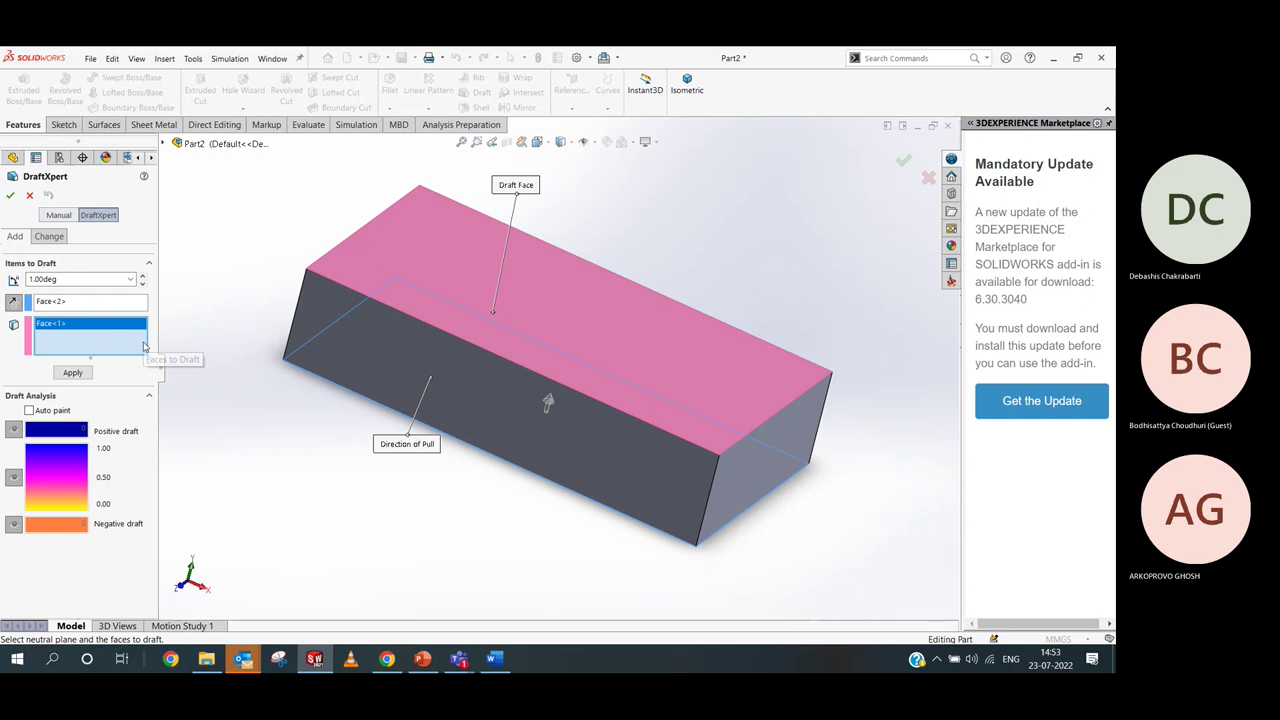
{"action": "left_click", "coordinate": [10, 195]}
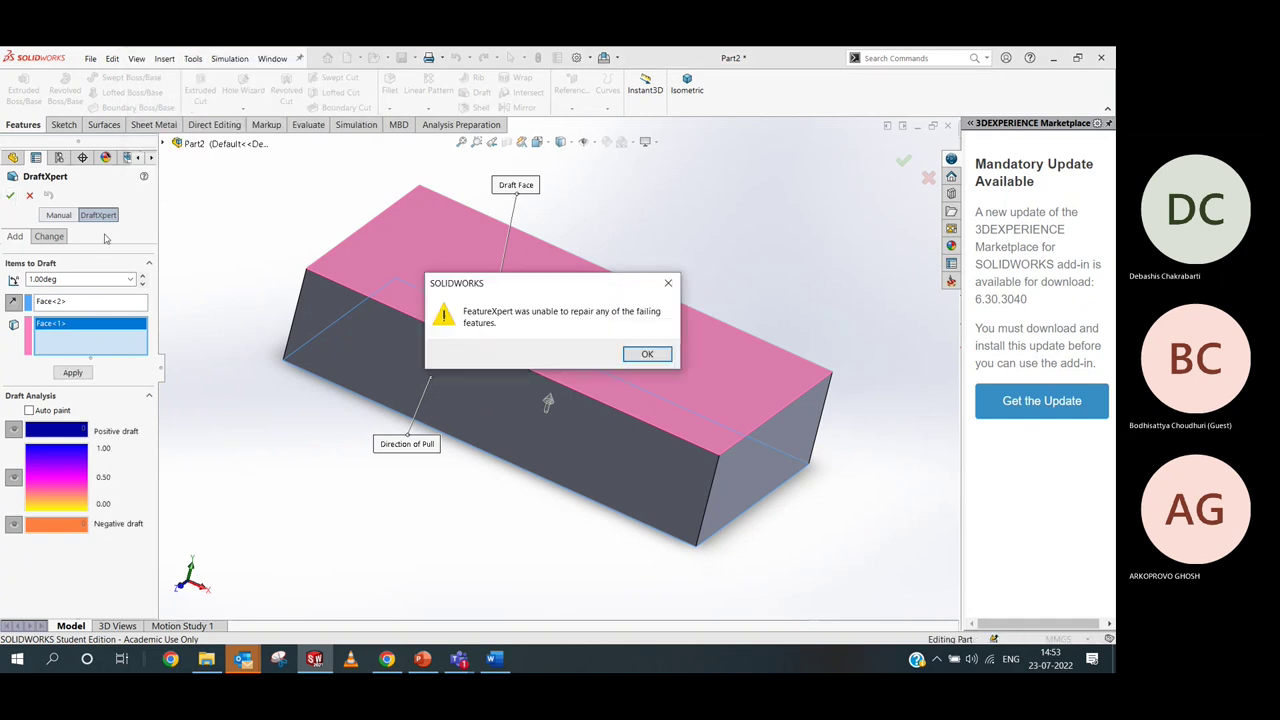
{"action": "left_click", "coordinate": [647, 354]}
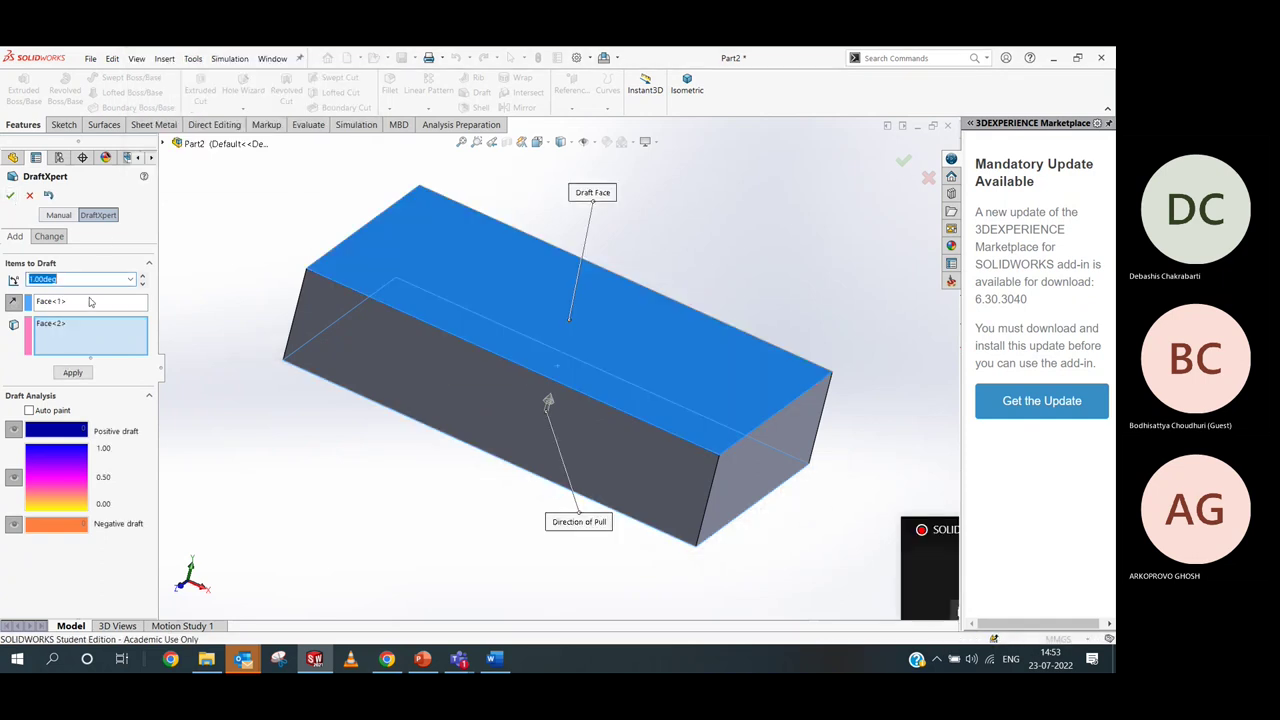
Clear the draft face and neutral plane selections and set the block's top face as the neutral plane
{"action": "left_click", "coordinate": [74, 302]}
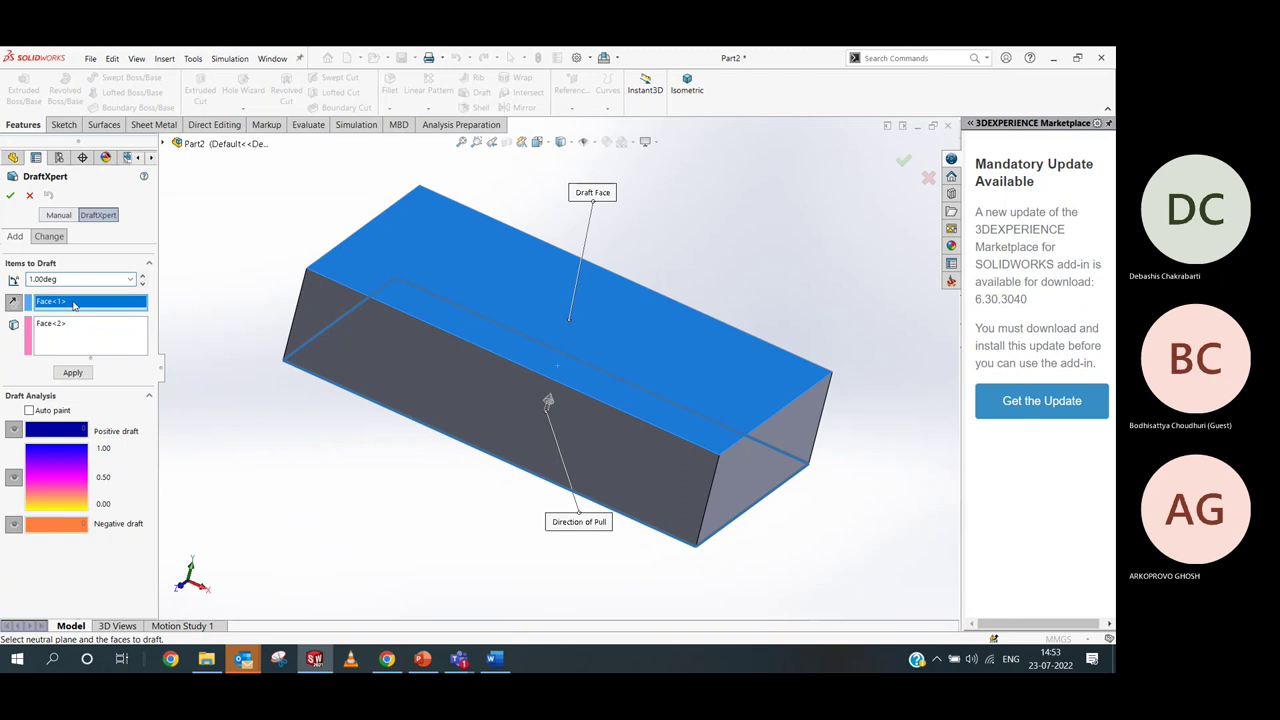
{"action": "right_click", "coordinate": [80, 330]}
{"action": "left_click", "coordinate": [125, 333]}
{"action": "right_click", "coordinate": [101, 313]}
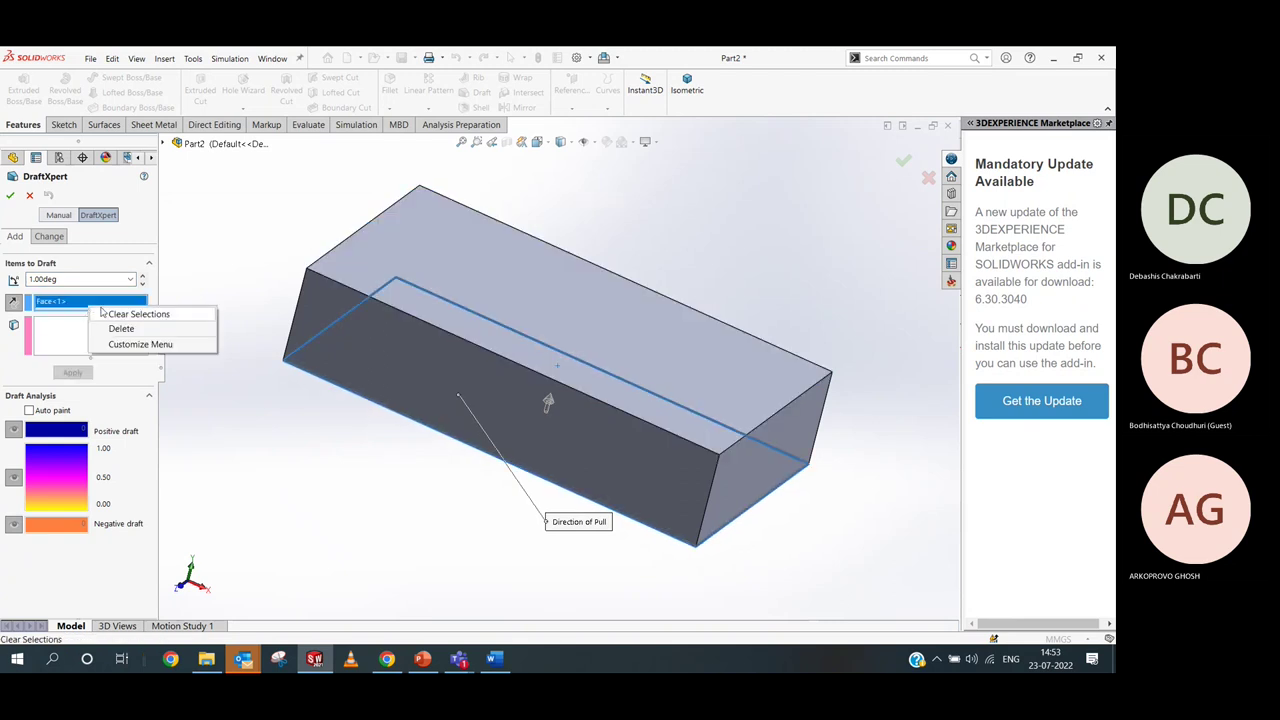
{"action": "left_click", "coordinate": [104, 314]}
{"action": "left_click", "coordinate": [492, 320]}
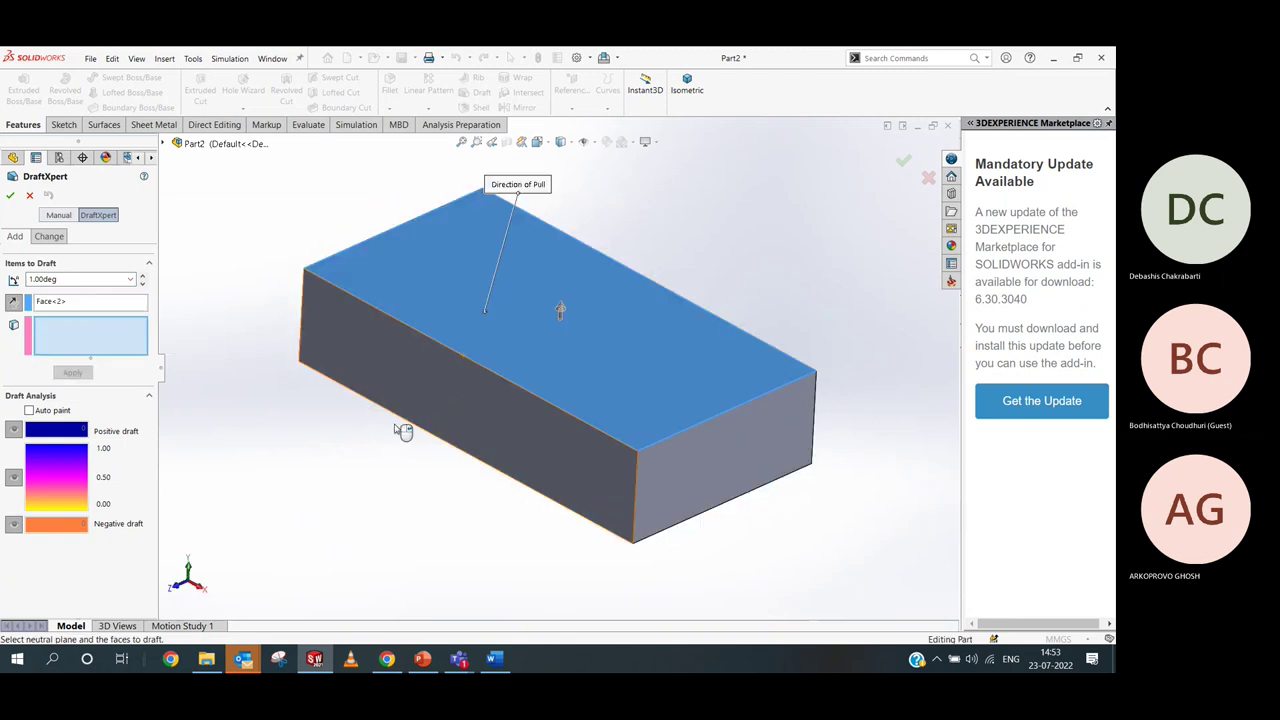
Select all four side faces of the block as the faces to draft
{"action": "left_click", "coordinate": [503, 401]}
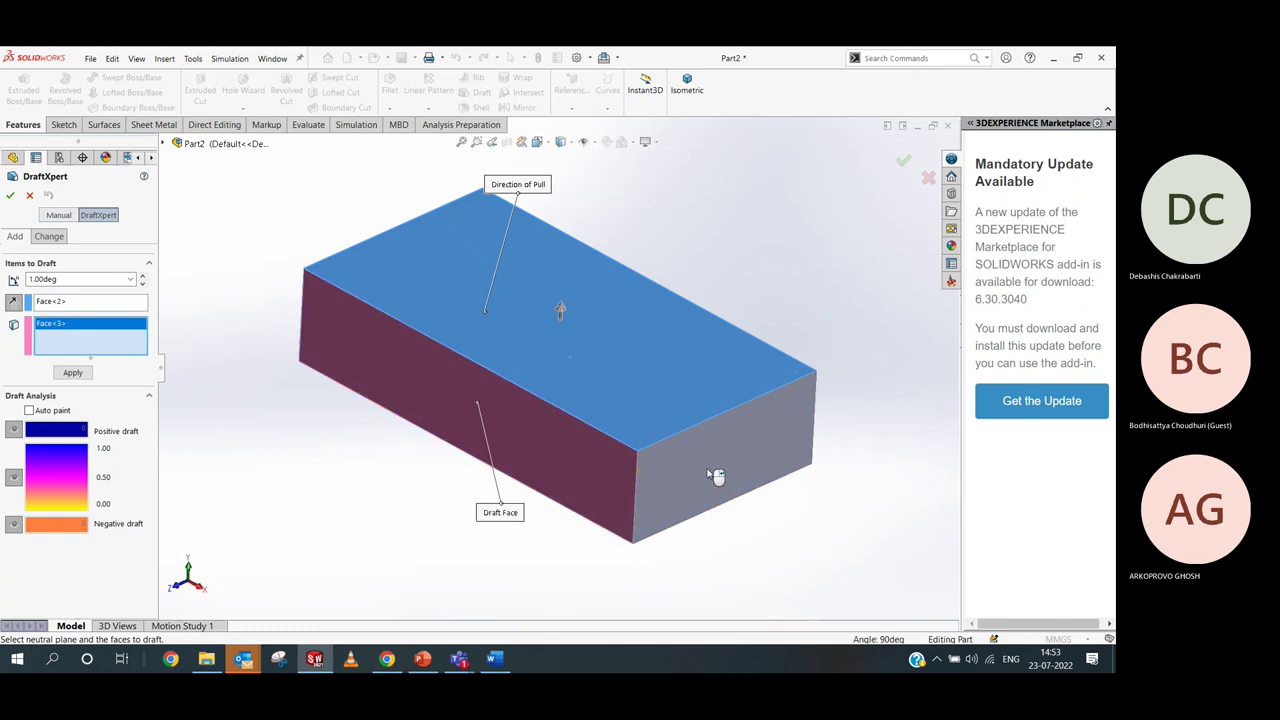
{"action": "left_click", "coordinate": [716, 476]}
{"action": "middle_click_drag", "start_coordinate": [716, 476], "coordinate": [608, 423]}
{"action": "left_click", "coordinate": [610, 420]}
{"action": "middle_click_drag", "start_coordinate": [651, 357], "coordinate": [511, 318]}
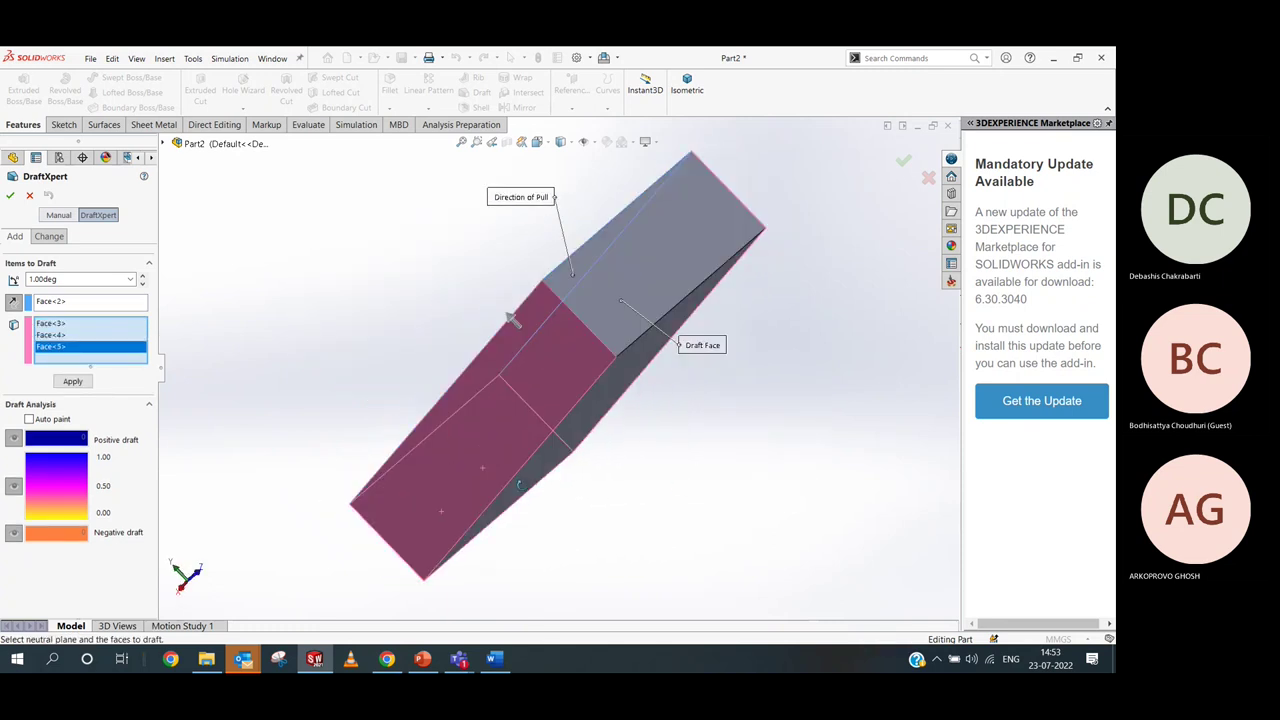
{"action": "middle_click_drag", "start_coordinate": [518, 484], "coordinate": [714, 320]}
{"action": "left_click", "coordinate": [555, 405]}
Set the draft angle to 10°, create the draft and inspect the tapered block
{"action": "double_click", "coordinate": [30, 279]}
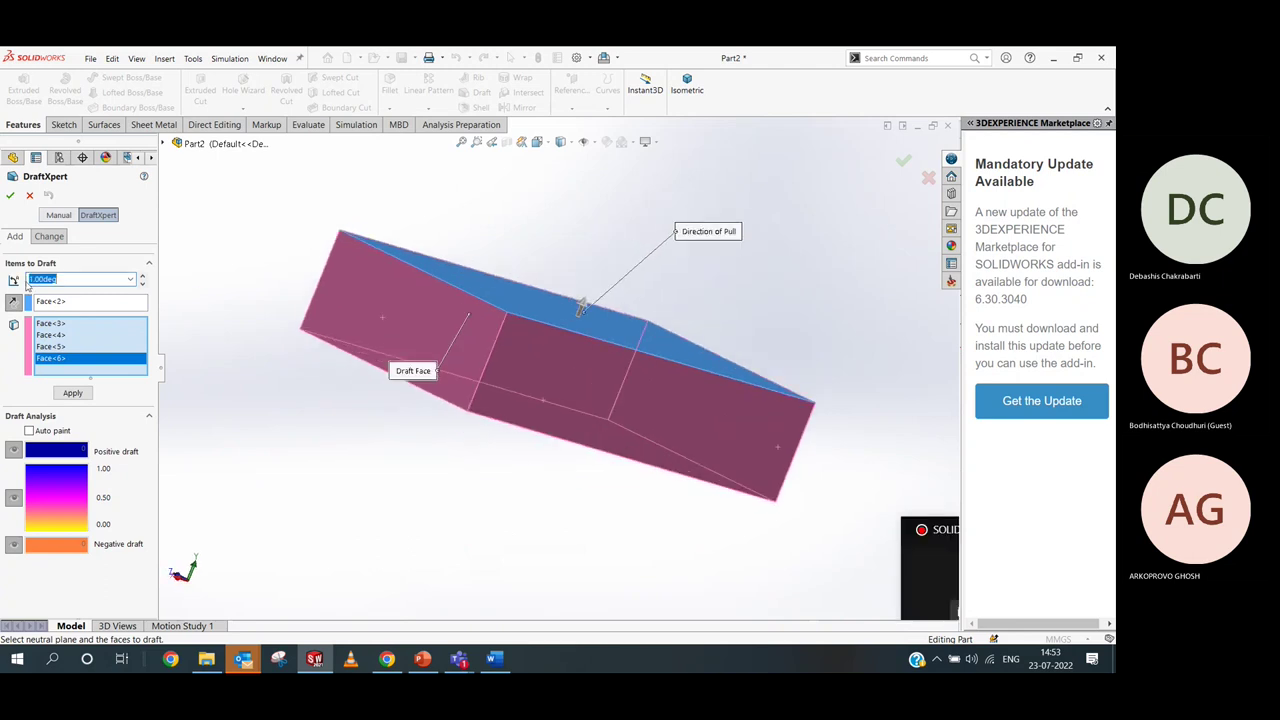
{"action": "type", "text": "10"}
{"action": "key", "text": "Return"}
{"action": "left_click", "coordinate": [10, 195]}
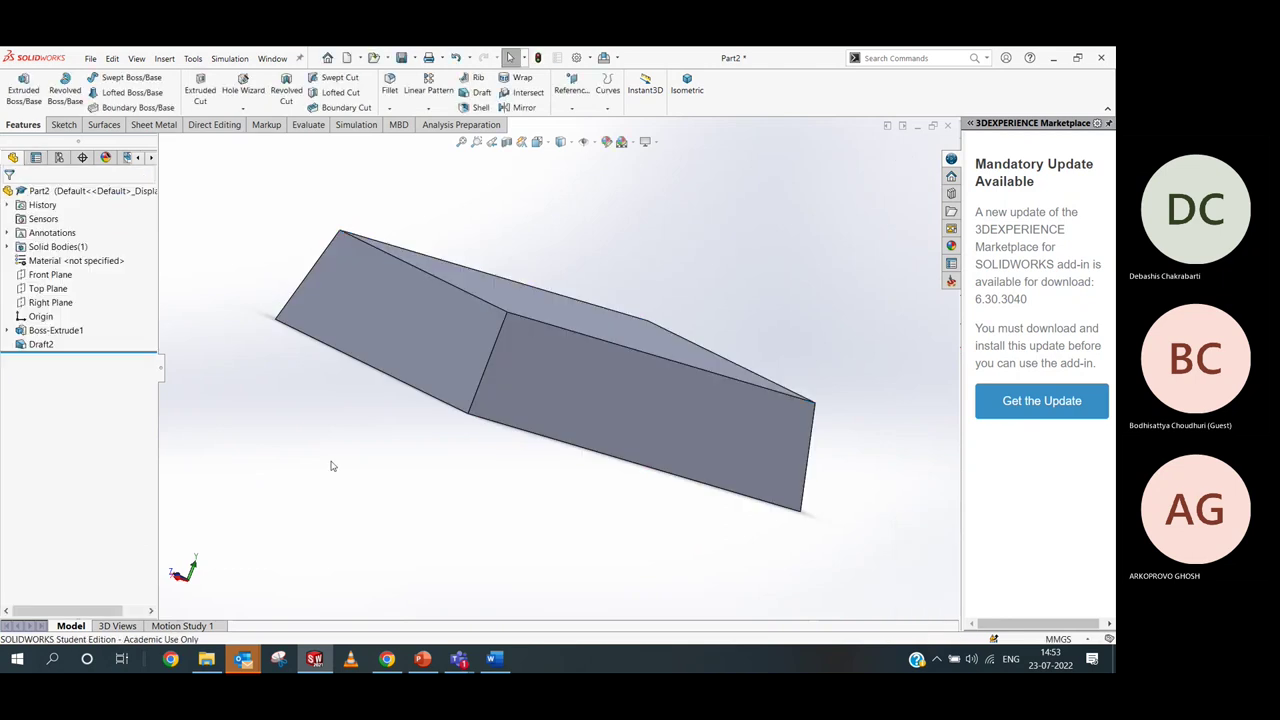
{"action": "middle_click_drag", "start_coordinate": [333, 466], "coordinate": [437, 451]}
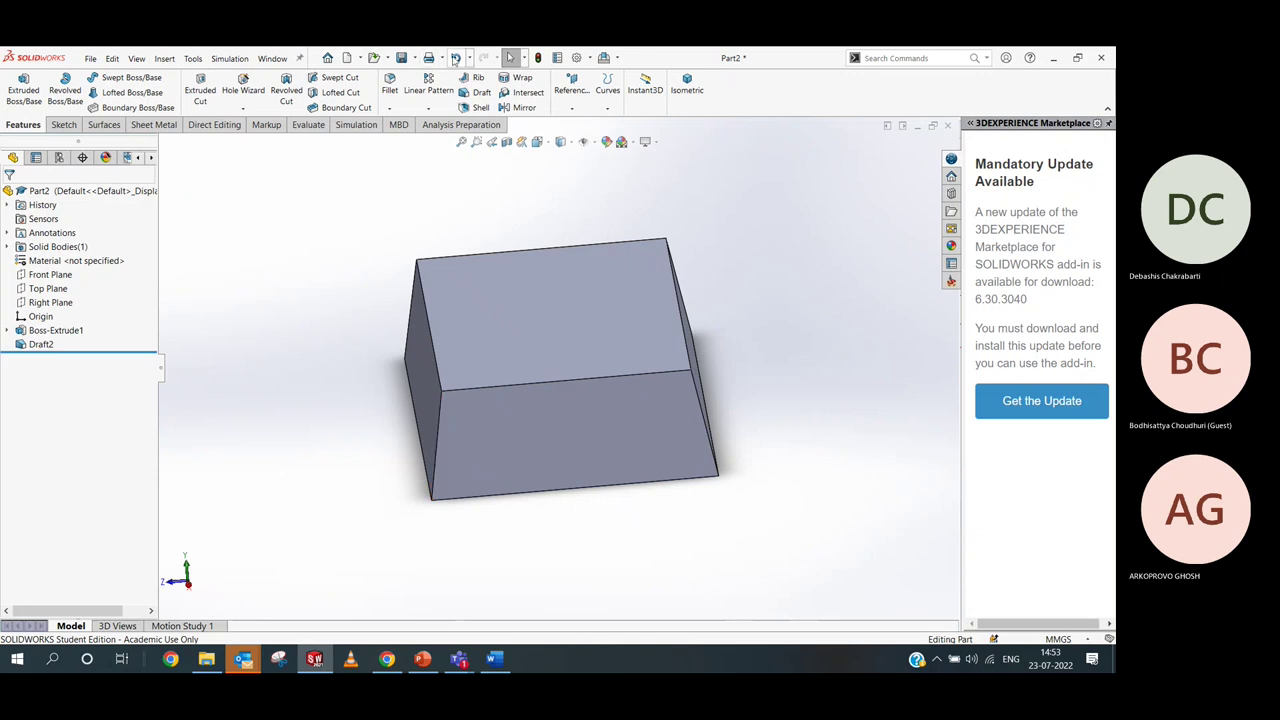
Undo the draft on the block's side faces
{"action": "left_click", "coordinate": [455, 58]}
{"action": "middle_click_drag", "start_coordinate": [445, 250], "coordinate": [366, 258]}
{"action": "middle_click_drag", "start_coordinate": [788, 259], "coordinate": [811, 271]}
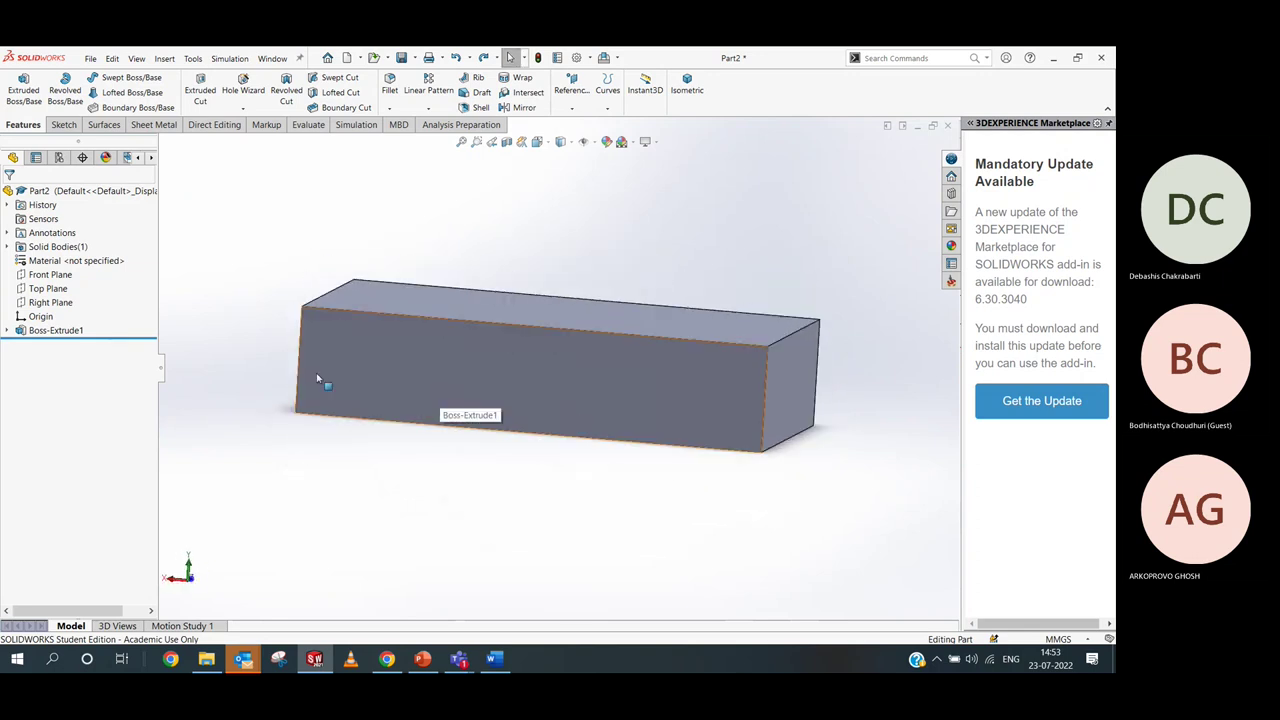
{"action": "key", "text": "ctrl+7"}
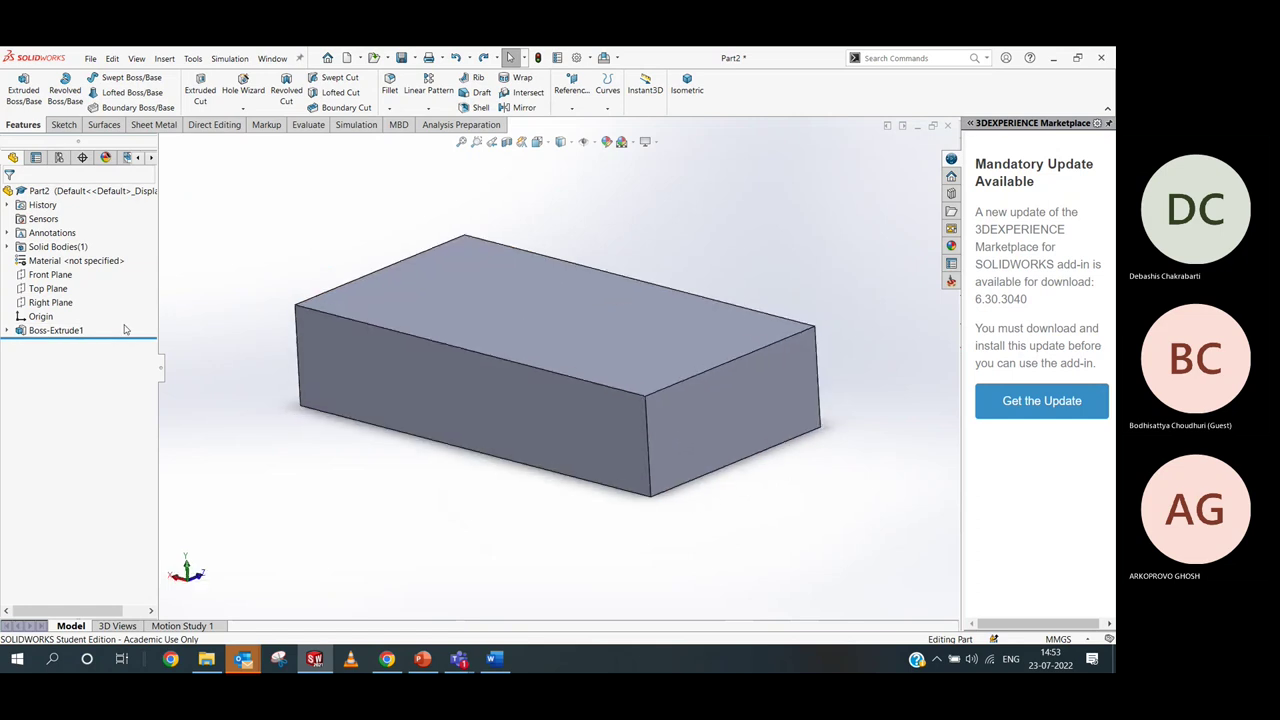
Start a new draft and set the block's bottom face as the neutral plane
{"action": "left_click", "coordinate": [476, 92]}
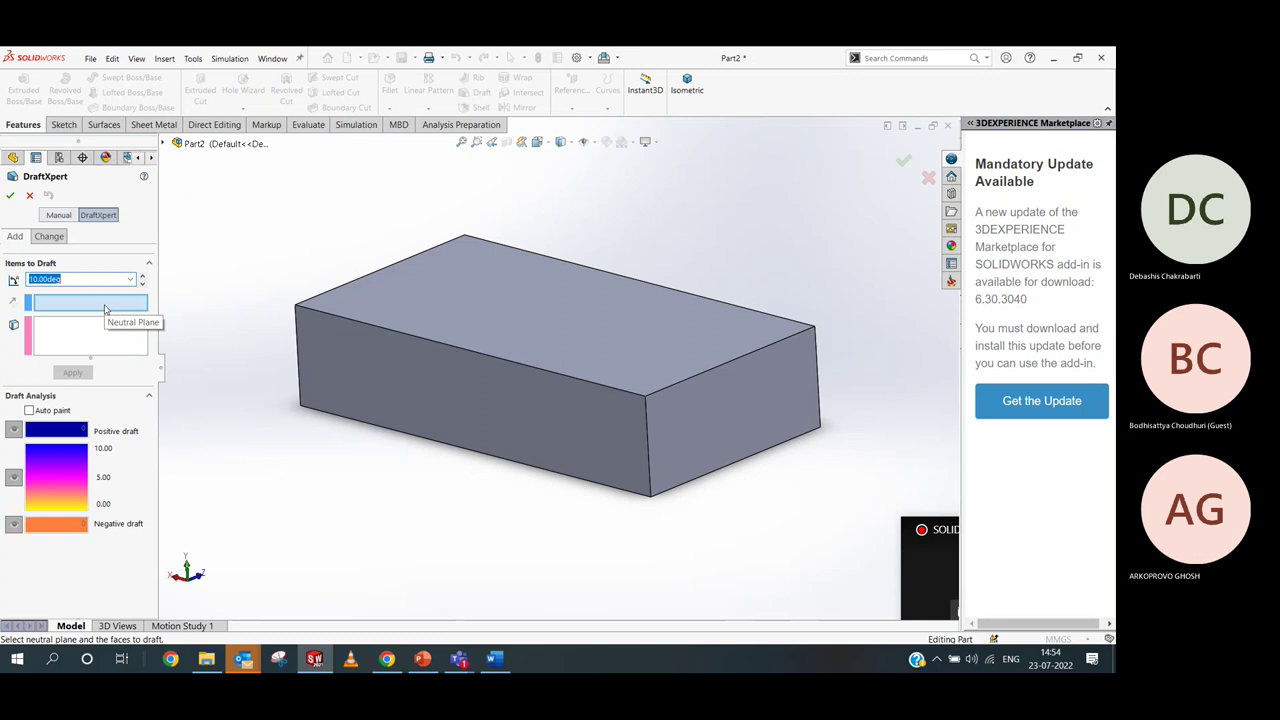
{"action": "middle_click_drag", "start_coordinate": [580, 625], "coordinate": [583, 446]}
{"action": "left_click", "coordinate": [577, 439]}
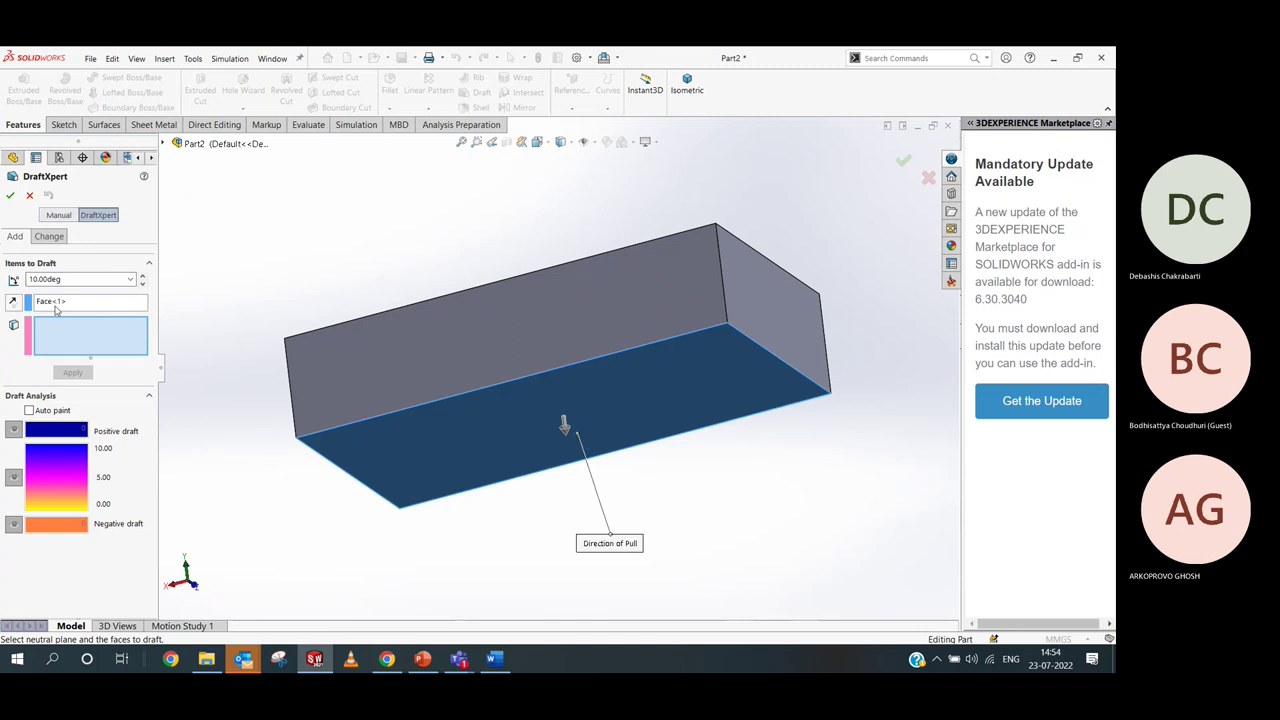
{"action": "middle_click_drag", "start_coordinate": [578, 481], "coordinate": [563, 458]}
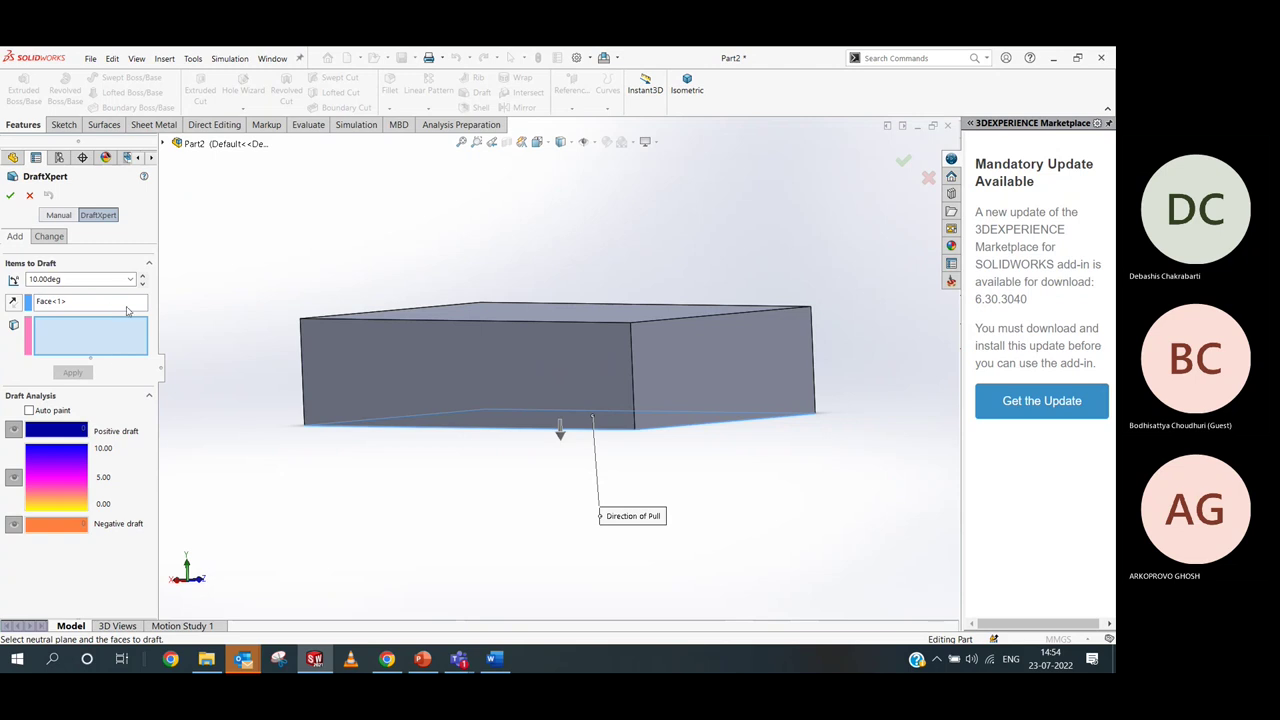
{"action": "middle_click_drag", "start_coordinate": [396, 457], "coordinate": [409, 422]}
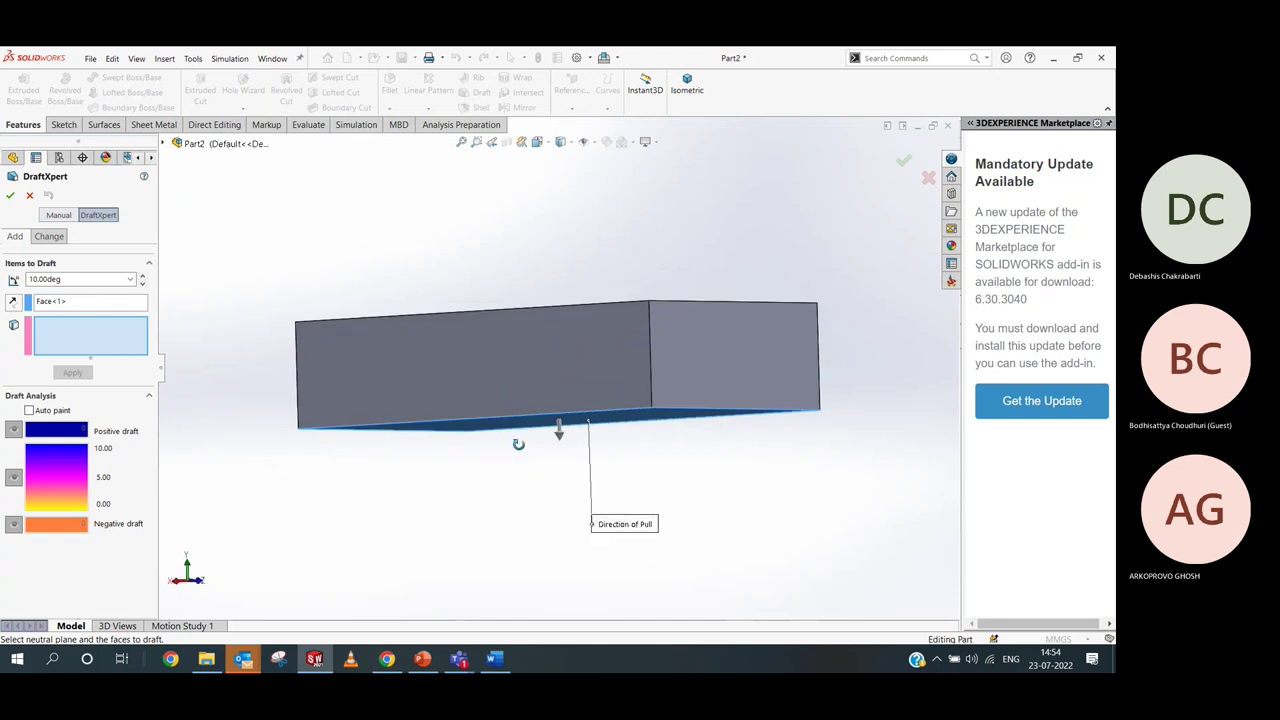
{"action": "middle_click_drag", "start_coordinate": [517, 443], "coordinate": [517, 424]}
{"action": "scroll", "coordinate": [517, 424], "scroll_direction": "down", "scroll_amount": 1}
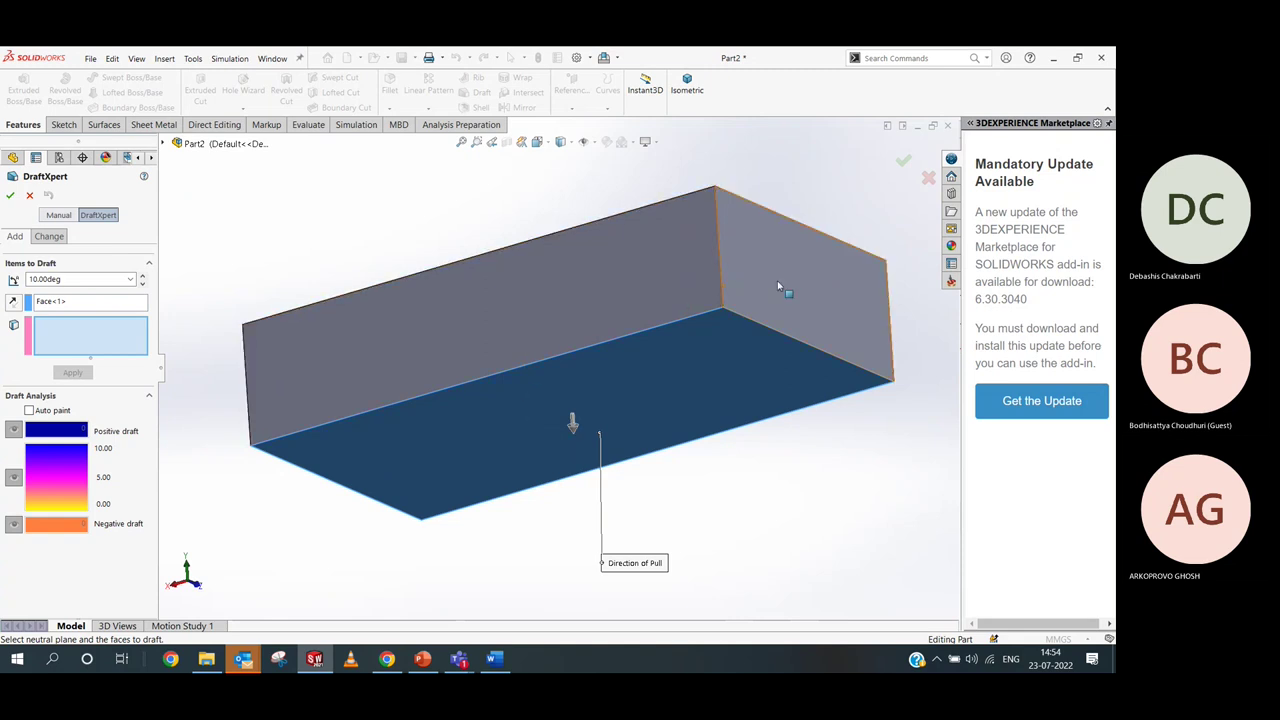
Add the block's four side faces as the faces to draft from the bottom neutral plane
{"action": "left_click", "coordinate": [531, 318]}
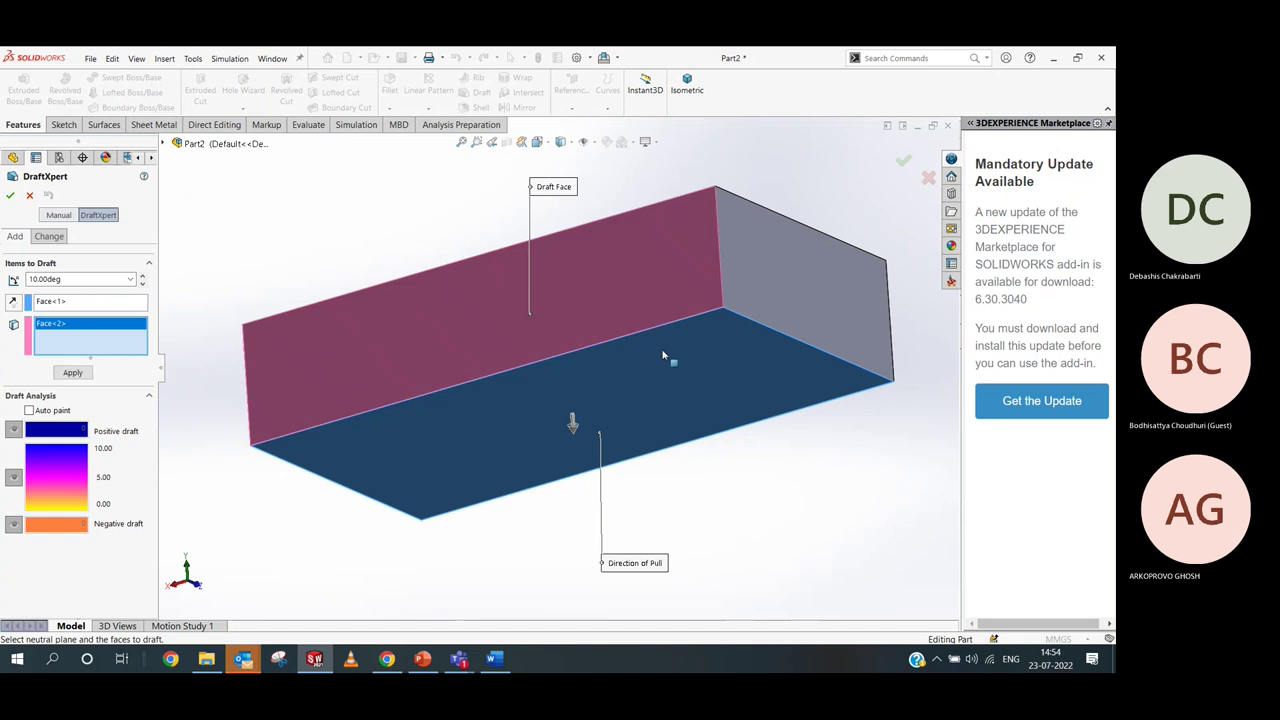
{"action": "left_click", "coordinate": [749, 292]}
{"action": "middle_click_drag", "start_coordinate": [630, 318], "coordinate": [651, 319]}
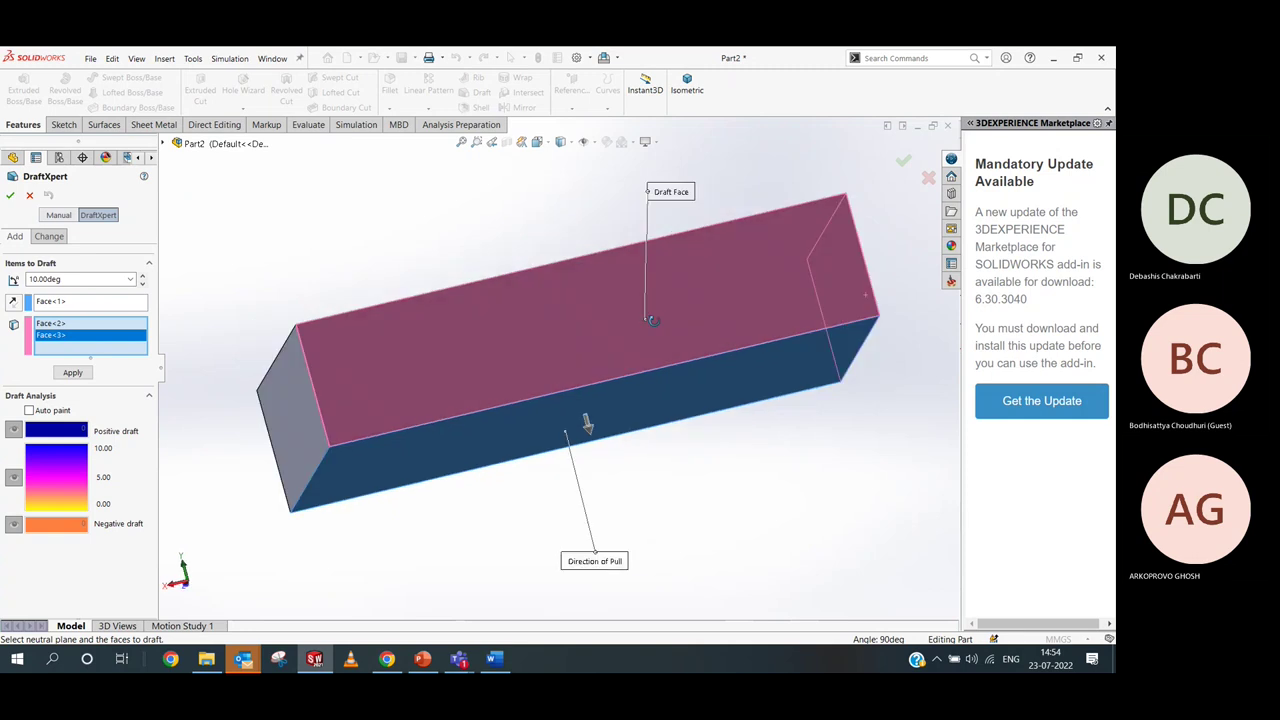
{"action": "left_click", "coordinate": [303, 410]}
{"action": "middle_click_drag", "start_coordinate": [303, 410], "coordinate": [384, 347]}
{"action": "left_click", "coordinate": [526, 380]}
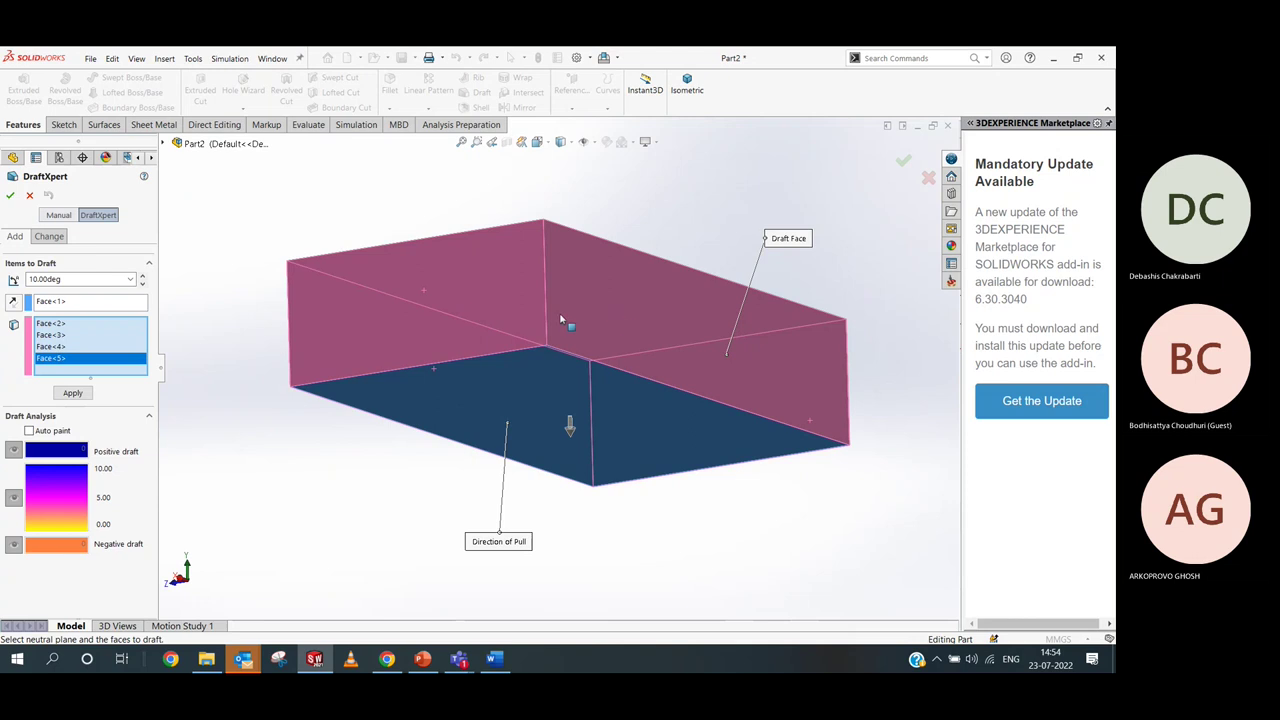
{"action": "middle_click_drag", "start_coordinate": [473, 317], "coordinate": [636, 435]}
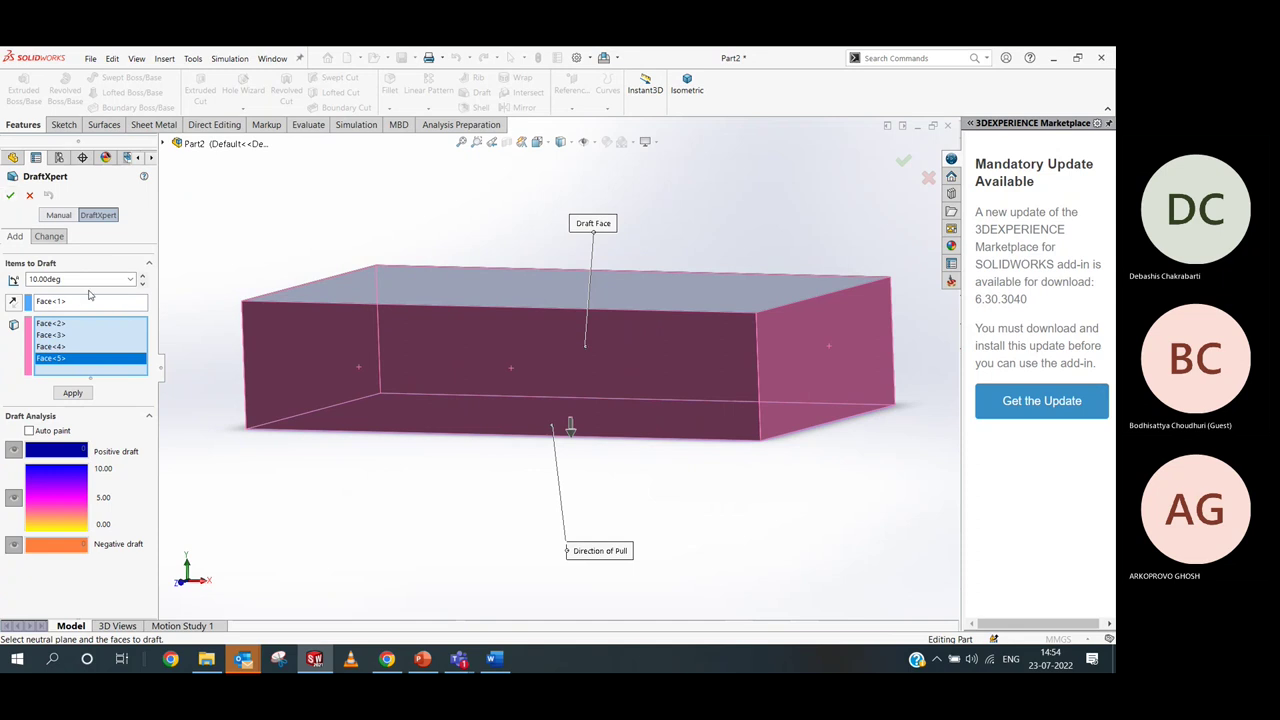
Create the draft from the bottom face at a 10° angle and inspect the tapered block
{"action": "double_click", "coordinate": [57, 279]}
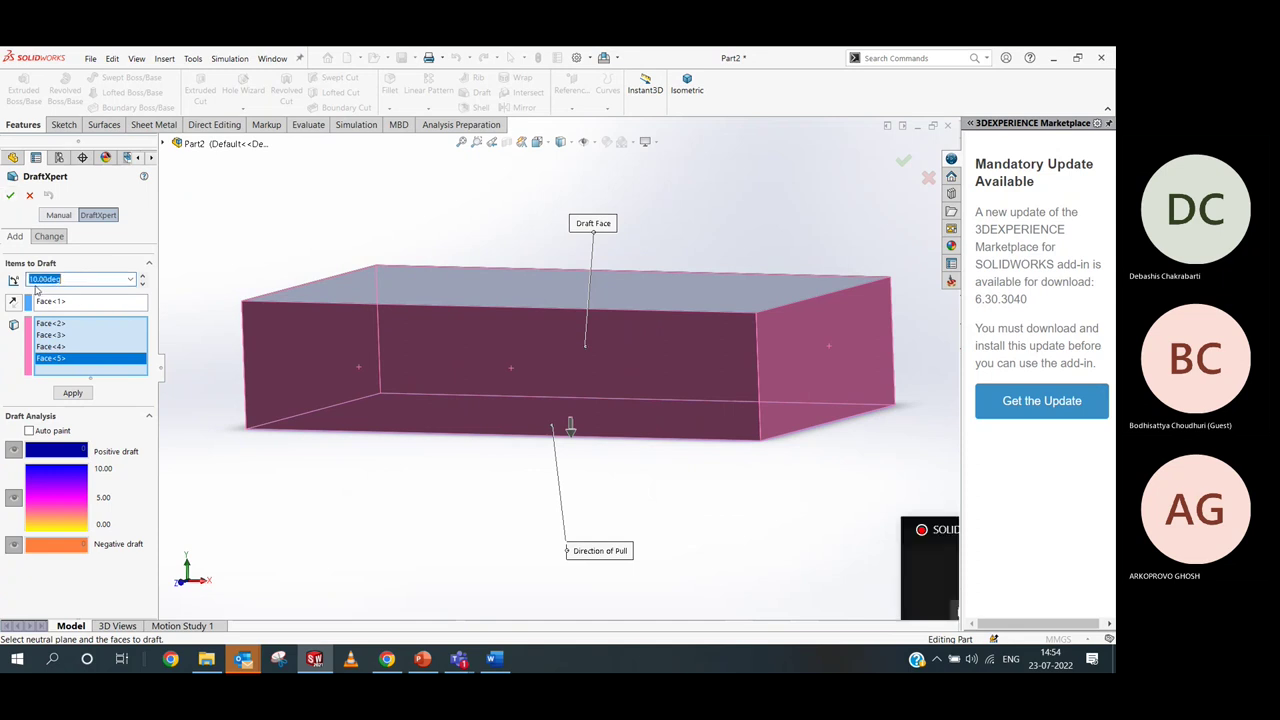
{"action": "left_click", "coordinate": [10, 195]}
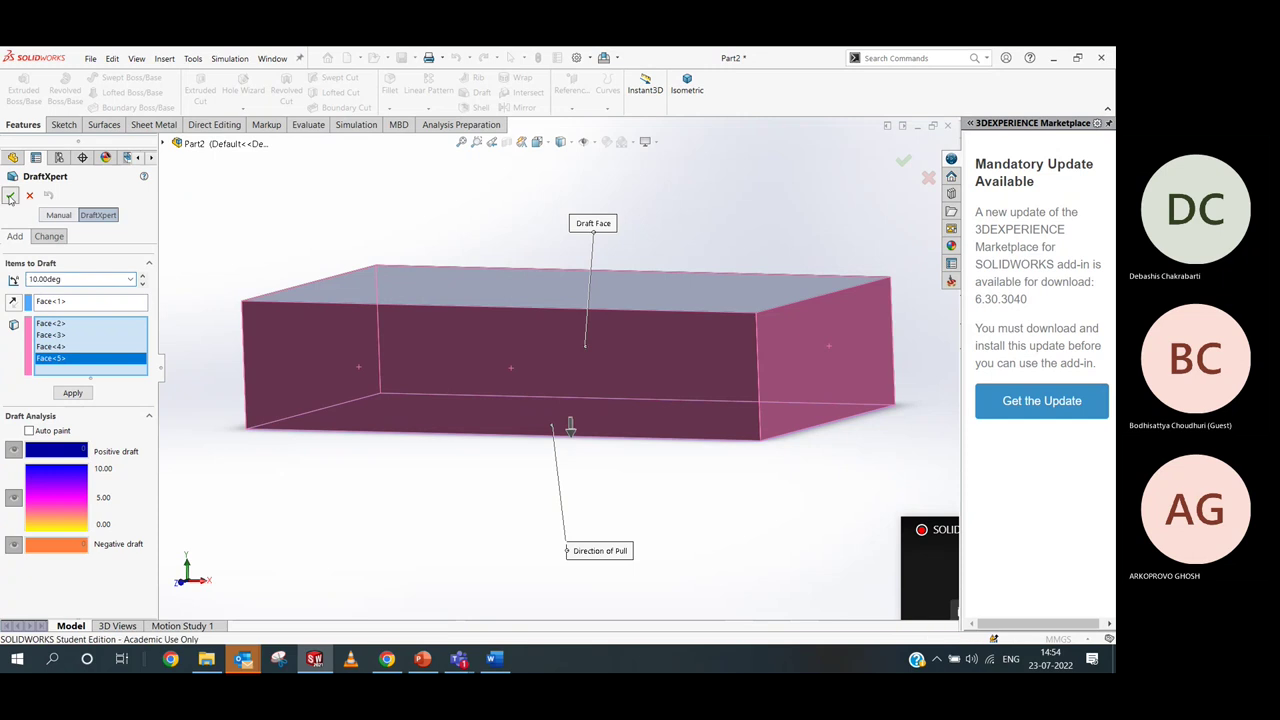
{"action": "middle_click_drag", "start_coordinate": [238, 333], "coordinate": [363, 446]}
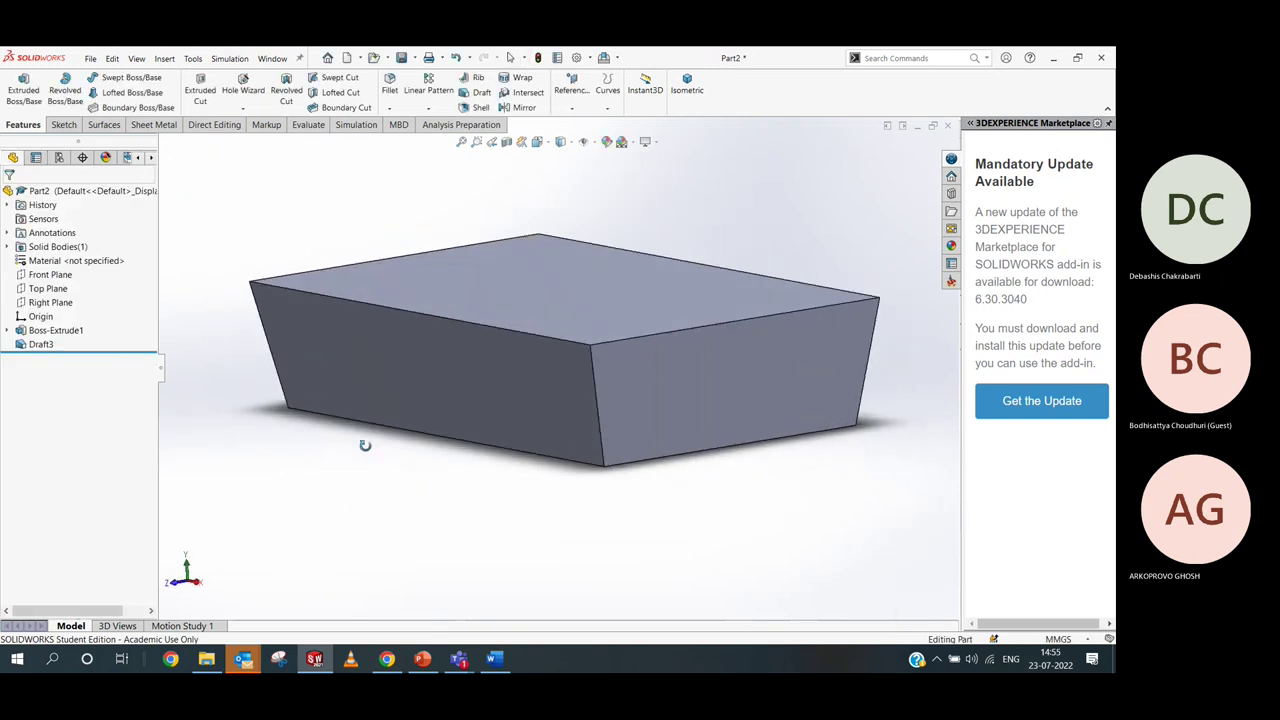
Edit the draft to reverse its direction of pull, apply the change and inspect the block
{"action": "left_click", "coordinate": [42, 344]}
{"action": "left_click", "coordinate": [52, 316]}
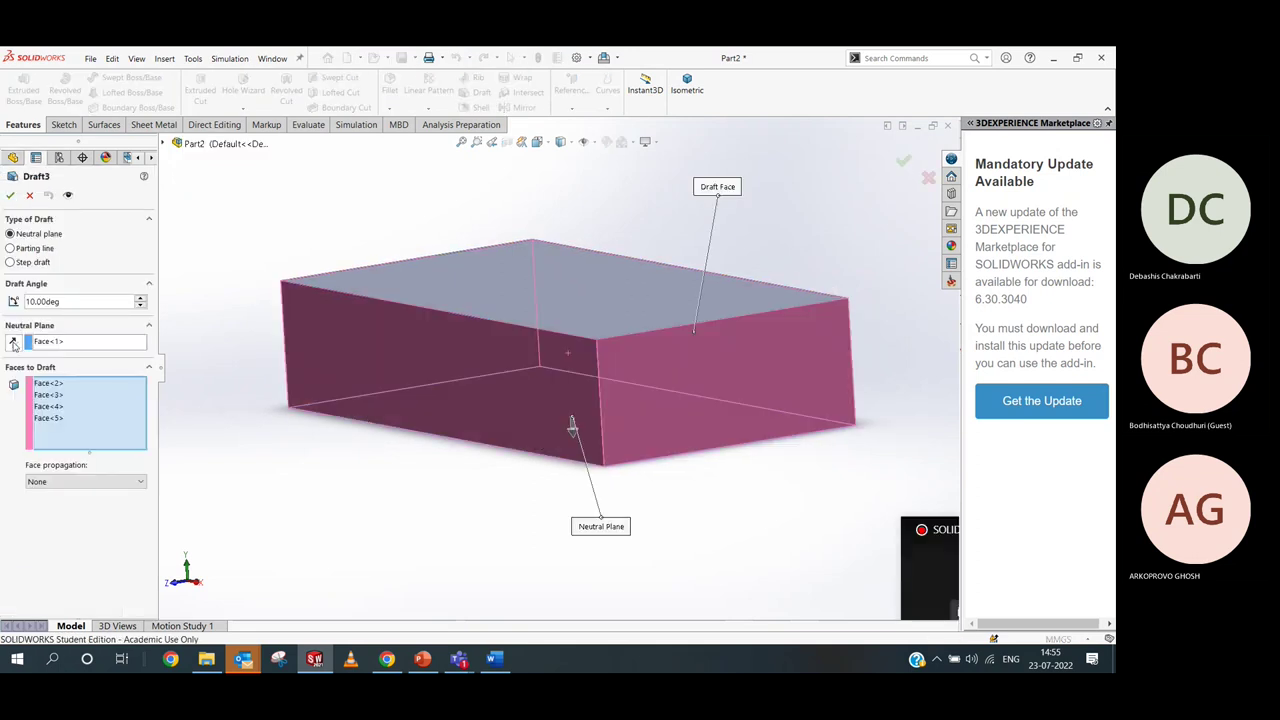
{"action": "left_click", "coordinate": [12, 343]}
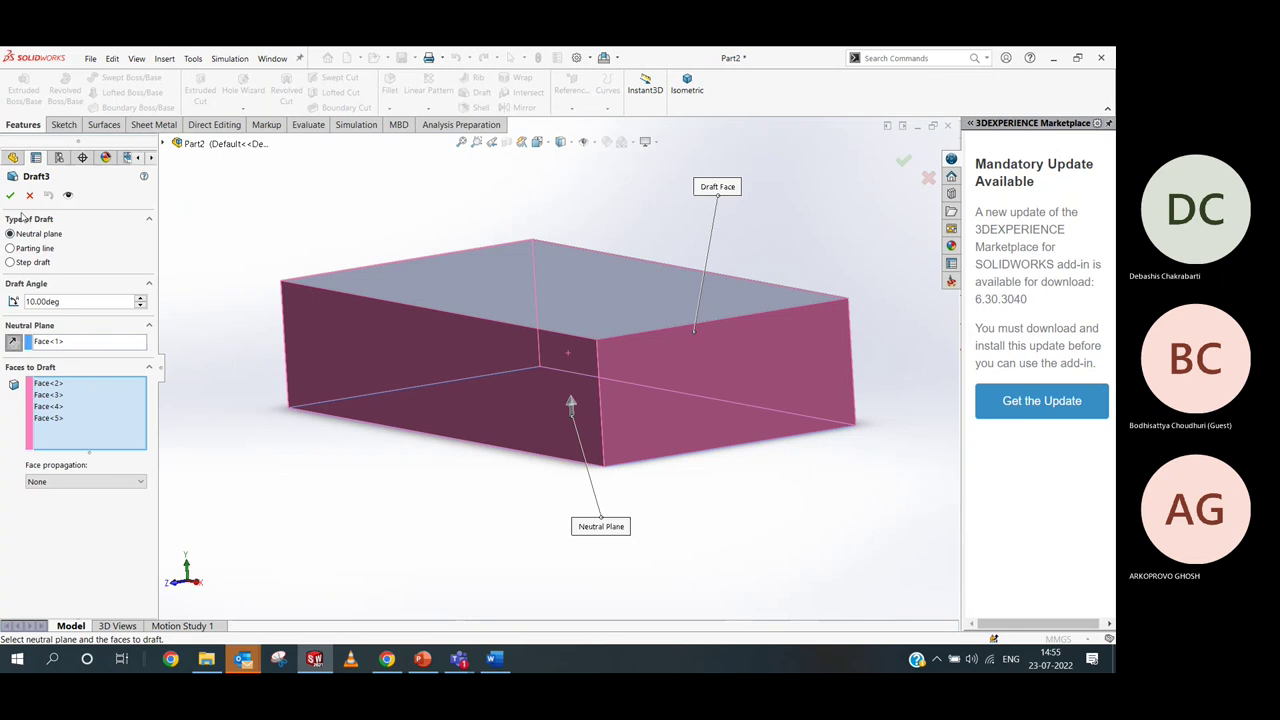
{"action": "left_click", "coordinate": [11, 196]}
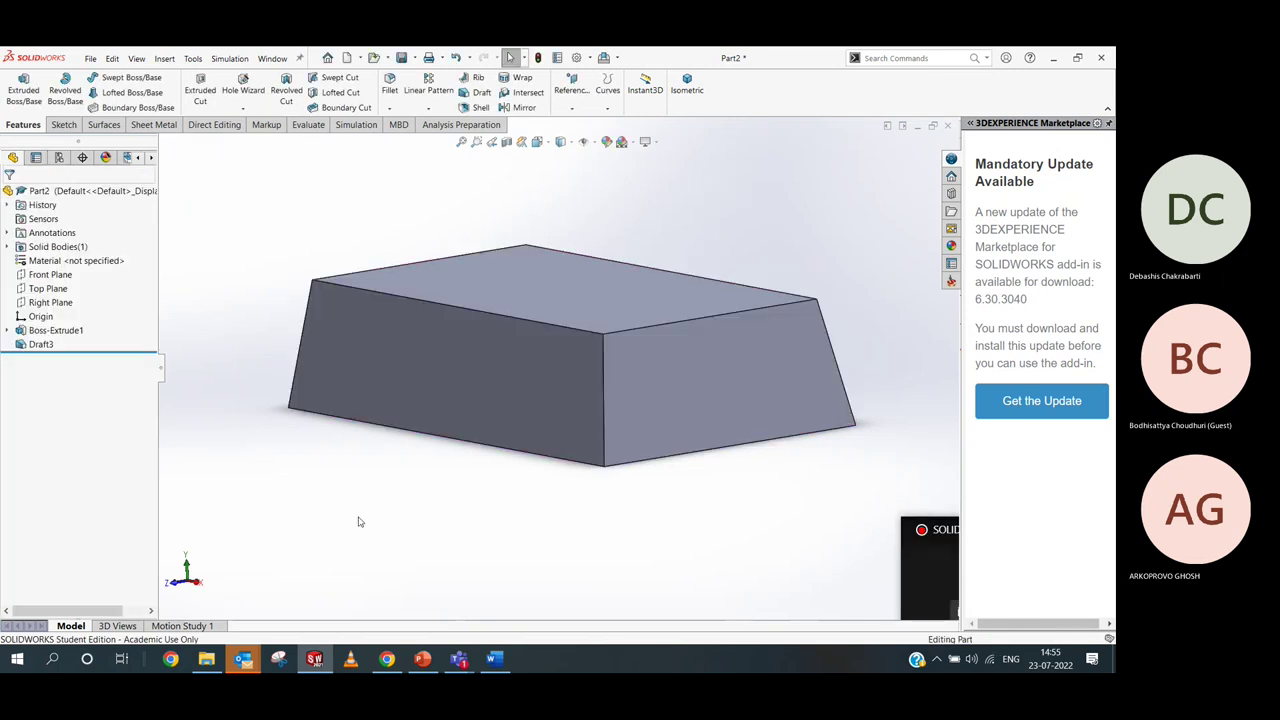
{"action": "mouse_move", "coordinate": [357, 520]}
{"action": "middle_mouse_down"}
{"action": "mouse_move", "coordinate": [434, 489]}
{"action": "mouse_move", "coordinate": [337, 523]}
{"action": "mouse_move", "coordinate": [358, 523]}
{"action": "middle_mouse_up"}
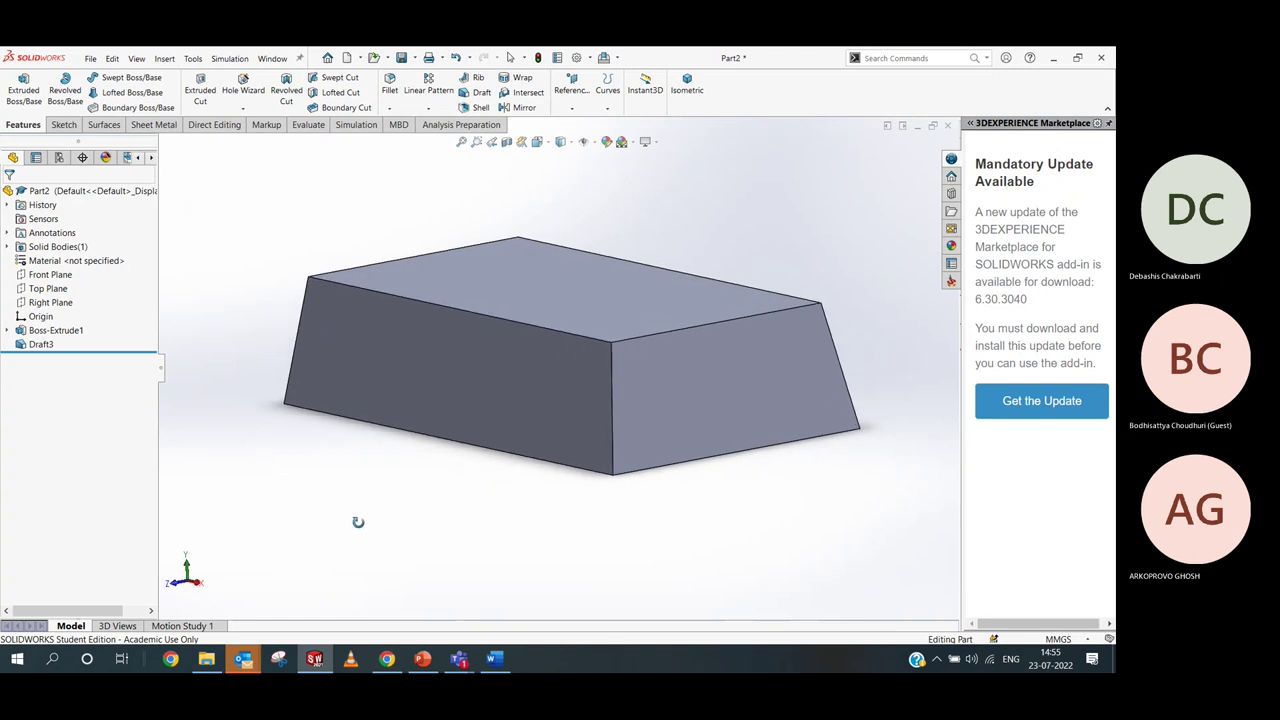
{"action": "left_click", "coordinate": [45, 344]}
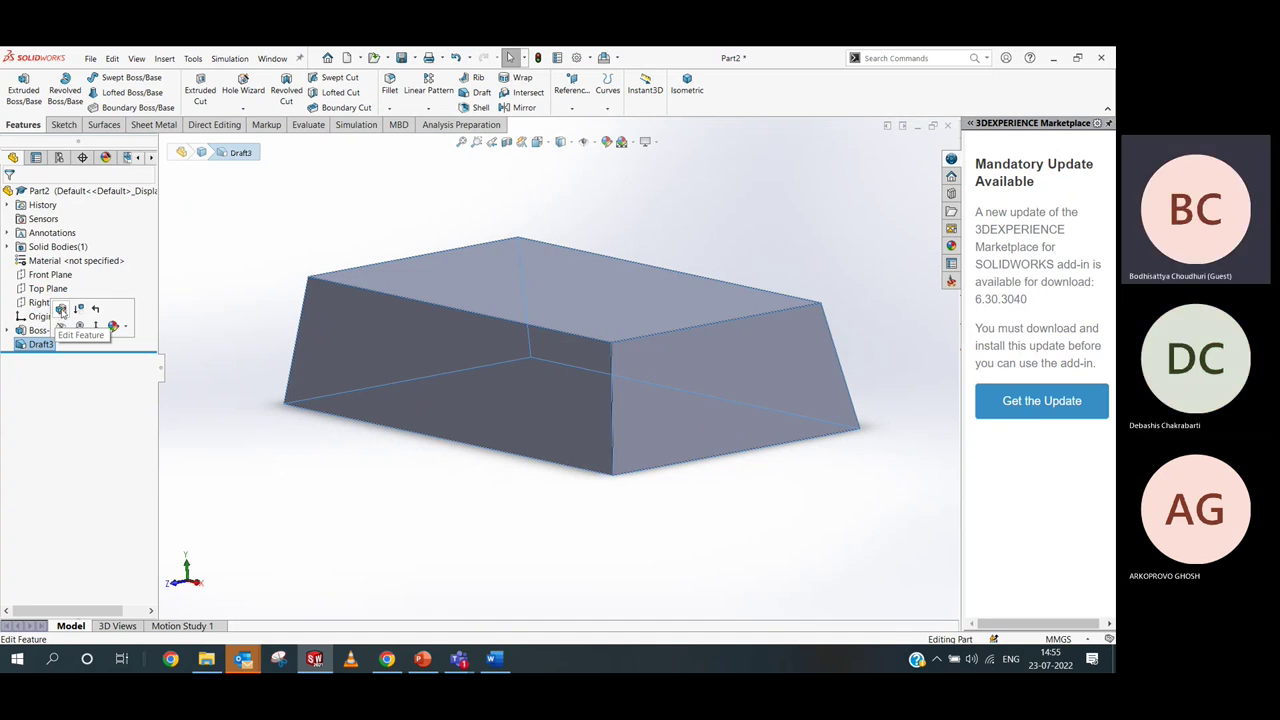
{"action": "left_click", "coordinate": [61, 310]}
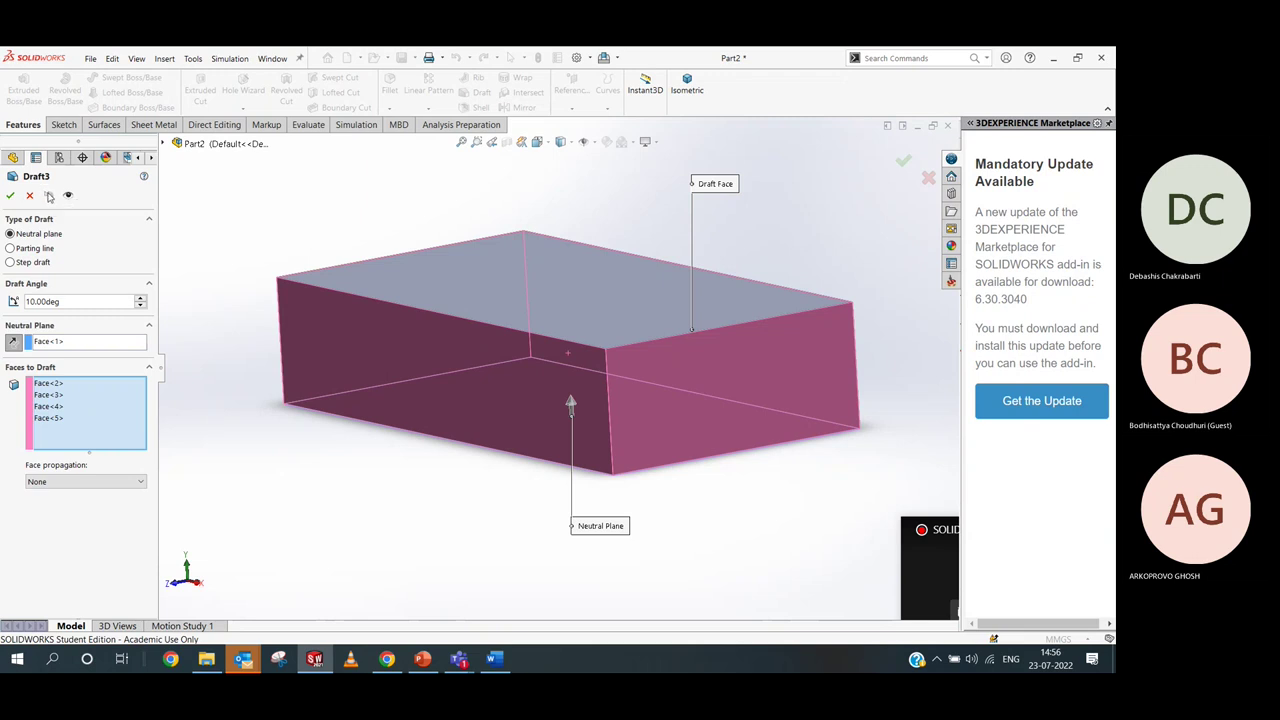
{"action": "left_click", "coordinate": [30, 195]}
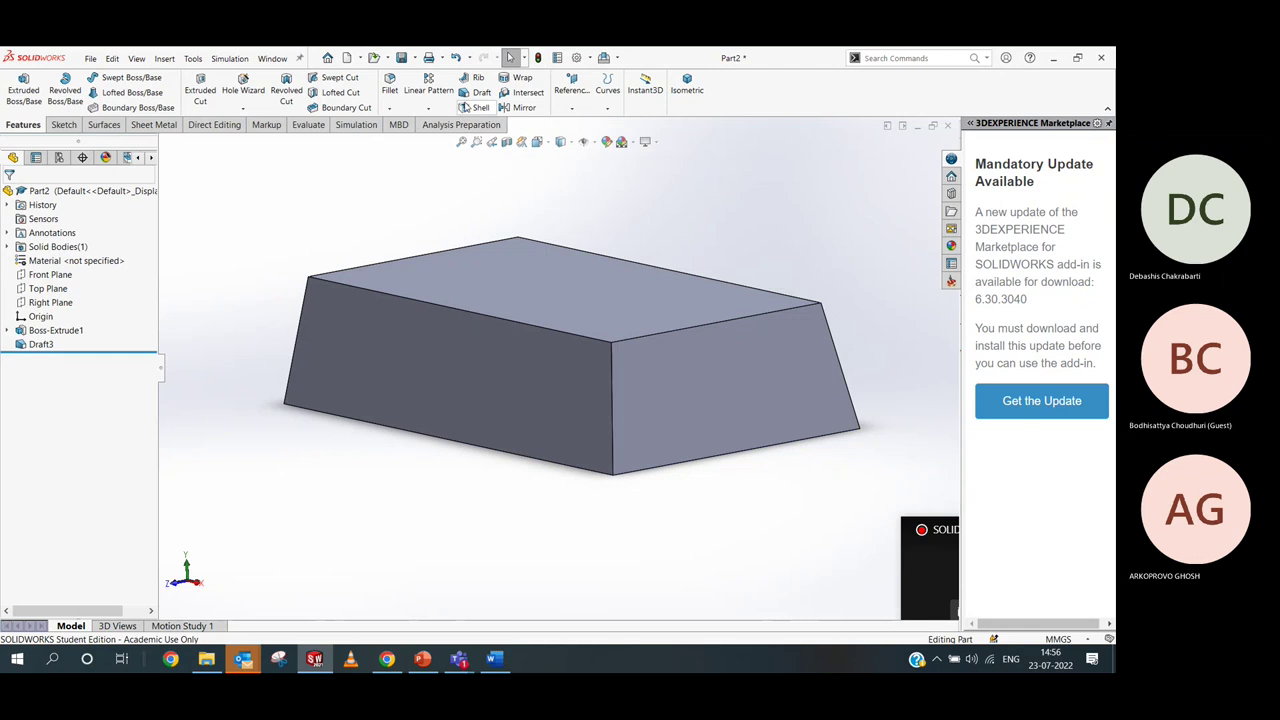
Start a second draft with the block's top face as neutral plane and all four side faces as draft faces
{"action": "left_click", "coordinate": [481, 92]}
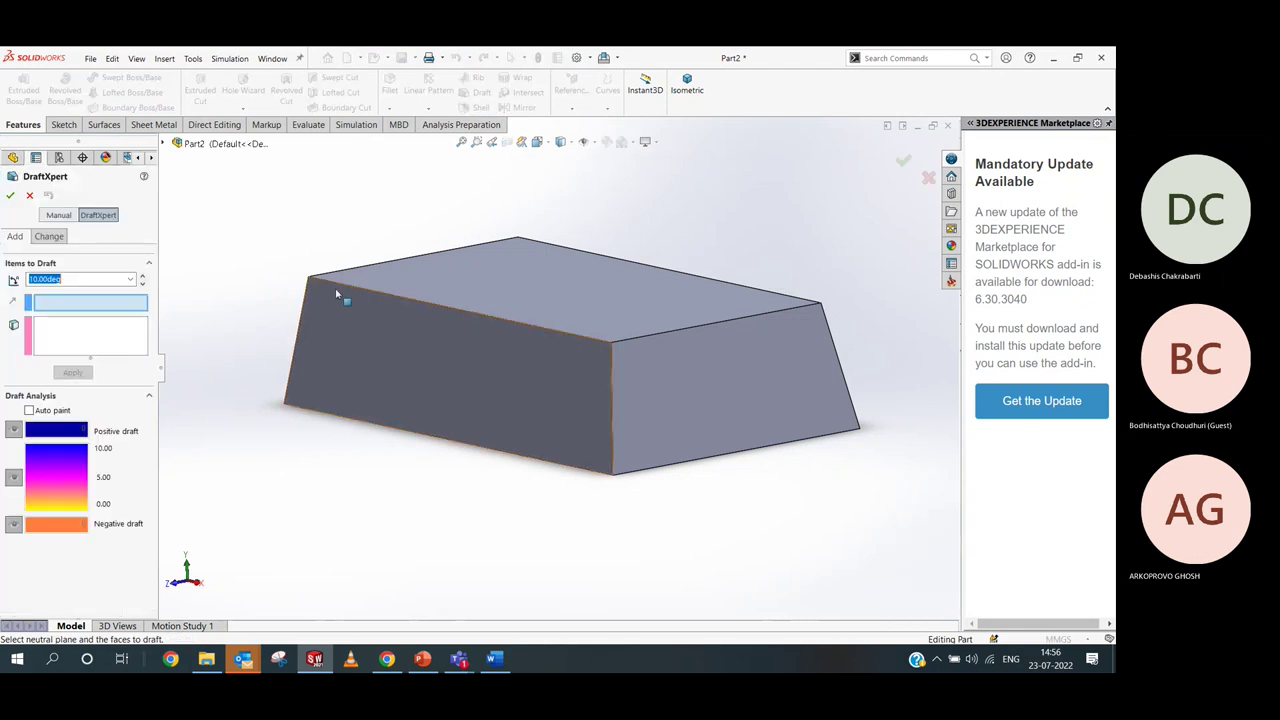
{"action": "left_click", "coordinate": [466, 293]}
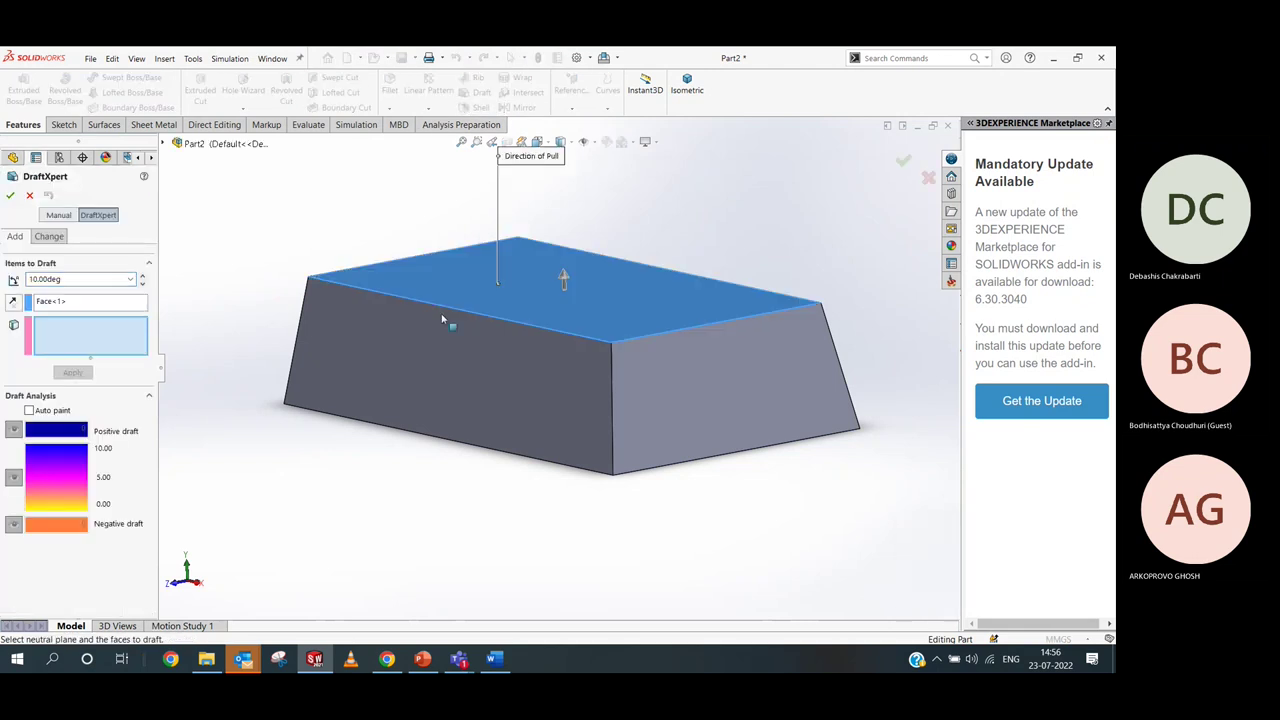
{"action": "left_click", "coordinate": [509, 420]}
{"action": "left_click", "coordinate": [686, 420]}
{"action": "middle_click_drag", "start_coordinate": [686, 420], "coordinate": [557, 403]}
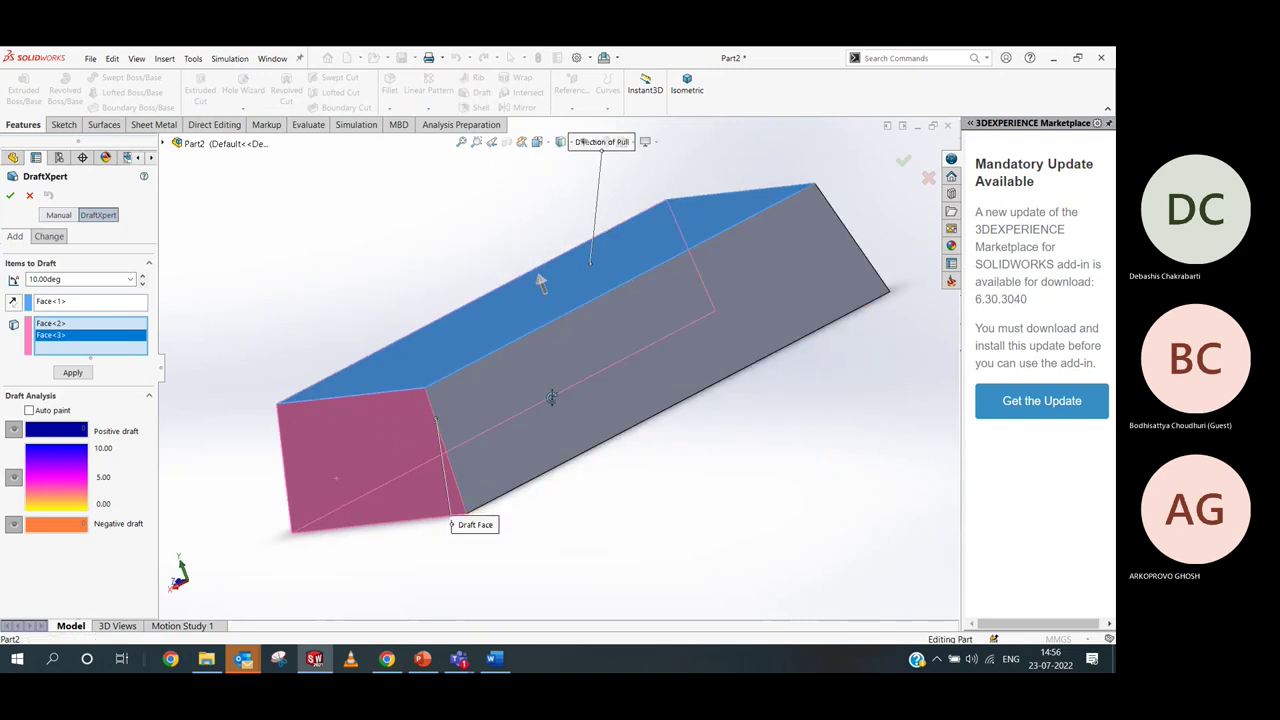
{"action": "left_click", "coordinate": [700, 392]}
{"action": "middle_click_drag", "start_coordinate": [700, 392], "coordinate": [551, 463]}
{"action": "left_click", "coordinate": [554, 371]}
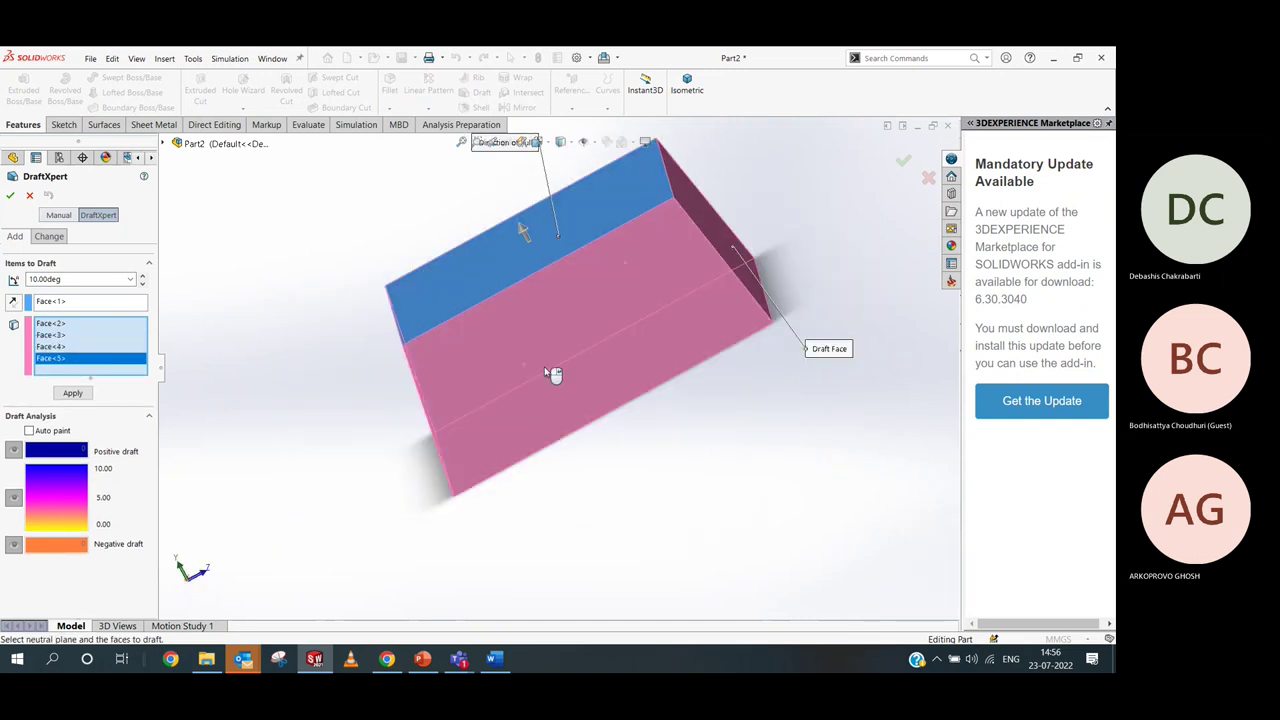
{"action": "middle_click_drag", "start_coordinate": [554, 371], "coordinate": [757, 287]}
{"action": "scroll", "coordinate": [531, 309], "scroll_direction": "up", "scroll_amount": 3}
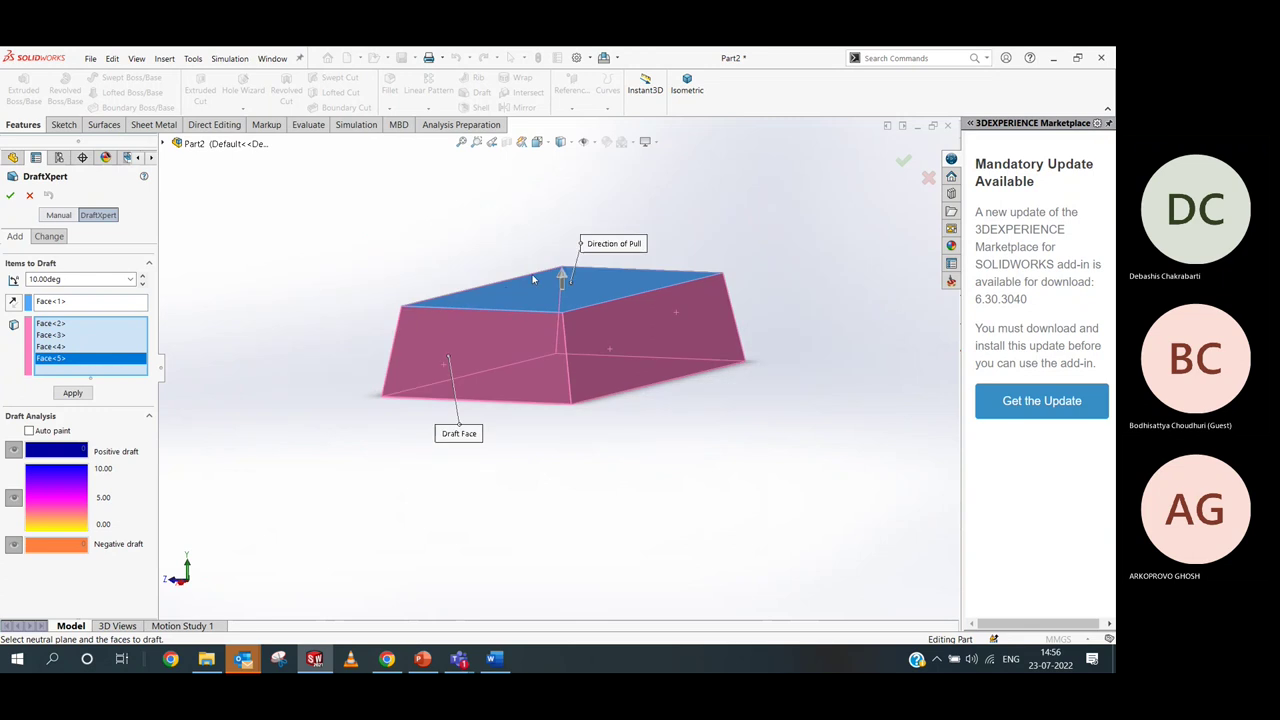
Set the second draft's angle to 25°, create it and inspect the block's steeper taper
{"action": "left_click_drag", "start_coordinate": [69, 278], "coordinate": [4, 283]}
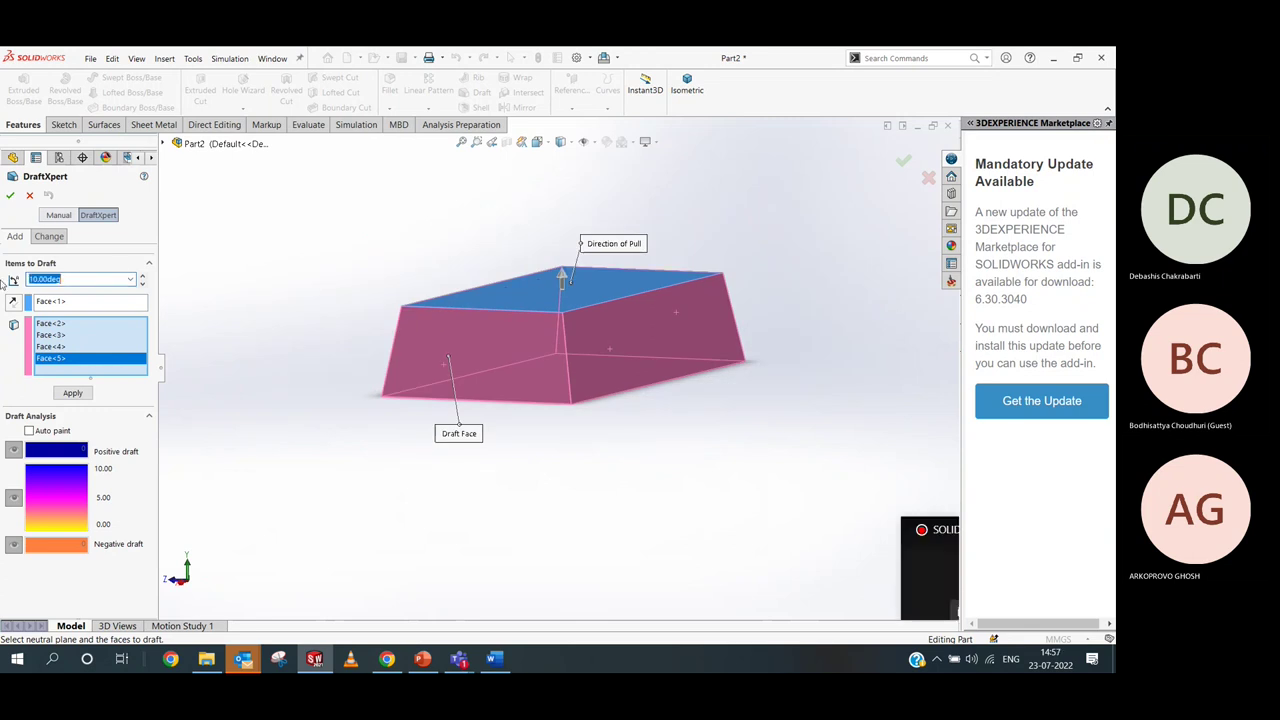
{"action": "type", "text": "25"}
{"action": "key", "text": "Return"}
{"action": "left_click", "coordinate": [9, 195]}
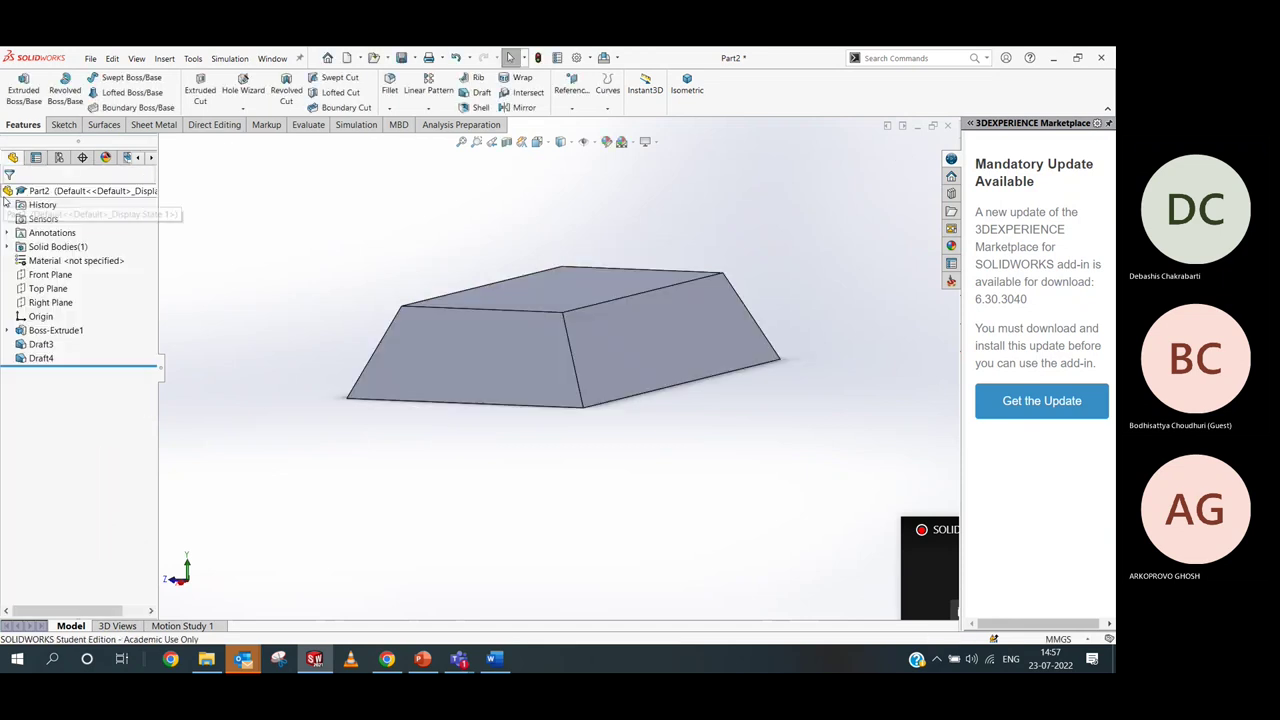
{"action": "mouse_move", "coordinate": [614, 405]}
{"action": "middle_mouse_down"}
{"action": "mouse_move", "coordinate": [734, 351]}
{"action": "mouse_move", "coordinate": [660, 395]}
{"action": "mouse_move", "coordinate": [607, 409]}
{"action": "mouse_move", "coordinate": [697, 374]}
{"action": "mouse_move", "coordinate": [603, 401]}
{"action": "middle_mouse_up"}
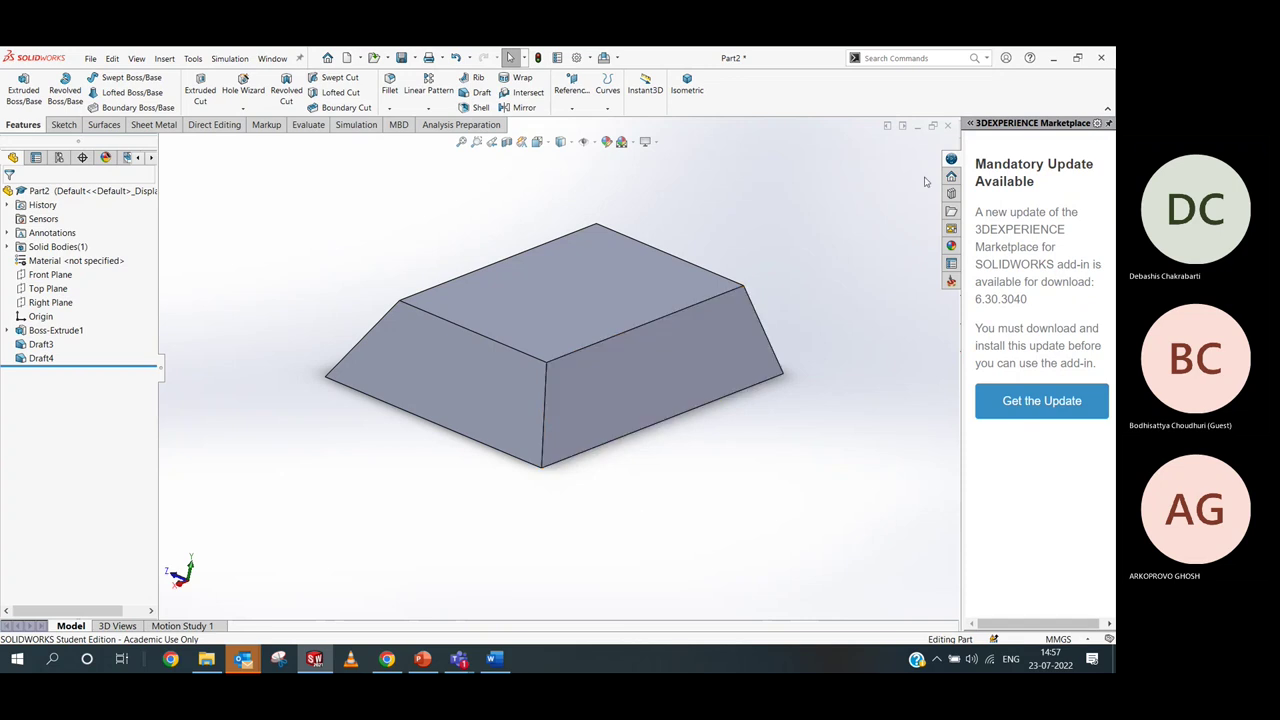
Close the drafted part without saving it and create a new part document
{"action": "left_click", "coordinate": [947, 126]}
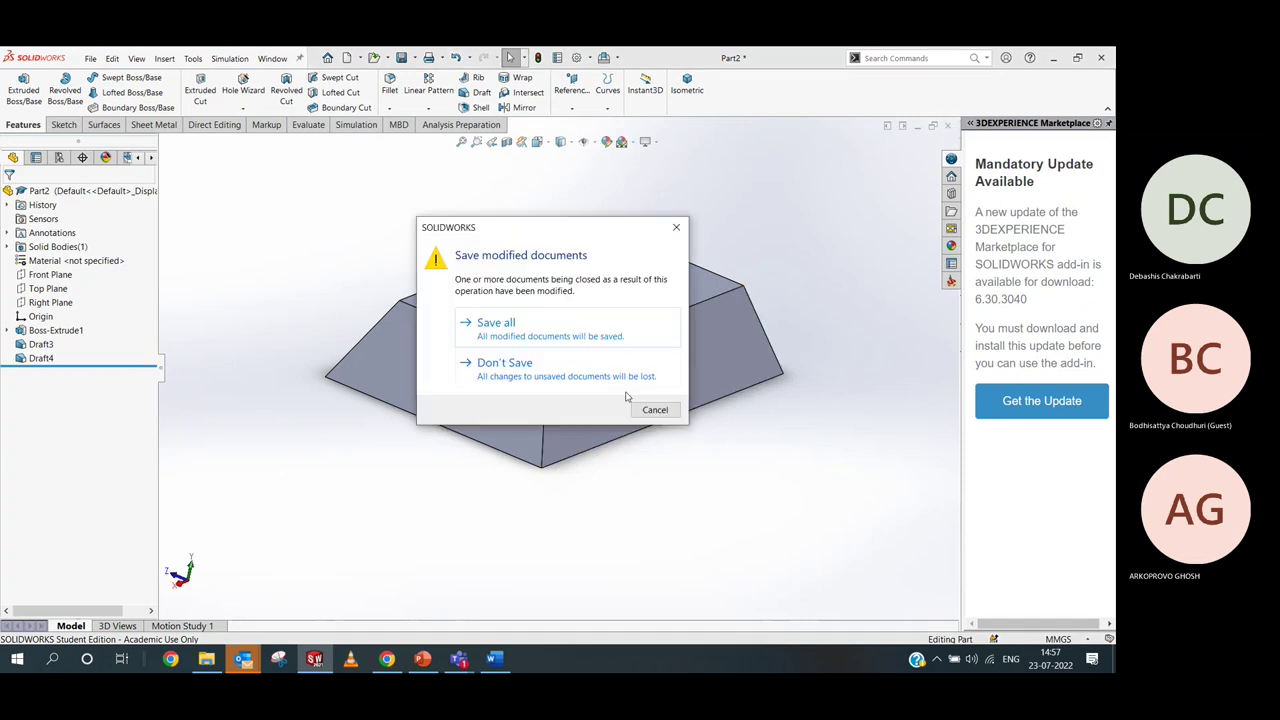
{"action": "left_click", "coordinate": [615, 376]}
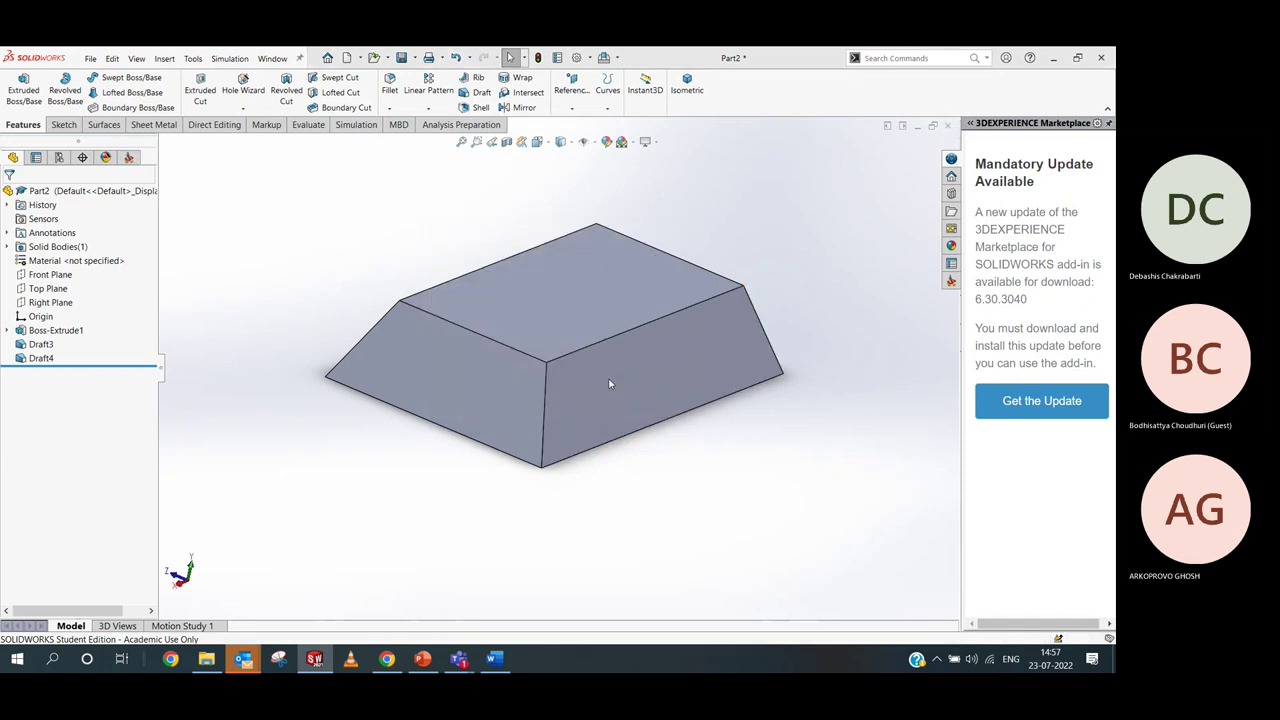
{"action": "left_click", "coordinate": [90, 58]}
{"action": "left_click", "coordinate": [100, 79]}
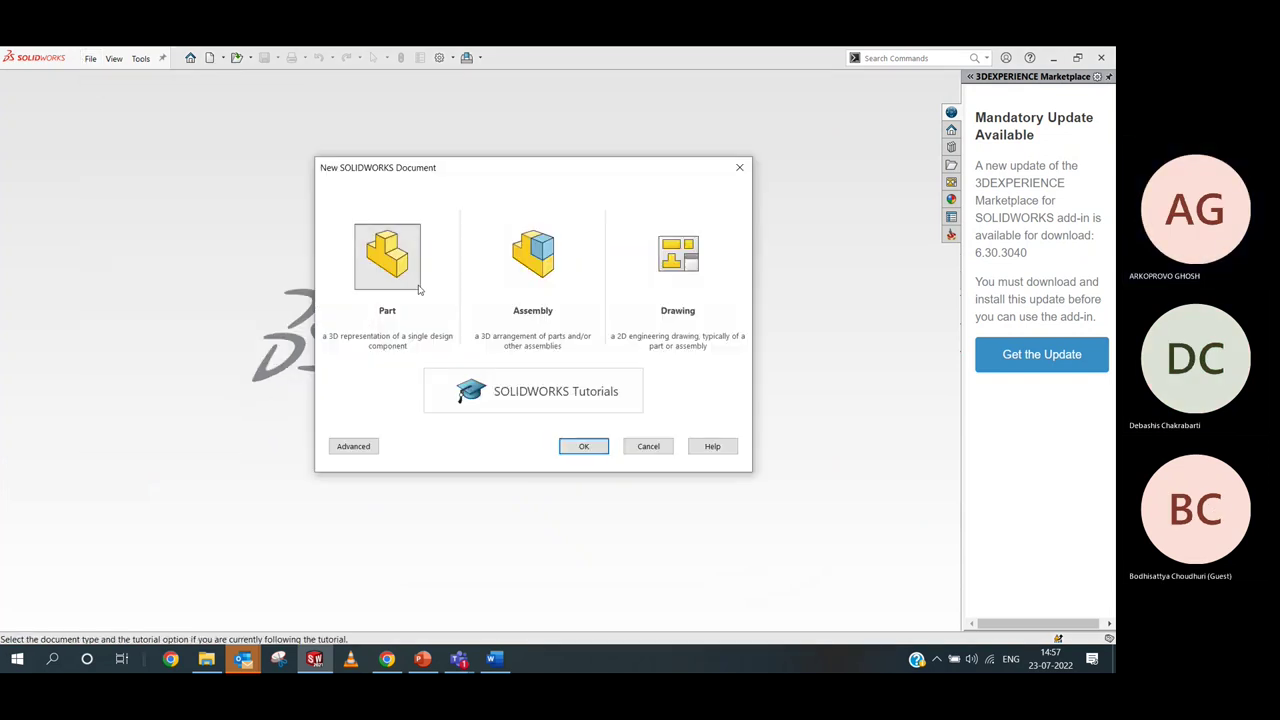
{"action": "left_click", "coordinate": [565, 446]}
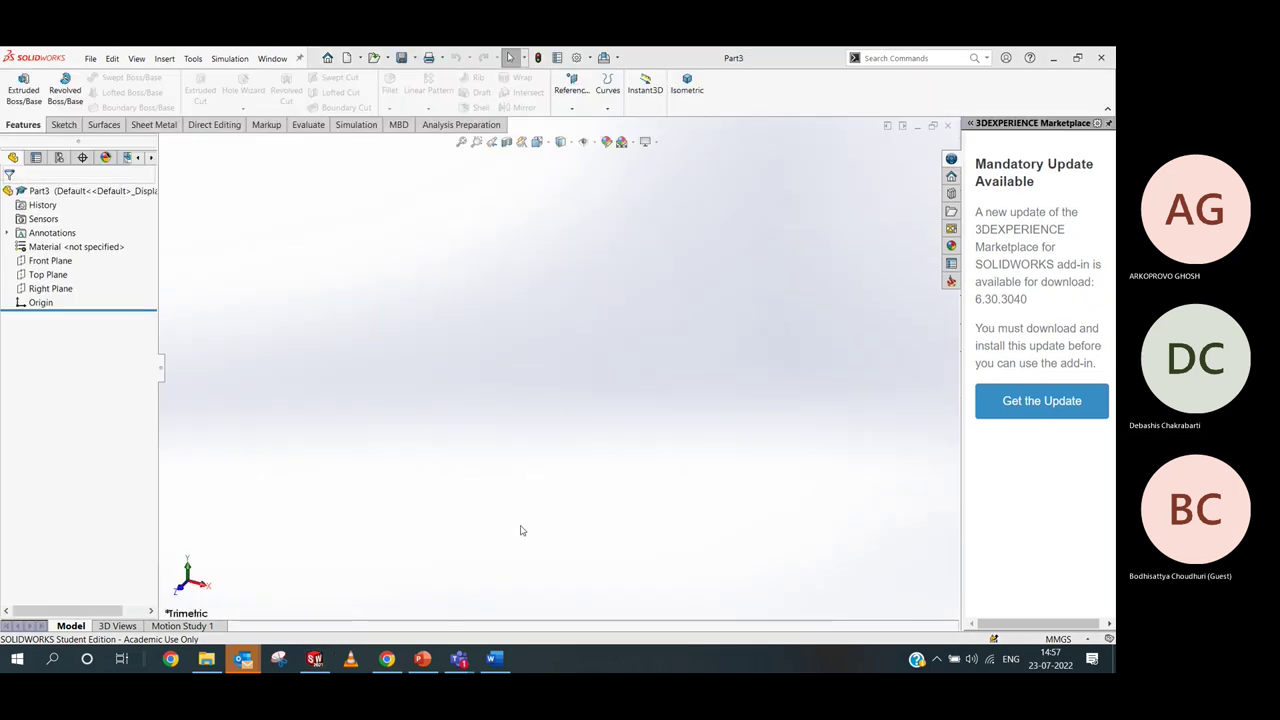
Sketch a center rectangle about 257 by 134 mm on the Top Plane, centred on the origin
{"action": "left_click", "coordinate": [50, 260]}
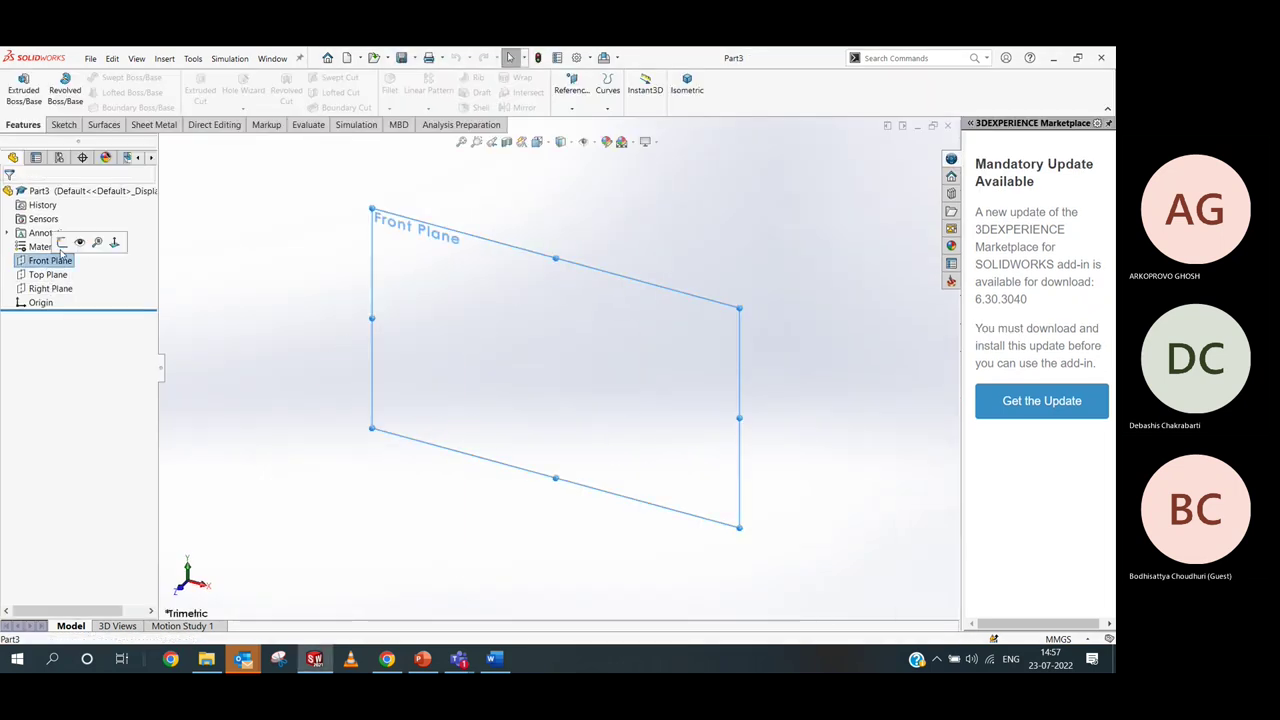
{"action": "left_click", "coordinate": [48, 274]}
{"action": "left_click", "coordinate": [82, 252]}
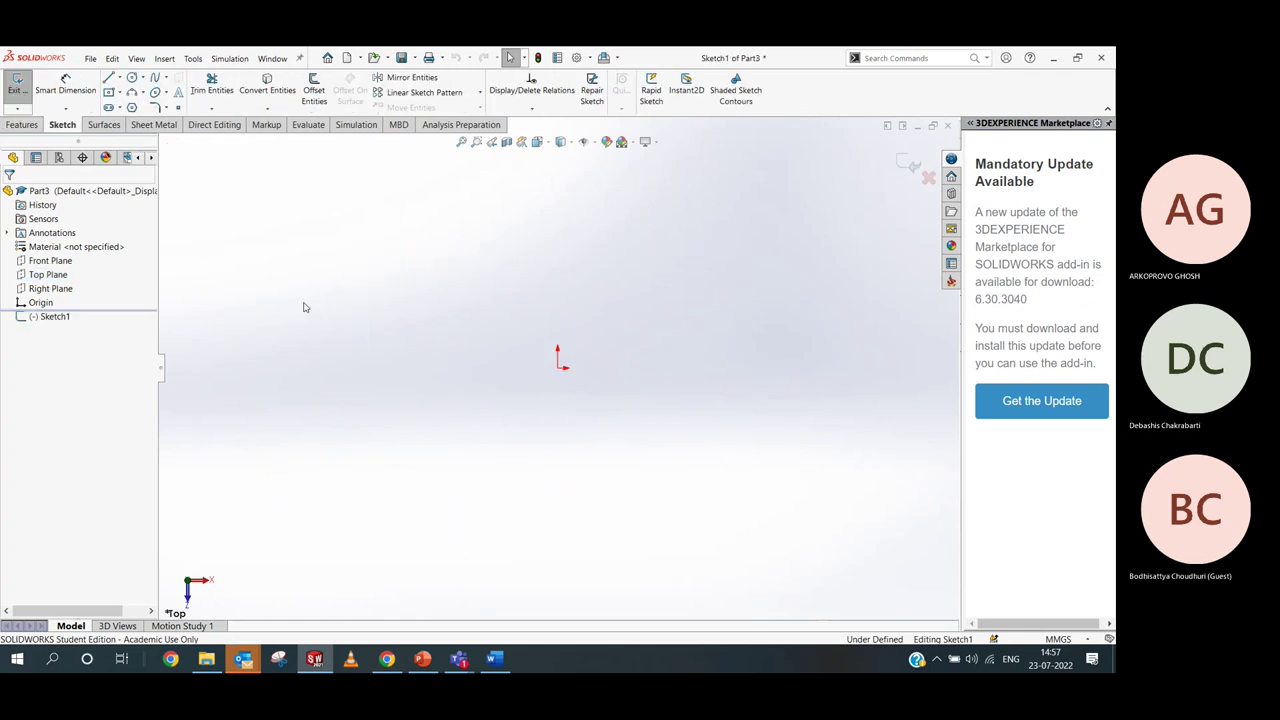
{"action": "left_click", "coordinate": [109, 92]}
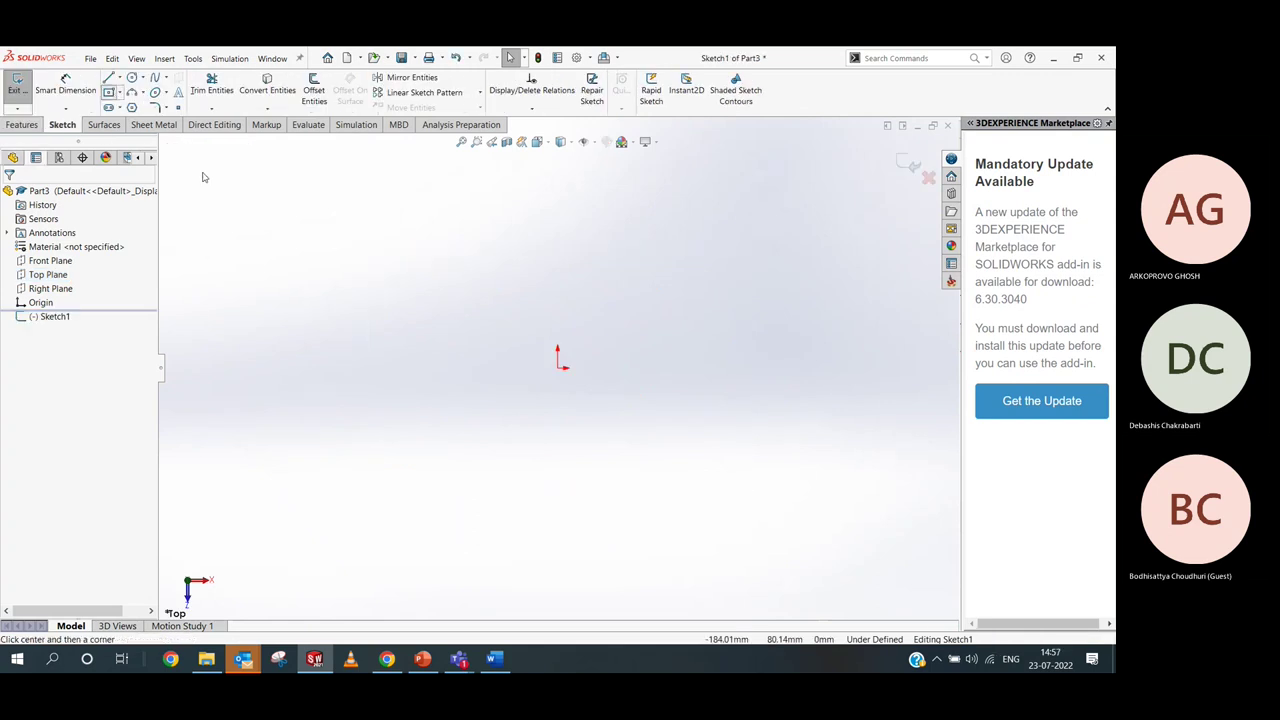
{"action": "left_click", "coordinate": [557, 367]}
{"action": "left_click", "coordinate": [281, 224]}
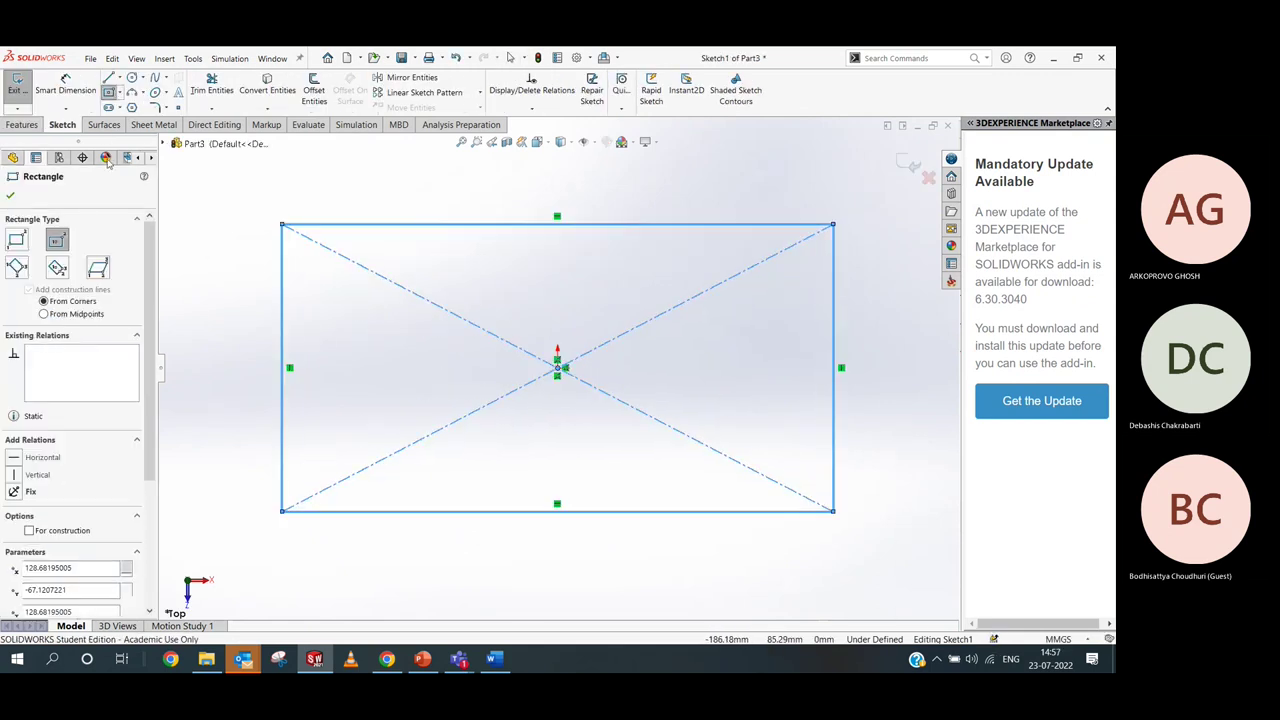
Extrude the rectangle 40 mm as a blind boss to form a solid block
{"action": "left_click", "coordinate": [20, 82]}
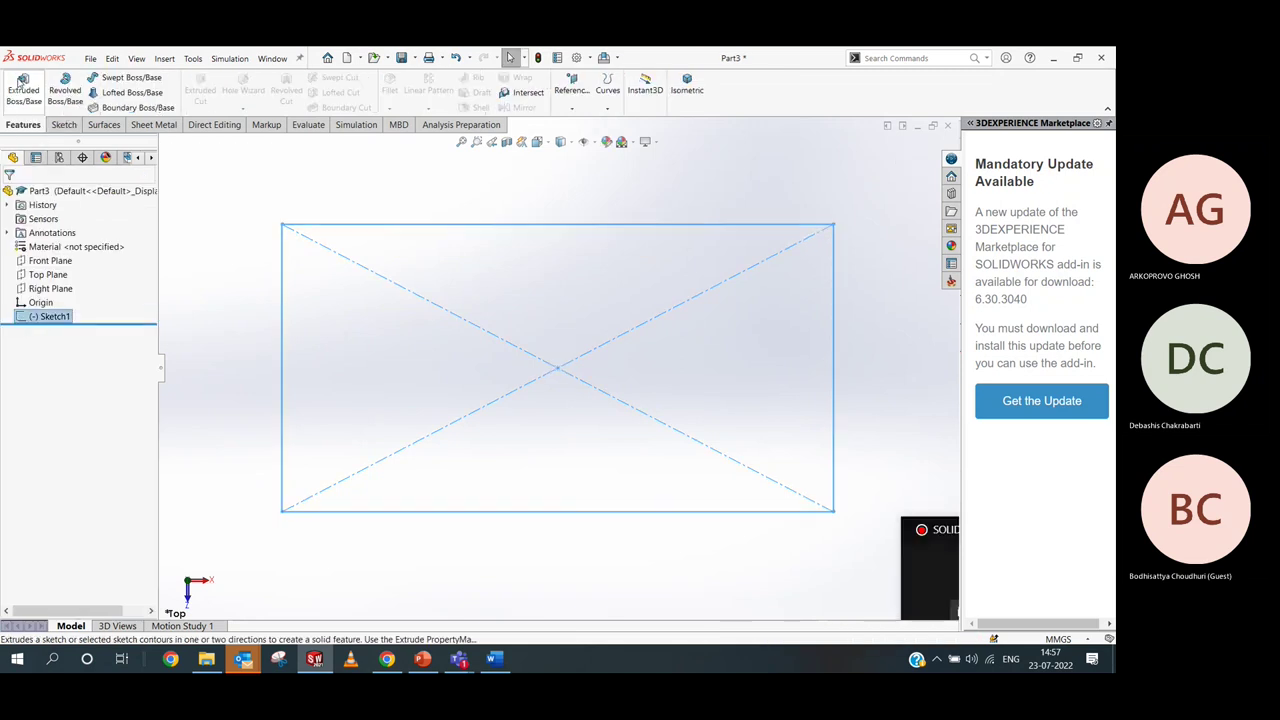
{"action": "left_click", "coordinate": [22, 82]}
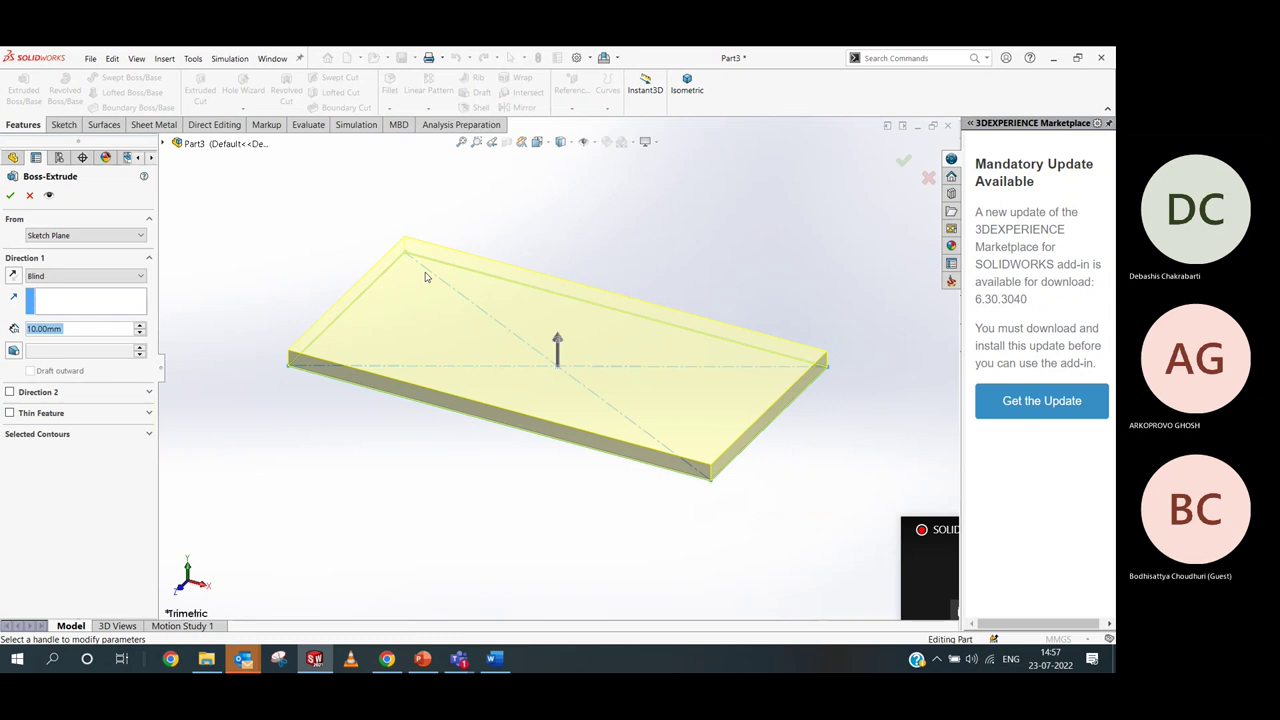
{"action": "left_click", "coordinate": [141, 325]}
{"action": "left_click", "coordinate": [141, 325]}
{"action": "left_click", "coordinate": [141, 325]}
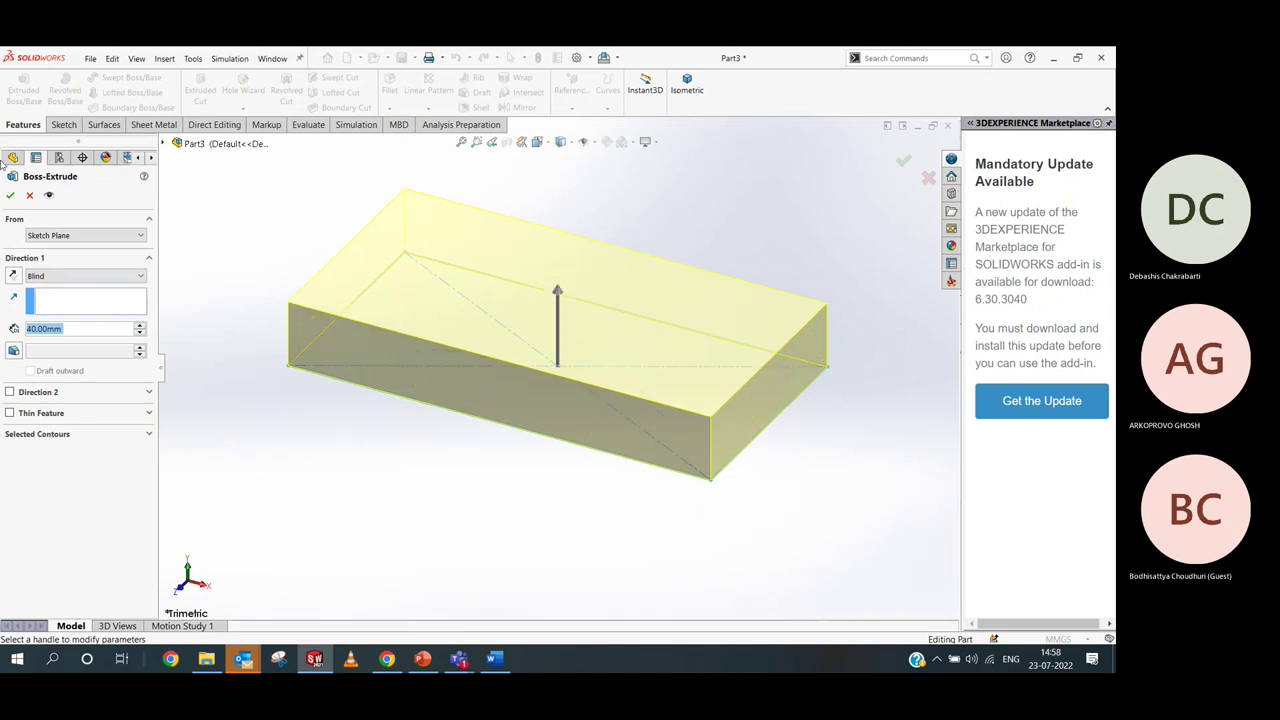
{"action": "left_click", "coordinate": [10, 195]}
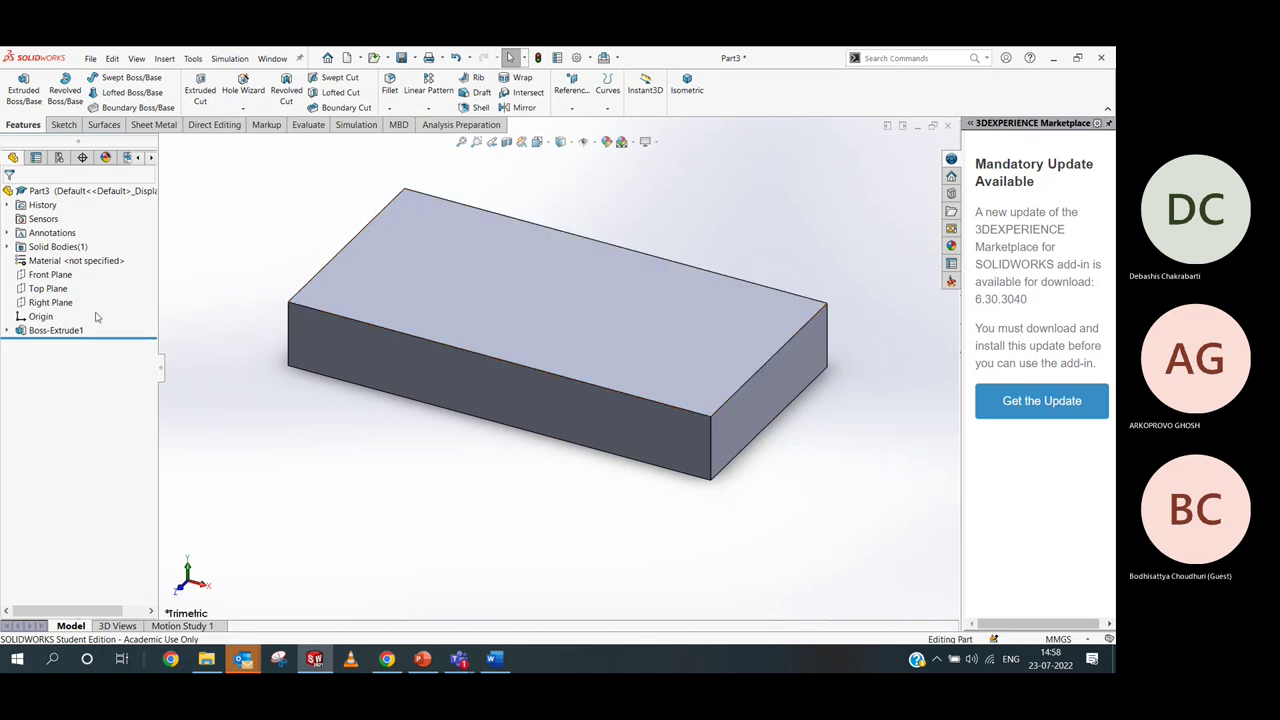
Sketch a narrow, tall center rectangle on the Front Plane, centred on the origin and extending above and below the block
{"action": "left_click", "coordinate": [48, 288]}
{"action": "left_click", "coordinate": [50, 274]}
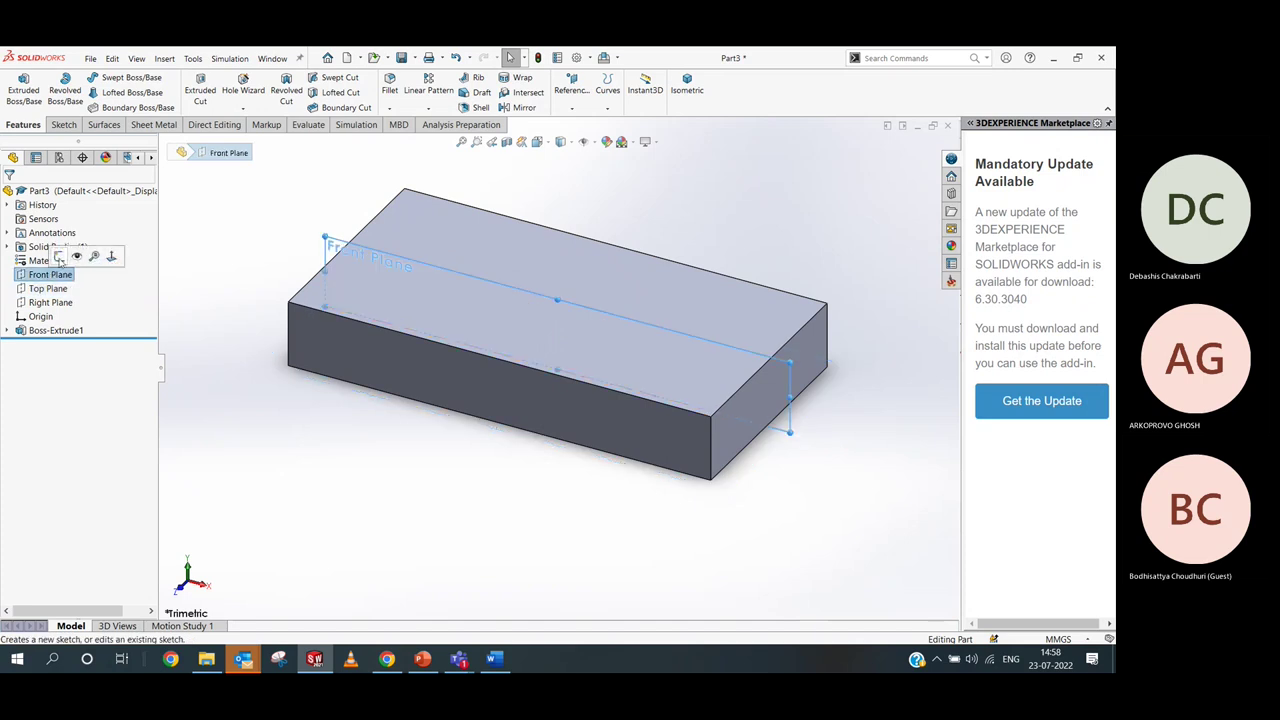
{"action": "left_click", "coordinate": [108, 256]}
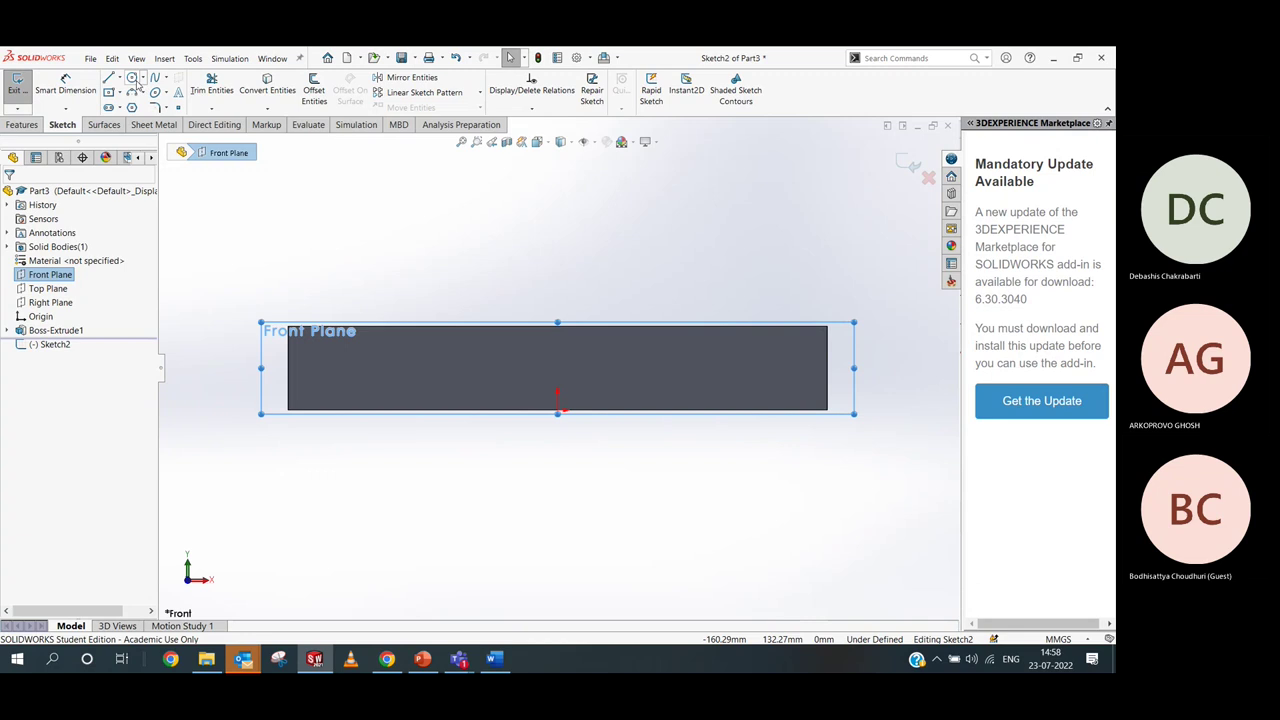
{"action": "left_click", "coordinate": [109, 91]}
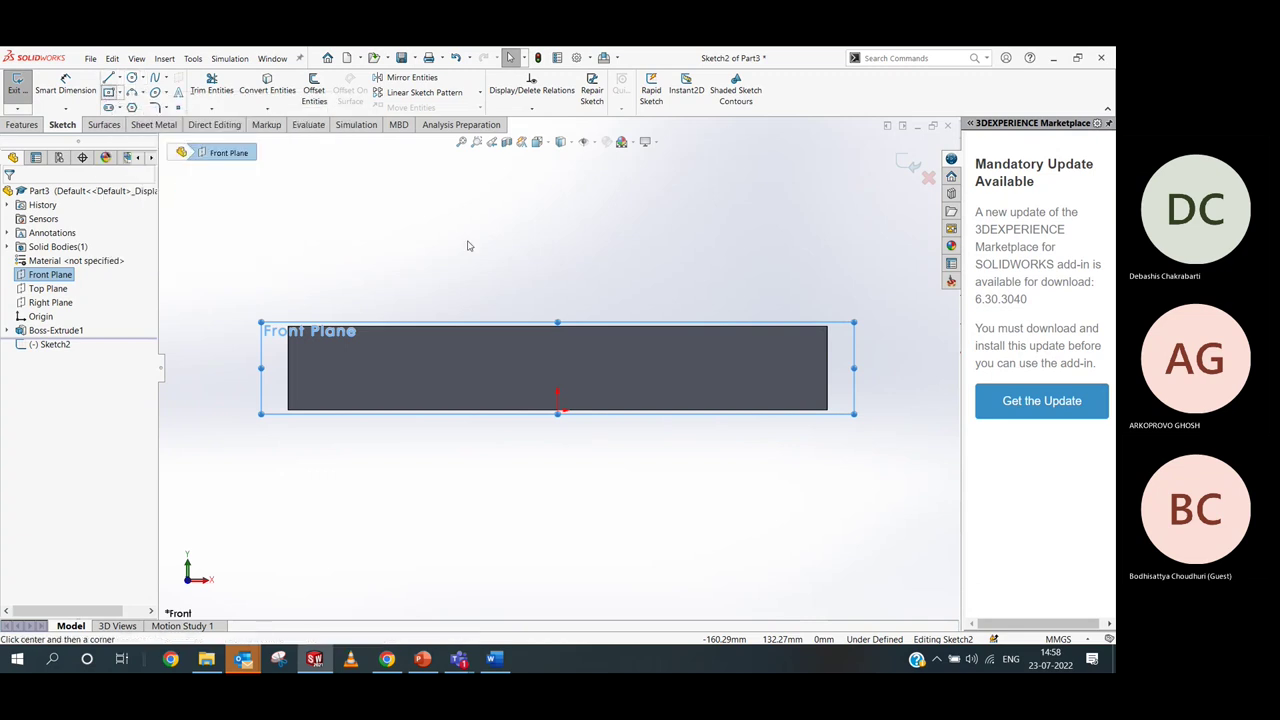
{"action": "left_click", "coordinate": [558, 411]}
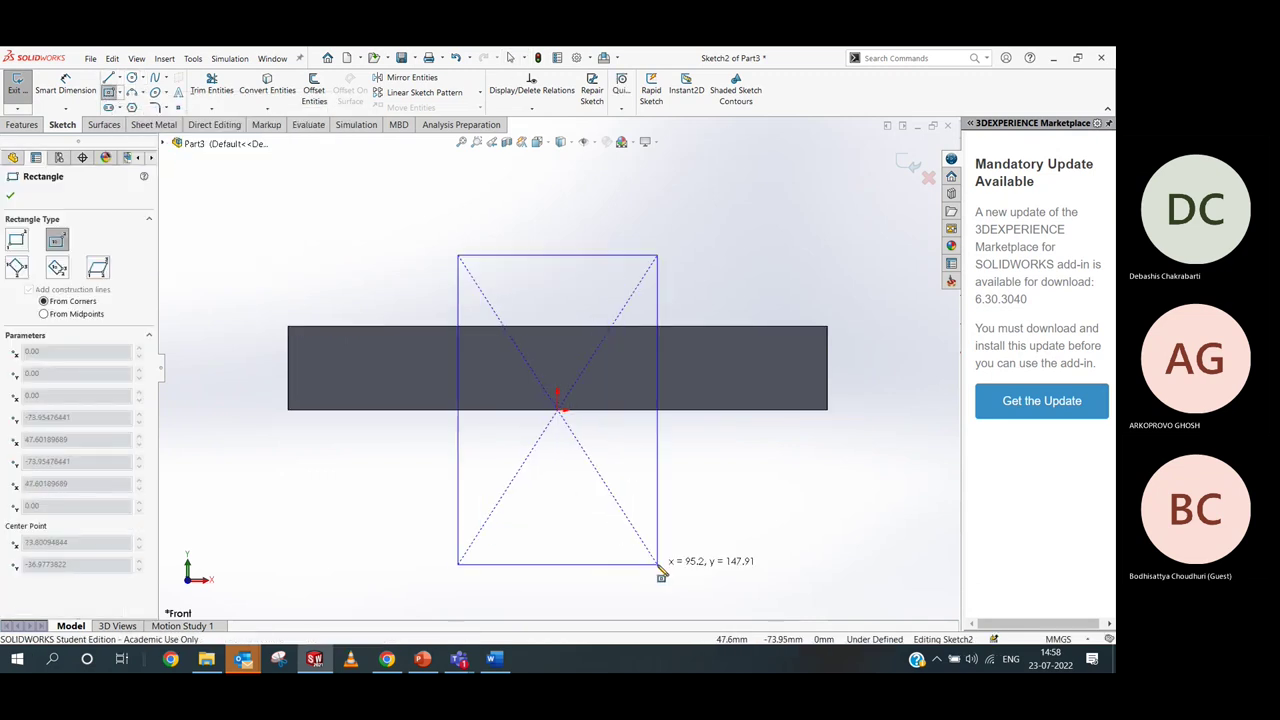
{"action": "left_click", "coordinate": [622, 612]}
{"action": "key", "text": "Escape"}
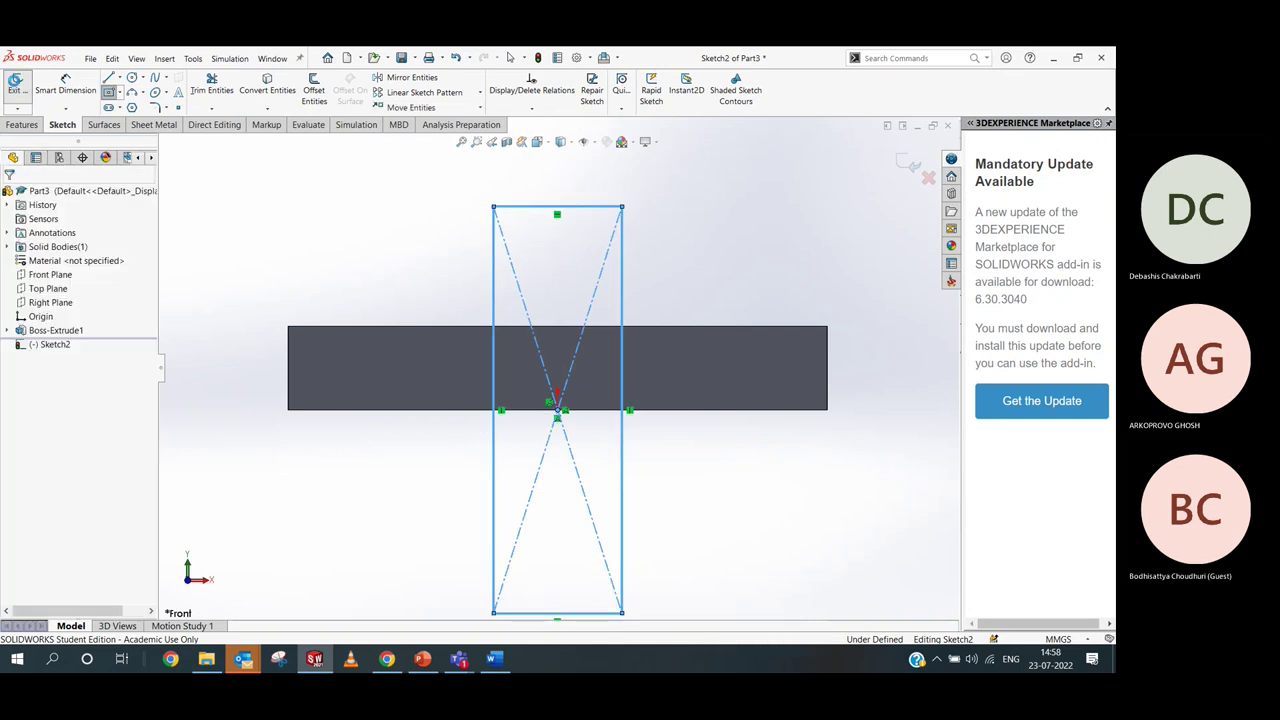
{"action": "left_click", "coordinate": [15, 84]}
{"action": "key", "text": "ctrl+7"}
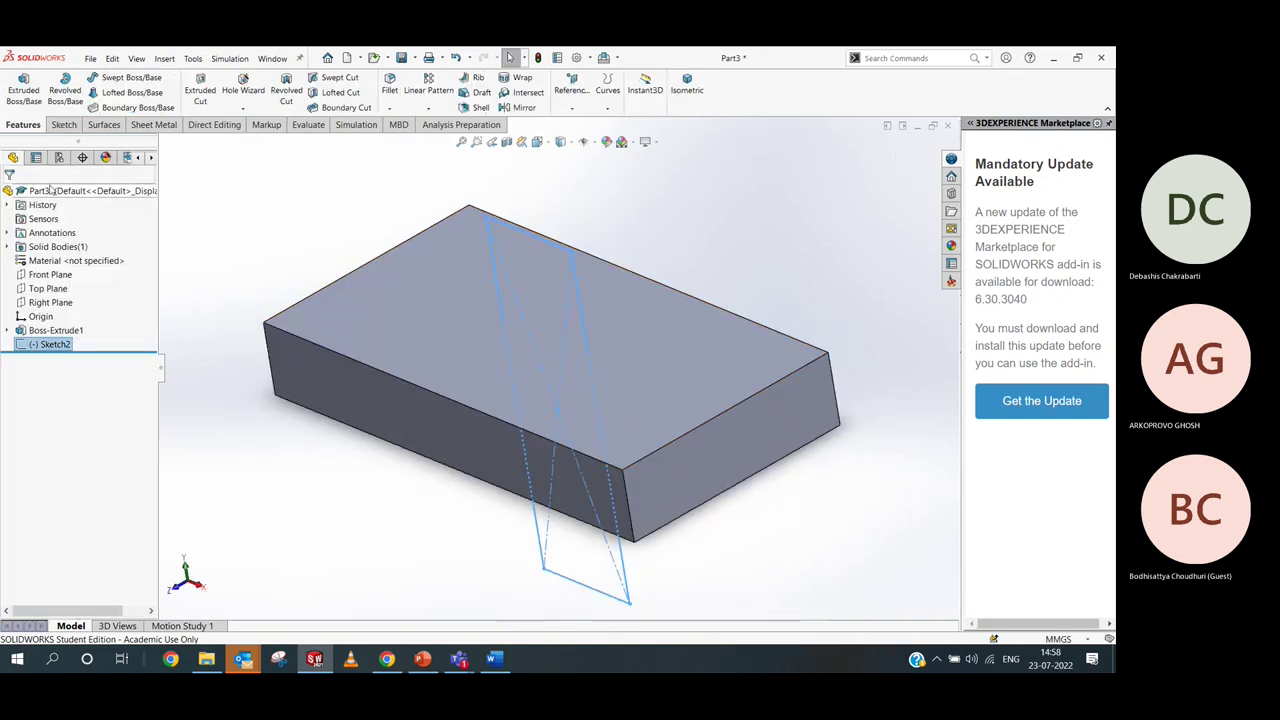
Extrude the tall rectangle 90 mm with Mid Plane and without merging the result, and inspect the separate post body
{"action": "left_click", "coordinate": [23, 88]}
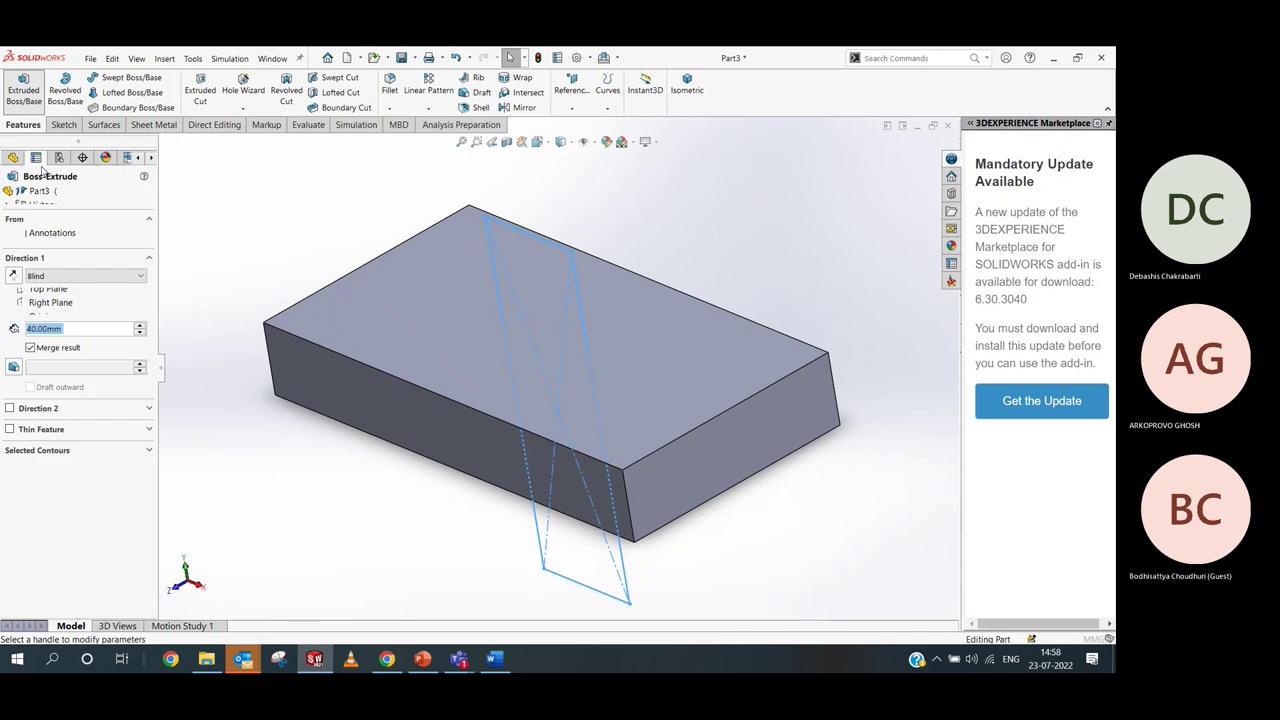
{"action": "left_click", "coordinate": [80, 276]}
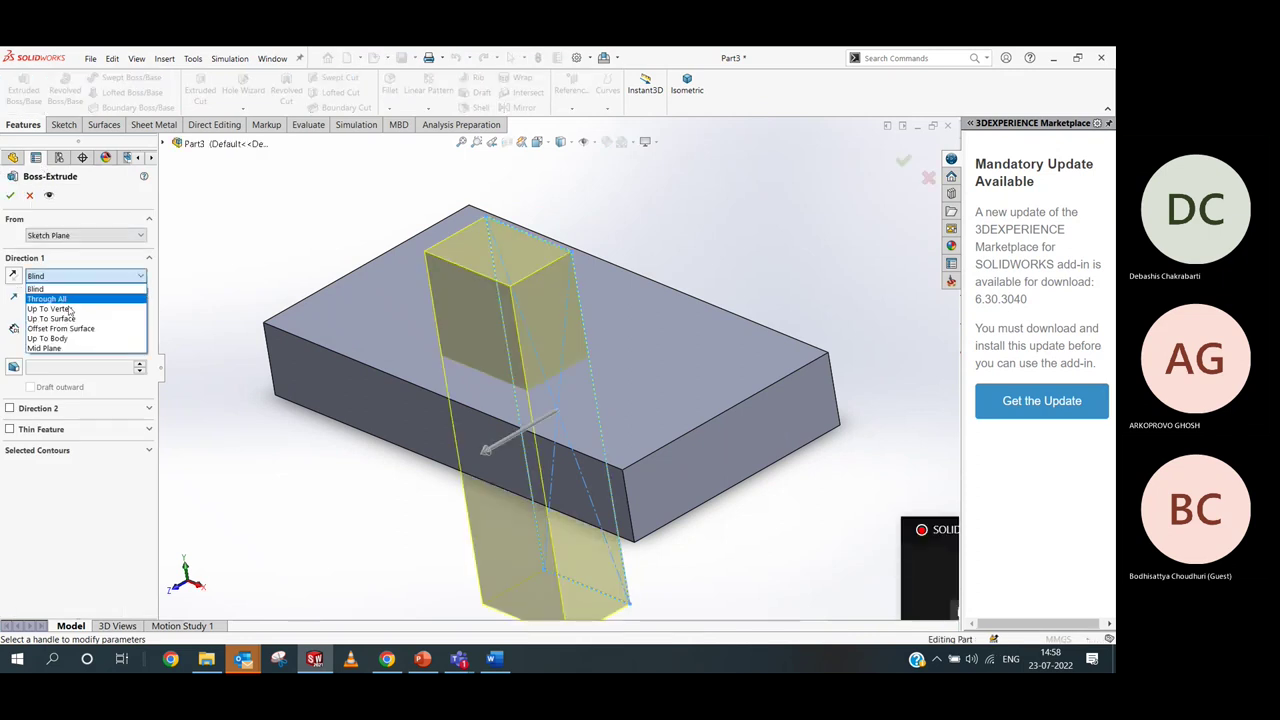
{"action": "left_click", "coordinate": [95, 320]}
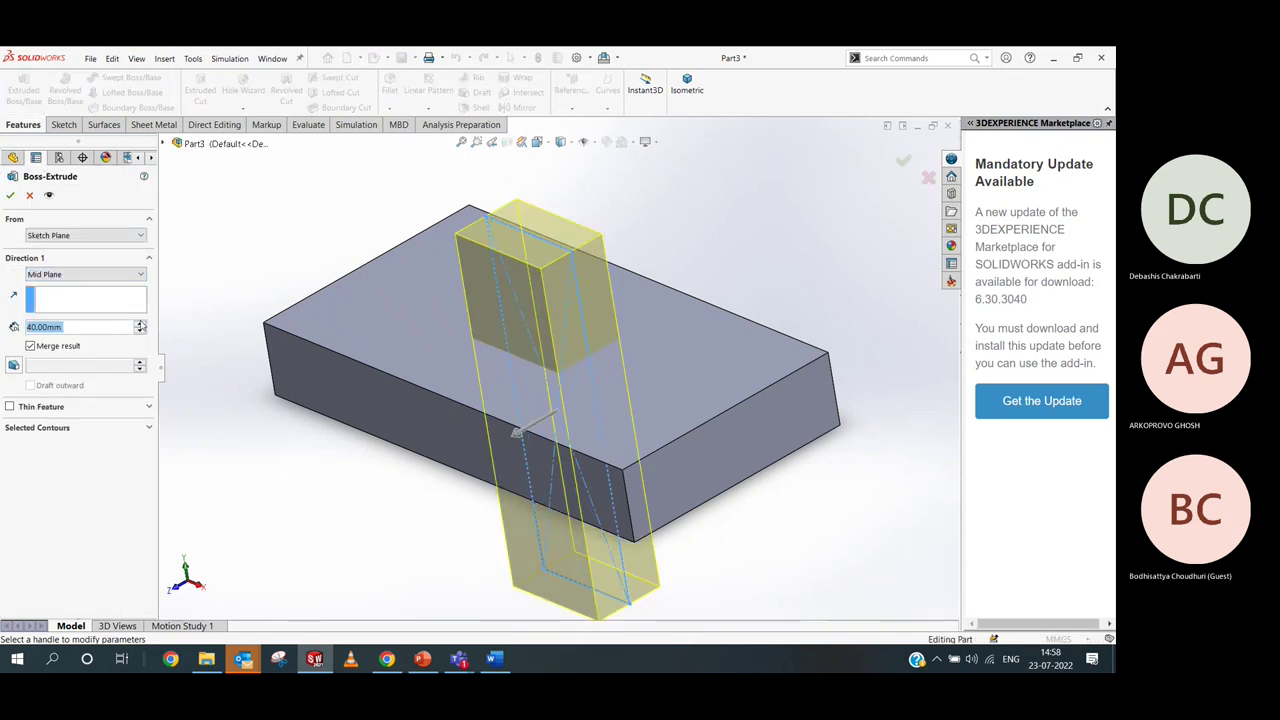
{"action": "type", "text": "90"}
{"action": "key", "text": "Return"}
{"action": "middle_click_drag", "start_coordinate": [363, 366], "coordinate": [697, 371]}
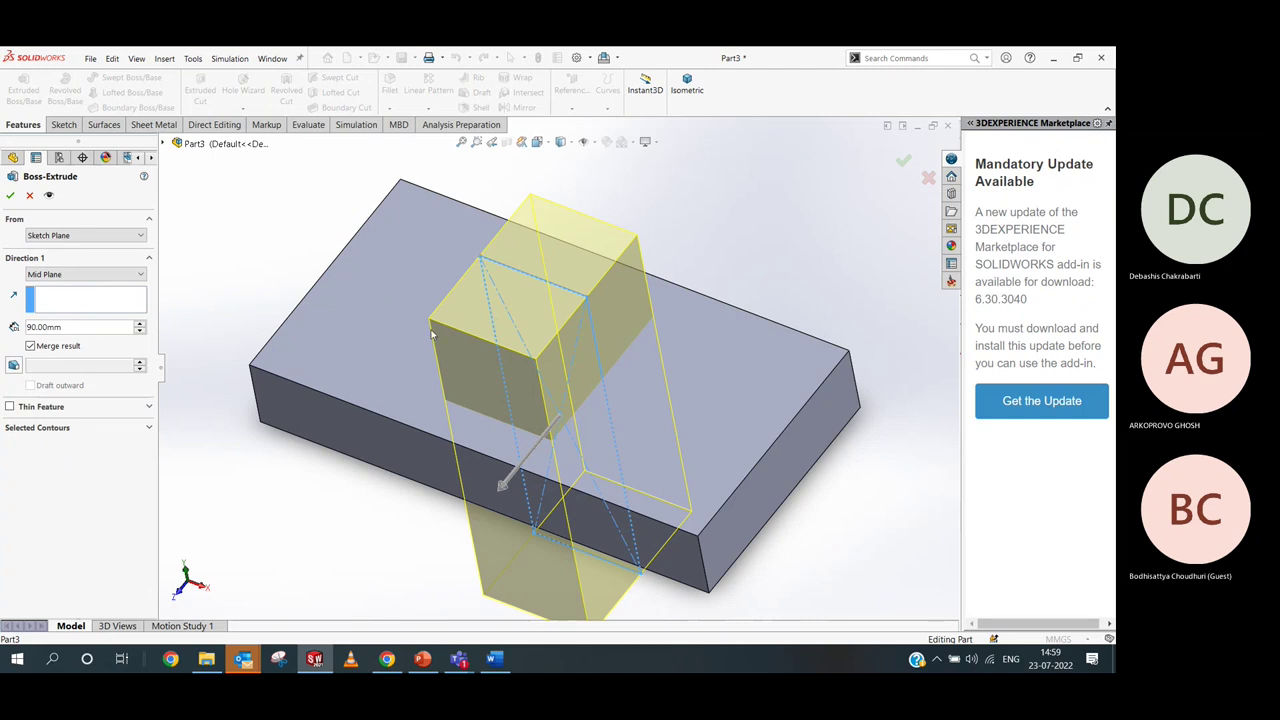
{"action": "left_click", "coordinate": [62, 347]}
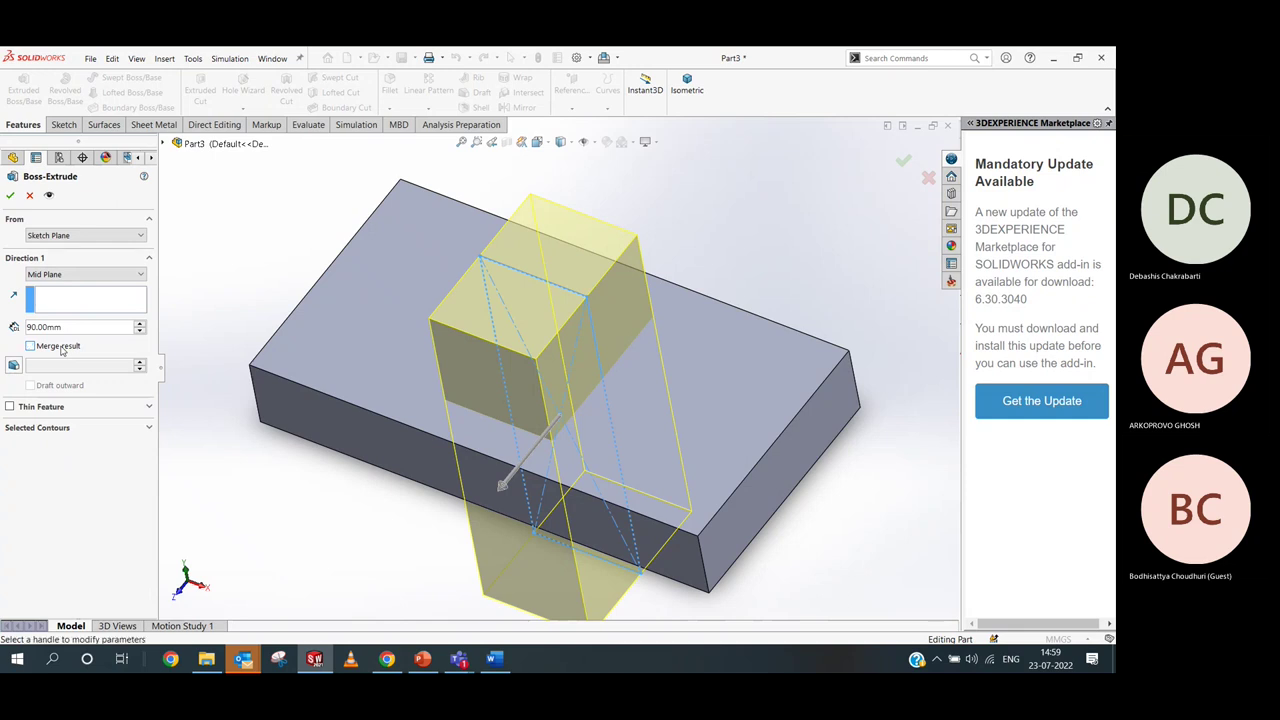
{"action": "left_click", "coordinate": [10, 195]}
{"action": "left_click", "coordinate": [461, 303]}
{"action": "left_click", "coordinate": [461, 303]}
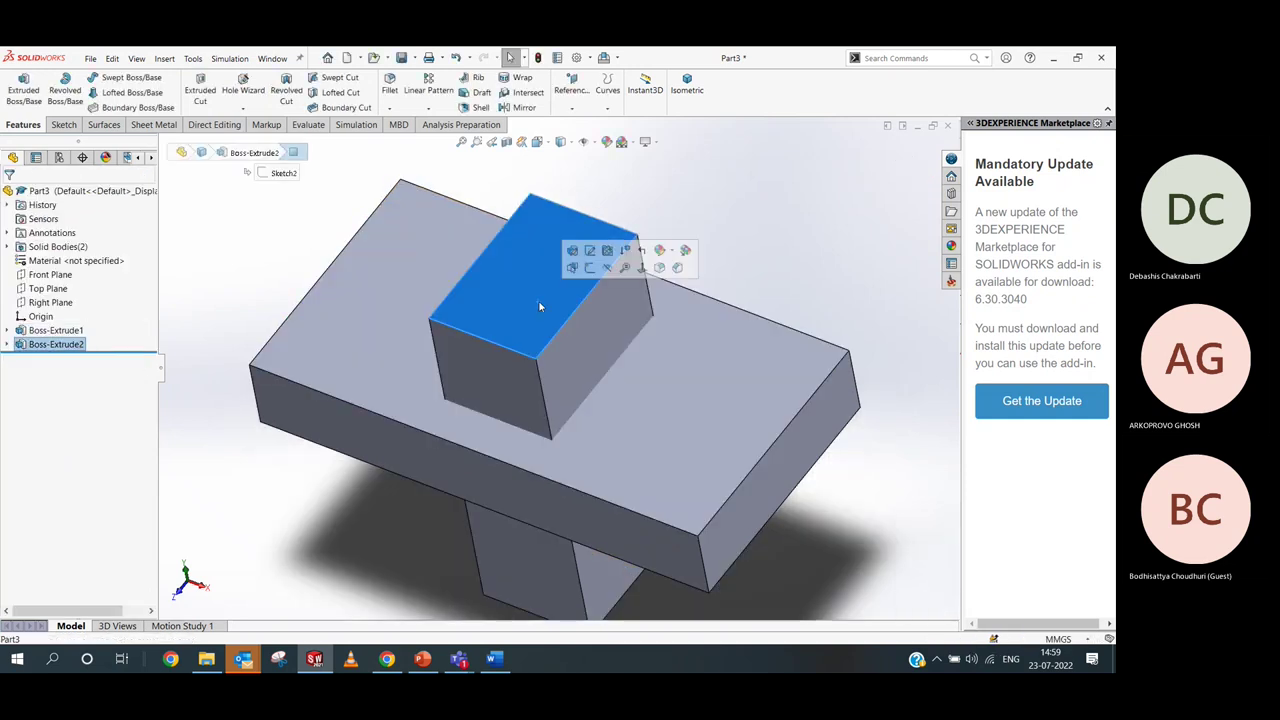
{"action": "left_click", "coordinate": [256, 250]}
{"action": "middle_click_drag", "start_coordinate": [276, 259], "coordinate": [375, 220]}
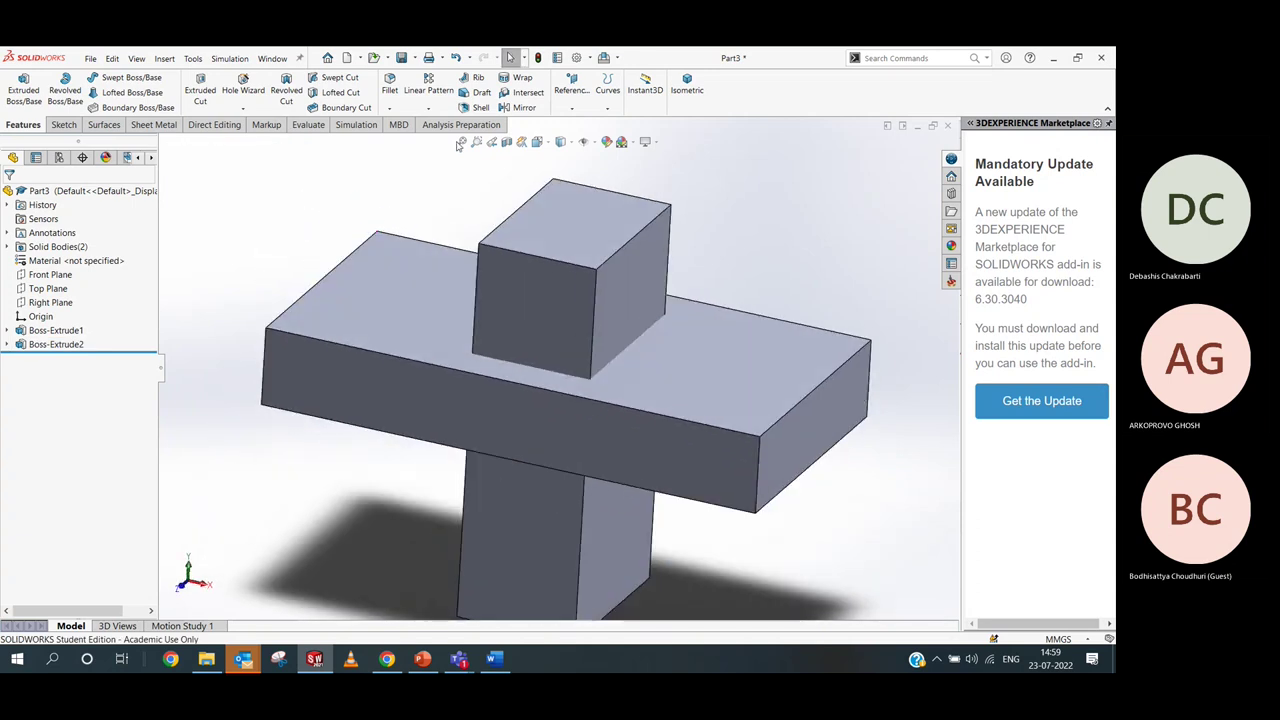
Start an Intersect feature with the block and the post selected, creating both region types, and compute its regions
{"action": "left_click", "coordinate": [520, 92]}
{"action": "left_click", "coordinate": [315, 316]}
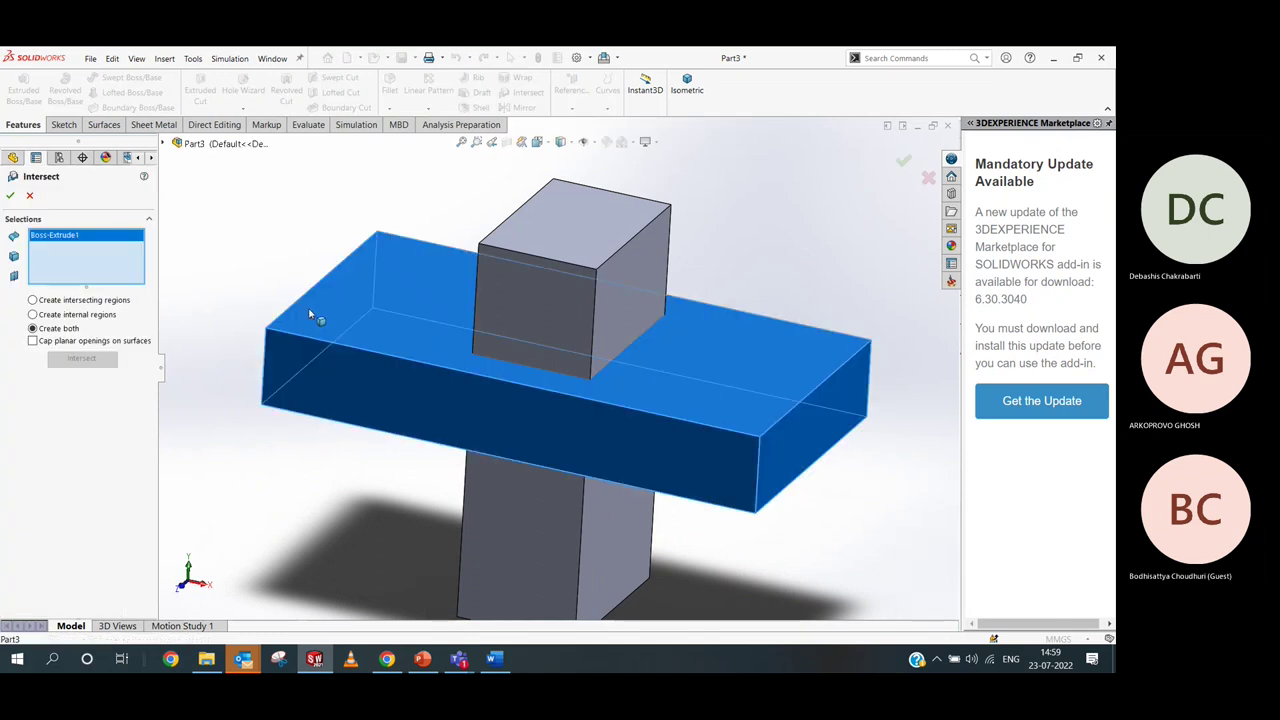
{"action": "middle_click_drag", "start_coordinate": [229, 274], "coordinate": [343, 286]}
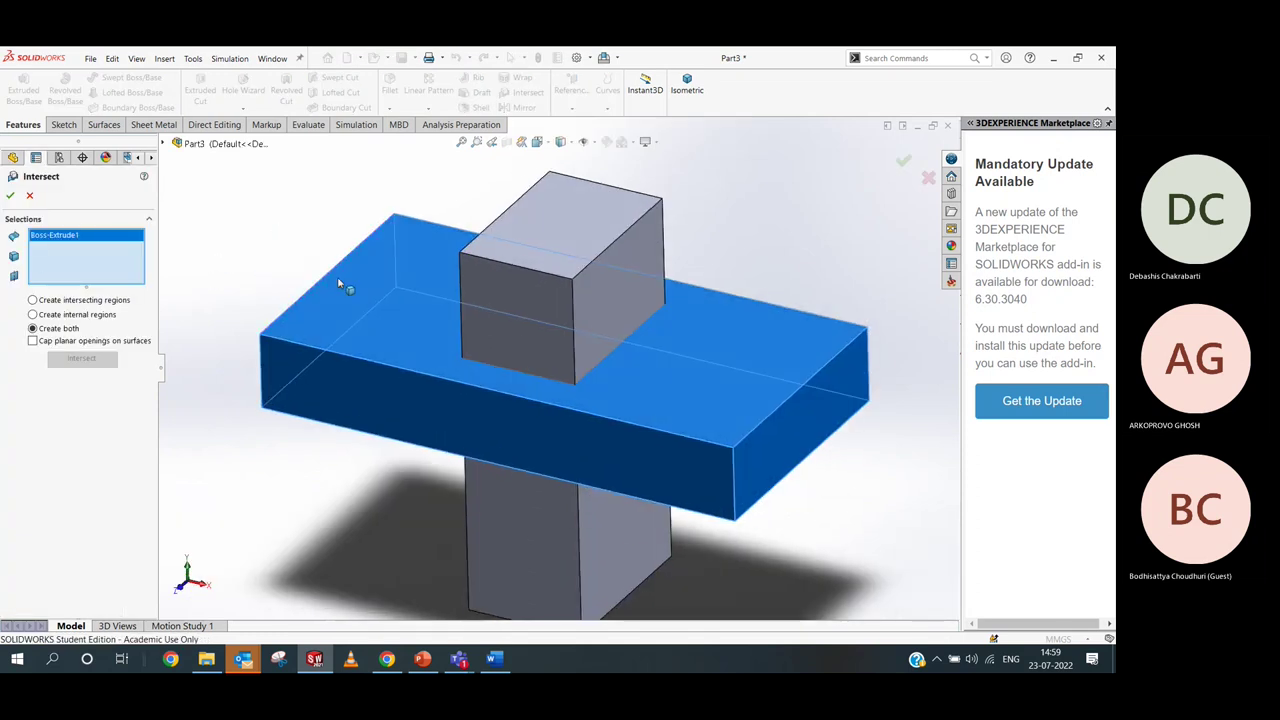
{"action": "left_click", "coordinate": [580, 250]}
{"action": "middle_click_drag", "start_coordinate": [583, 251], "coordinate": [775, 232]}
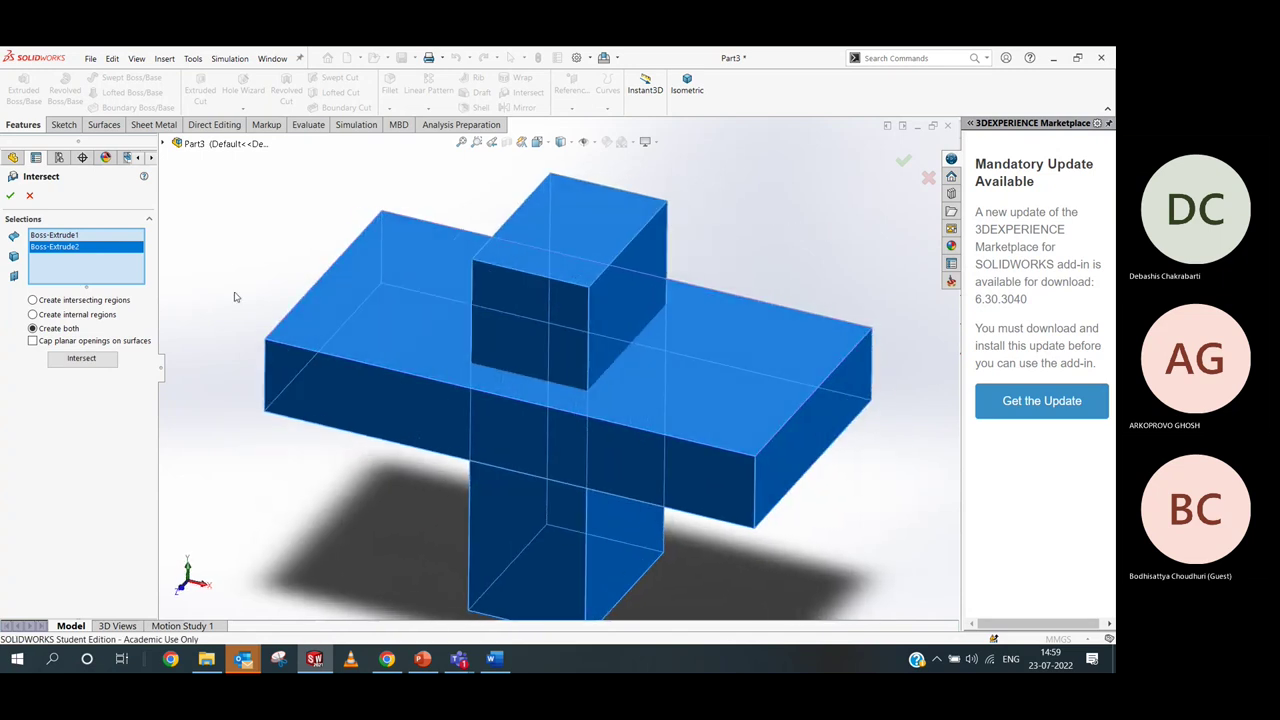
{"action": "left_click", "coordinate": [82, 359]}
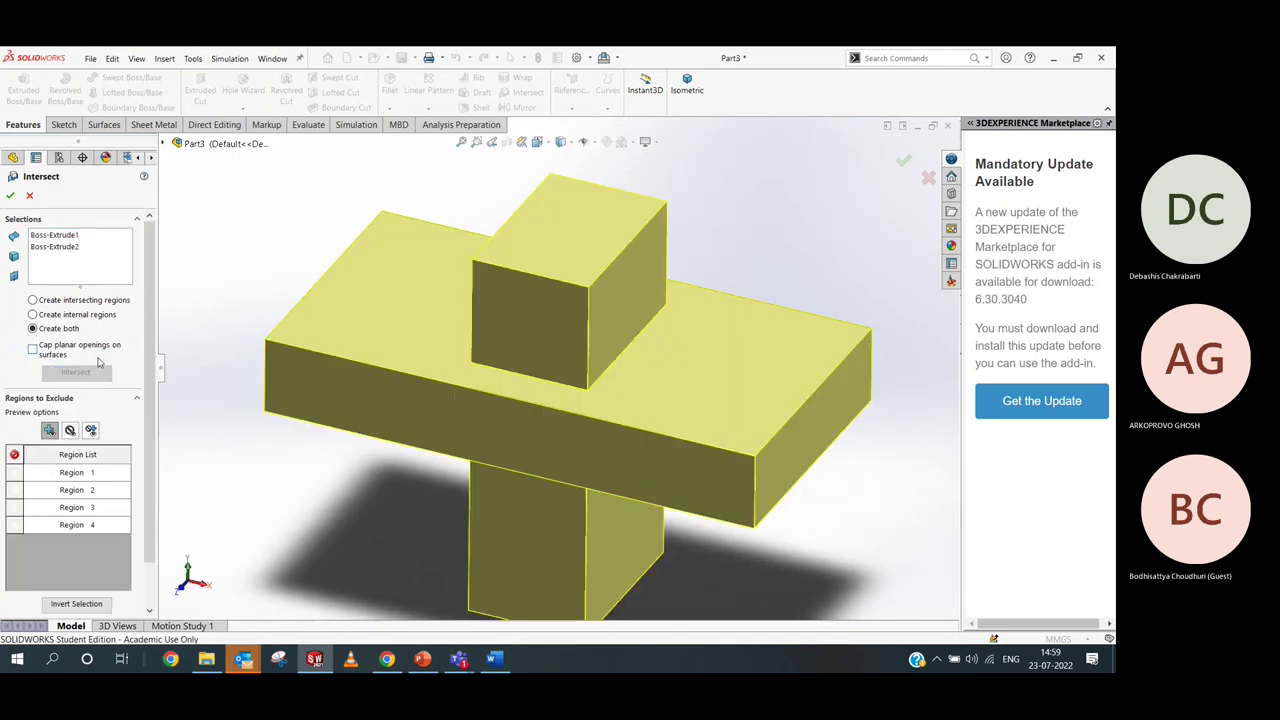
Exclude region 2, the post's part above the block, and region 4, the overlap inside the block, from the intersection
{"action": "middle_click_drag", "start_coordinate": [360, 370], "coordinate": [397, 289]}
{"action": "scroll", "coordinate": [397, 289], "scroll_direction": "up", "scroll_amount": 5}
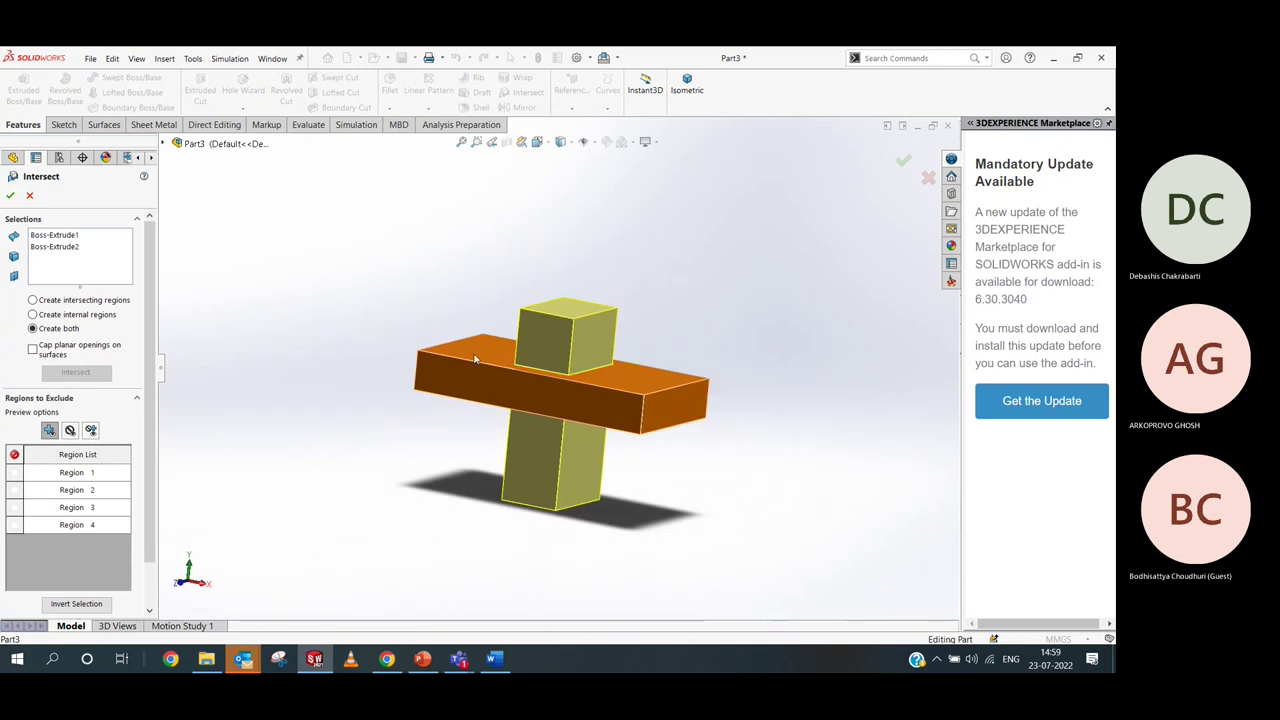
{"action": "middle_click_drag", "start_coordinate": [666, 414], "coordinate": [587, 466]}
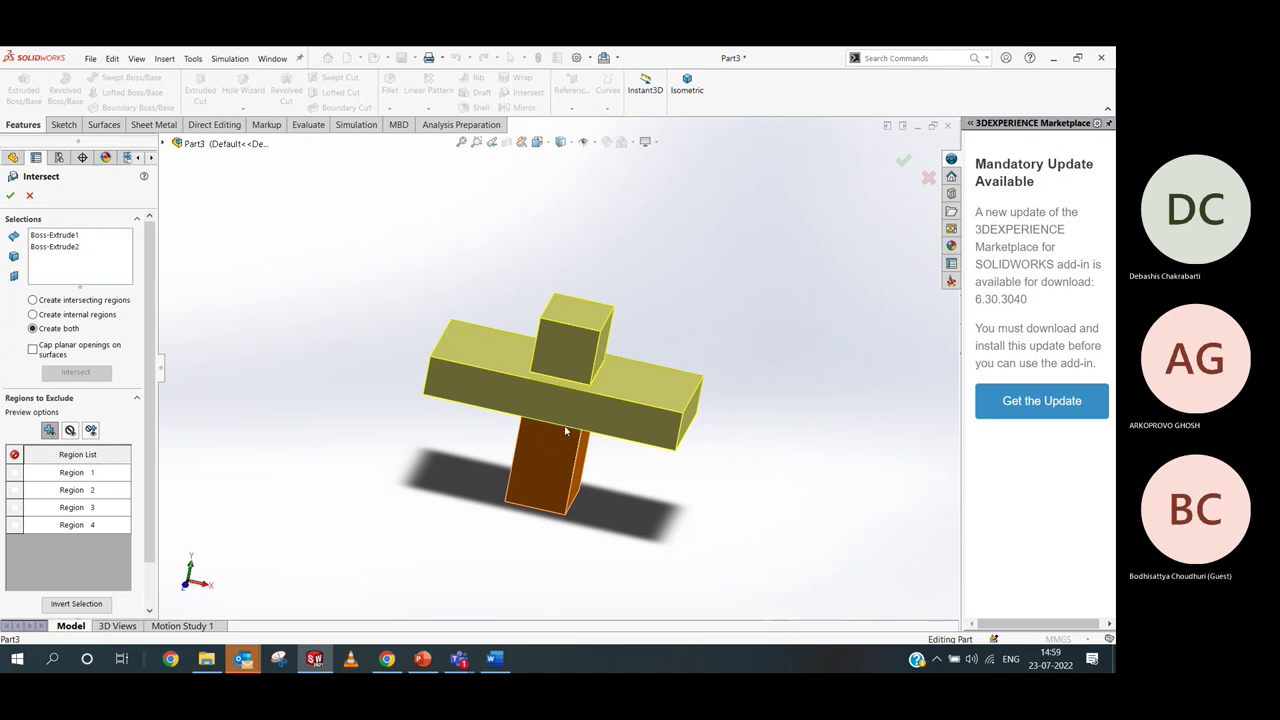
{"action": "left_click", "coordinate": [557, 357]}
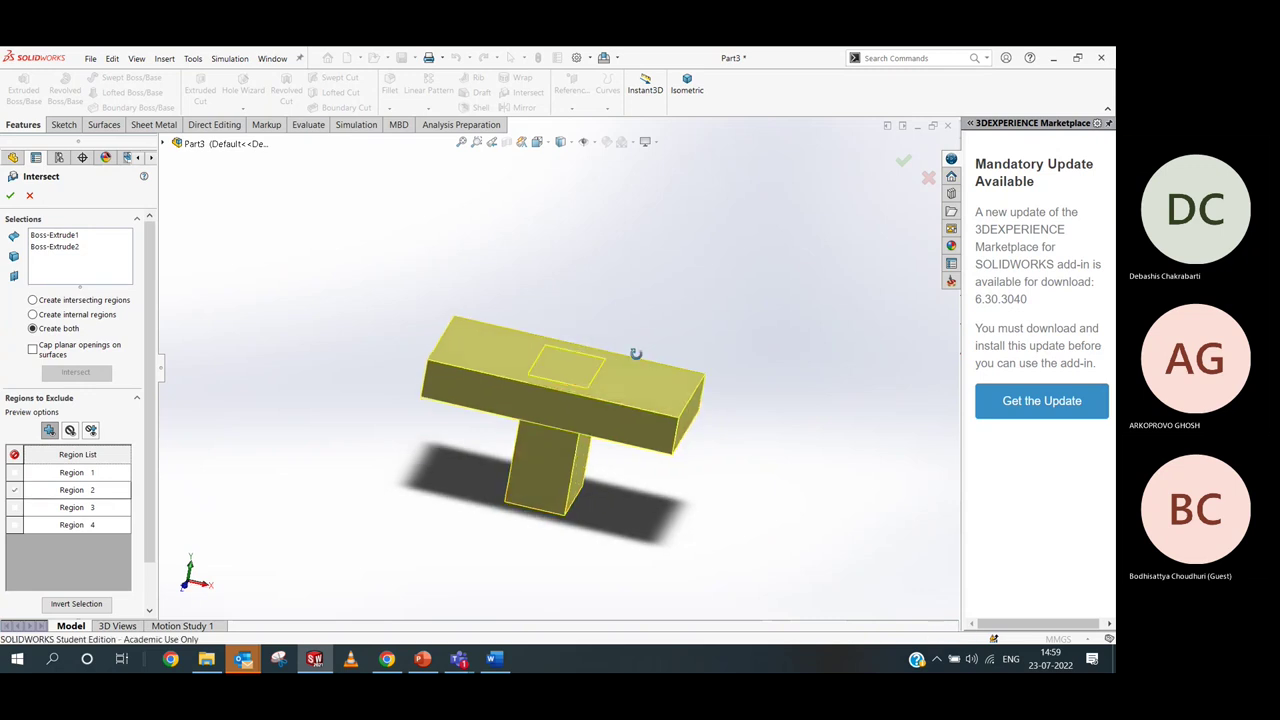
{"action": "left_click", "coordinate": [567, 365]}
{"action": "mouse_move", "coordinate": [657, 323]}
{"action": "middle_mouse_down"}
{"action": "mouse_move", "coordinate": [698, 377]}
{"action": "mouse_move", "coordinate": [646, 343]}
{"action": "mouse_move", "coordinate": [663, 317]}
{"action": "middle_mouse_up"}
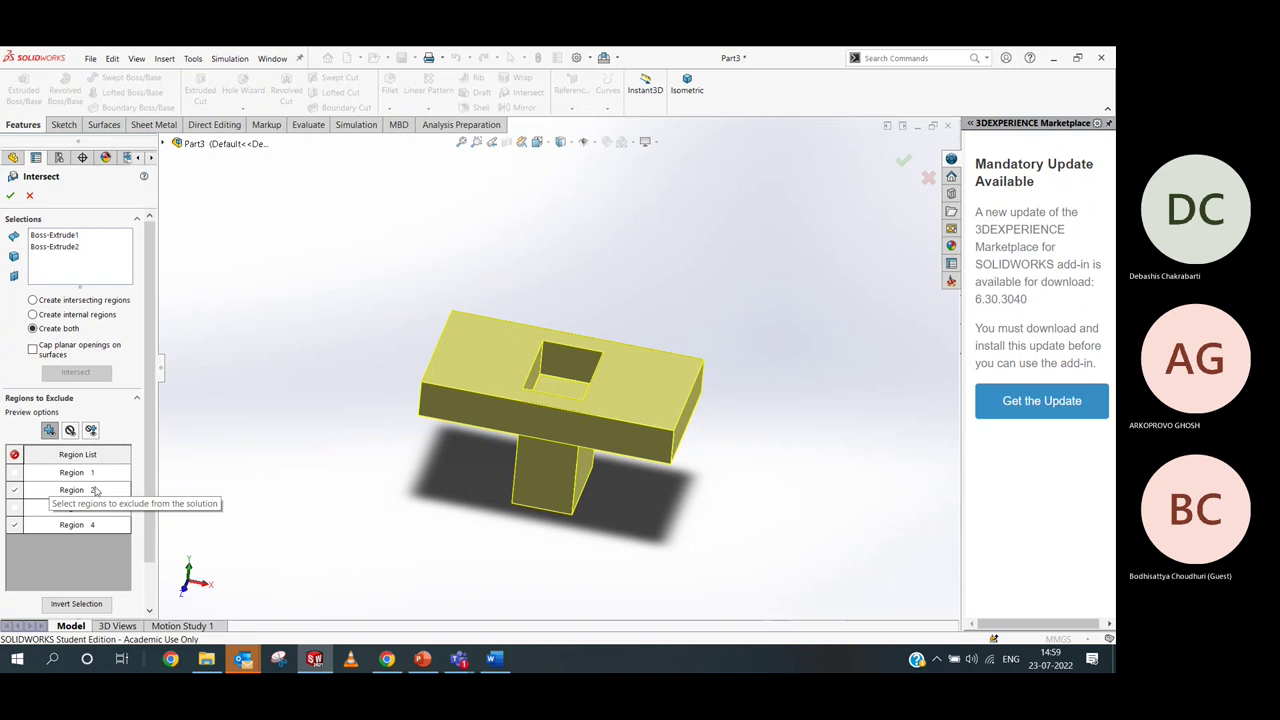
Preview excluding regions 2, 3 and 4 in turn, and try to create the intersection with only region 4 excluded
{"action": "left_click", "coordinate": [14, 490]}
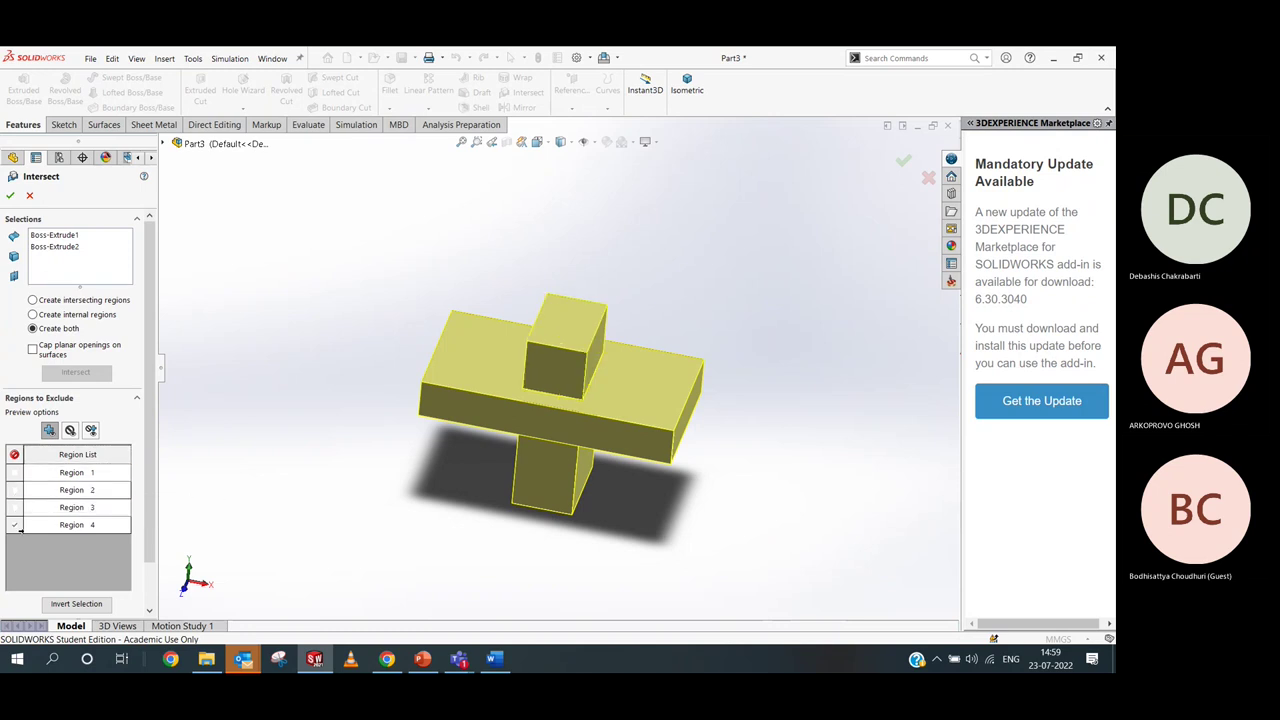
{"action": "left_click", "coordinate": [14, 490]}
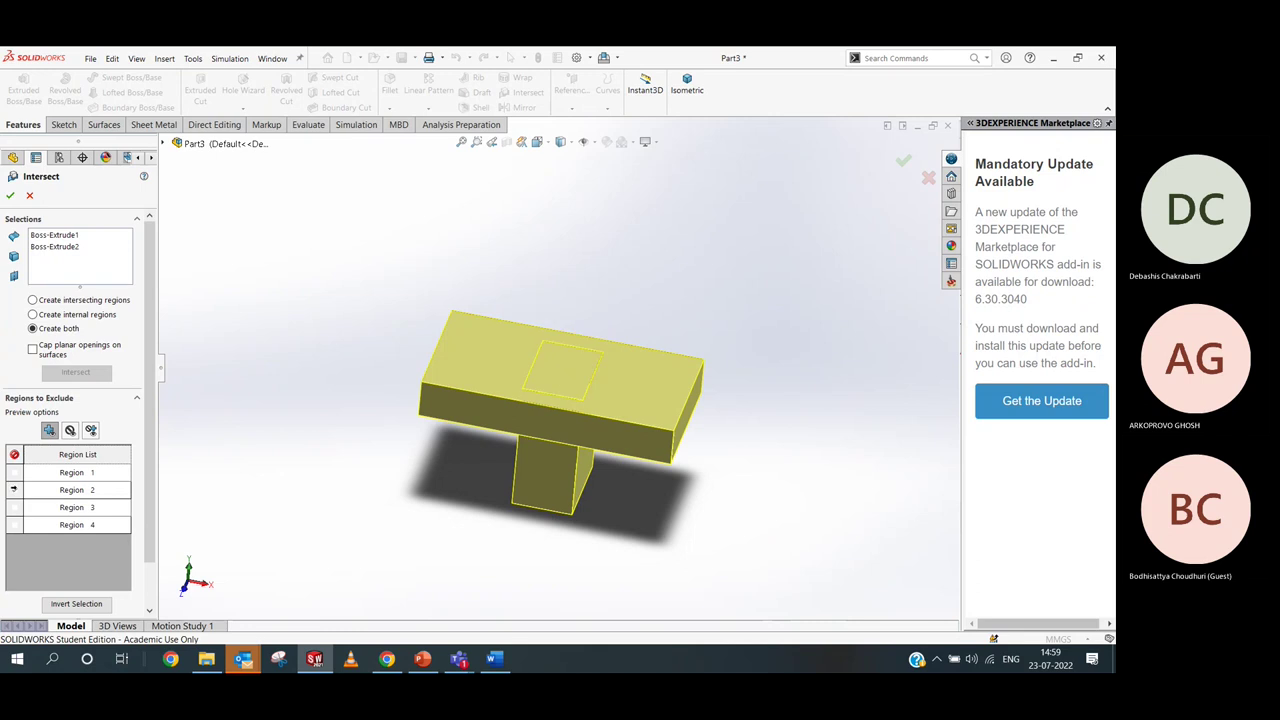
{"action": "left_click", "coordinate": [14, 507]}
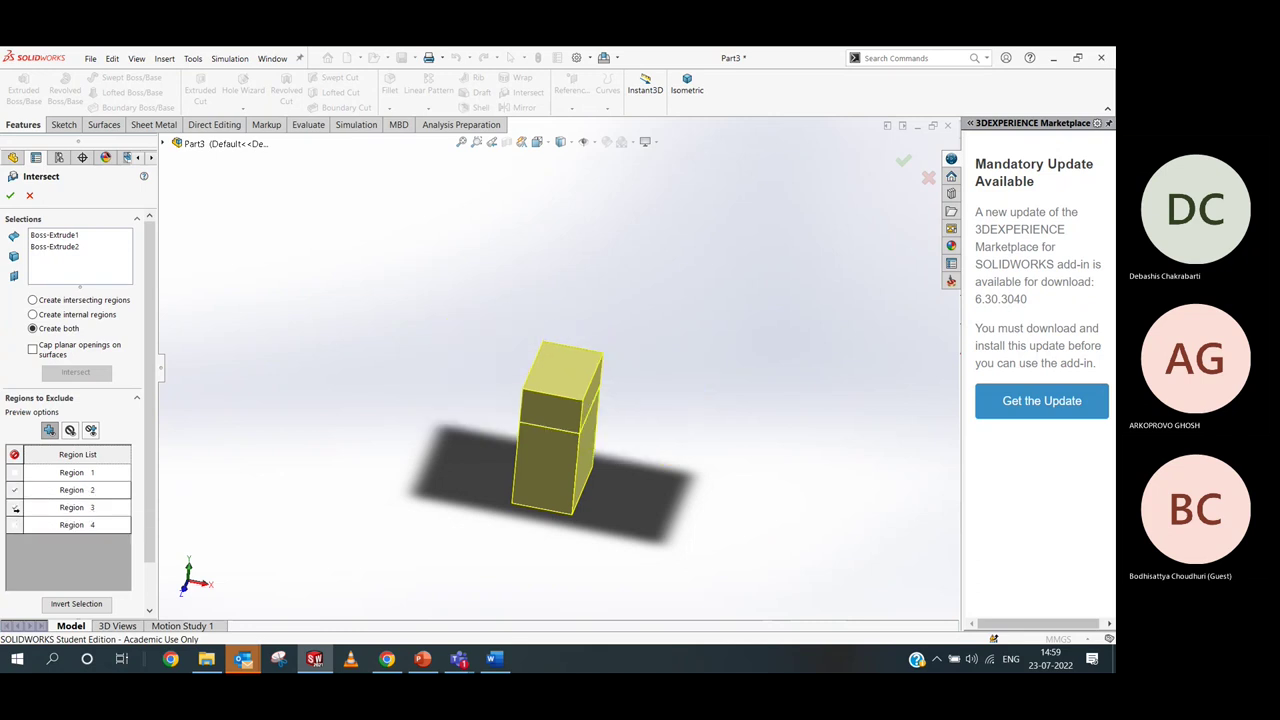
{"action": "left_click", "coordinate": [14, 507]}
{"action": "left_click", "coordinate": [14, 525]}
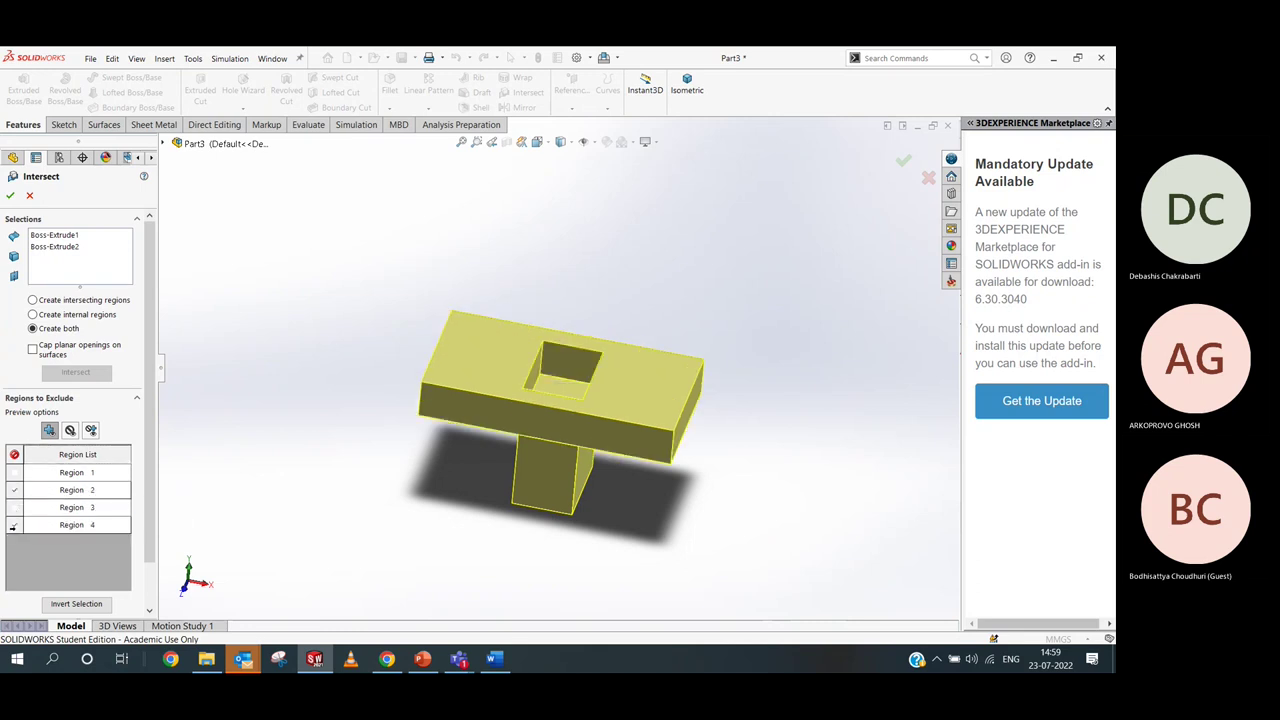
{"action": "left_click", "coordinate": [14, 490]}
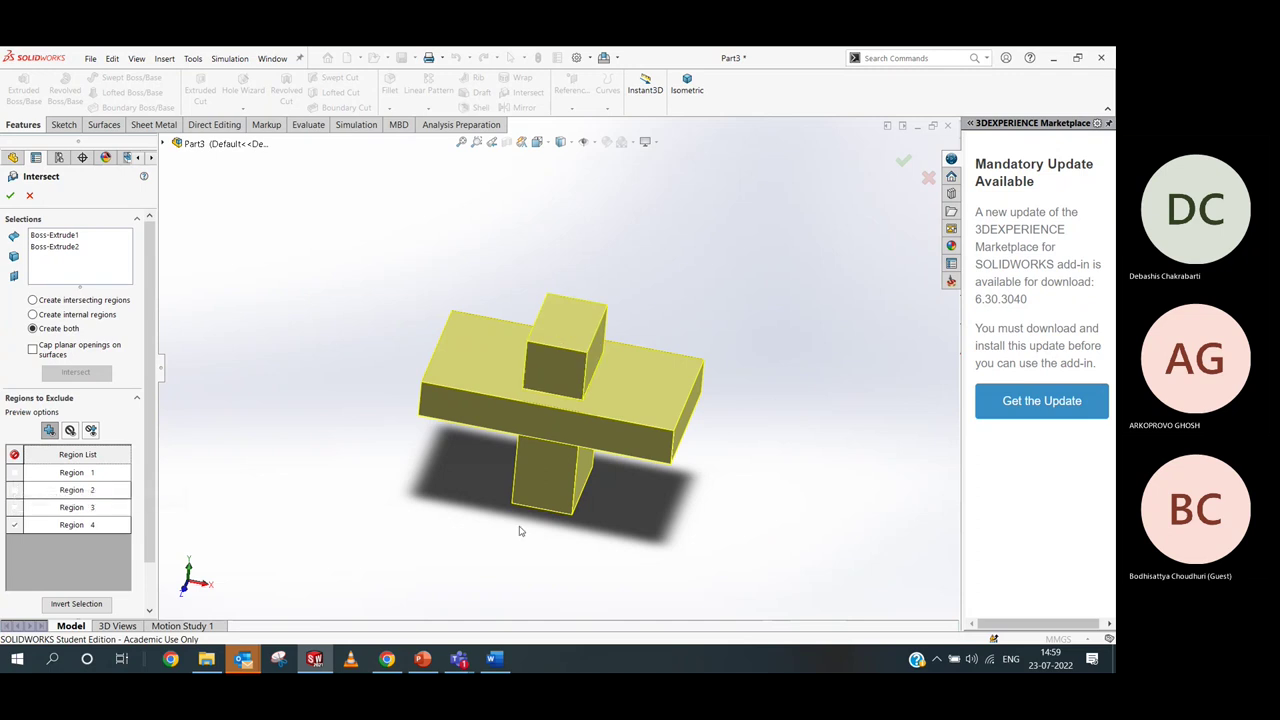
{"action": "middle_click_drag", "start_coordinate": [520, 530], "coordinate": [506, 497]}
{"action": "left_click", "coordinate": [10, 195]}
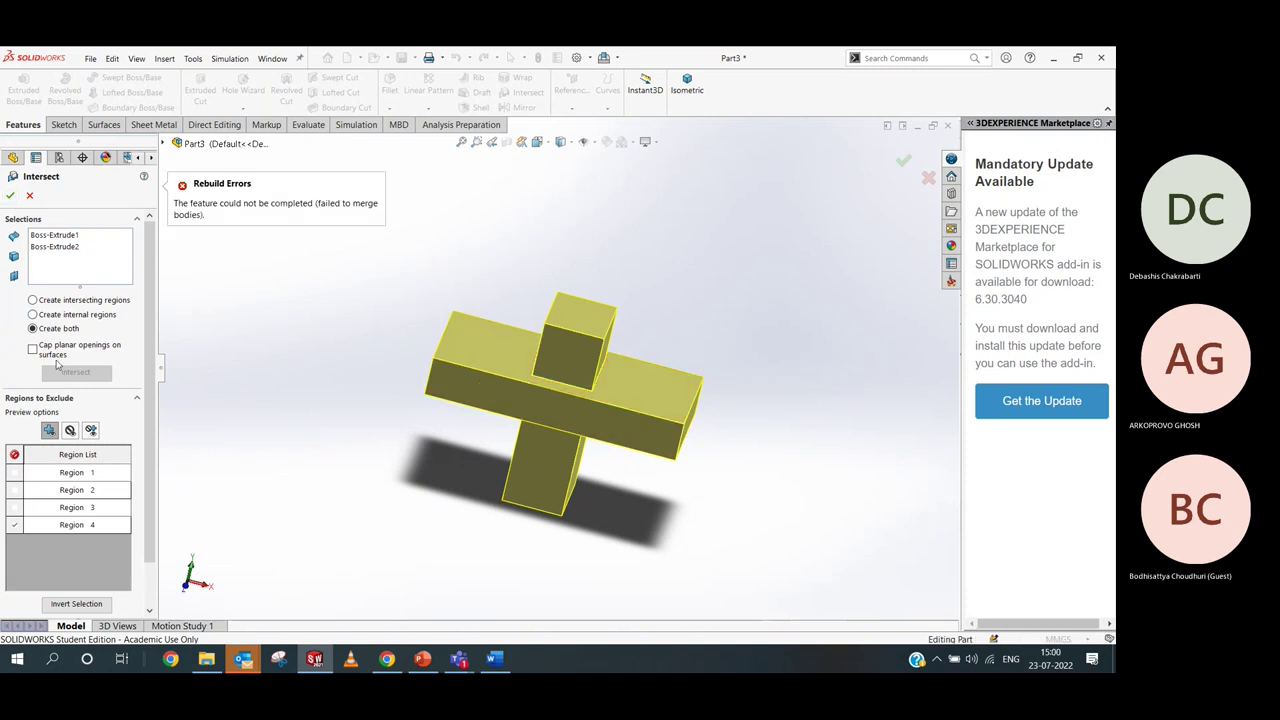
Exclude region 2 along with region 4, turn off Merge result, create the Intersect feature and inspect the pocketed block
{"action": "left_click", "coordinate": [14, 490]}
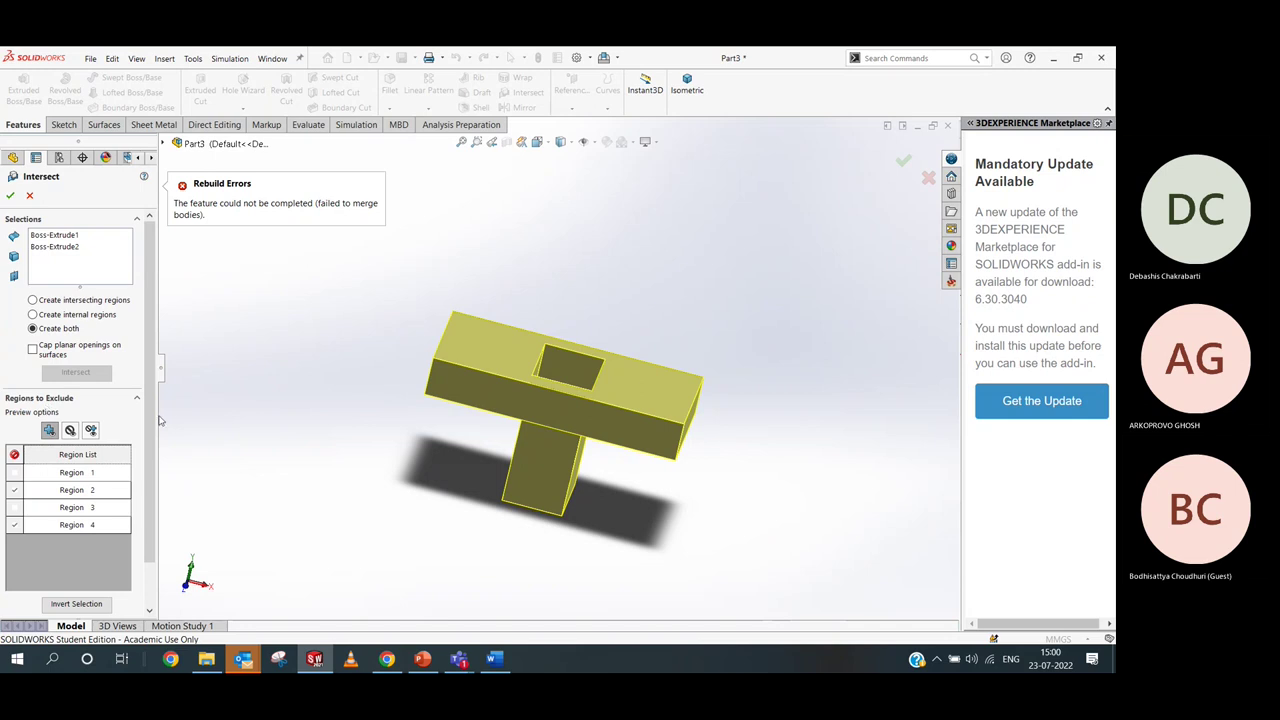
{"action": "left_click_drag", "start_coordinate": [150, 446], "coordinate": [150, 496]}
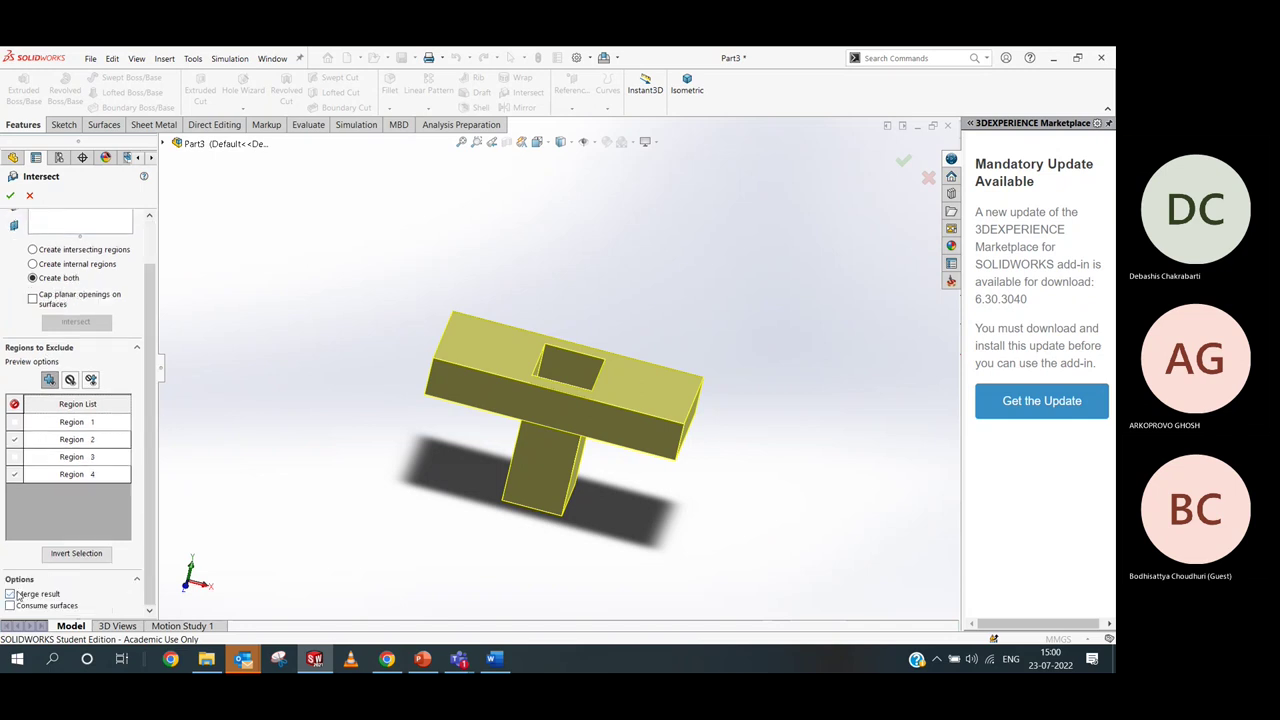
{"action": "left_click", "coordinate": [10, 195]}
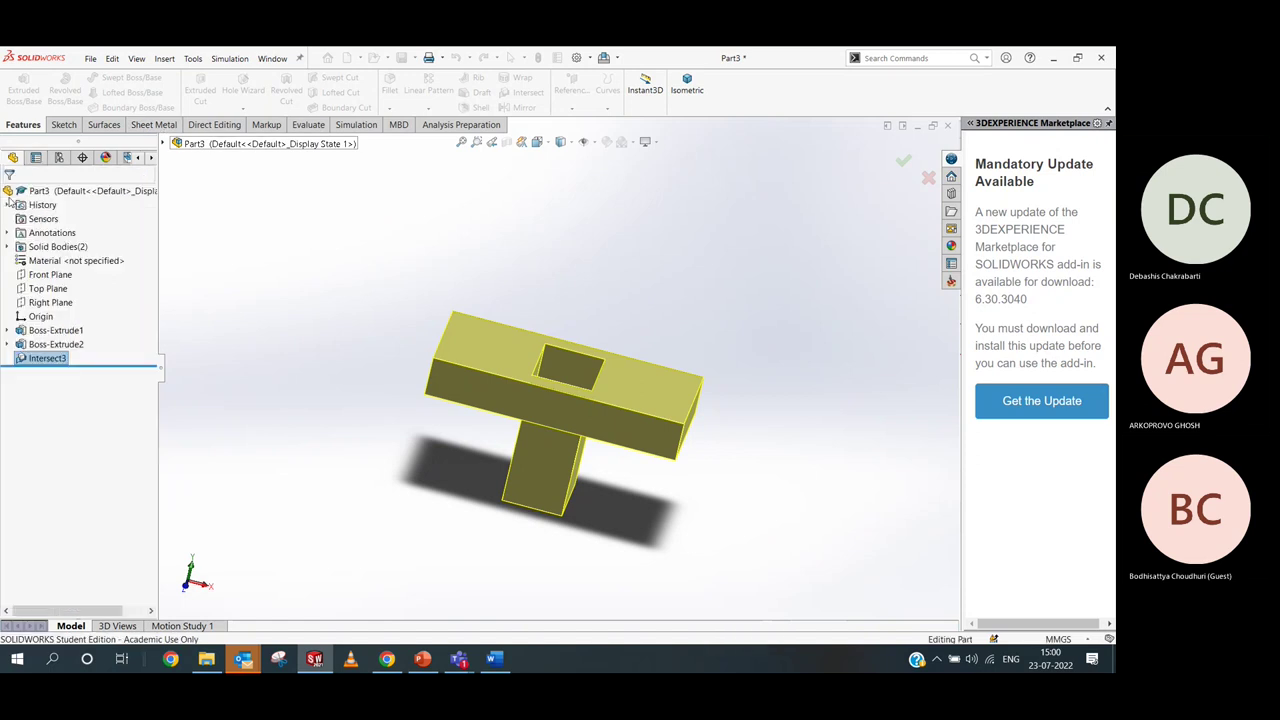
{"action": "middle_click_drag", "start_coordinate": [455, 326], "coordinate": [533, 335]}
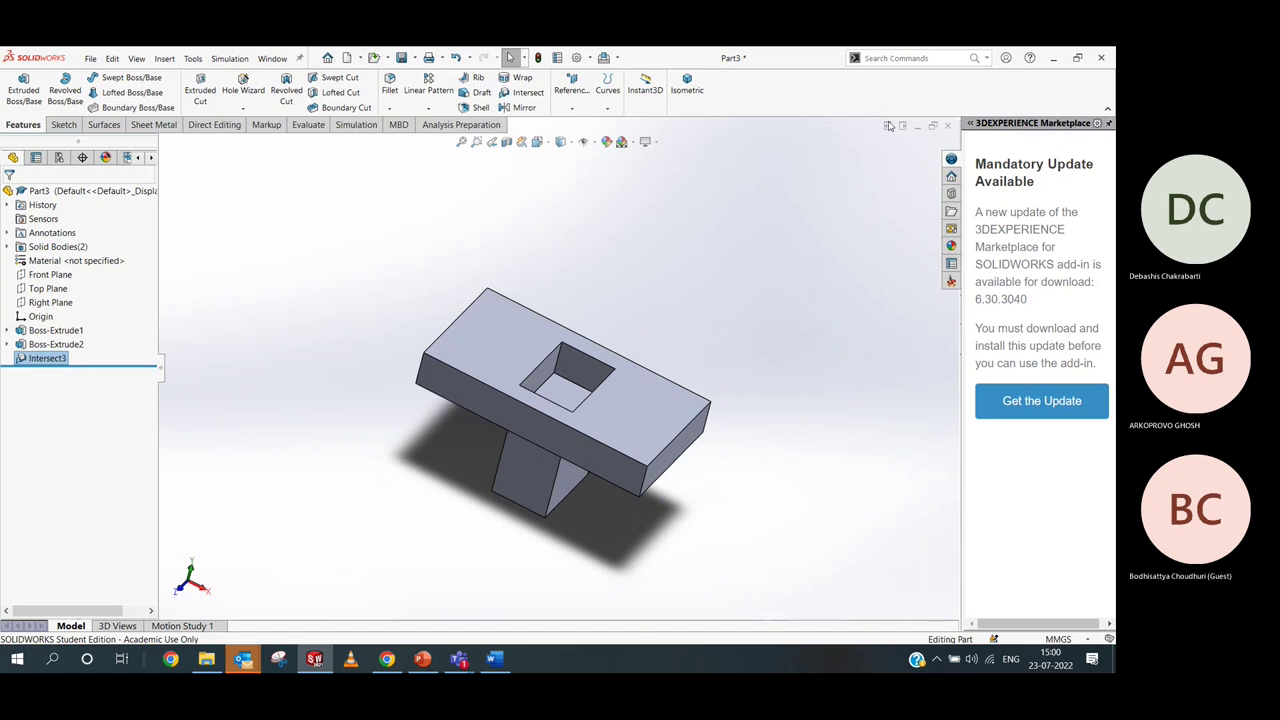
Undo the Intersect feature, the post extrusion and the post's sketch so that only the block extrusion remains
{"action": "left_click", "coordinate": [455, 58]}
{"action": "left_click", "coordinate": [455, 58]}
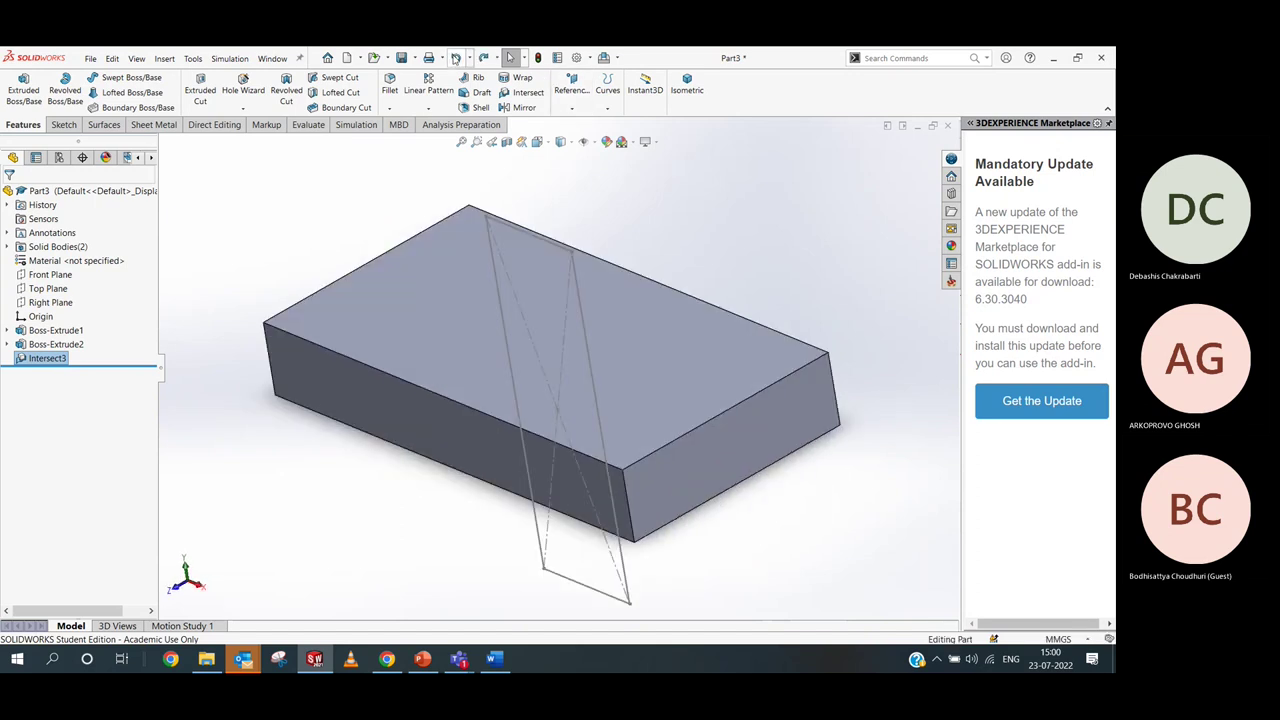
{"action": "left_click", "coordinate": [455, 58]}
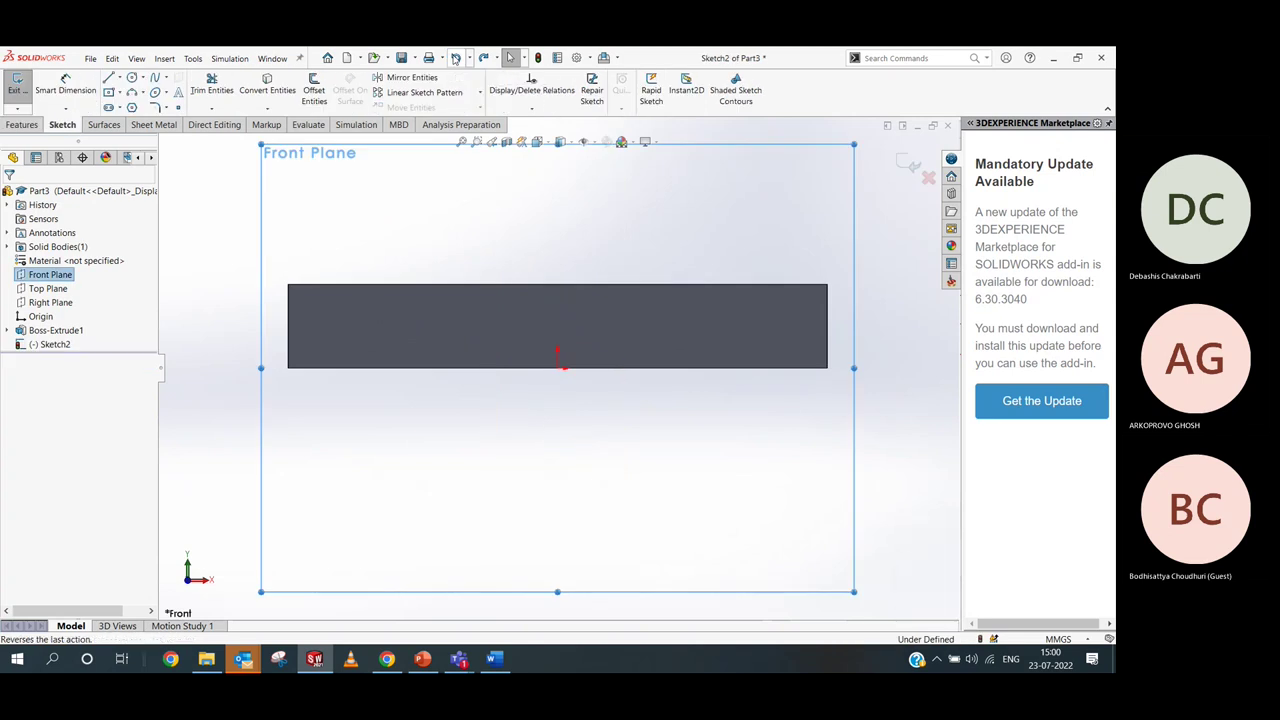
{"action": "left_click", "coordinate": [455, 58]}
Sketch a circle with a radius of about 50 mm on the block's top face, centred on the midpoint of a short edge
{"action": "left_click", "coordinate": [652, 316]}
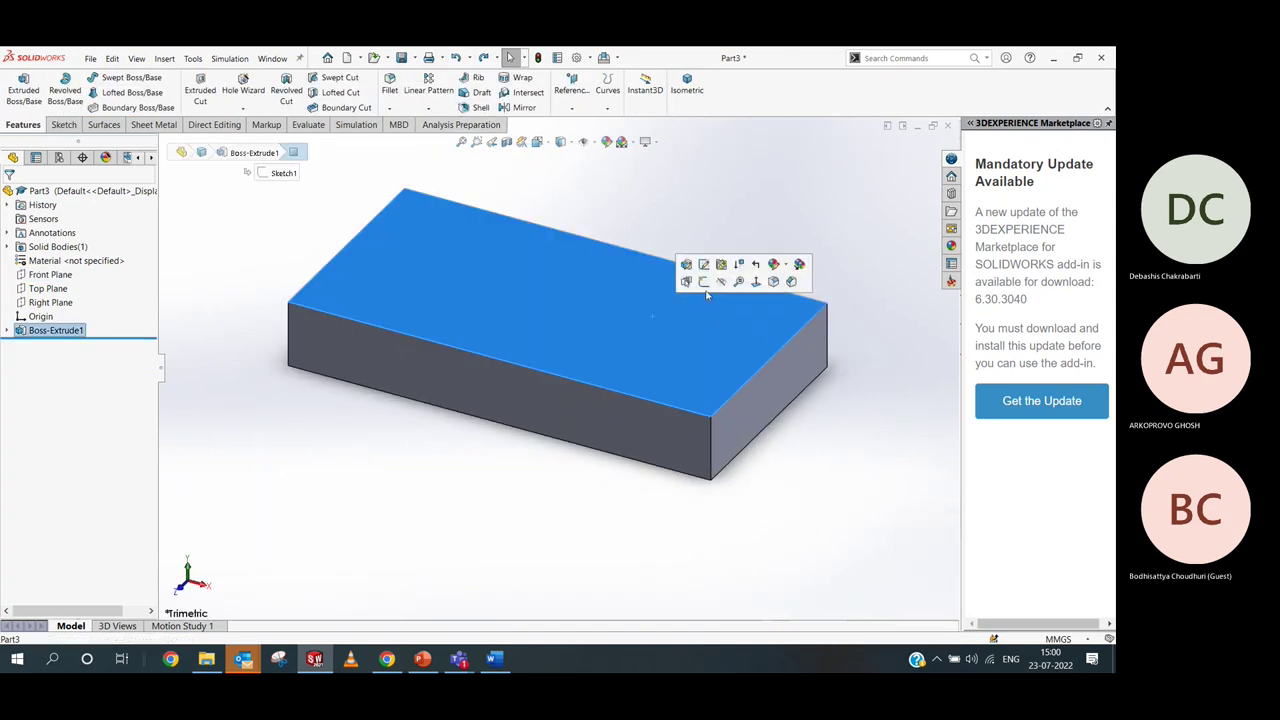
{"action": "left_click", "coordinate": [704, 283]}
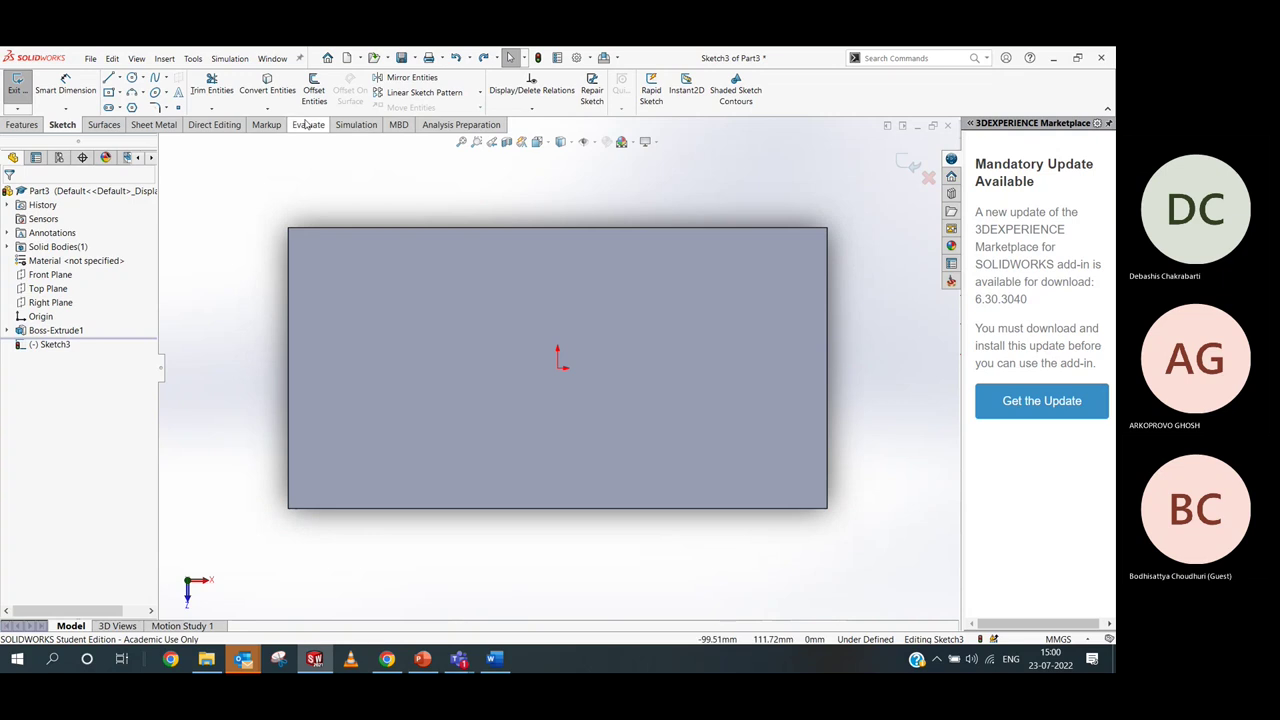
{"action": "left_click", "coordinate": [131, 77]}
{"action": "scroll", "coordinate": [726, 420], "scroll_direction": "up", "scroll_amount": 5}
{"action": "scroll", "coordinate": [658, 375], "scroll_direction": "down", "scroll_amount": 1}
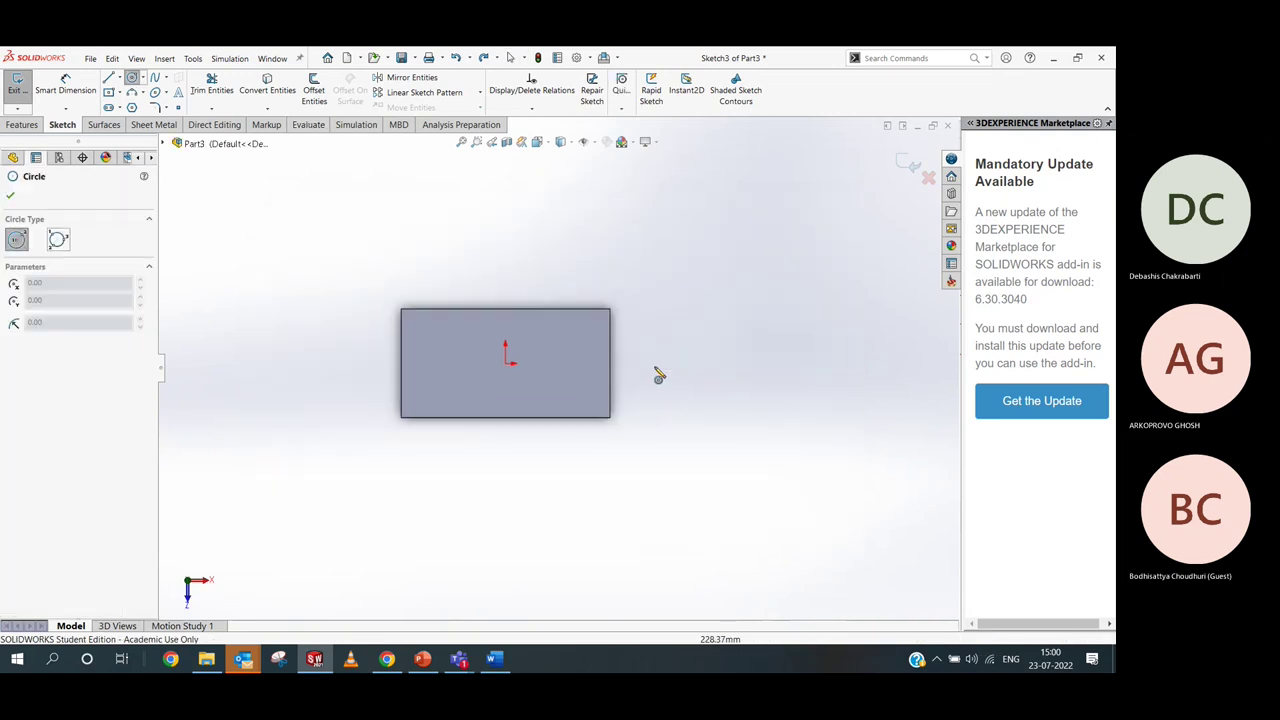
{"action": "scroll", "coordinate": [658, 375], "scroll_direction": "down", "scroll_amount": 1}
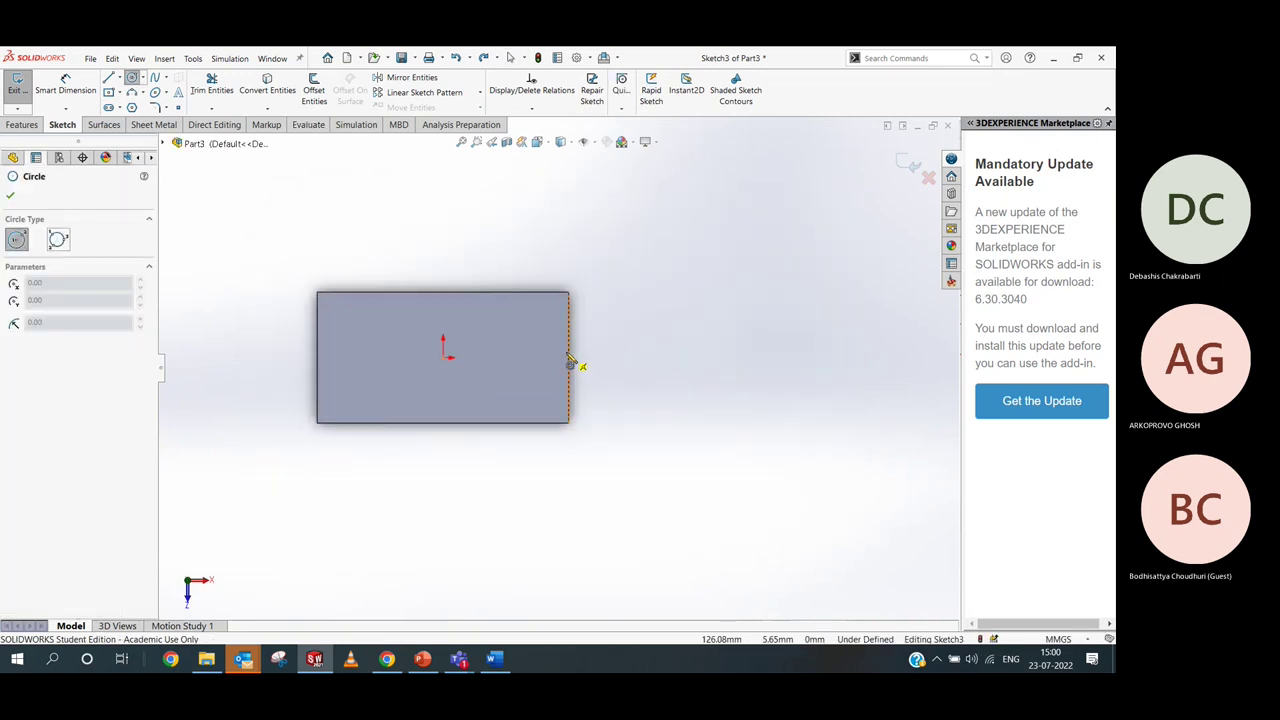
{"action": "left_click", "coordinate": [569, 358]}
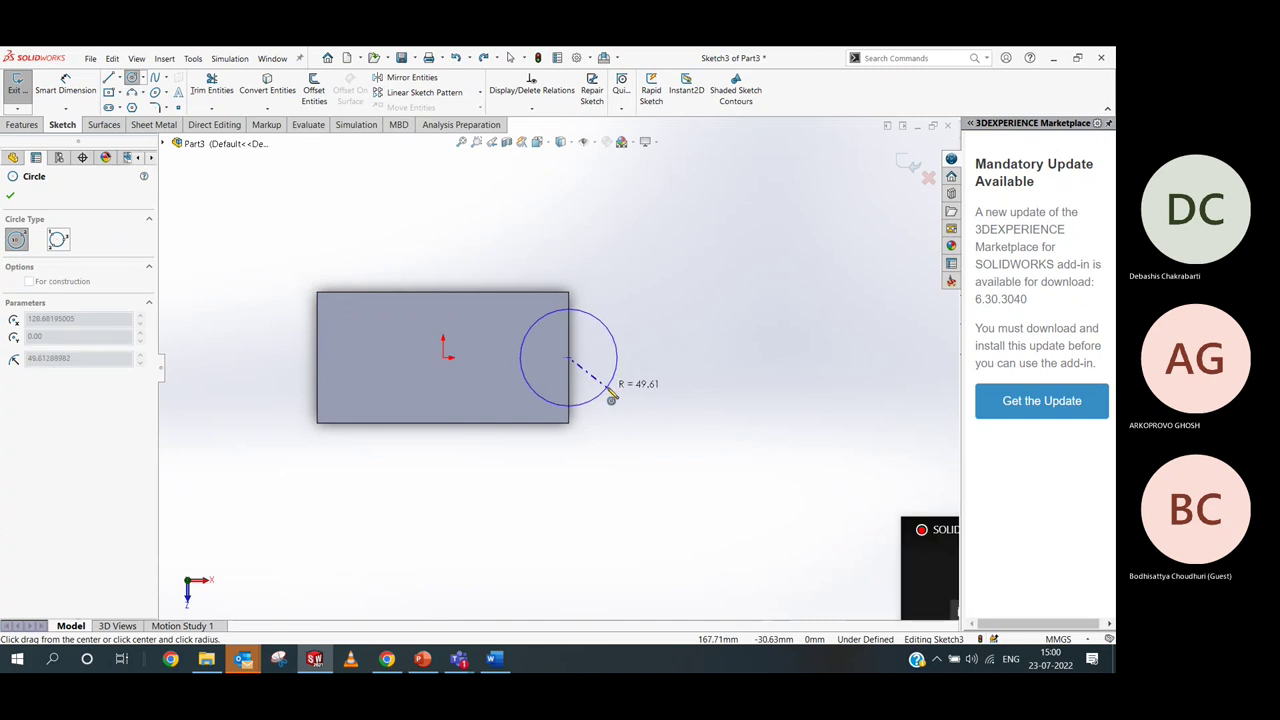
{"action": "left_click", "coordinate": [611, 398]}
Extrude the circle downward through the block up to a bottom corner vertex, with Merge result turned off
{"action": "left_click", "coordinate": [16, 90]}
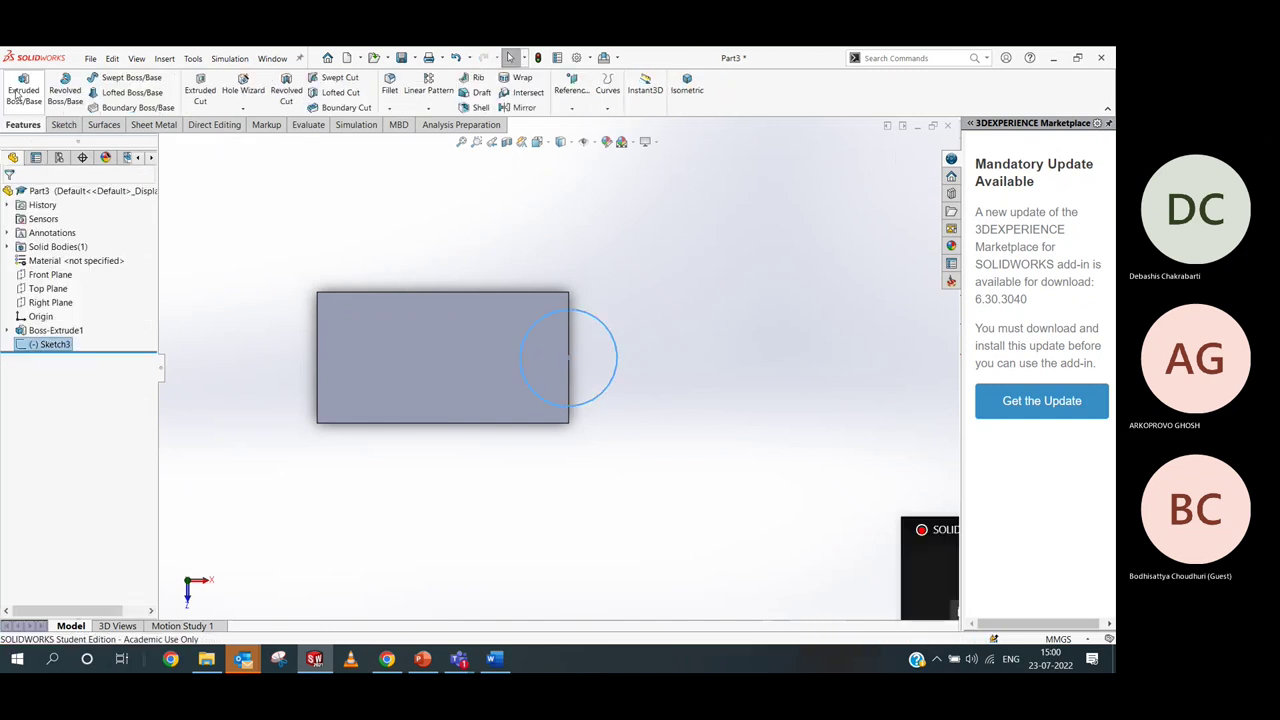
{"action": "left_click", "coordinate": [22, 98]}
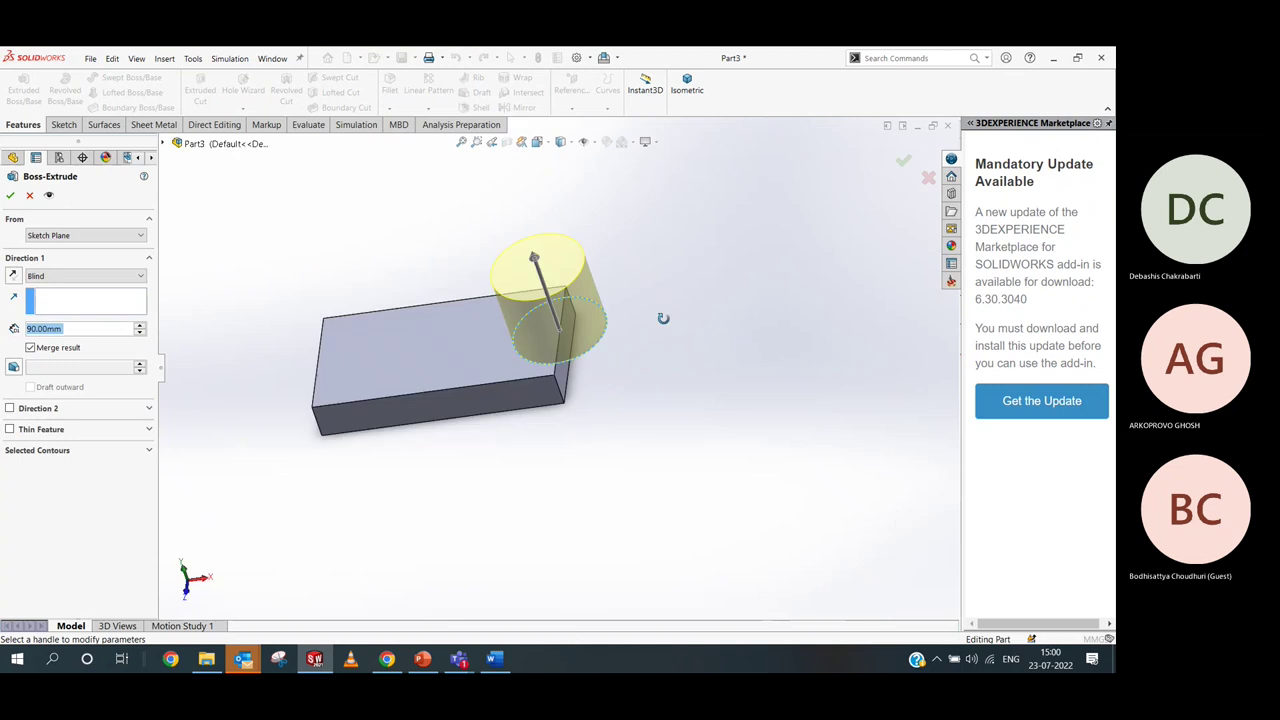
{"action": "left_click", "coordinate": [13, 276]}
{"action": "middle_click_drag", "start_coordinate": [458, 448], "coordinate": [281, 316]}
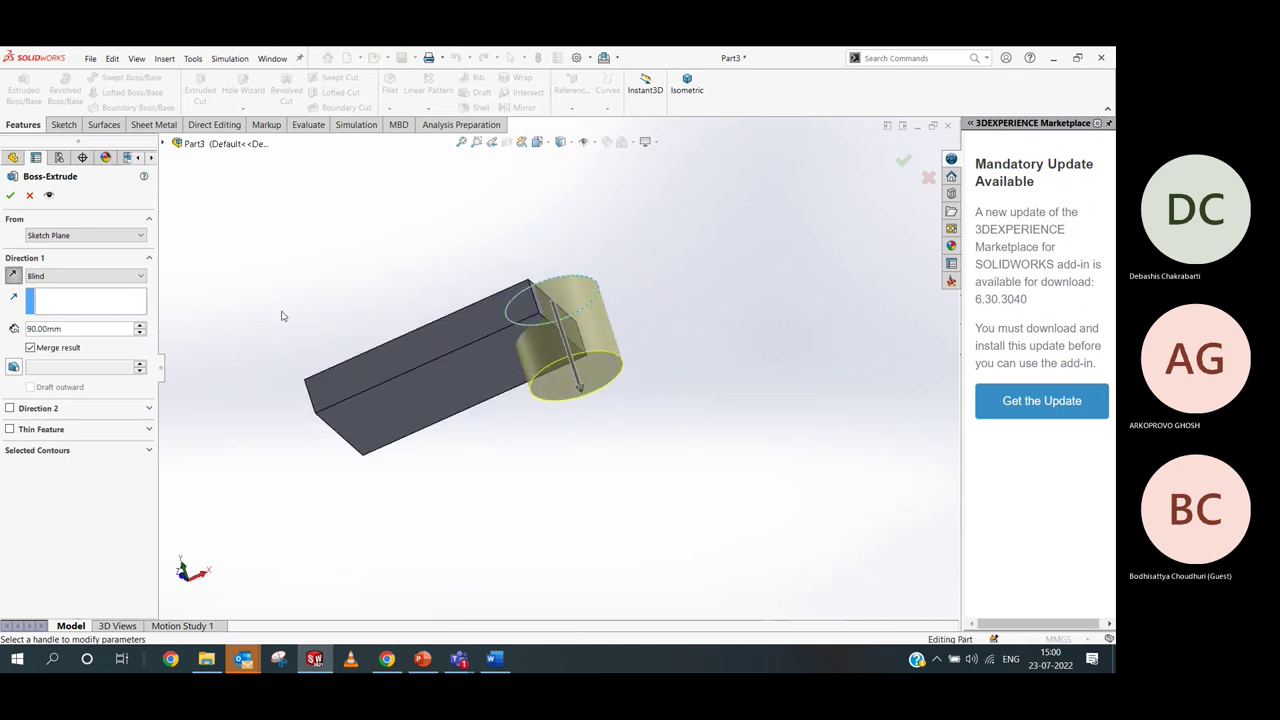
{"action": "left_click", "coordinate": [142, 277]}
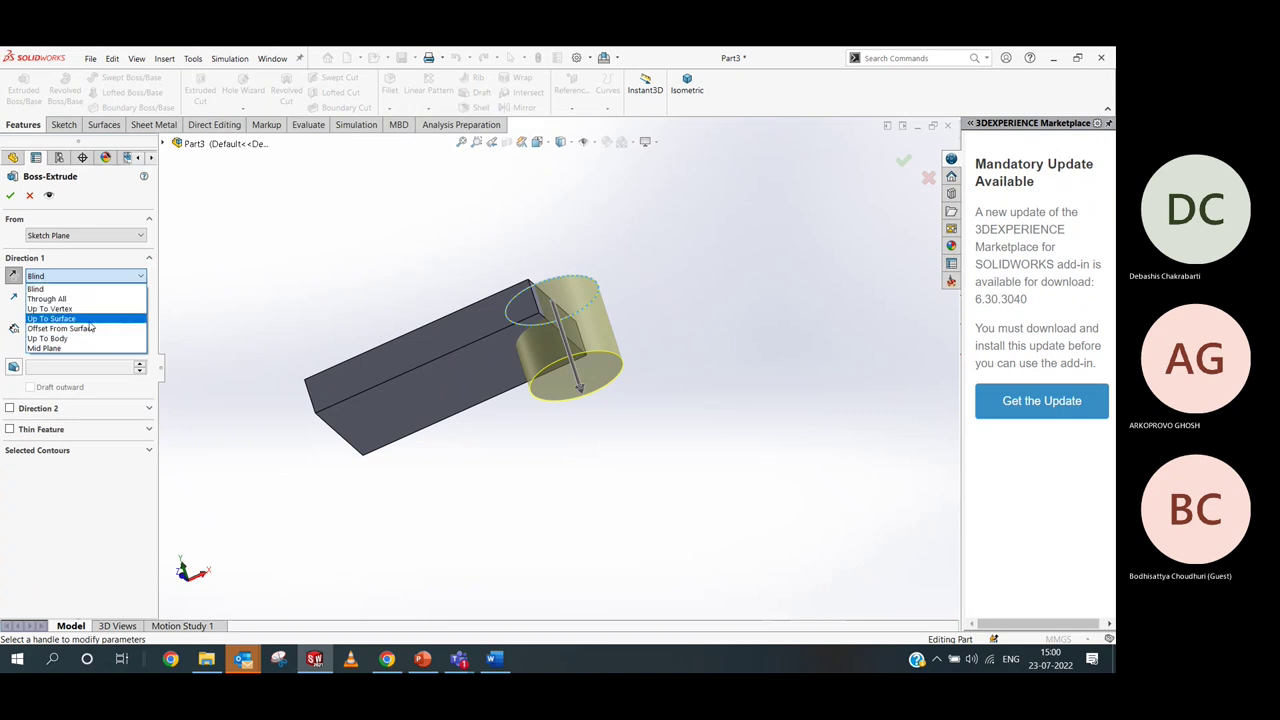
{"action": "left_click", "coordinate": [52, 308]}
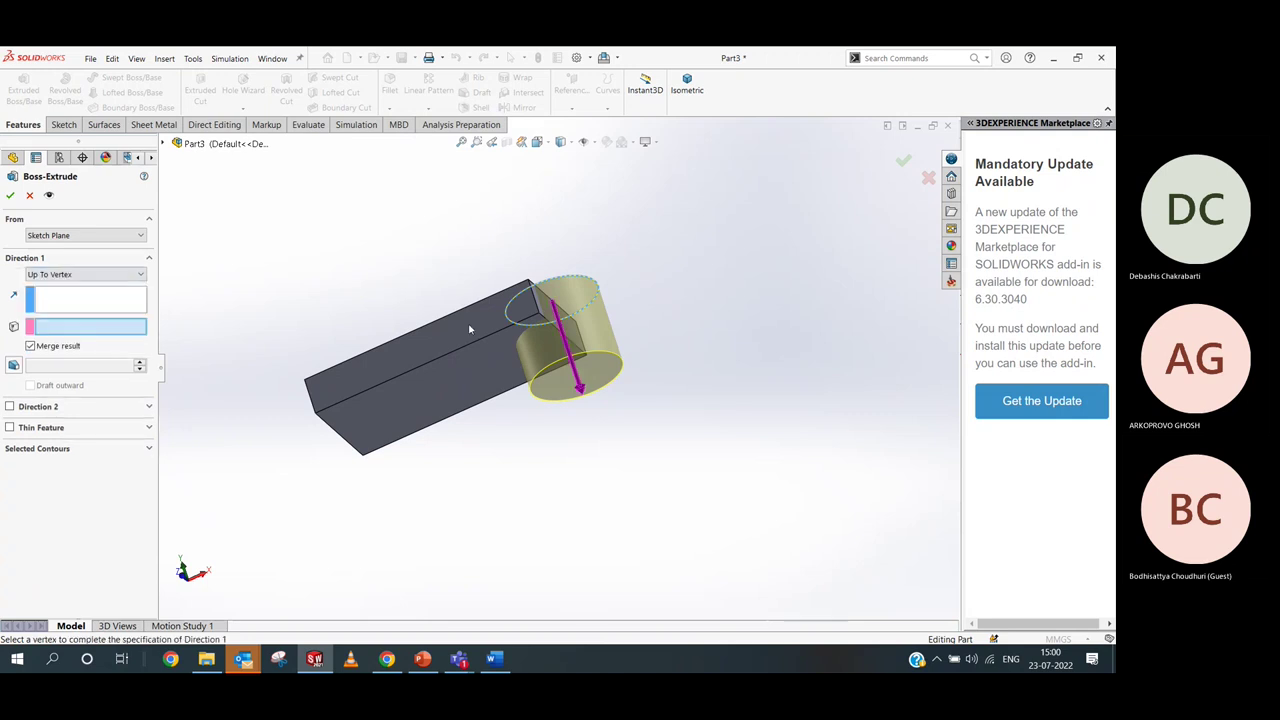
{"action": "left_click", "coordinate": [540, 316]}
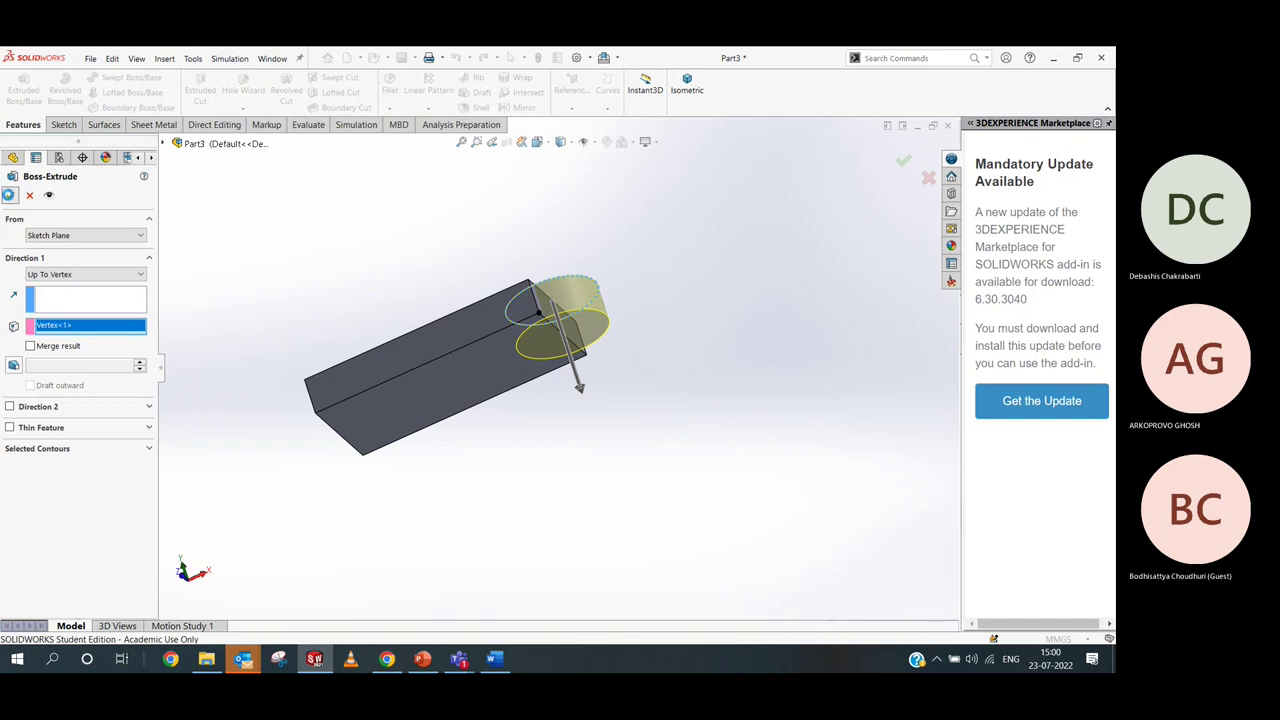
{"action": "left_click", "coordinate": [10, 195]}
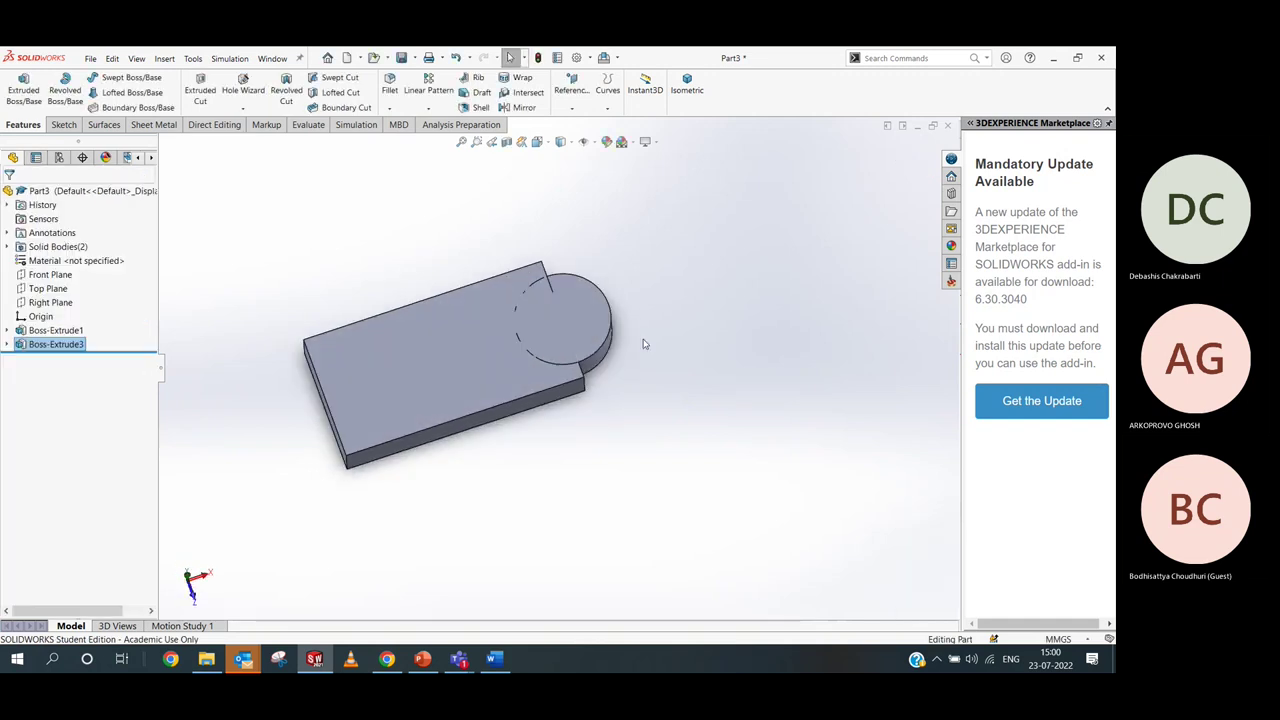
{"action": "scroll", "coordinate": [600, 320], "scroll_direction": "down", "scroll_amount": 3}
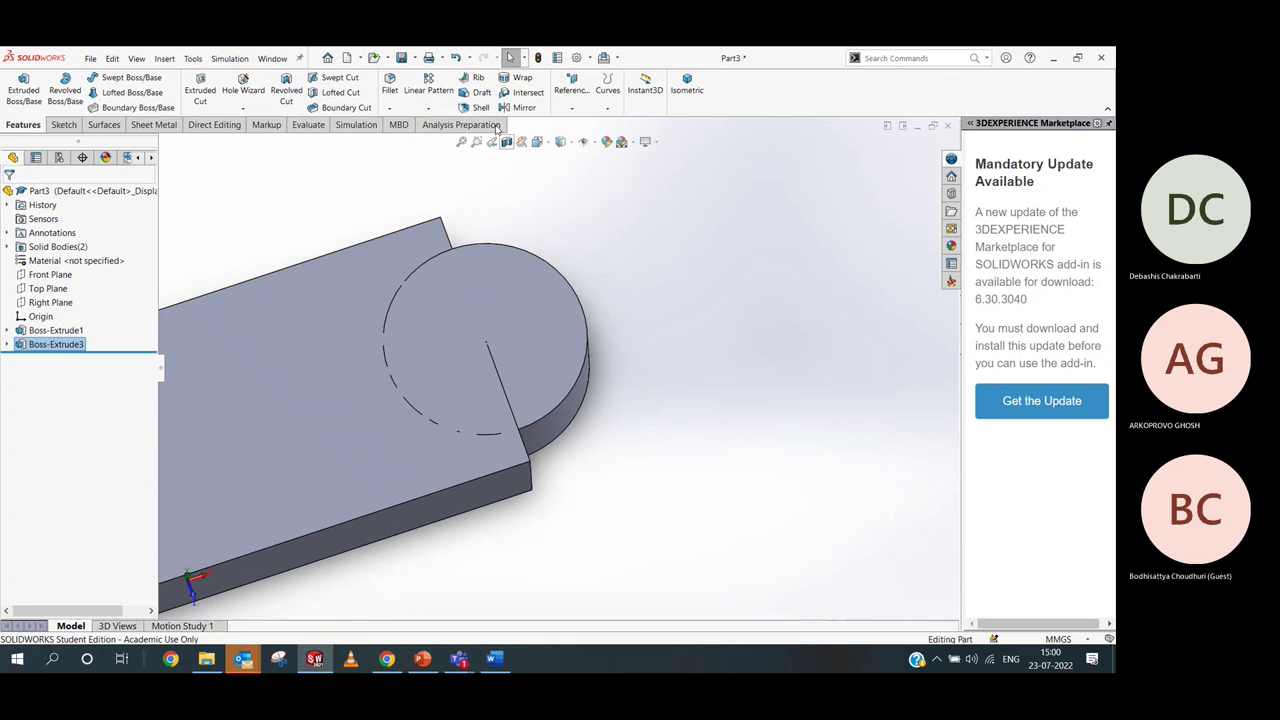
{"action": "left_click", "coordinate": [522, 78]}
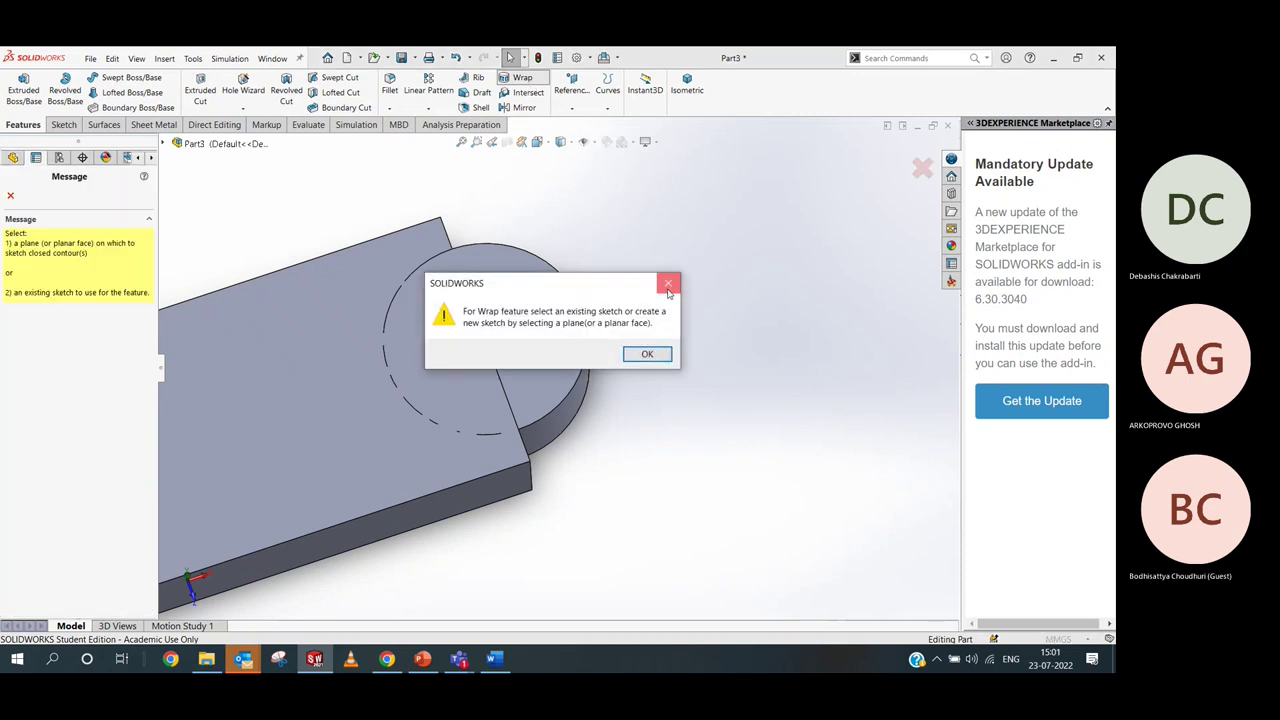
{"action": "left_click", "coordinate": [668, 283]}
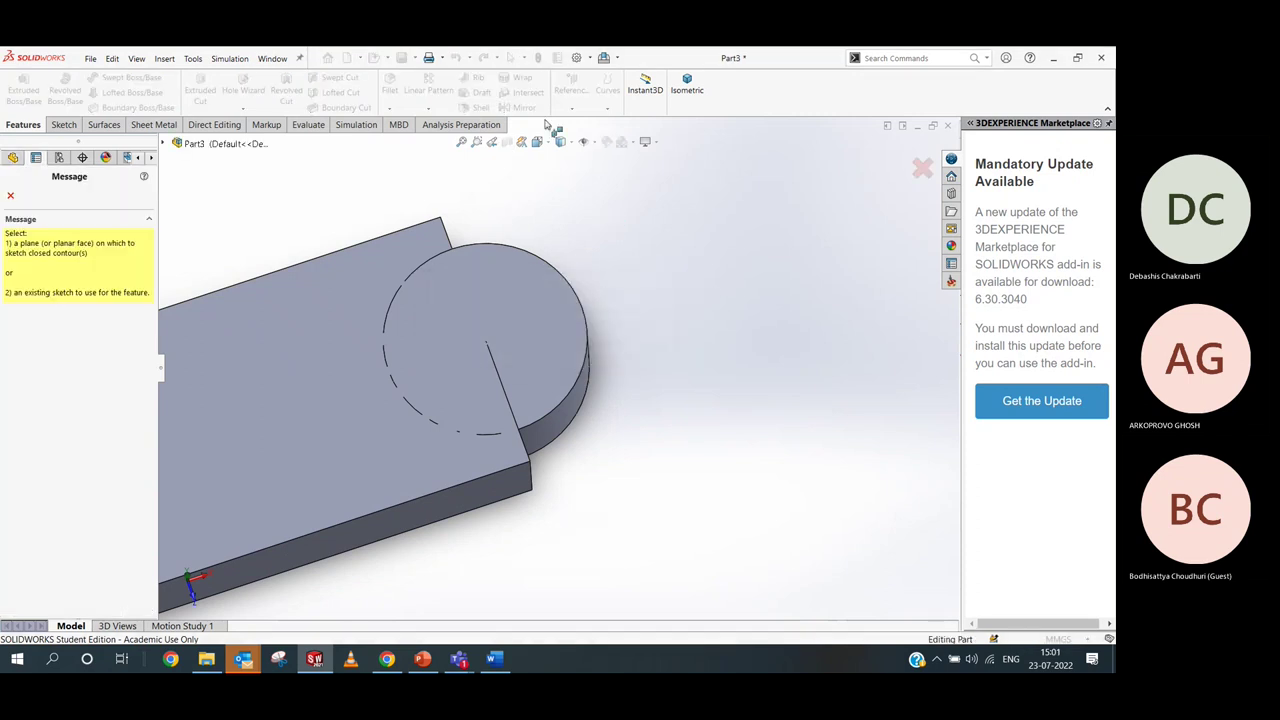
{"action": "left_click", "coordinate": [10, 195]}
Start an Intersect feature with the block and the cylinder selected, creating both region types, and compute its regions
{"action": "left_click", "coordinate": [522, 94]}
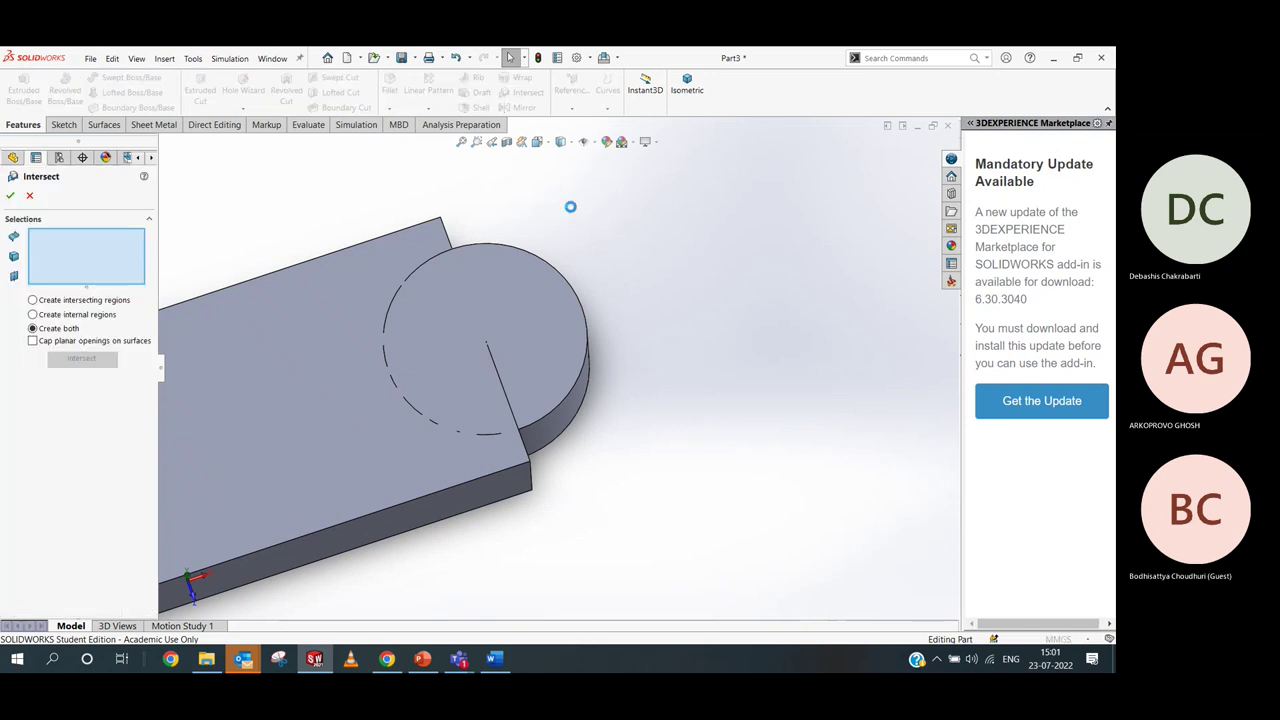
{"action": "left_click", "coordinate": [279, 346]}
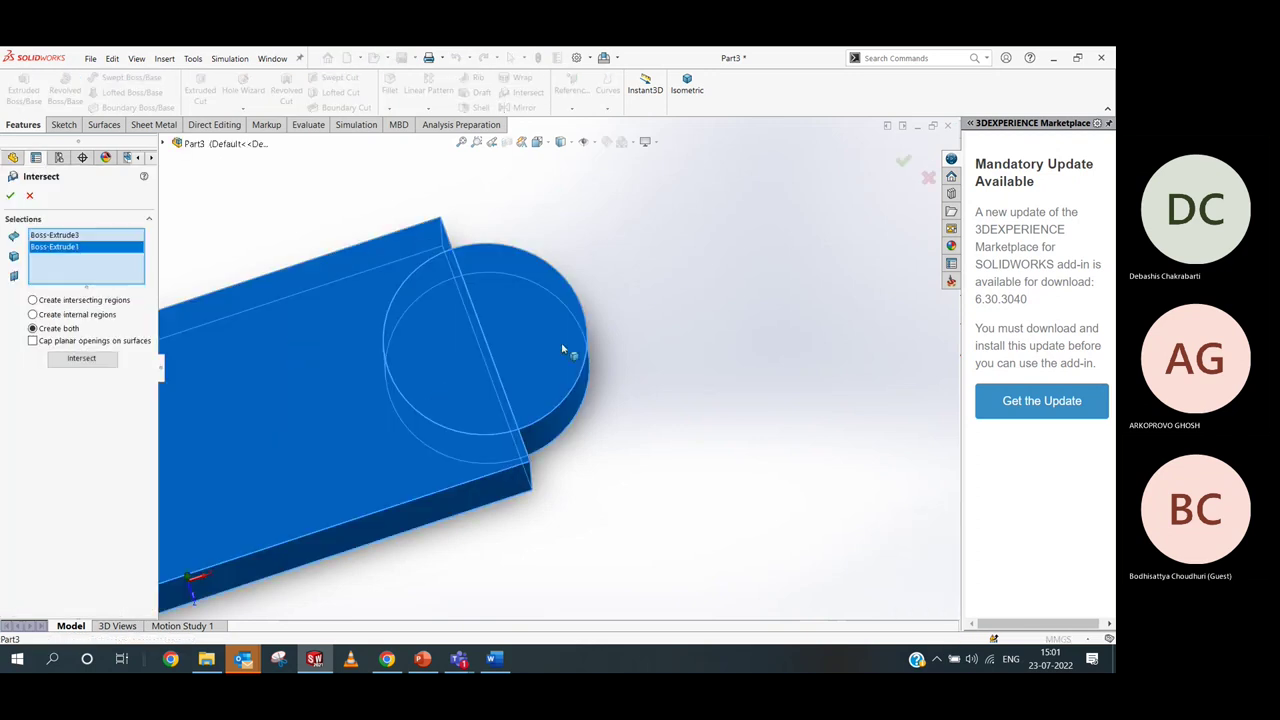
{"action": "scroll", "coordinate": [466, 337], "scroll_direction": "up", "scroll_amount": 3}
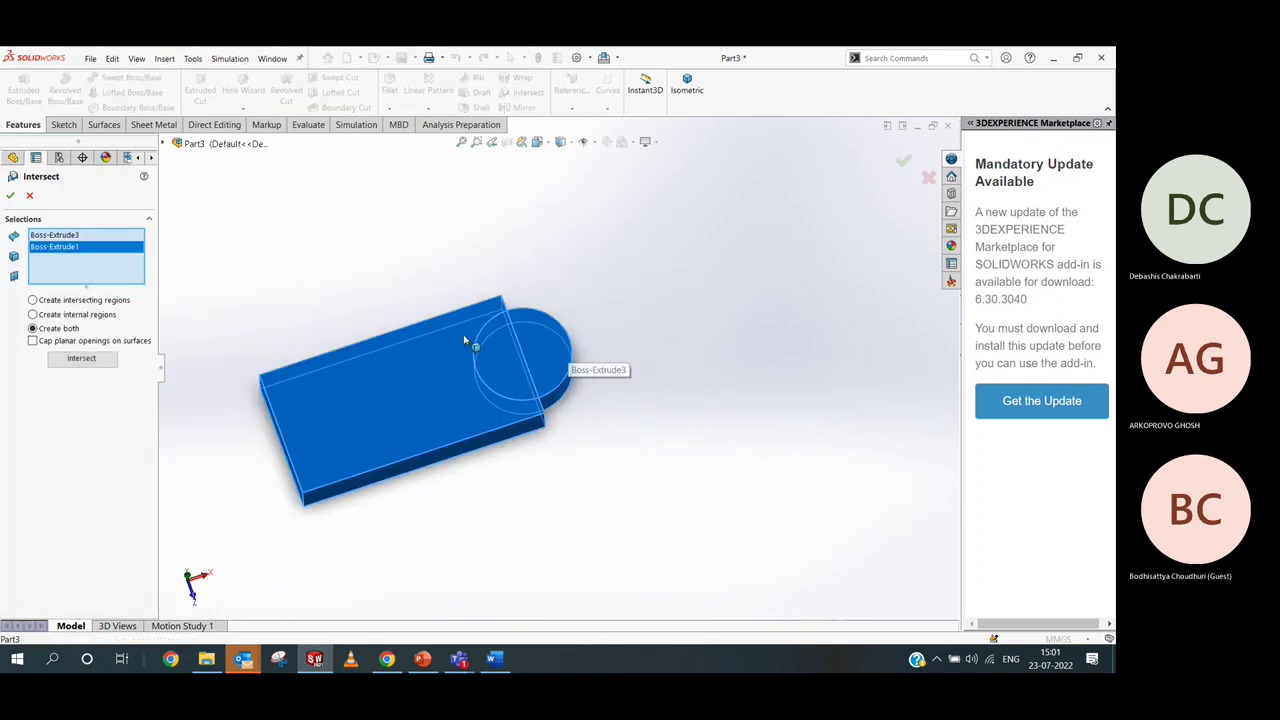
{"action": "left_click", "coordinate": [73, 366]}
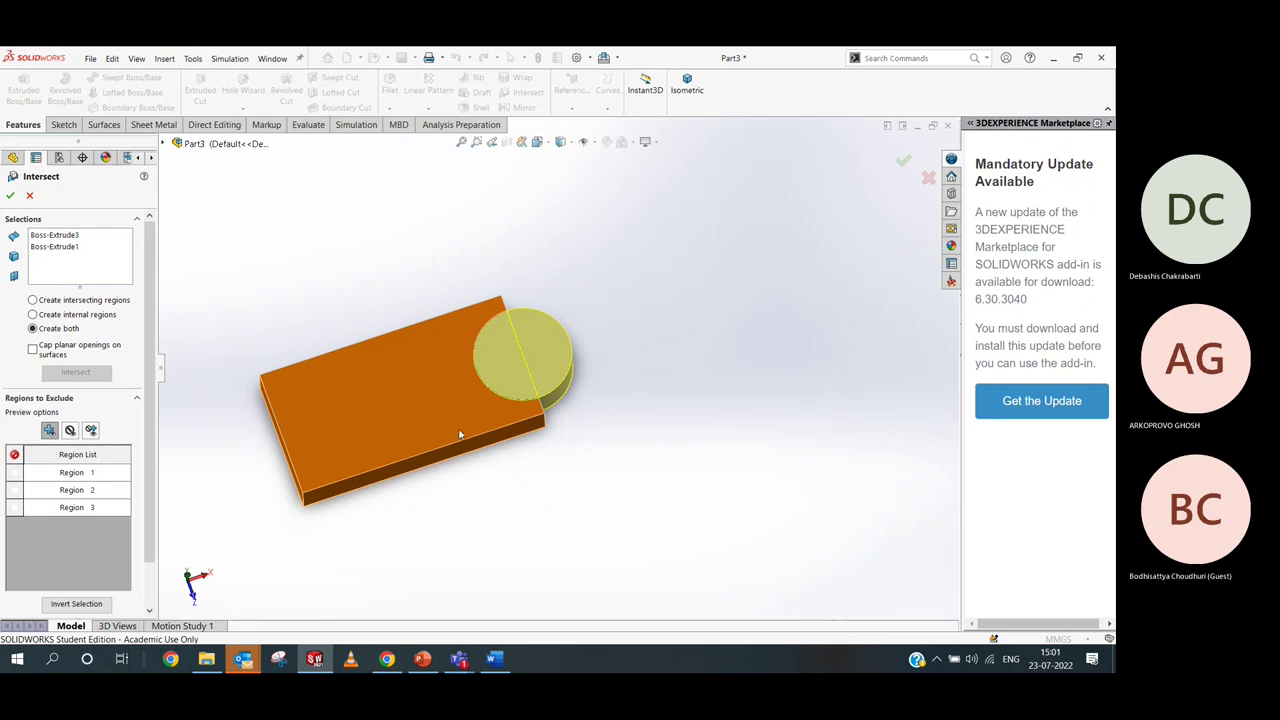
Preview the intersection with regions 3 and 2 excluded, inspect the rounded notch in the block, and cancel the feature
{"action": "left_click", "coordinate": [494, 358]}
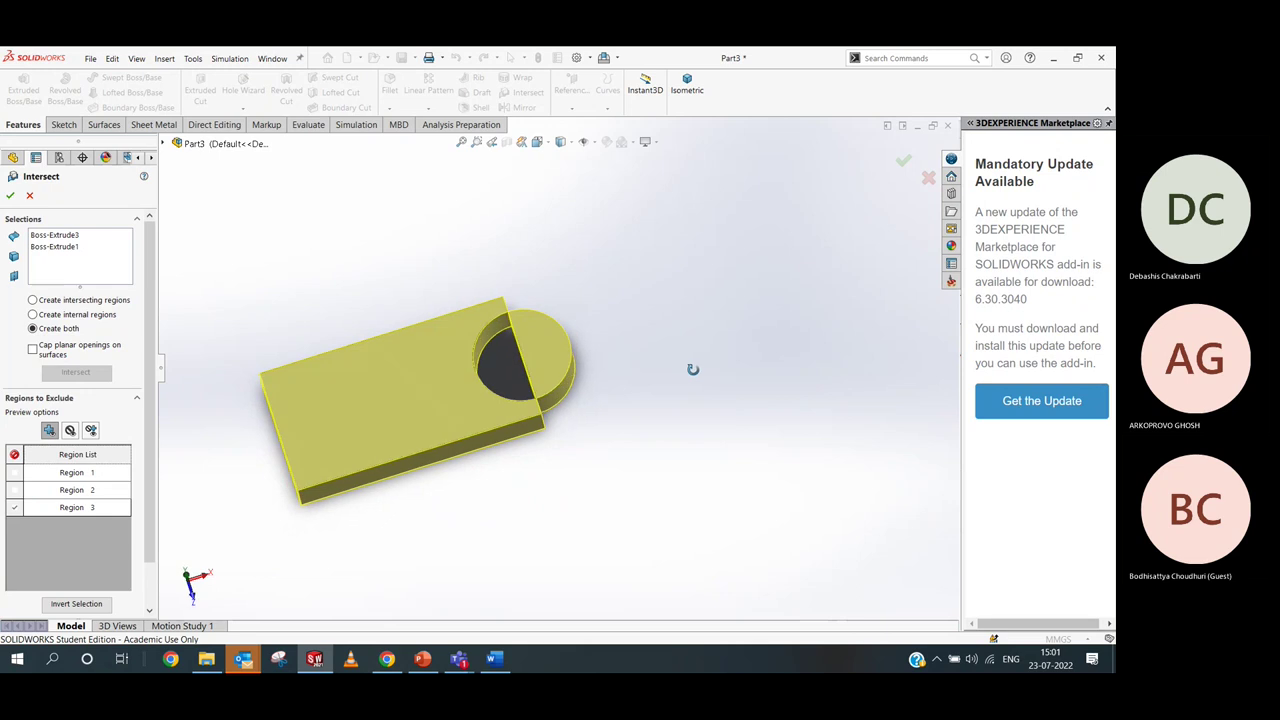
{"action": "left_click", "coordinate": [542, 359]}
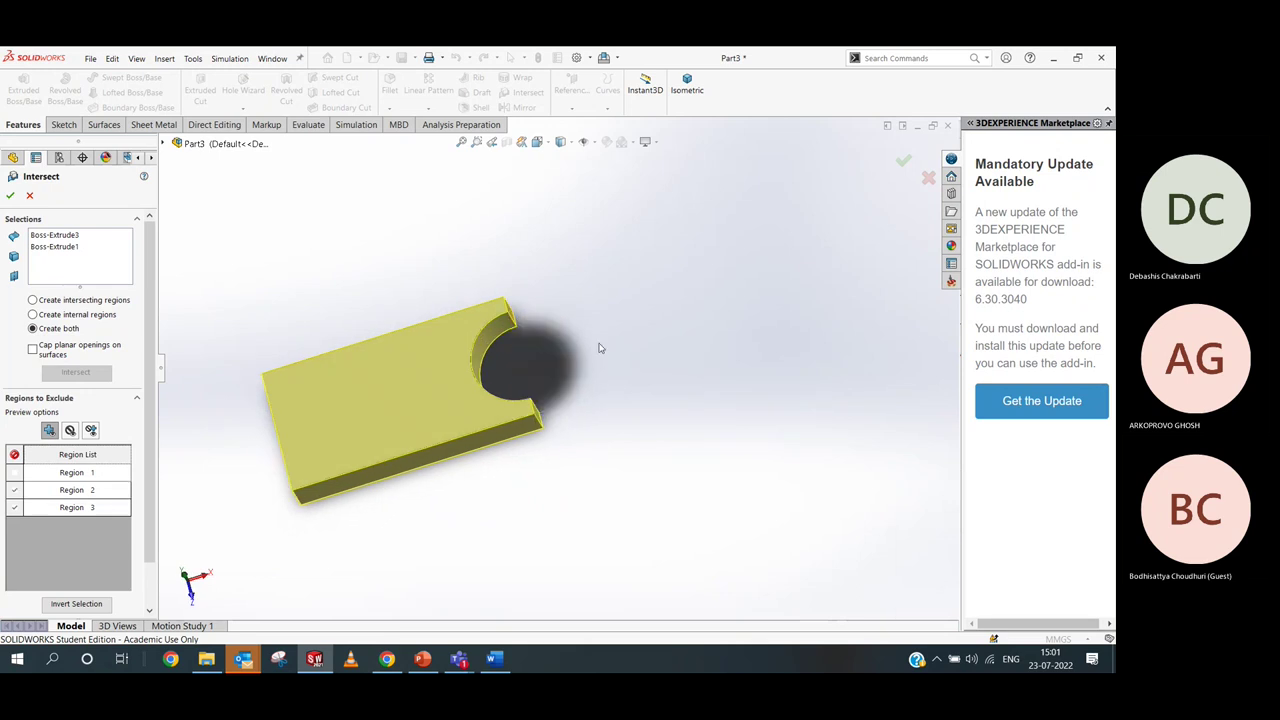
{"action": "middle_click_drag", "start_coordinate": [599, 348], "coordinate": [586, 294]}
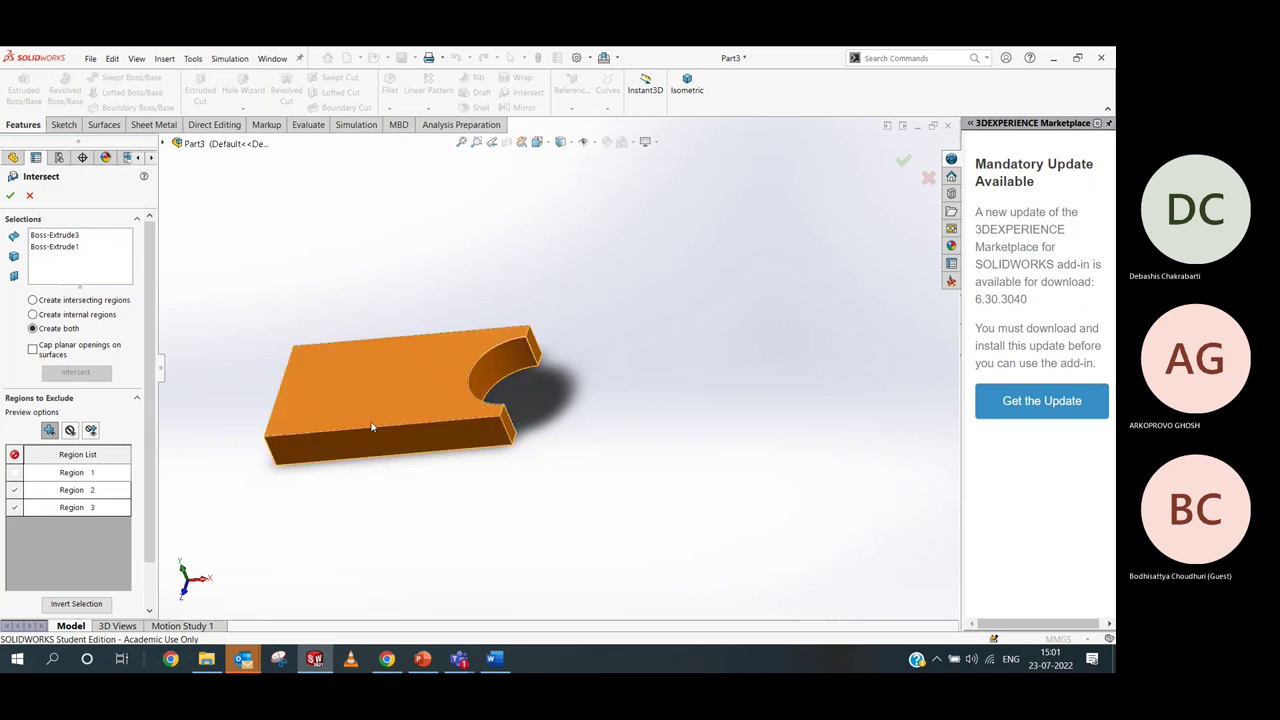
{"action": "left_click", "coordinate": [31, 197]}
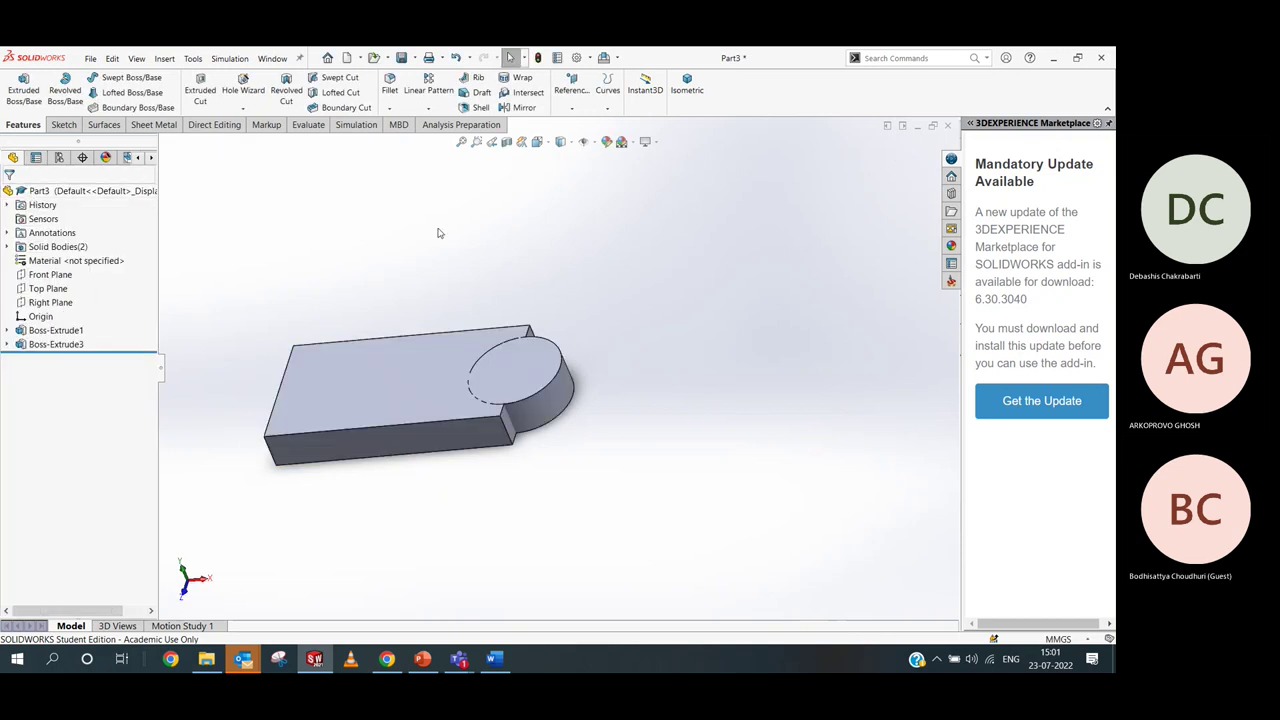
Edit the cylinder extrusion to turn on Merge result, joining it with the block
{"action": "left_click", "coordinate": [60, 344]}
{"action": "left_click", "coordinate": [88, 328]}
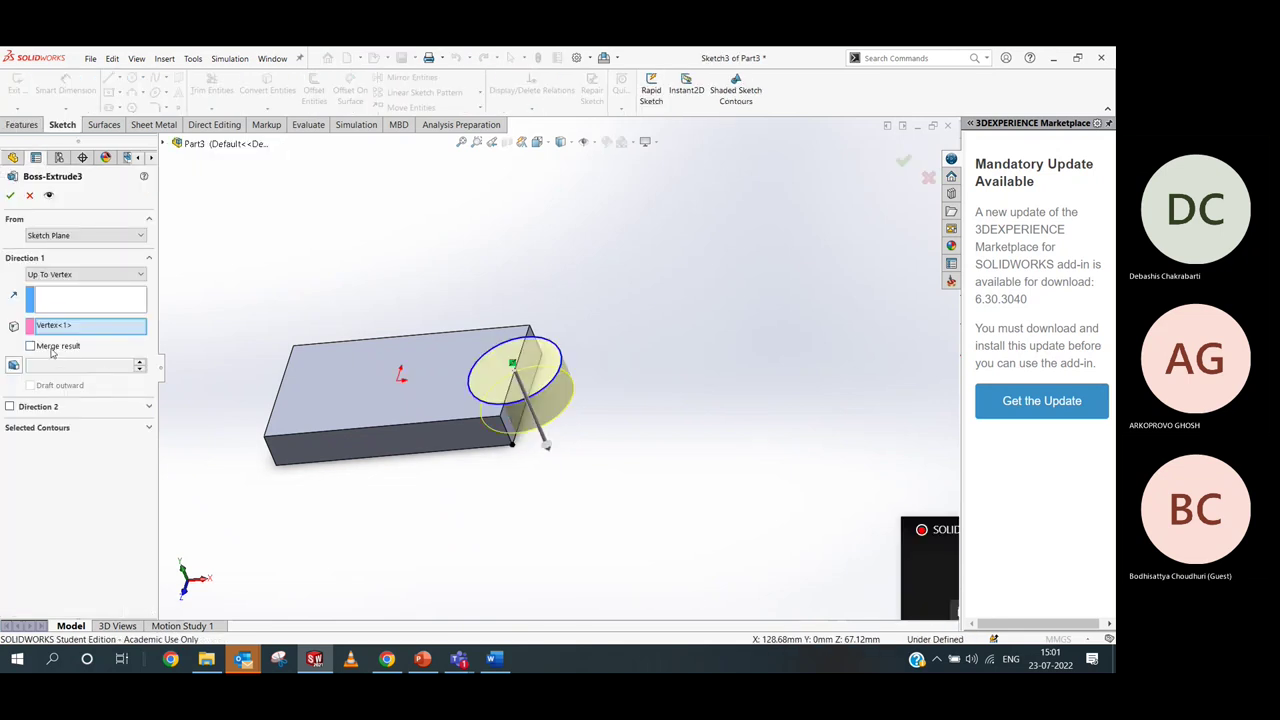
{"action": "left_click", "coordinate": [10, 195]}
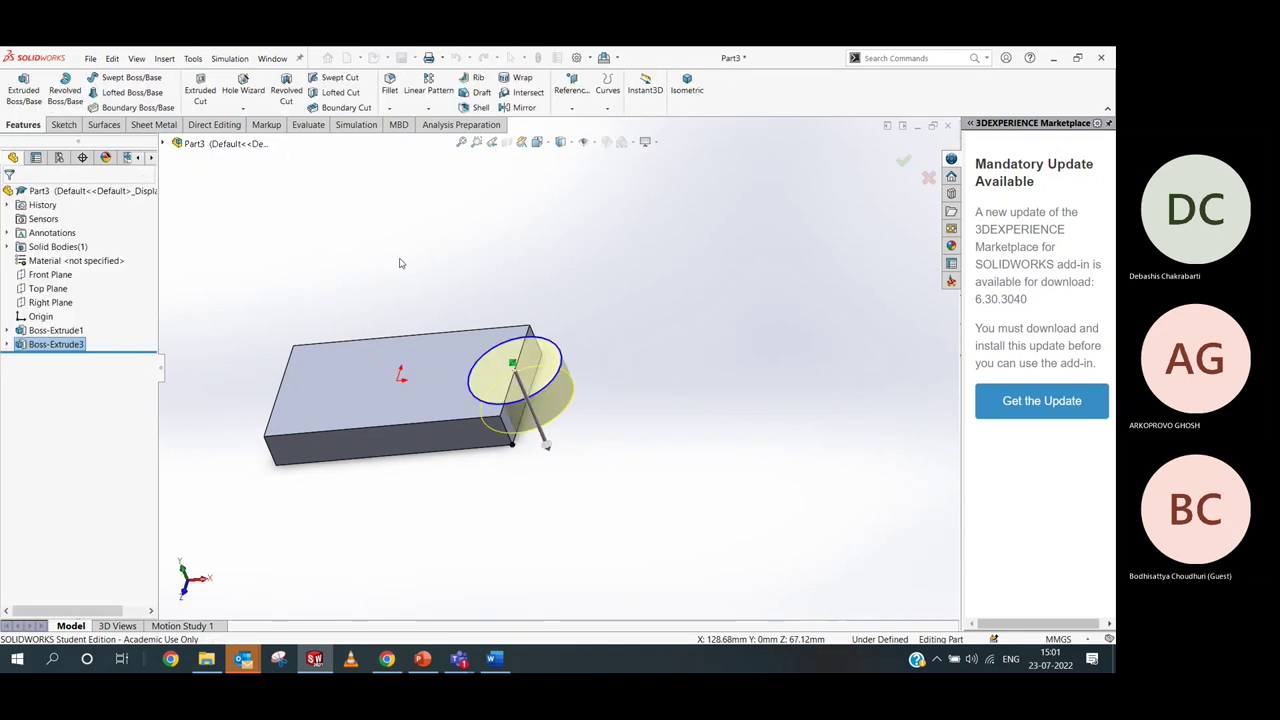
Try to use the Intersect feature on the single merged body, and cancel it
{"action": "left_click", "coordinate": [525, 93]}
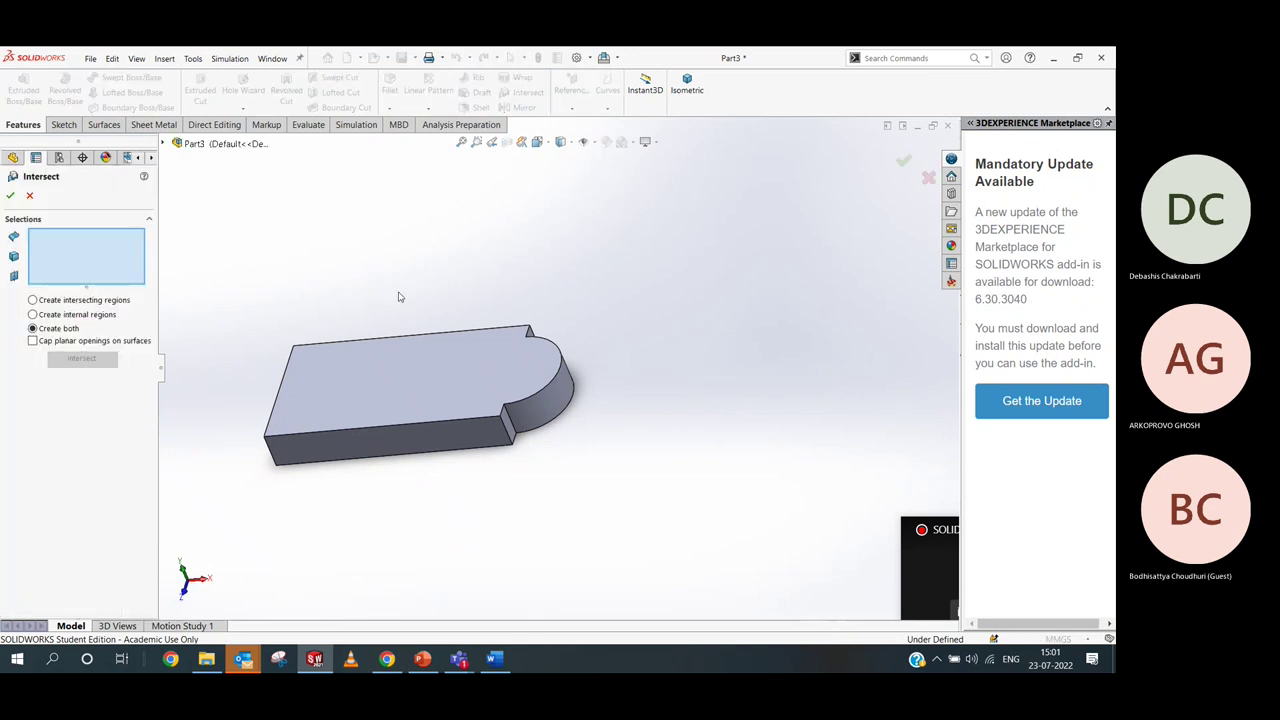
{"action": "left_click", "coordinate": [380, 366]}
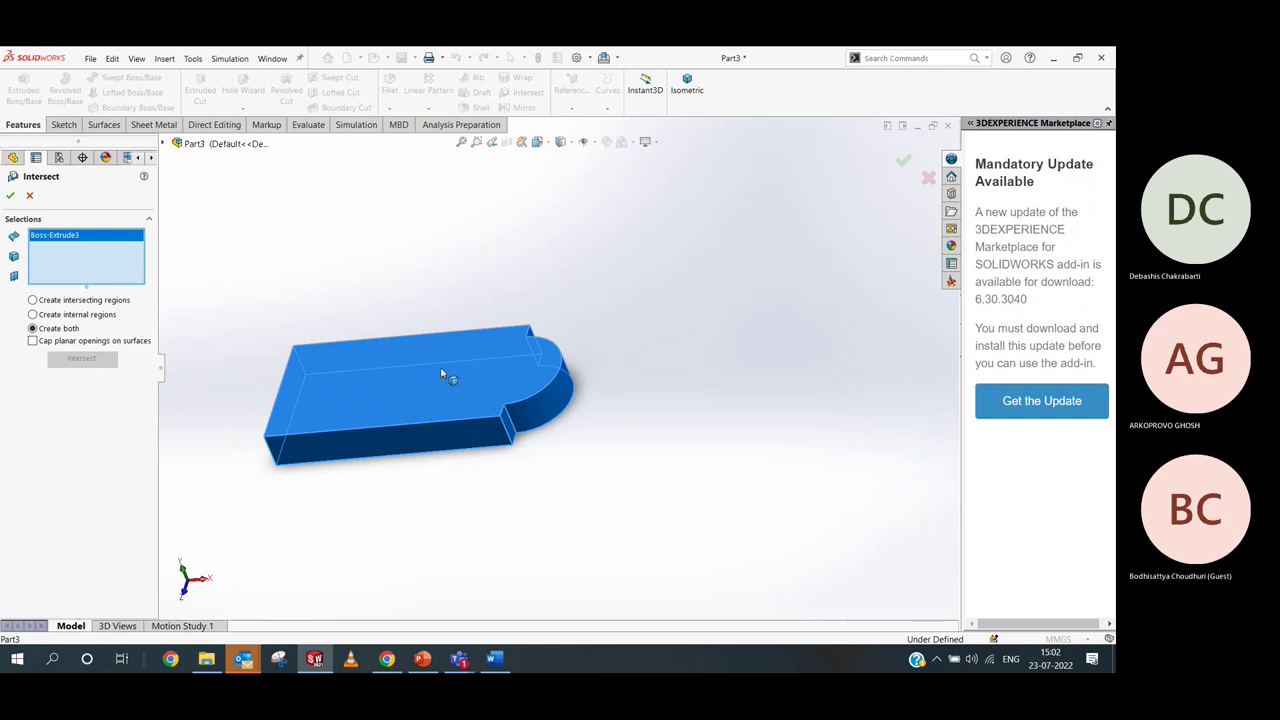
{"action": "left_click", "coordinate": [29, 197]}
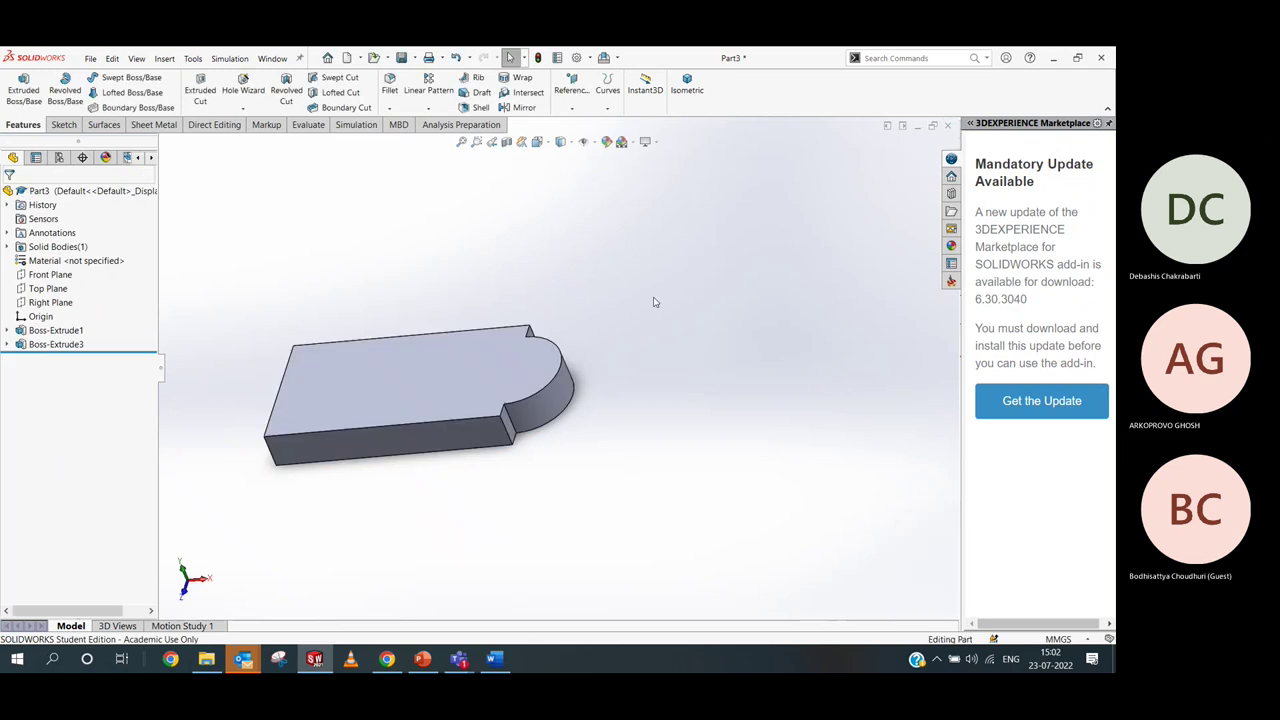
Switch to File Explorer and open the SOLIDWORKS BOOK-converted PDF from the SOLIDWORKS TRAINING folder
{"action": "left_click", "coordinate": [206, 658]}
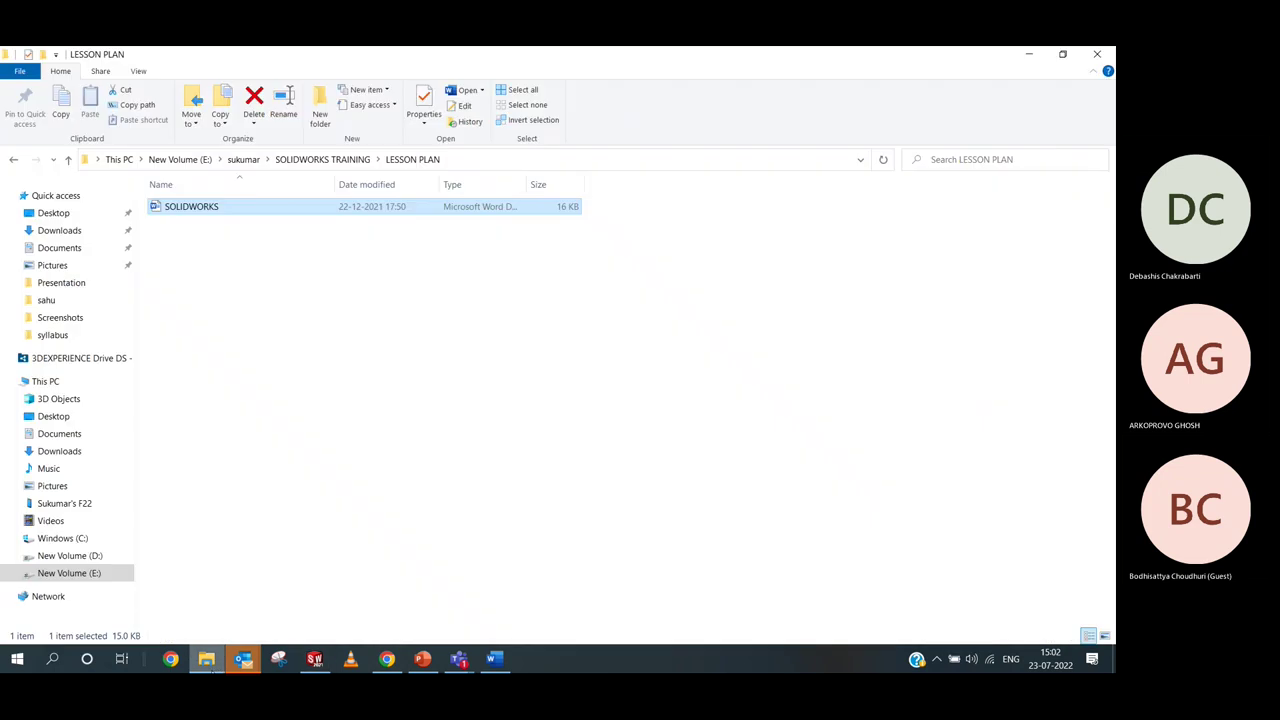
{"action": "left_click", "coordinate": [68, 159]}
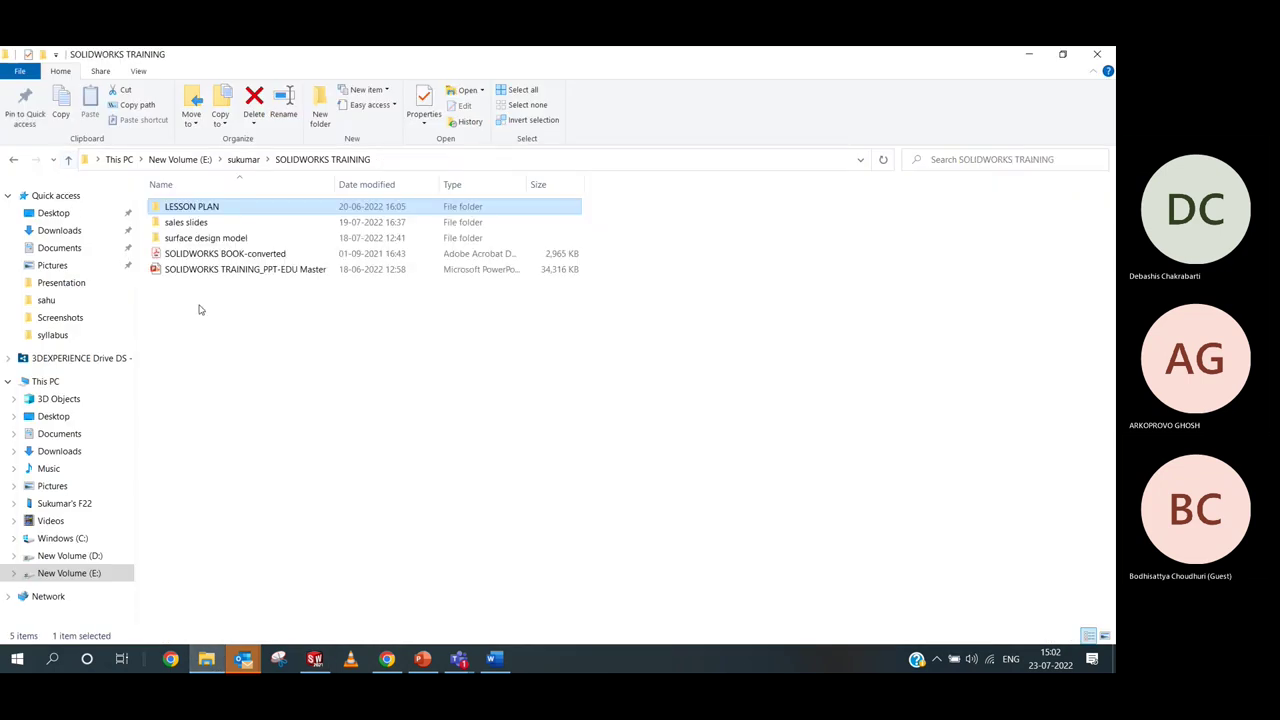
{"action": "double_click", "coordinate": [298, 253]}
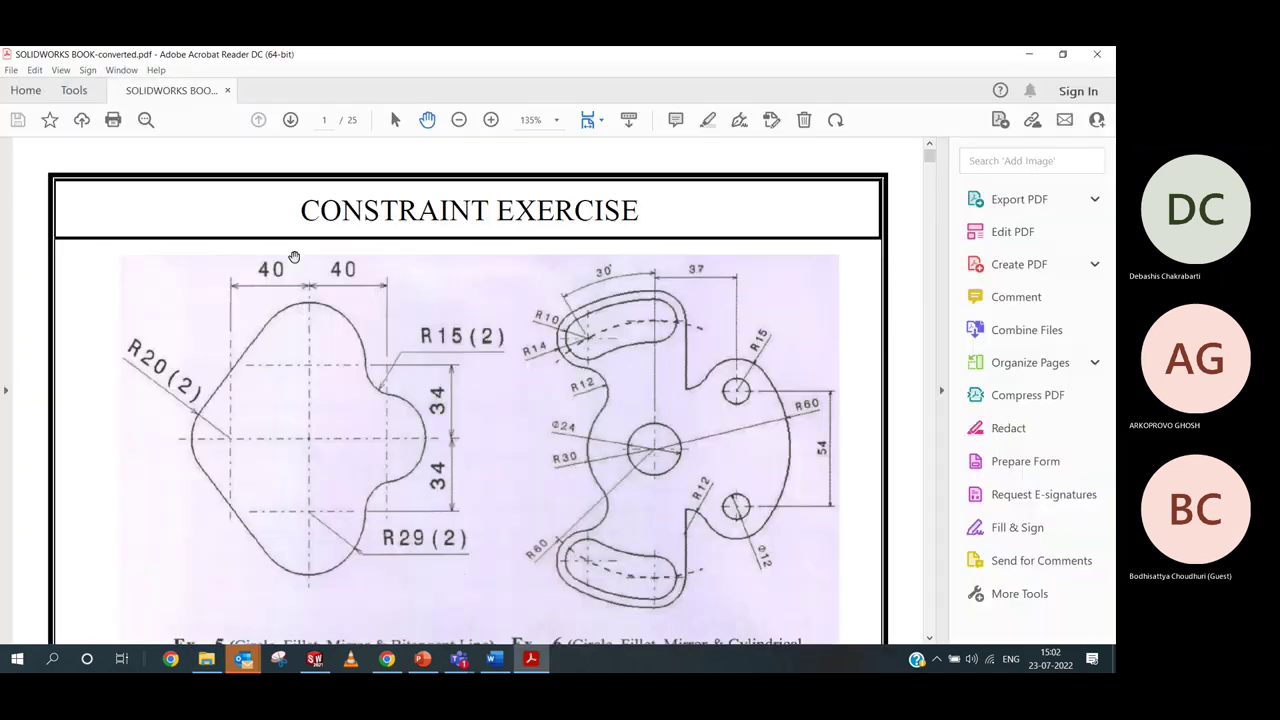
Look through the book's knuckle joint assembly exercise and examine the fork end drawing on page 22
{"action": "left_click_drag", "start_coordinate": [929, 160], "coordinate": [930, 554]}
{"action": "scroll", "coordinate": [728, 463], "scroll_direction": "down", "scroll_amount": 7}
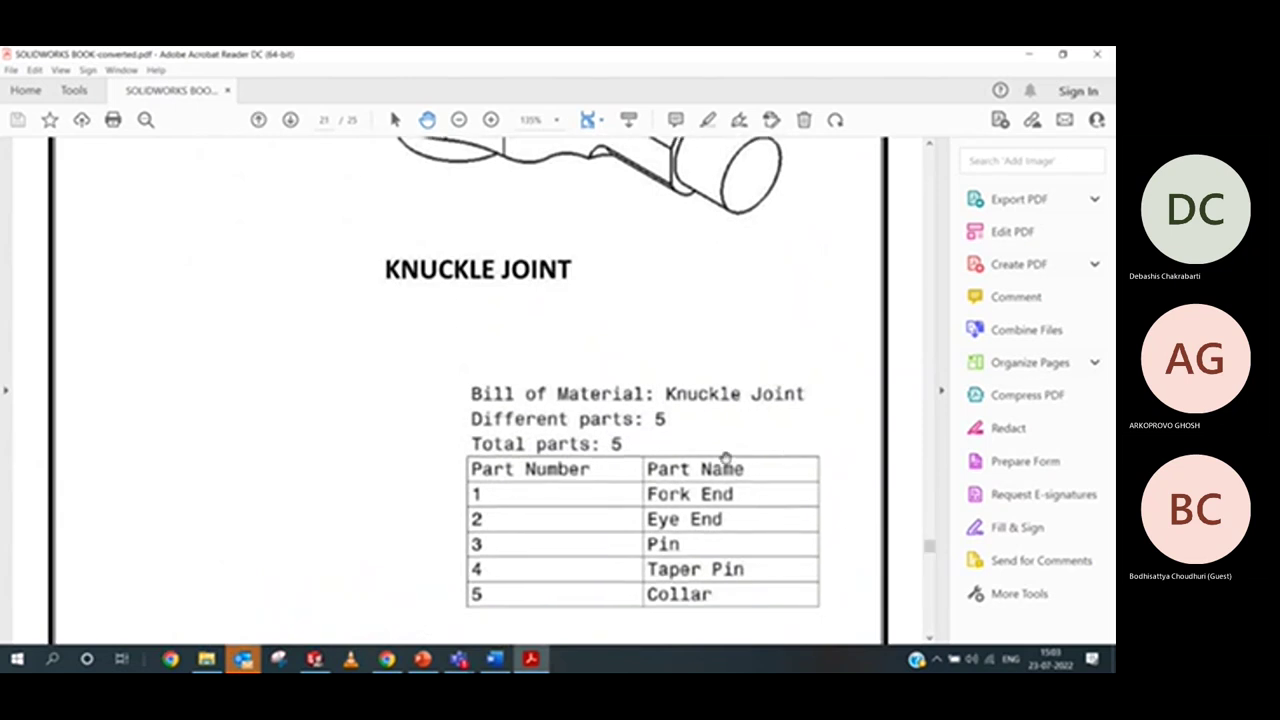
{"action": "scroll", "coordinate": [535, 335], "scroll_direction": "down", "scroll_amount": 7}
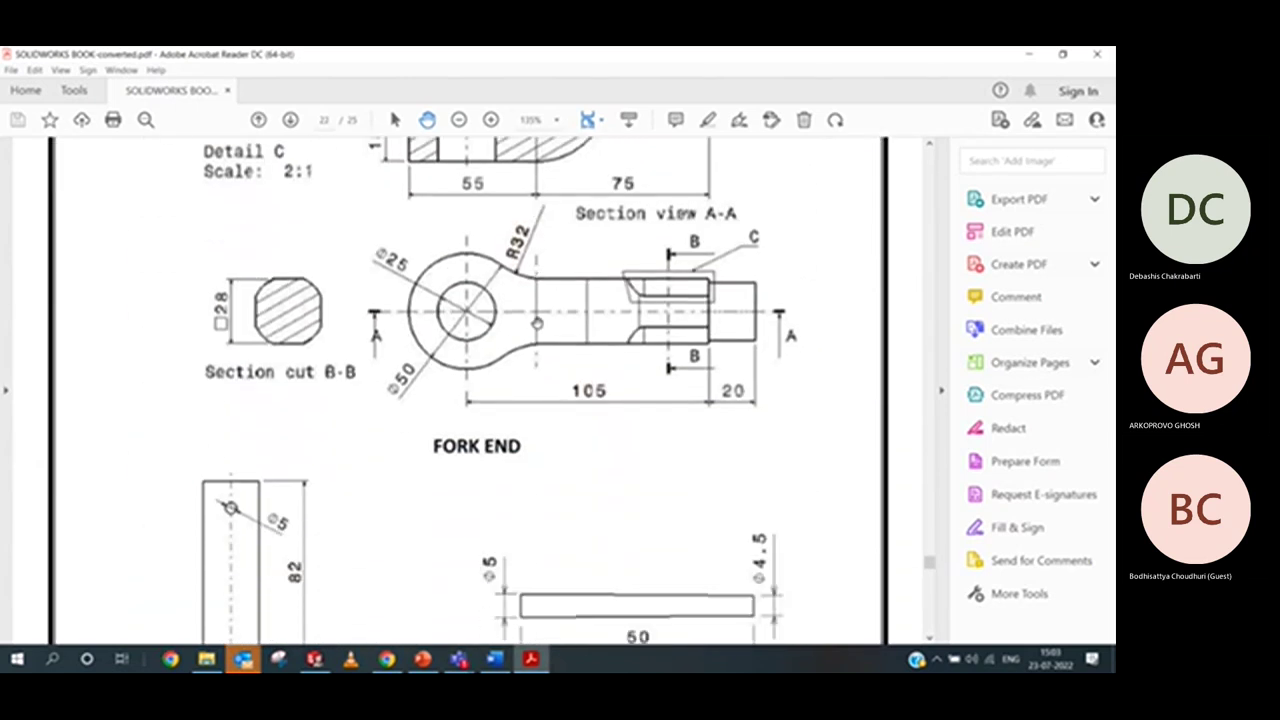
{"action": "scroll", "coordinate": [537, 316], "scroll_direction": "down", "scroll_amount": 4}
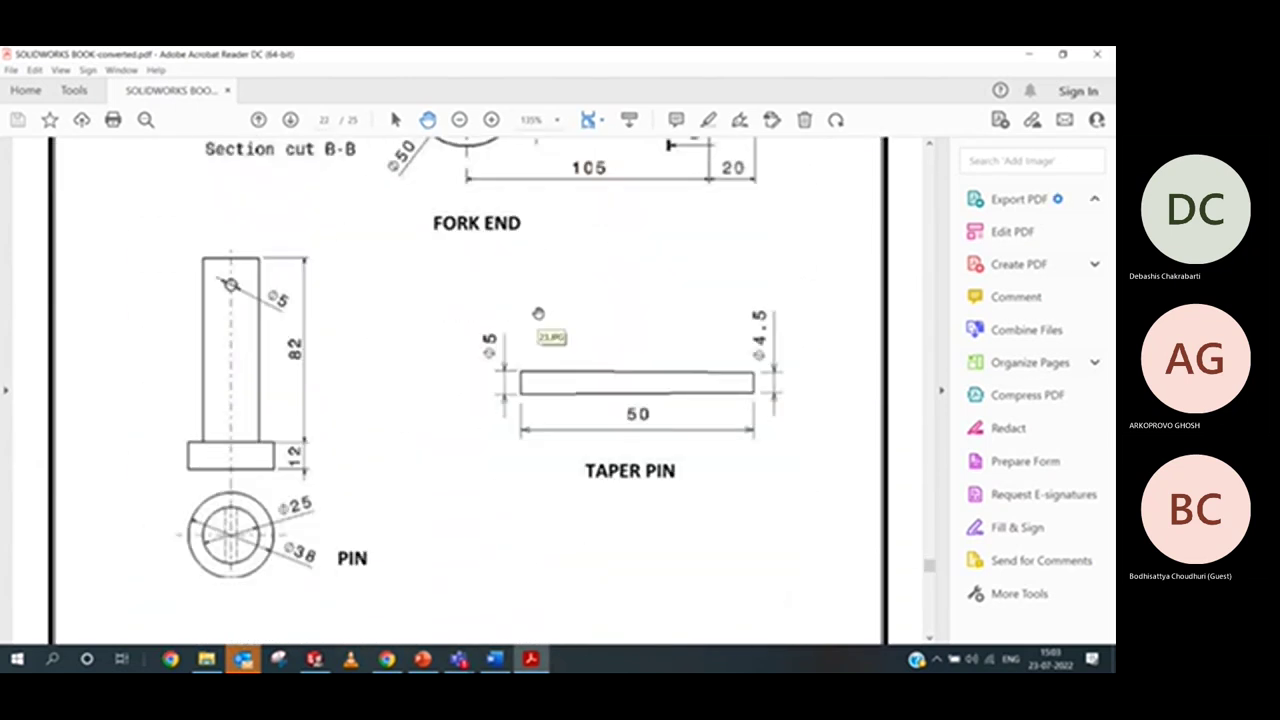
{"action": "scroll", "coordinate": [537, 309], "scroll_direction": "up", "scroll_amount": 7}
{"action": "scroll", "coordinate": [426, 286], "scroll_direction": "up", "scroll_amount": 3}
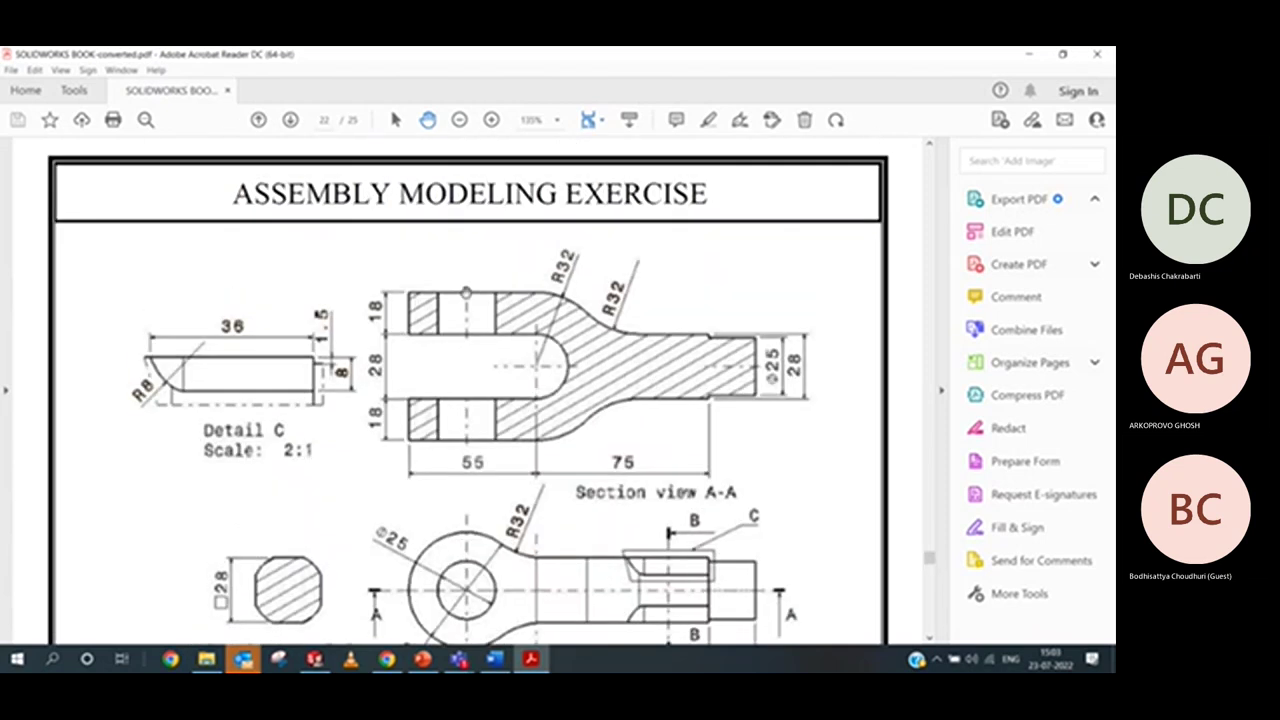
{"action": "scroll", "coordinate": [385, 292], "scroll_direction": "down", "scroll_amount": 2}
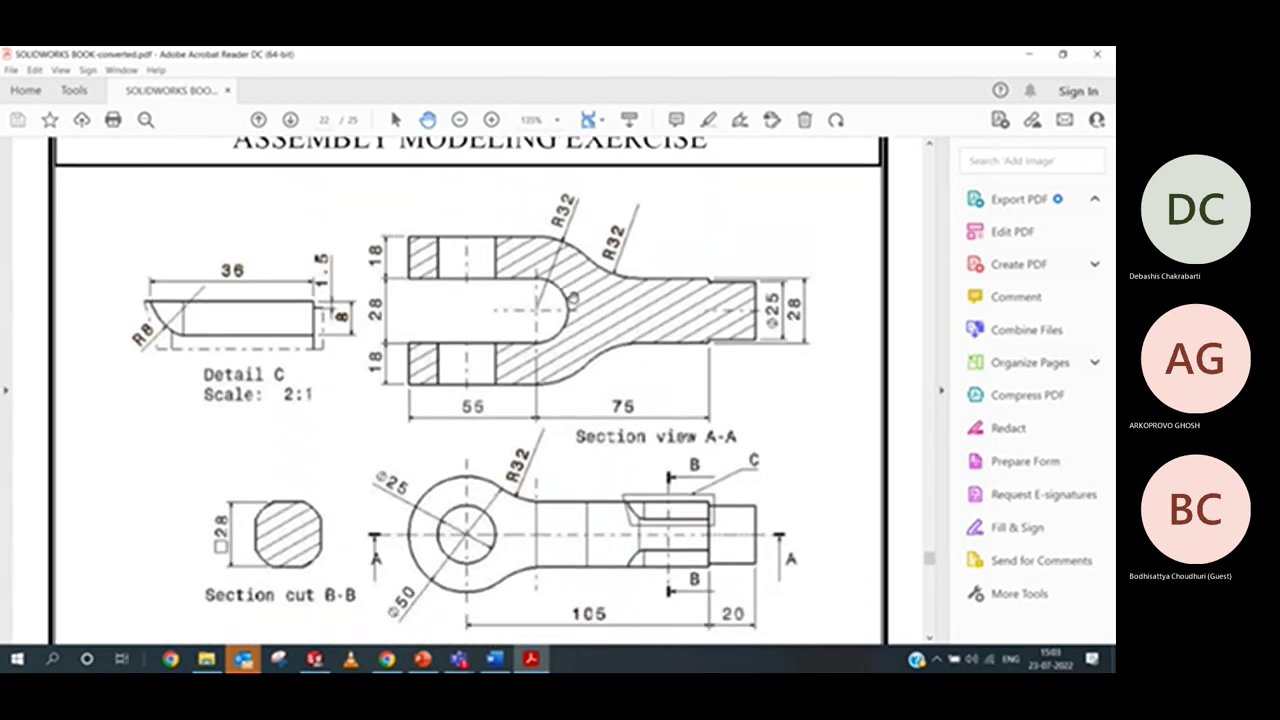
{"action": "scroll", "coordinate": [574, 290], "scroll_direction": "up", "scroll_amount": 1}
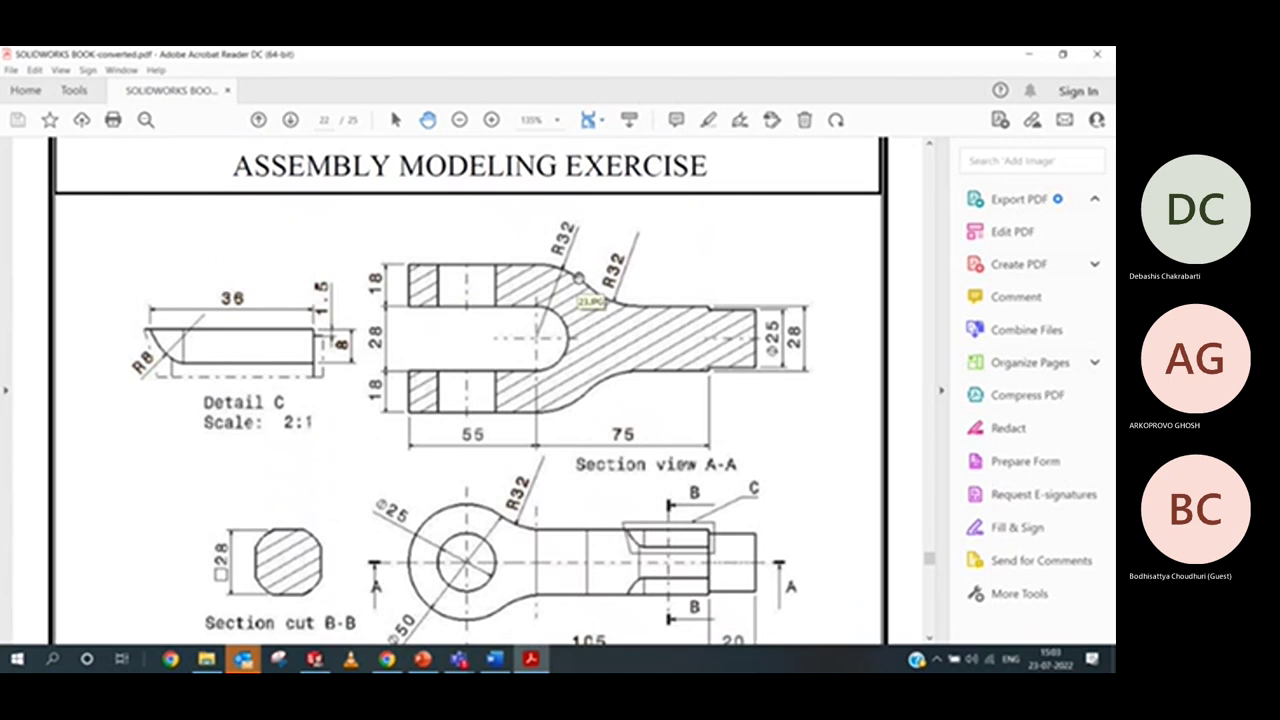